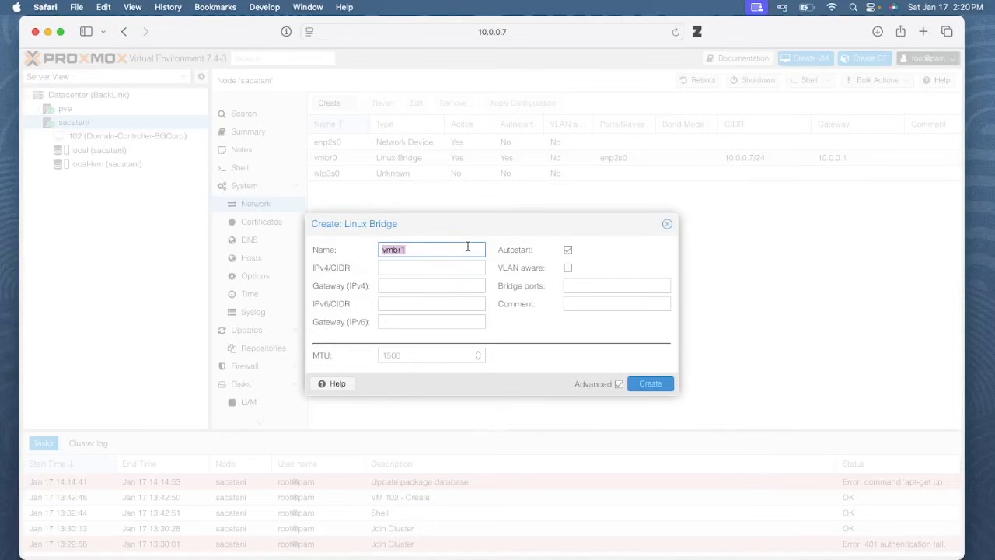
Keep the bridge name vmbr1, enter IPv4/CIDR 10.0.5.0/24, and turn off Advanced options
text(bg)
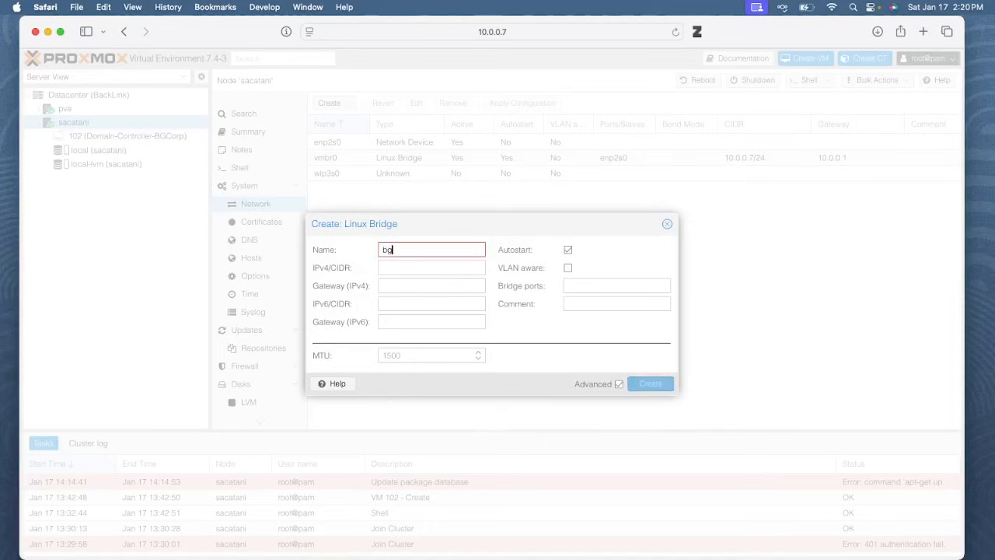
text(corp)
key(super+z)
key(Right)
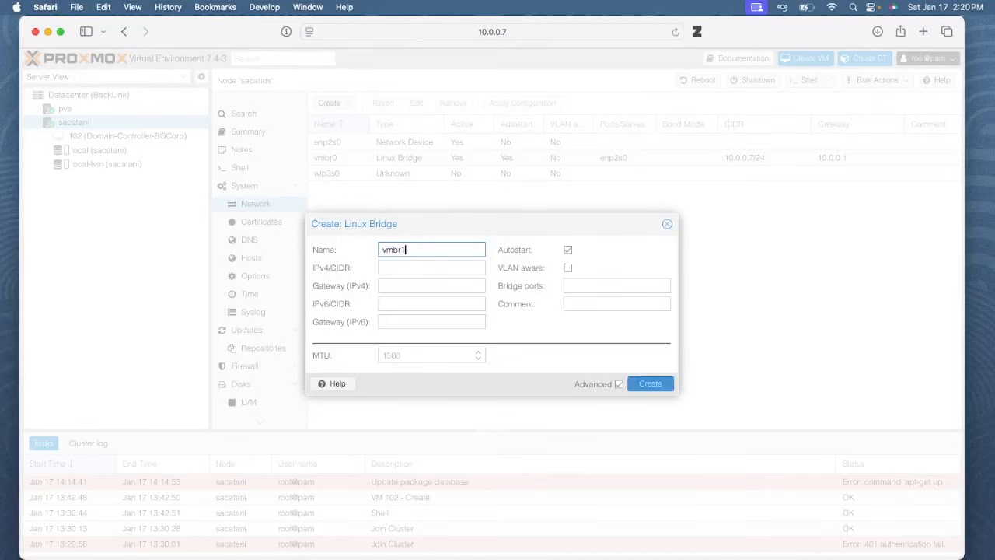
click(448, 266)
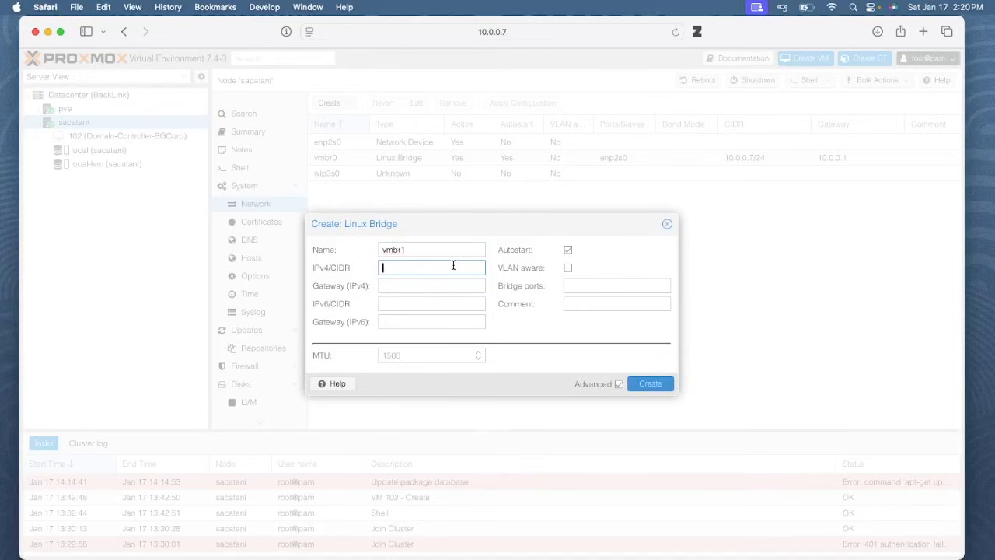
text(10.0.5.0/24)
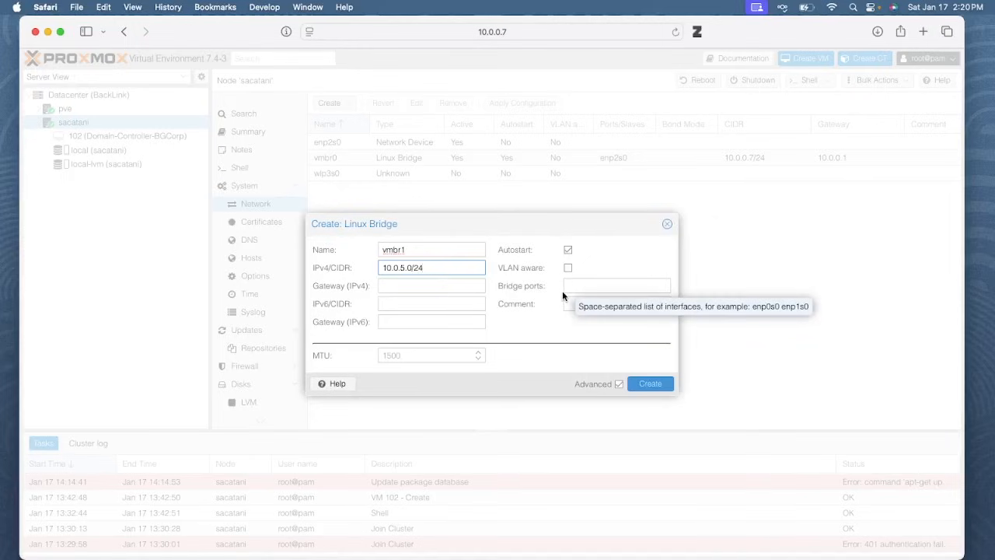
click(619, 383)
Create the vmbr1 bridge and apply the pending network configuration
click(652, 357)
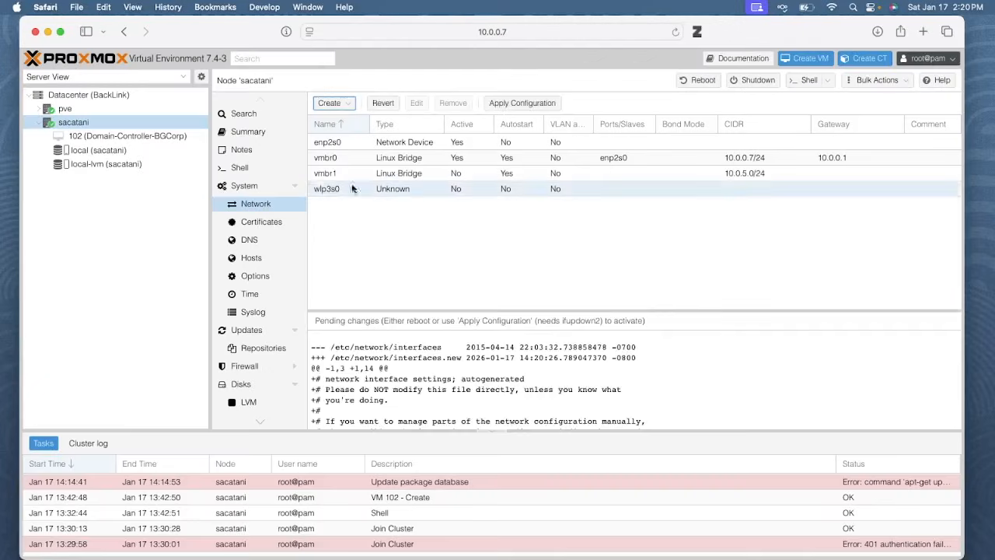
click(546, 105)
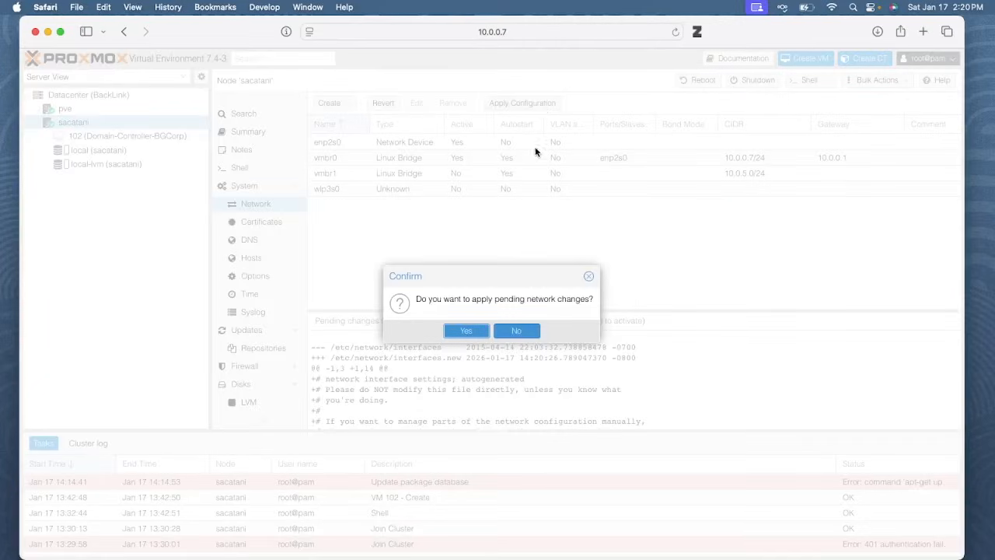
click(466, 330)
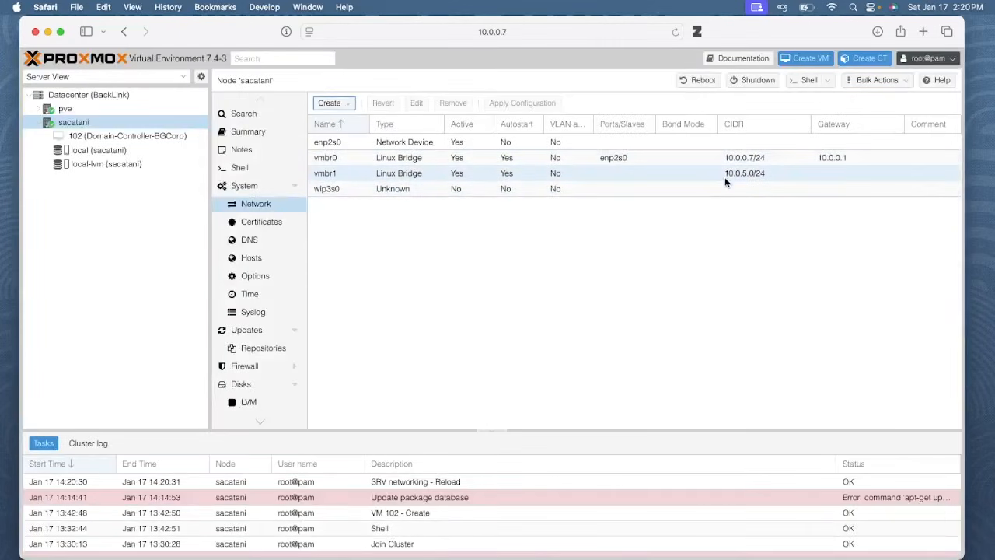
Back in the node's network list, clear vmbr1's IPv4/CIDR and apply the changes again
click(179, 136)
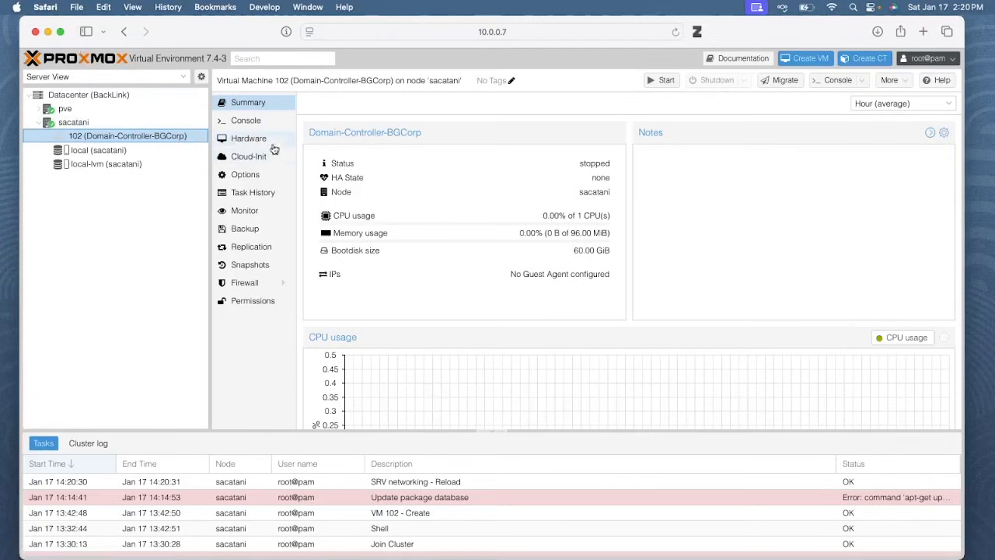
double_click(178, 136)
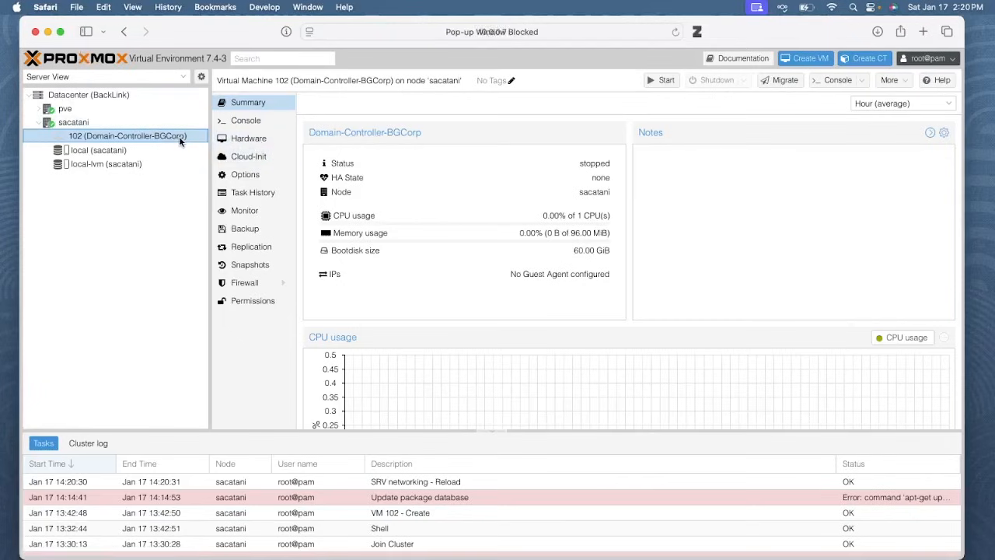
click(124, 121)
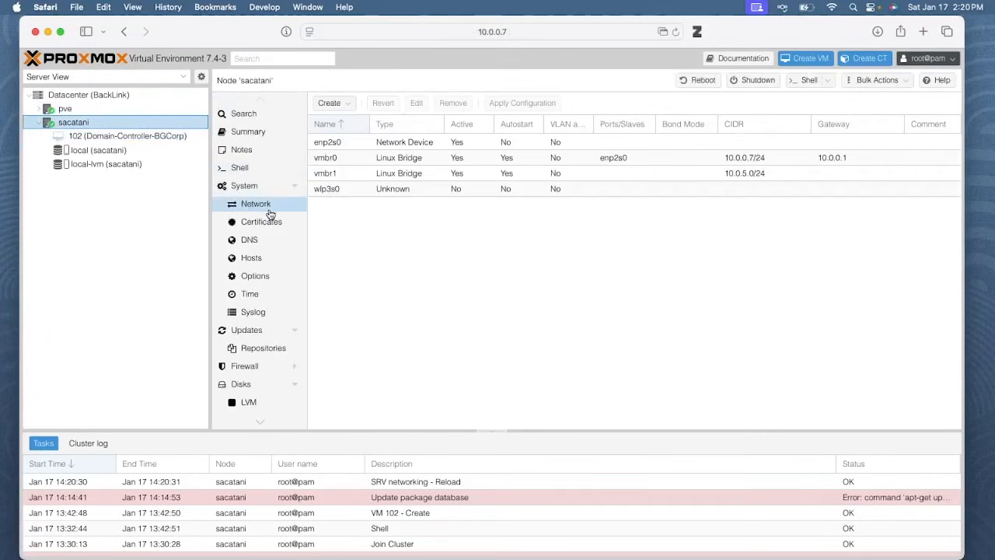
double_click(663, 179)
key(super+a)
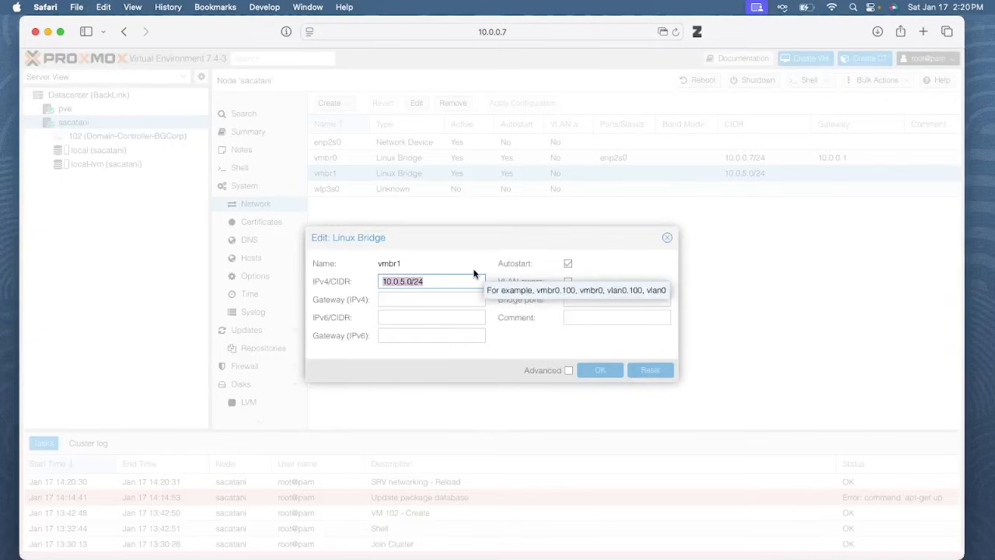
key(BackSpace)
click(599, 370)
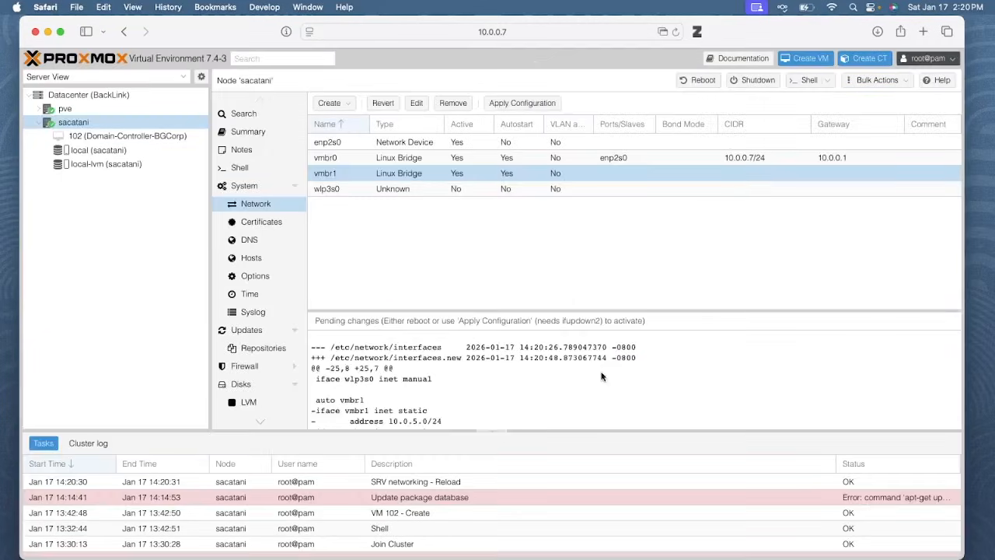
click(512, 110)
click(465, 331)
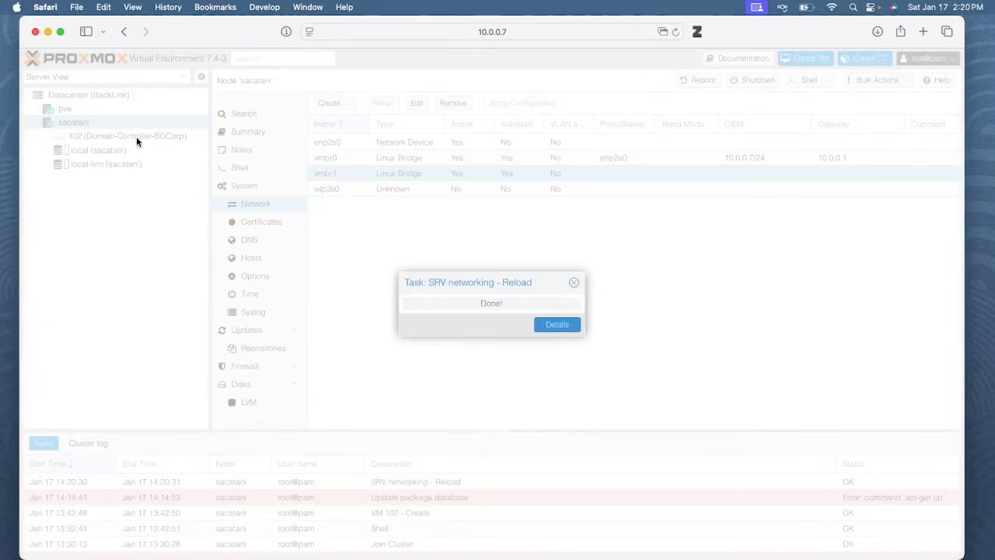
Start adding a network device to VM 102's hardware, attached to bridge vmbr1
click(77, 136)
click(241, 137)
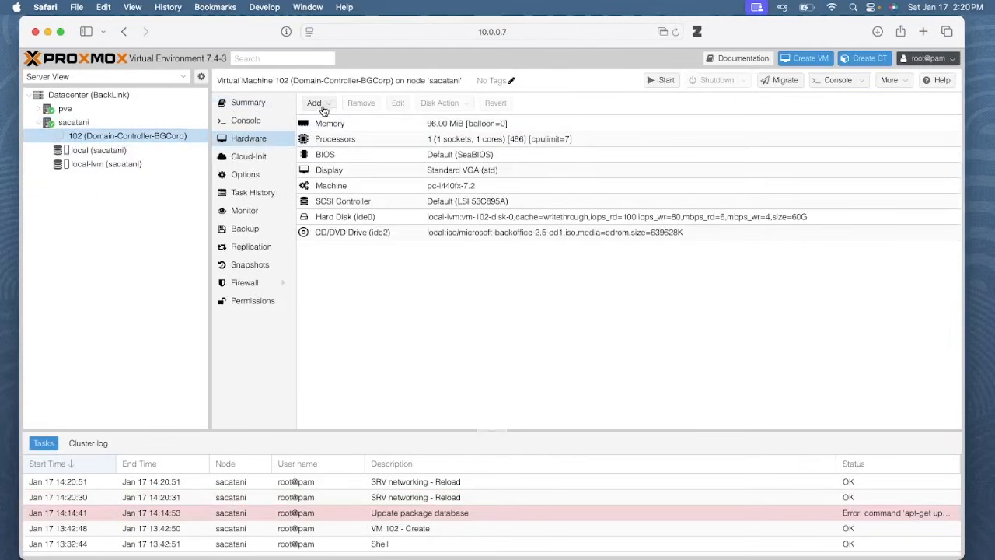
click(315, 103)
click(342, 150)
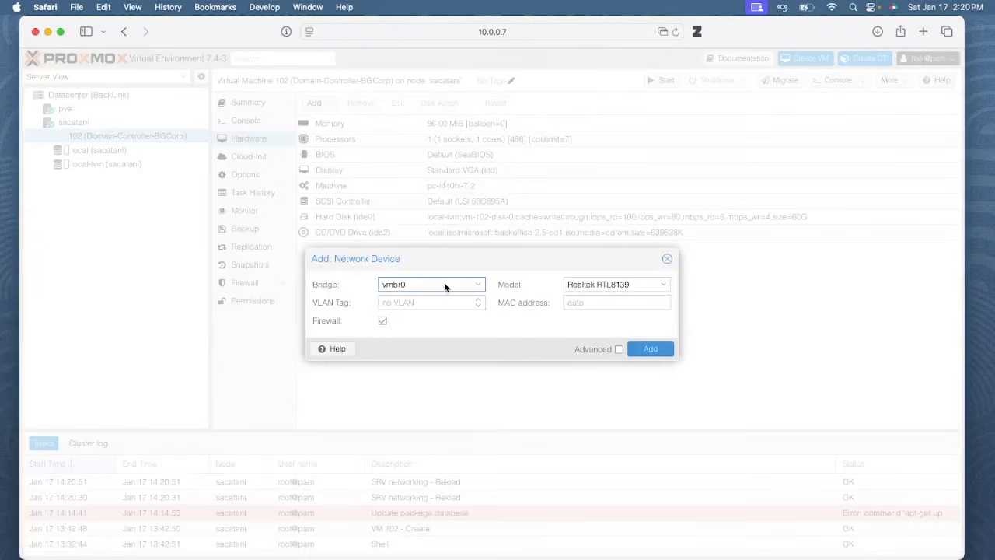
click(444, 285)
click(444, 336)
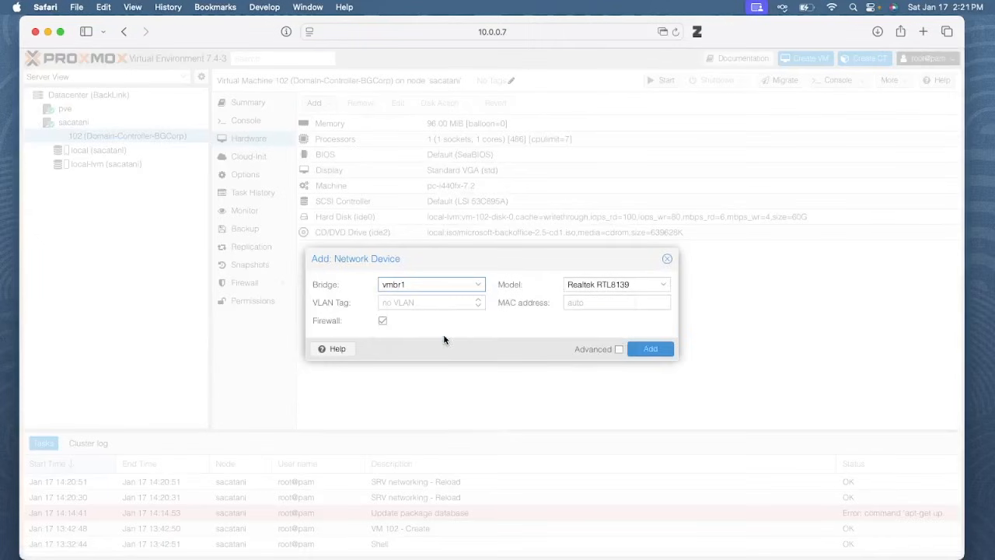
Review the NIC model list, keeping Realtek RTL8139, and open the network device documentation
click(626, 286)
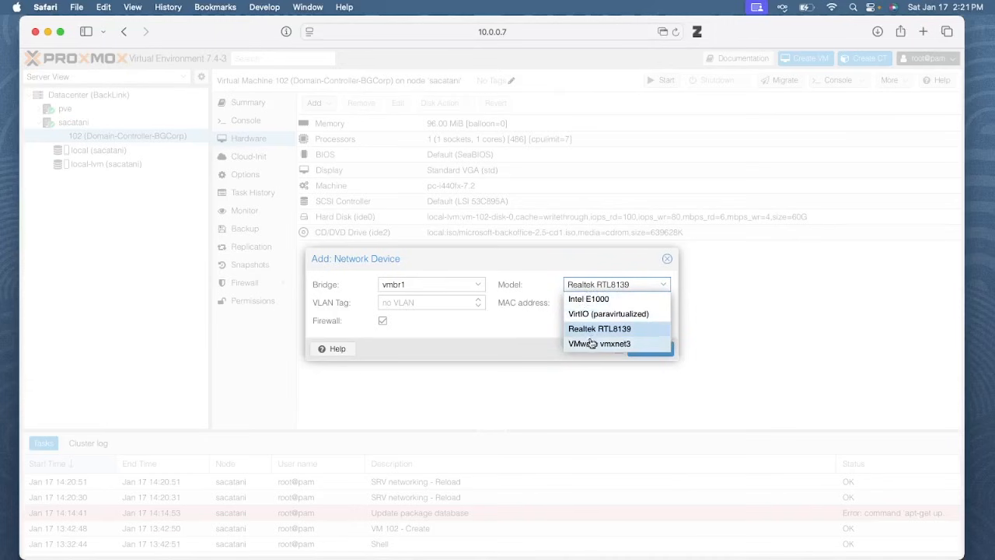
click(517, 338)
click(331, 348)
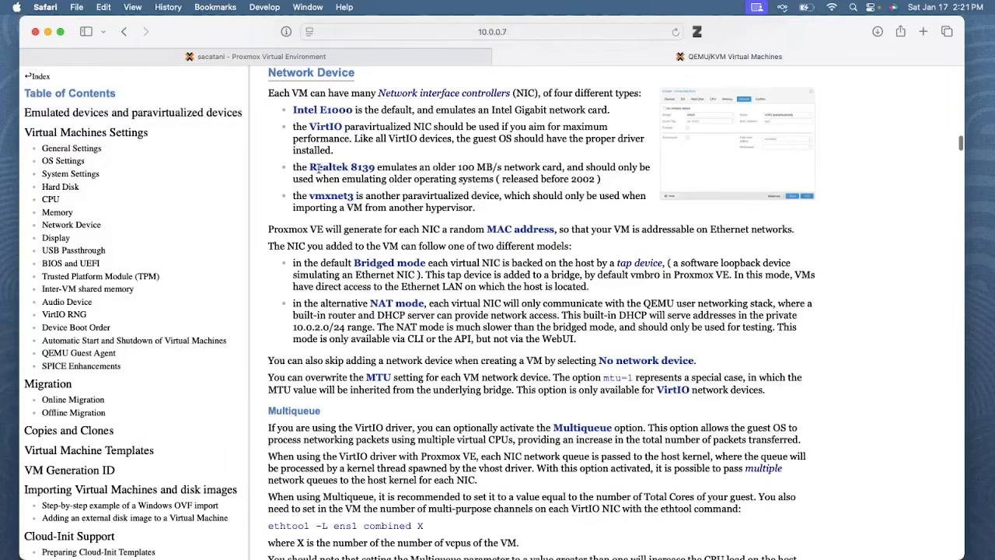
Highlight the Realtek 8139 and older 100 MB/s card notes, then close the documentation
drag(309, 167, 379, 167)
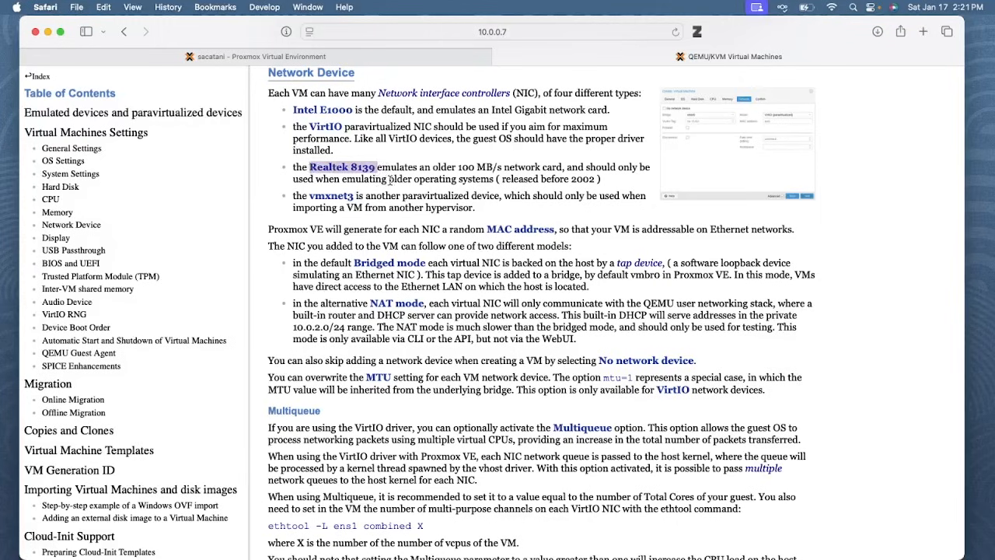
drag(433, 168, 561, 168)
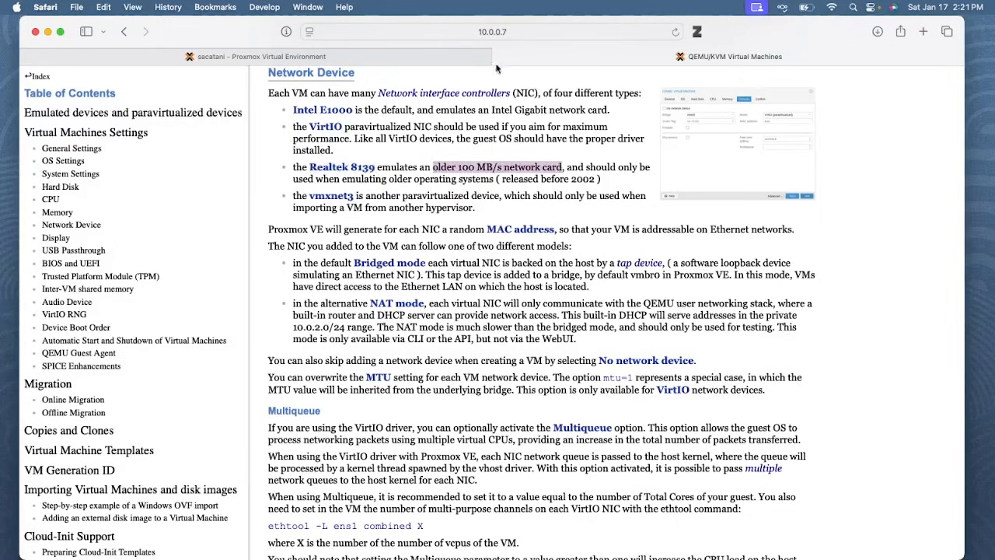
click(460, 167)
drag(458, 167, 565, 168)
click(500, 57)
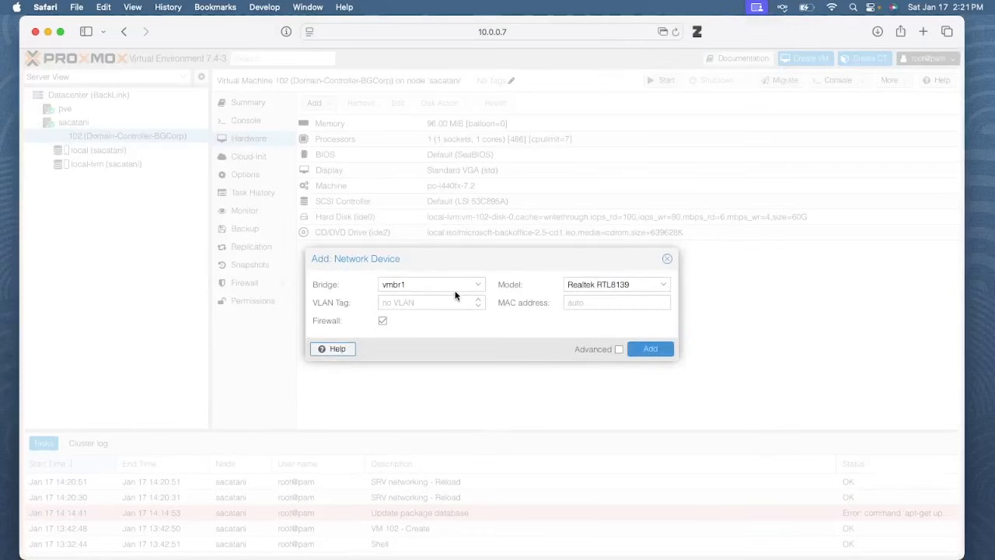
Keep model Realtek RTL8139 and add the vmbr1 network device (net0) to VM 102
click(570, 284)
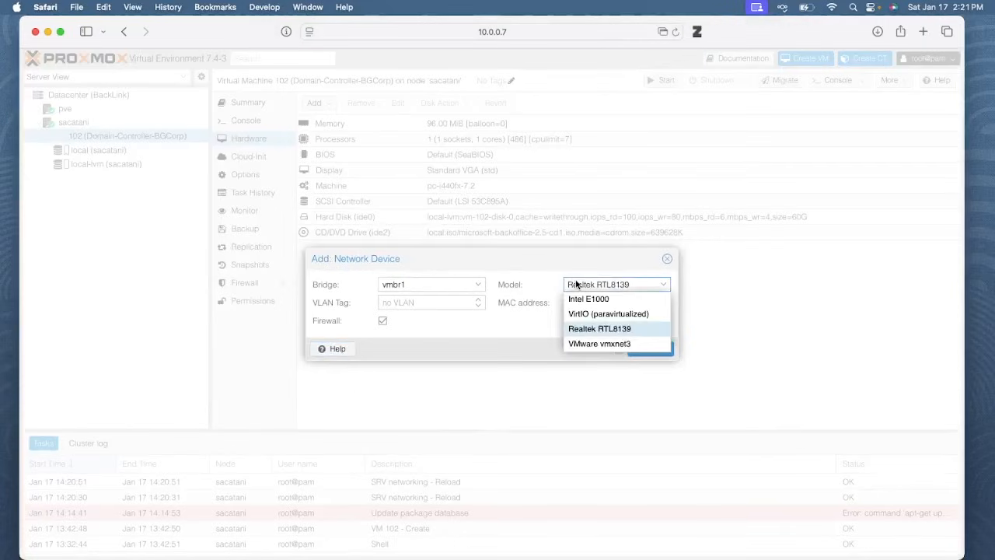
click(606, 329)
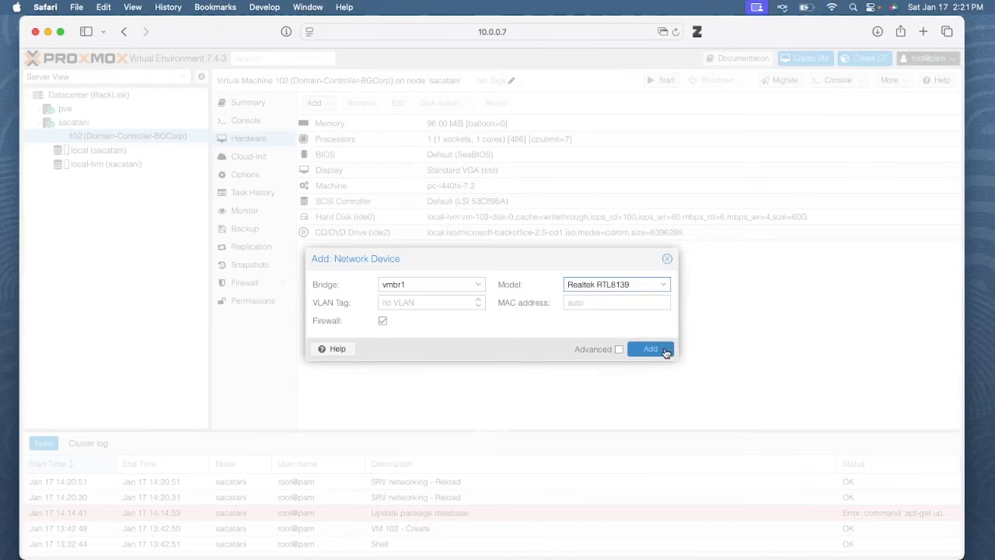
click(666, 352)
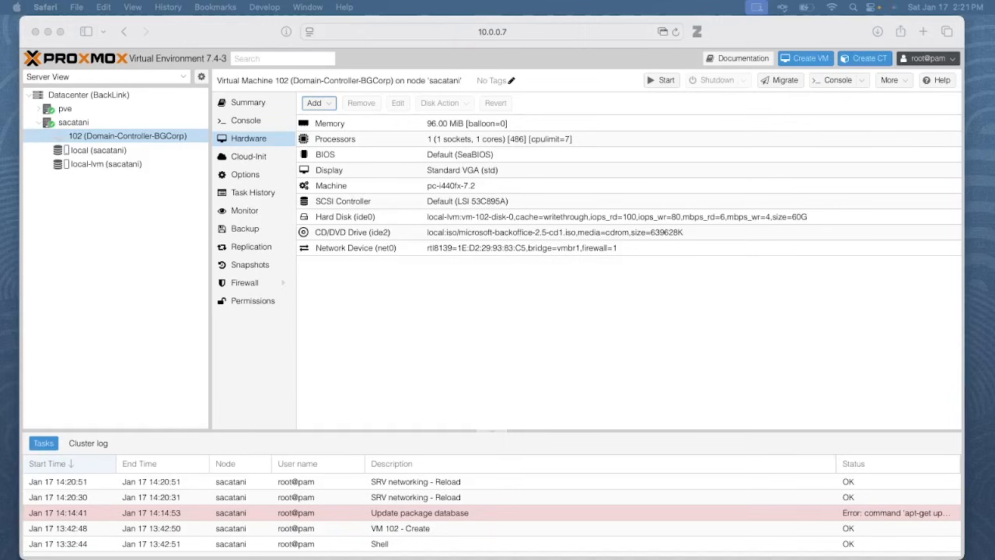
Bring the limits note into view and change its heading to 'Backoffice Server:'
drag(334, 558, 257, 162)
drag(198, 230, 252, 230)
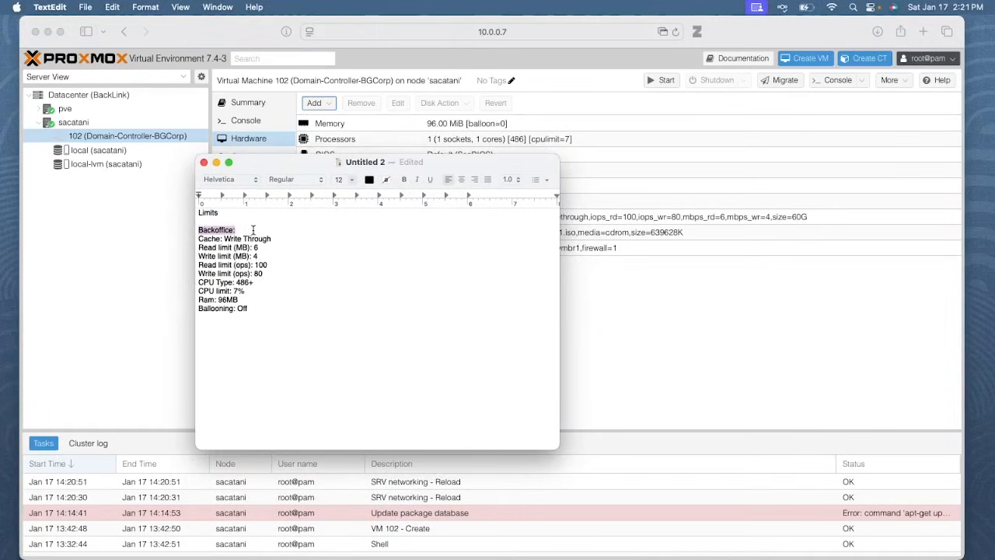
click(255, 230)
text(Server:)
Check the note's Write Through cache, read ops 100, write ops 80, CPU 486 and 96MB RAM, then move it aside
drag(224, 239, 287, 244)
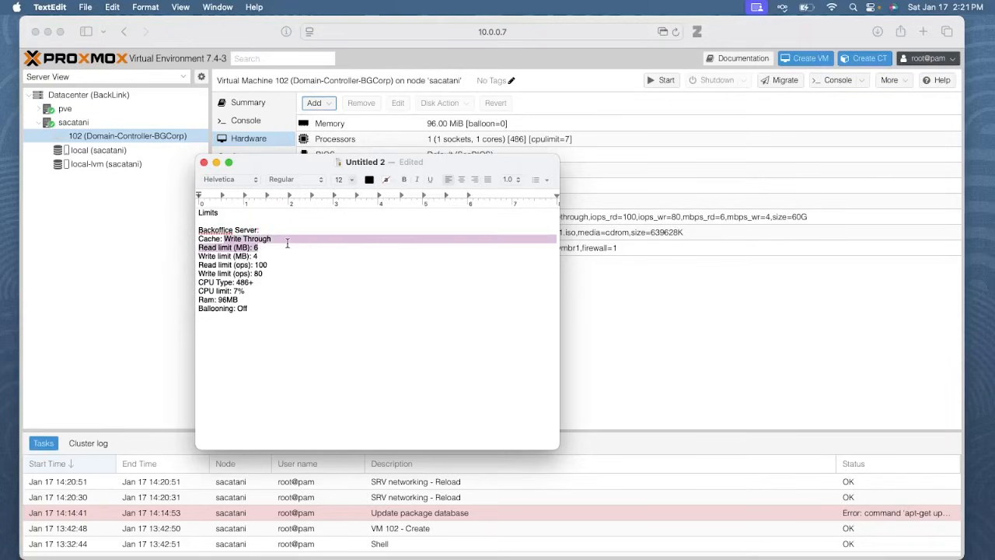
click(286, 239)
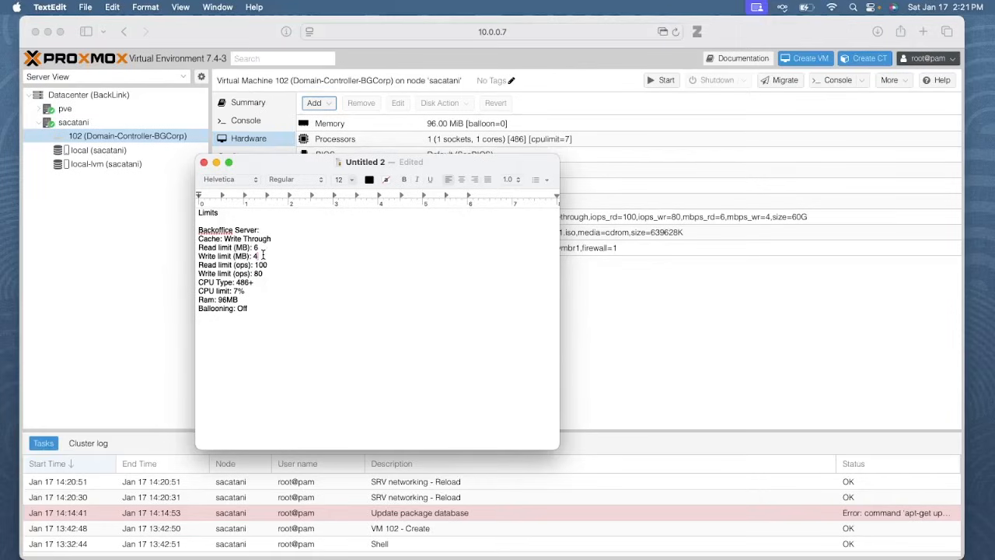
double_click(260, 264)
double_click(258, 273)
double_click(242, 282)
click(264, 265)
drag(280, 168, 221, 120)
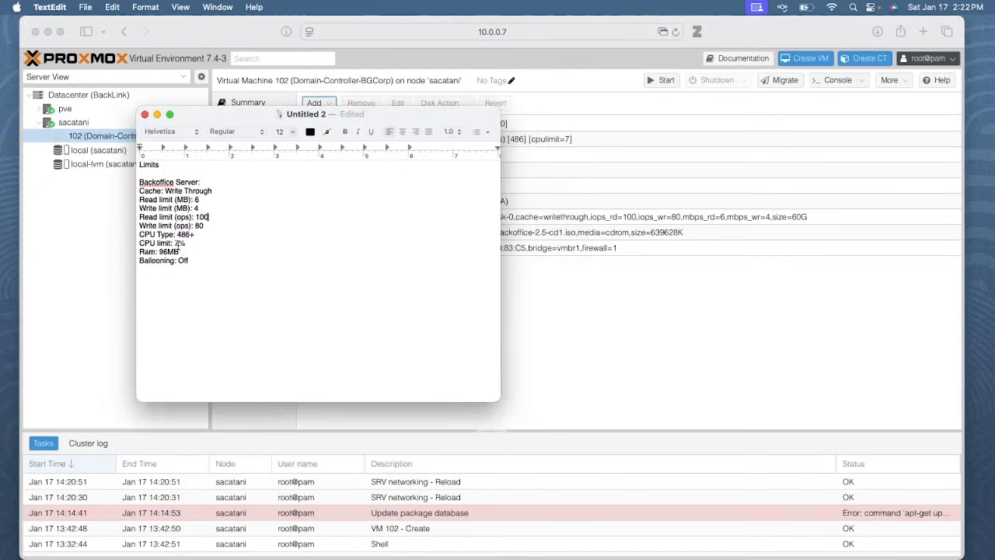
drag(159, 251, 183, 251)
drag(212, 123, 346, 500)
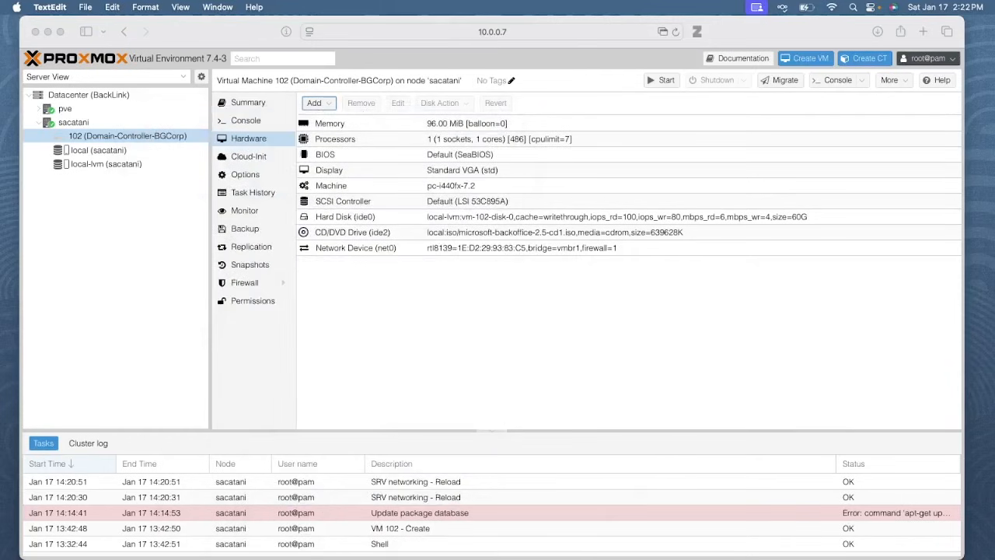
click(396, 328)
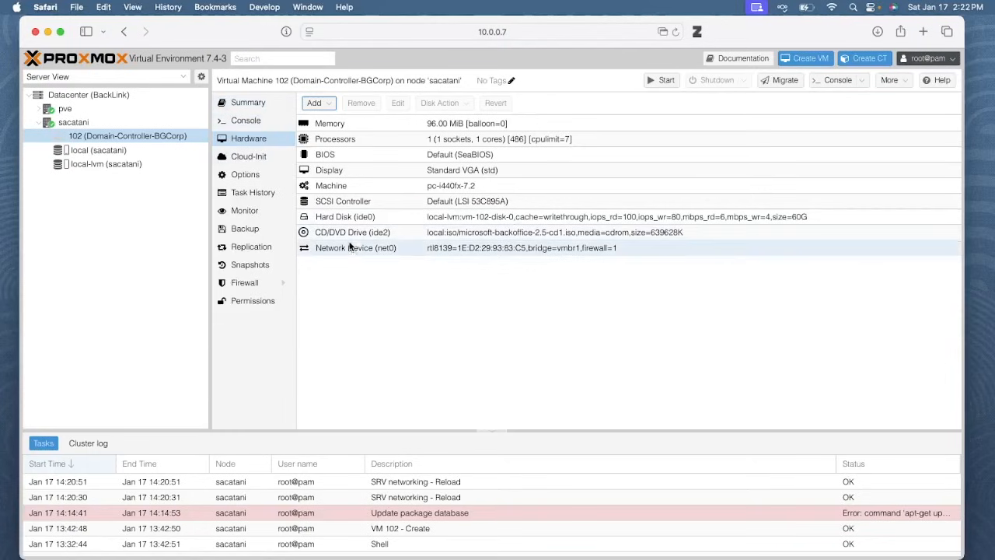
double_click(356, 235)
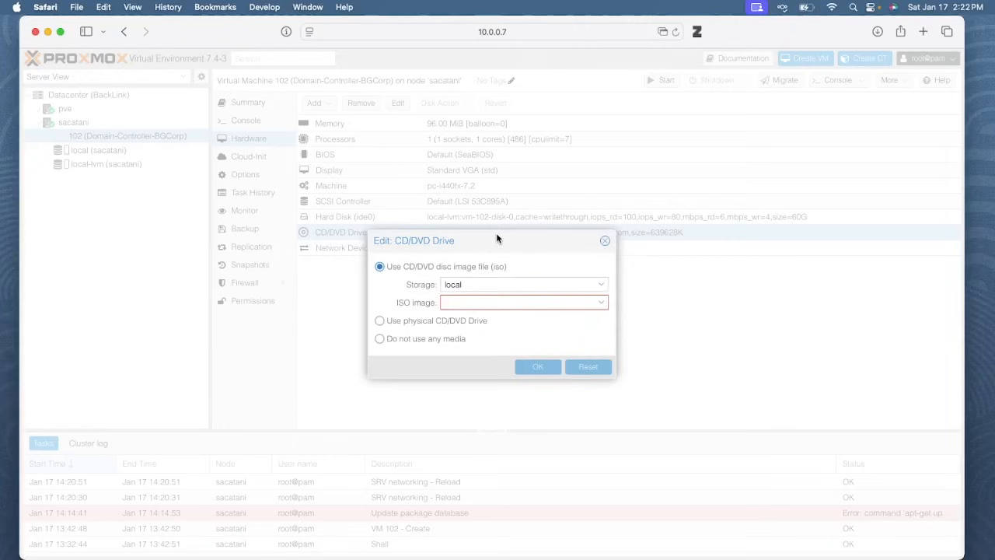
click(501, 301)
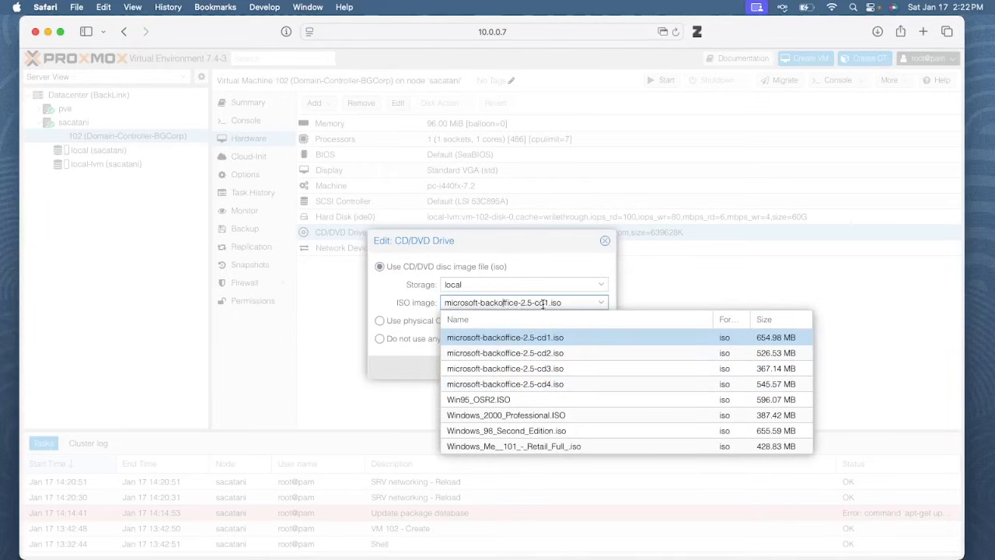
click(551, 259)
click(603, 241)
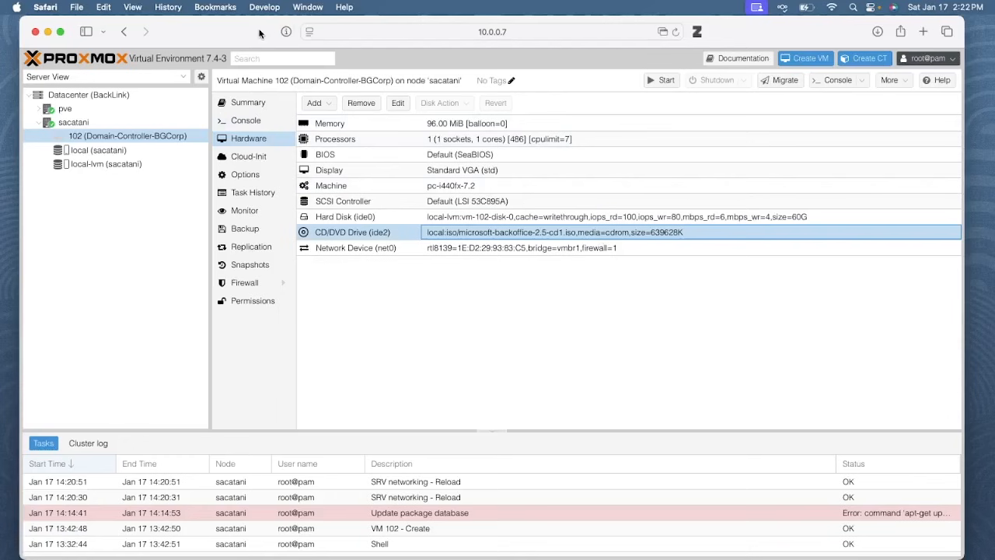
drag(259, 33, 432, 559)
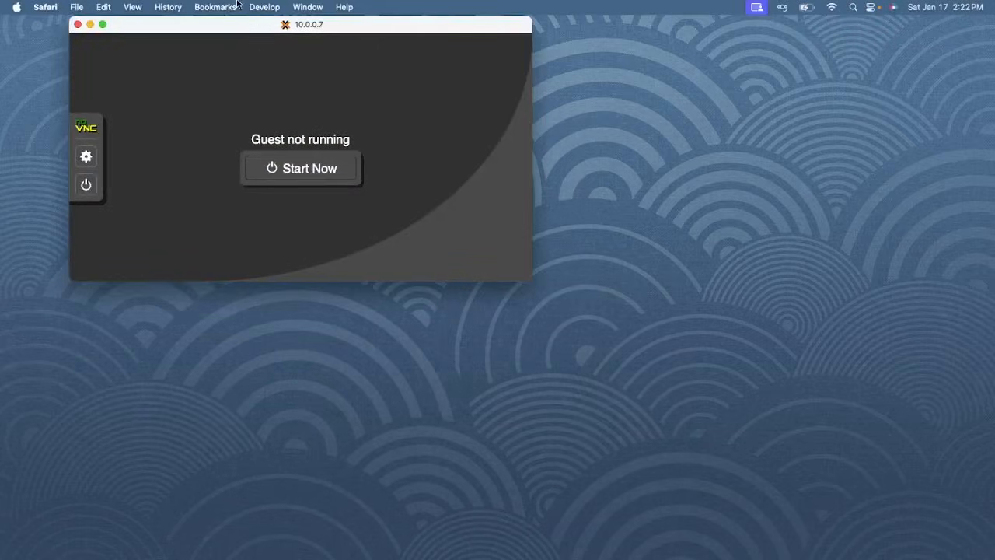
Start VM 102 in the console, hard-stop it after it fails to boot, and close the console
drag(233, 27, 373, 70)
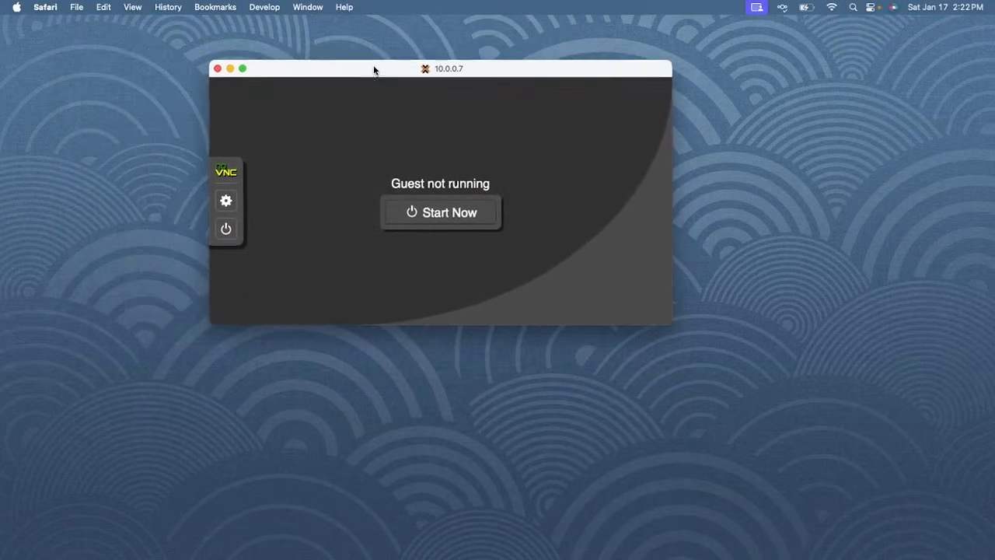
click(443, 206)
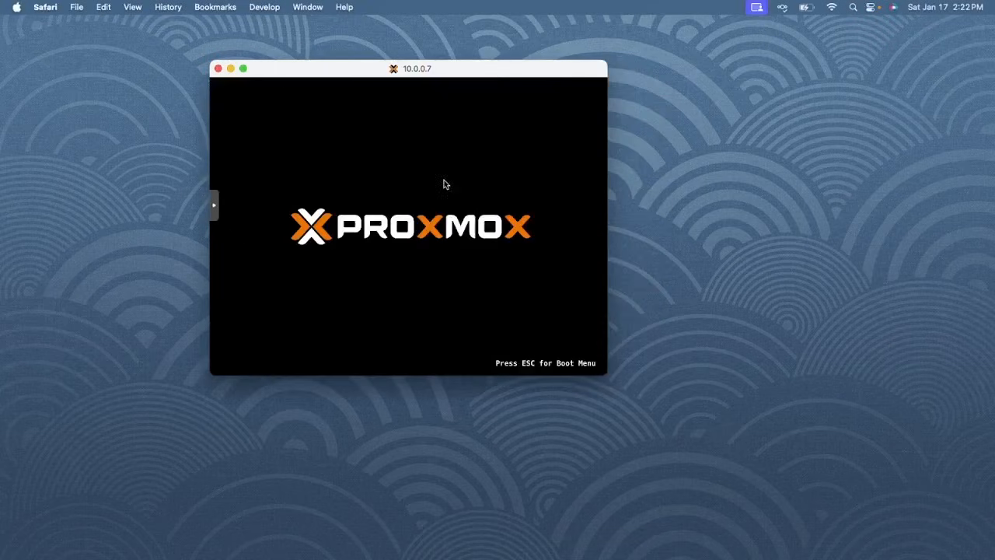
click(215, 206)
click(226, 269)
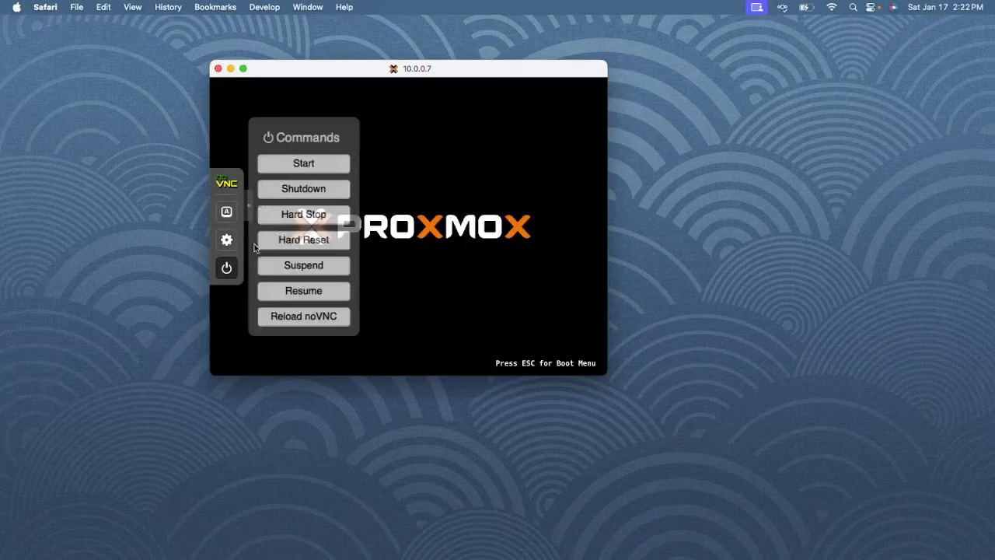
click(317, 192)
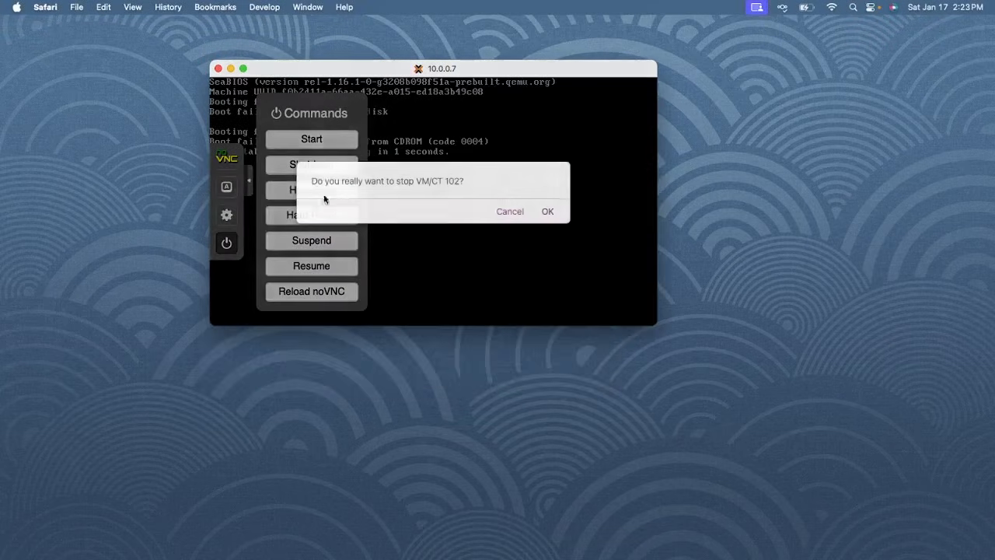
click(548, 212)
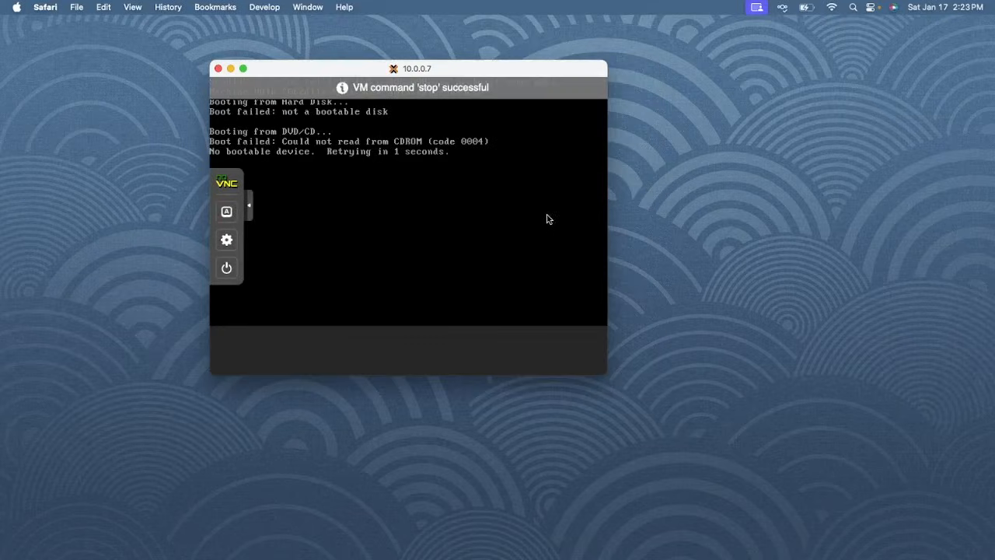
click(217, 68)
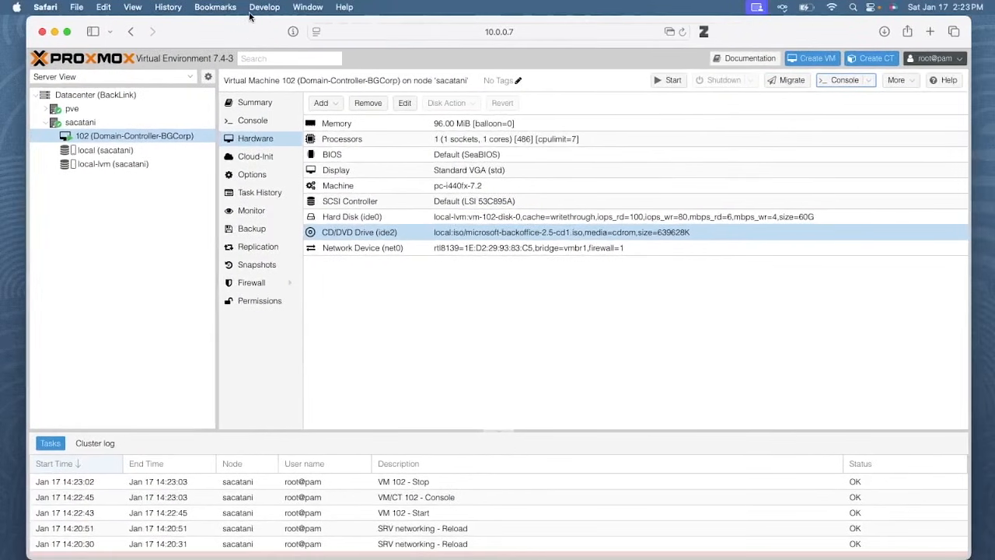
Reopen VM 102's CD/DVD drive settings and browse the ISO image list
double_click(442, 232)
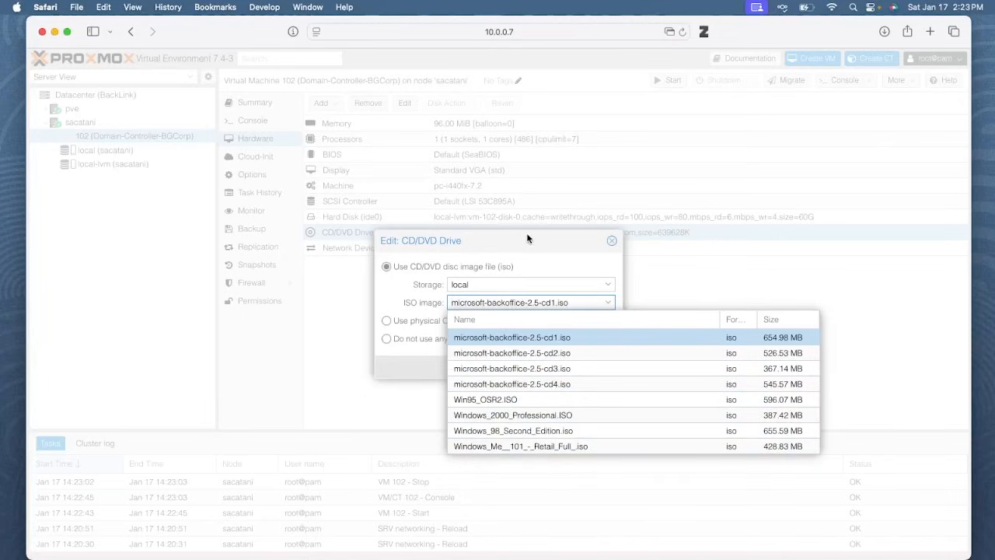
click(542, 265)
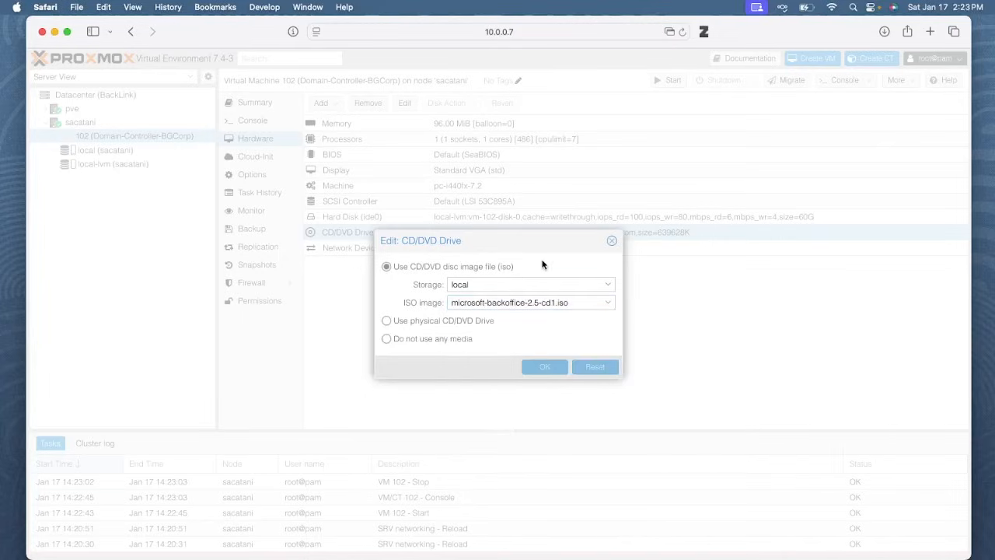
click(535, 305)
Search Google for 'what version of NT does backoffice 2.5 need' in a new tab
key(super+t)
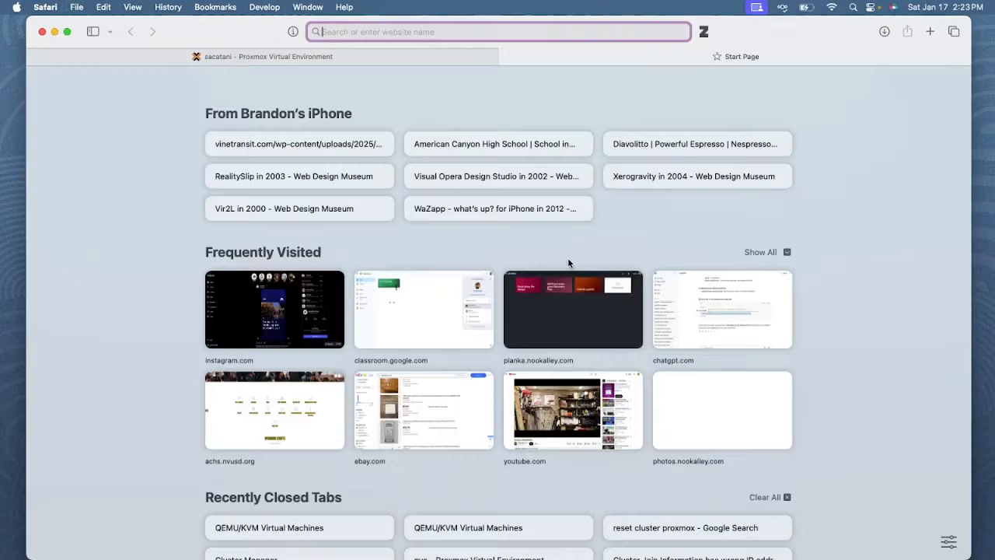
text(what version of N)
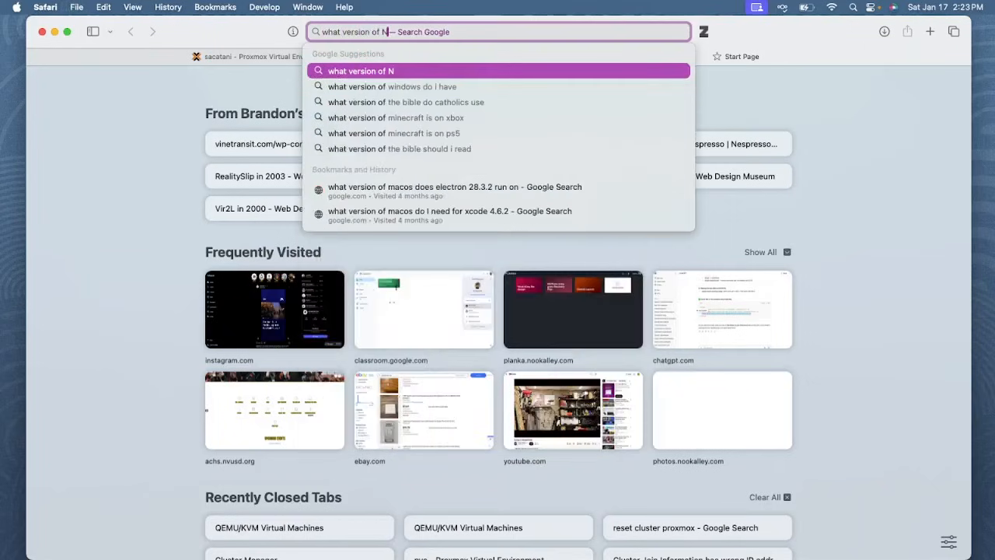
text(T does backoffice 2.5 need)
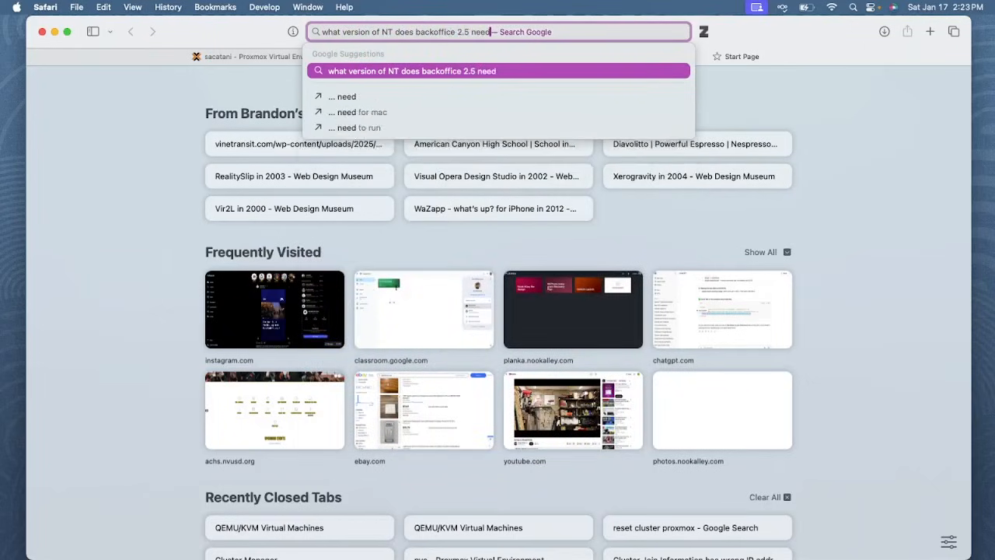
key(Return)
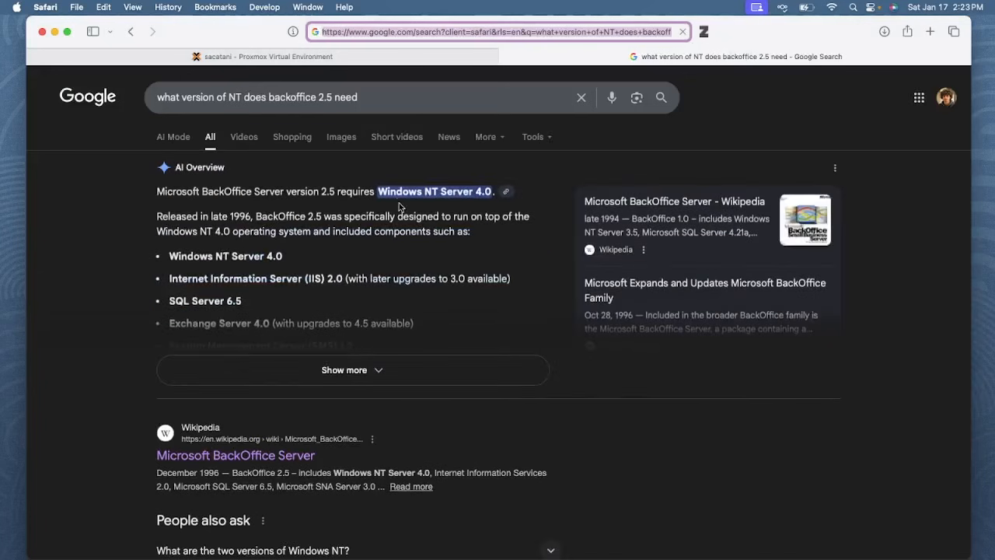
Search the web for 'NT 4 iso'
click(462, 34)
text(NT 4 iso)
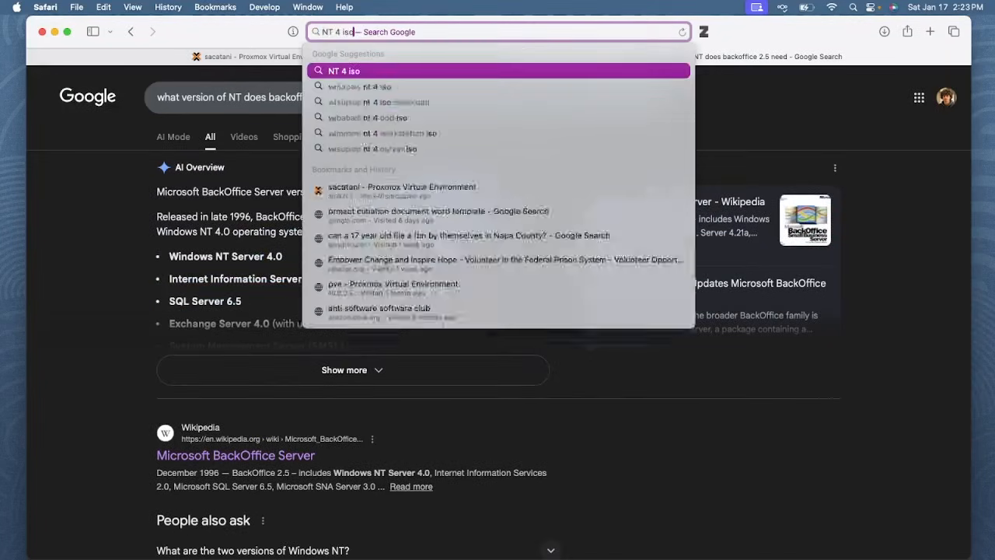
key(Return)
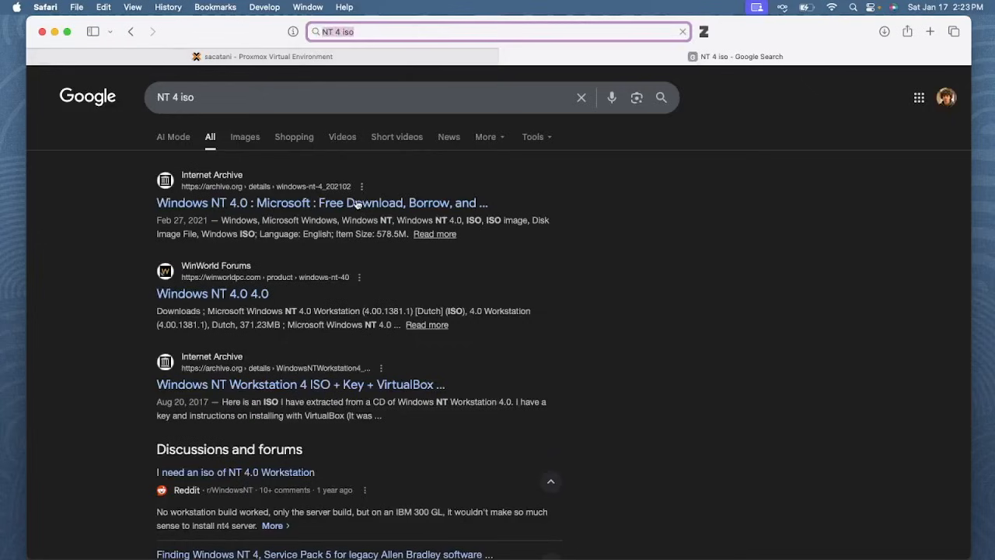
Open Internet Archive's Windows NT 4.0 page and download its ISO image
click(413, 200)
scroll(725, 314, down, 10)
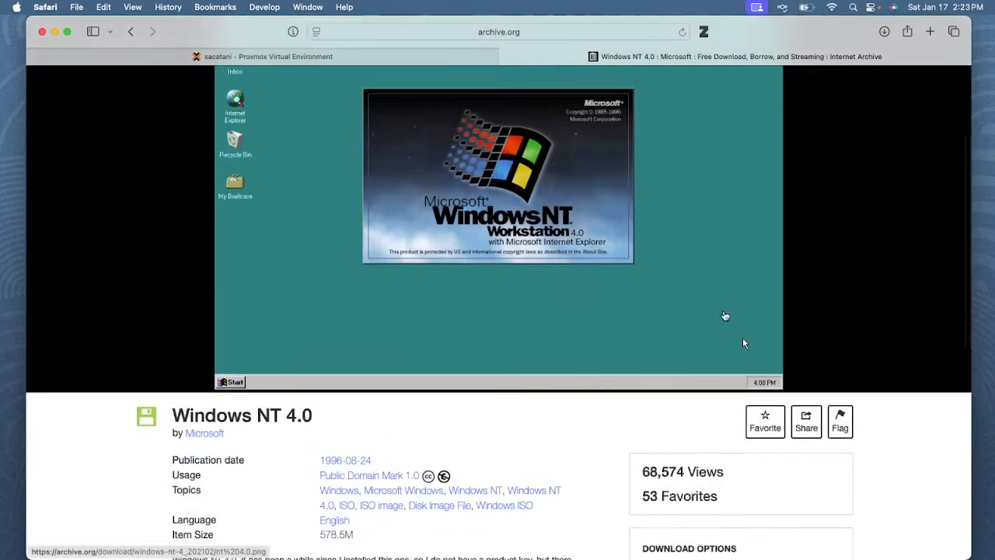
click(665, 316)
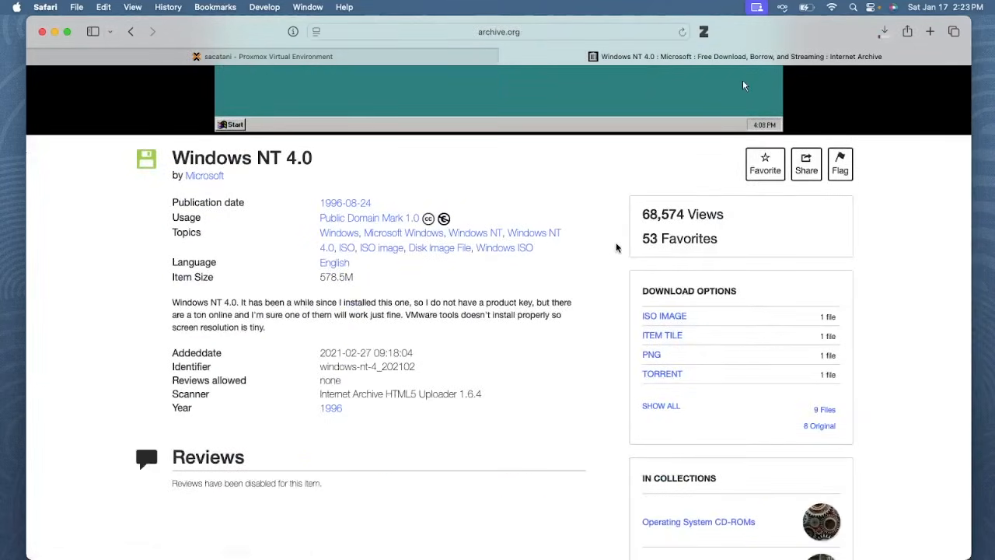
scroll(631, 244, up, 10)
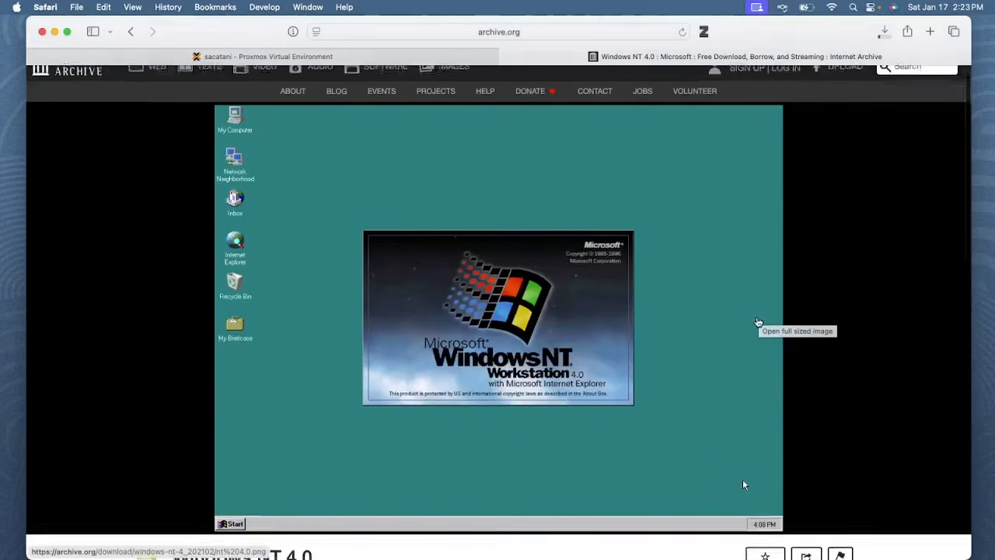
scroll(761, 318, down, 11)
scroll(610, 327, down, 5)
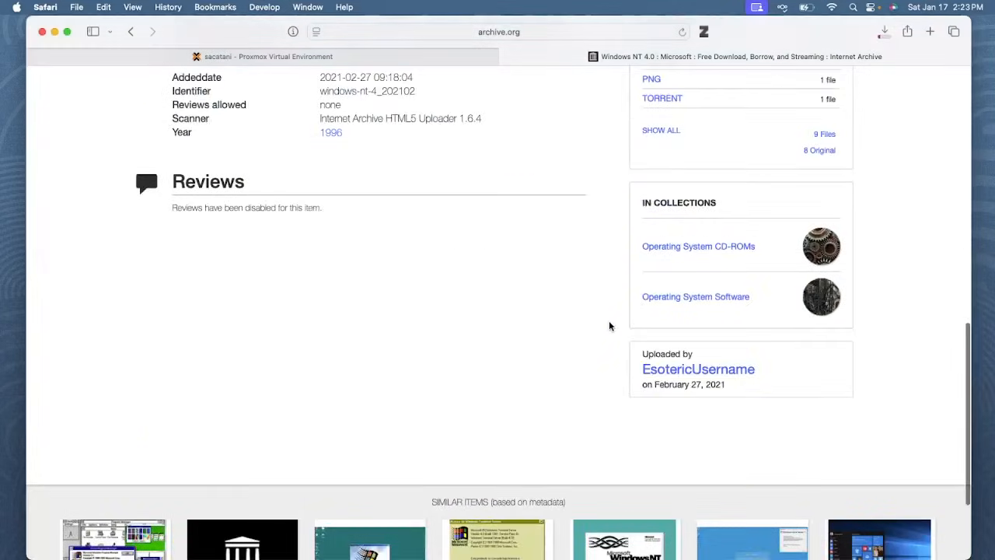
scroll(609, 327, up, 16)
scroll(607, 342, down, 2)
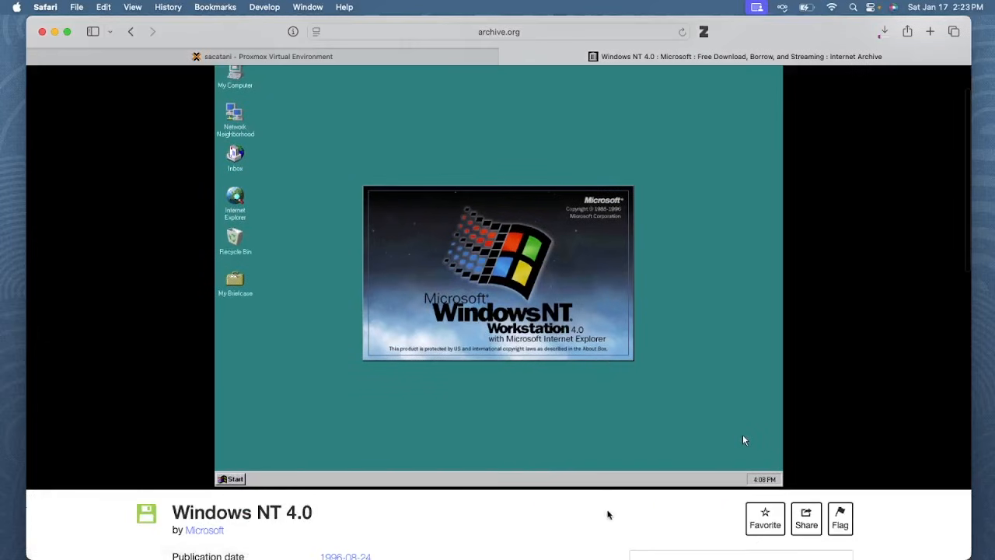
scroll(611, 515, up, 2)
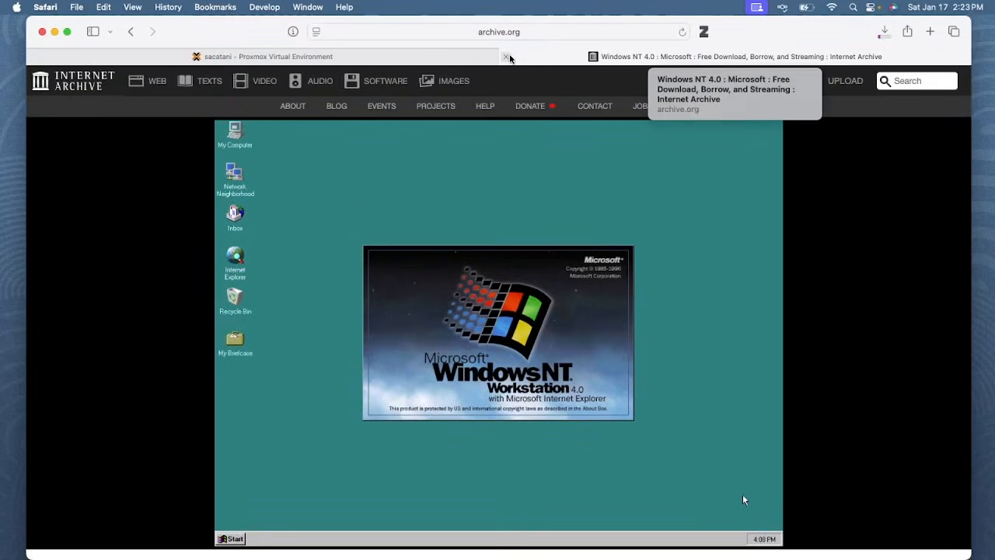
Glance back at Proxmox, then return to the archive page and close it
click(506, 56)
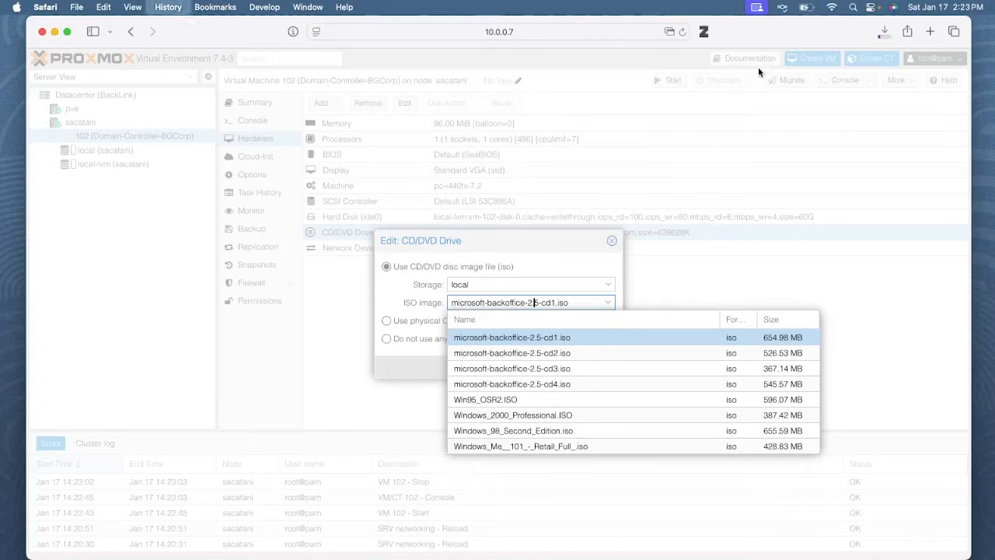
click(757, 58)
scroll(743, 184, down, 5)
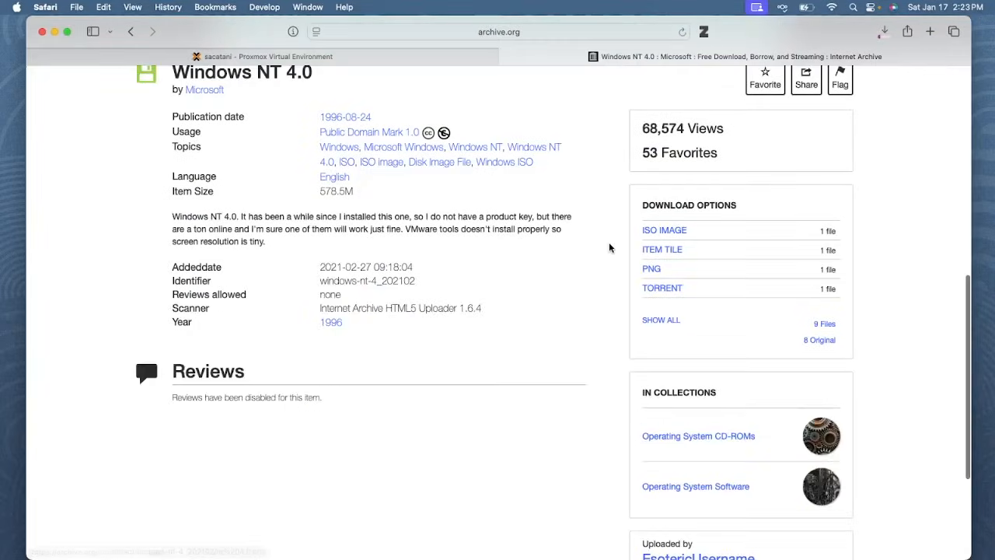
scroll(611, 247, up, 5)
scroll(744, 345, up, 3)
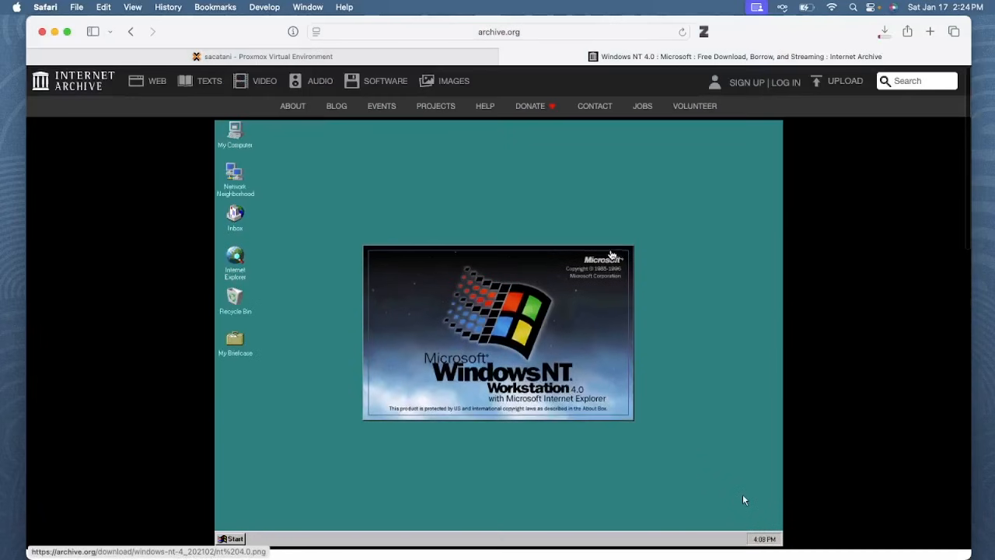
key(super+w)
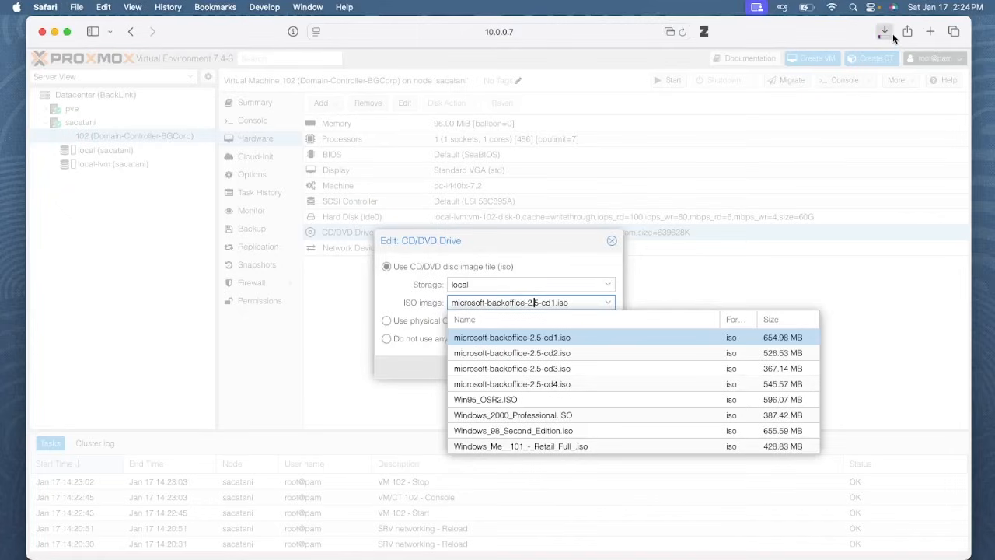
Check the Windows NT 4.iso download in Finder, then close VM 102's CD/DVD editor unchanged
click(884, 33)
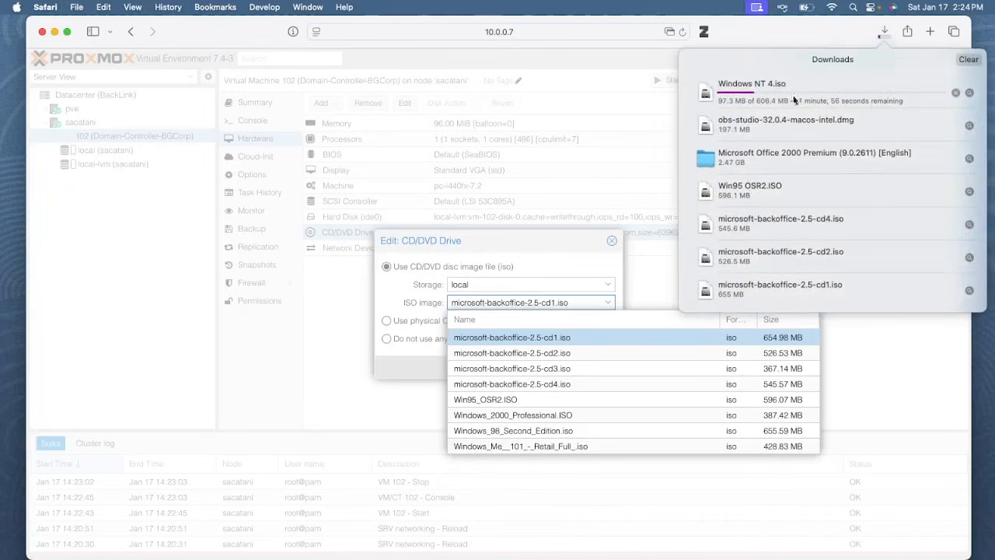
click(966, 62)
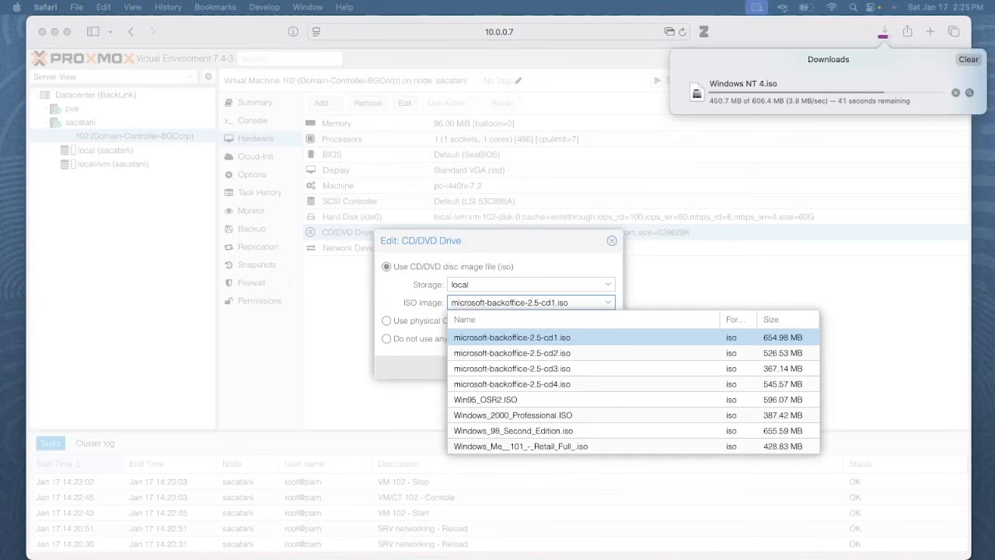
click(777, 53)
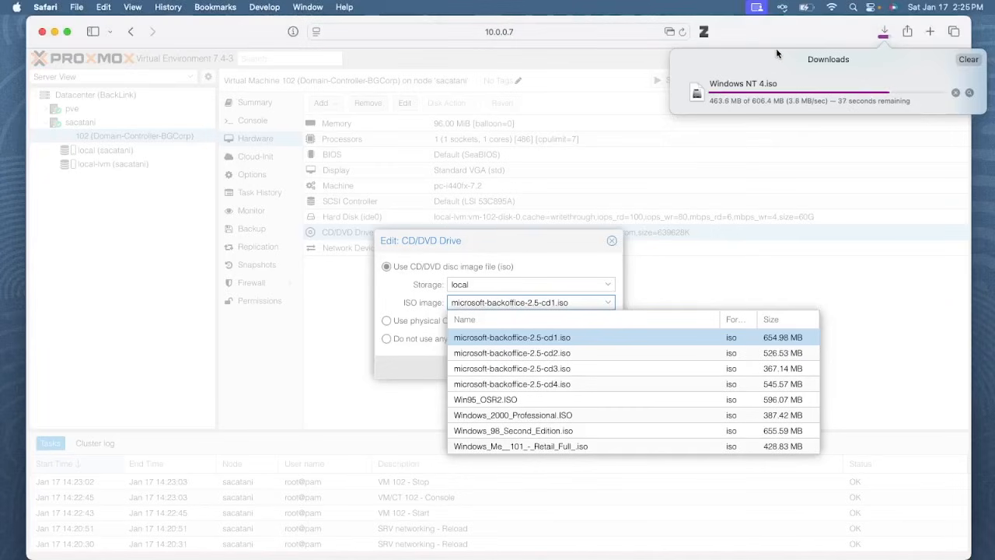
click(969, 94)
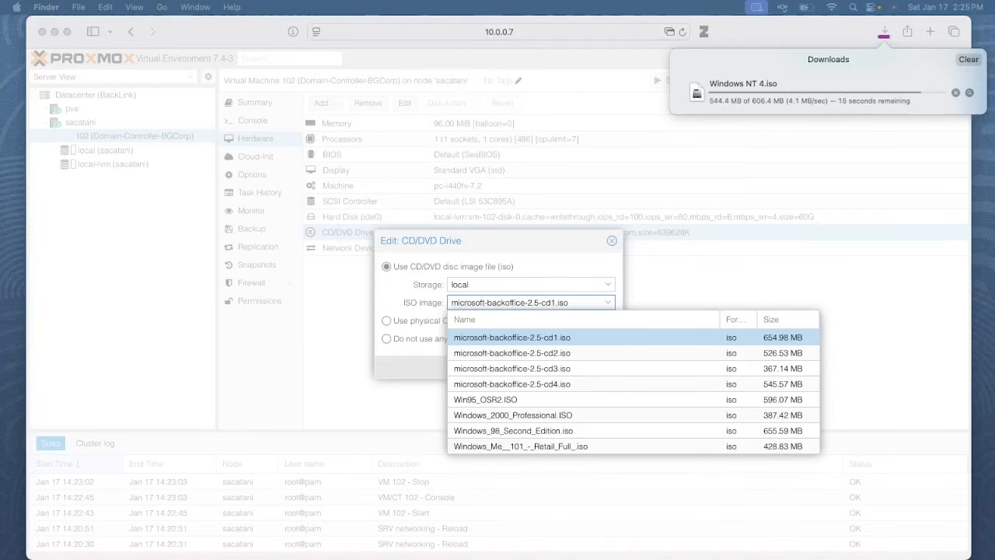
mouse_move(659, 559)
mouse_down()
mouse_move(538, 129)
mouse_move(480, 166)
mouse_move(661, 558)
mouse_up()
click(611, 241)
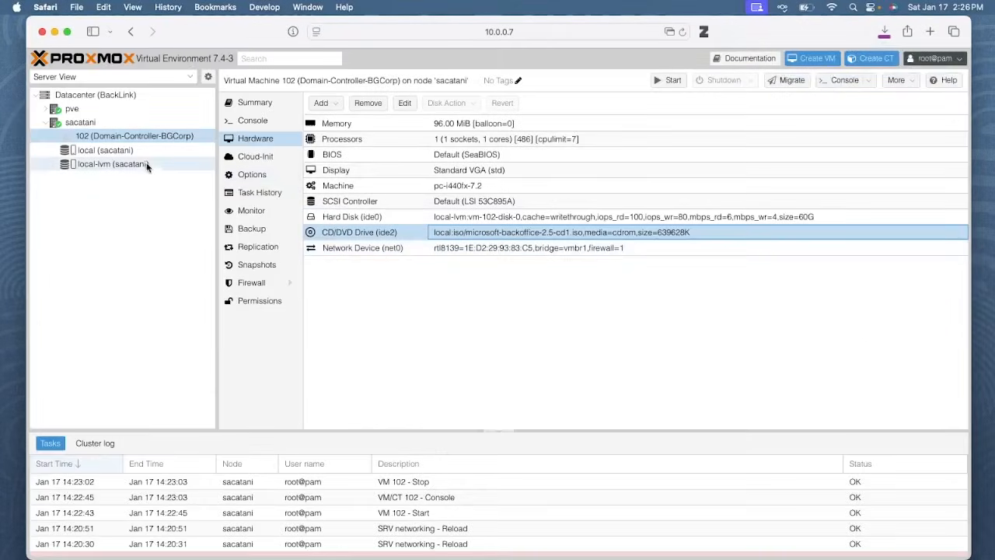
Upload Windows NT 4.iso from the Mac to local storage's ISO Images and close the finished task log
click(105, 150)
click(332, 102)
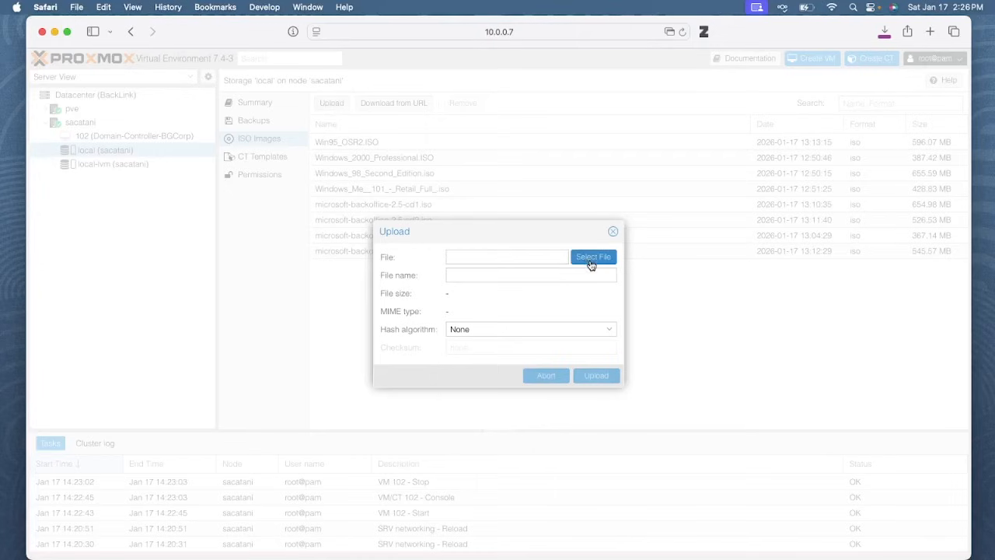
click(592, 259)
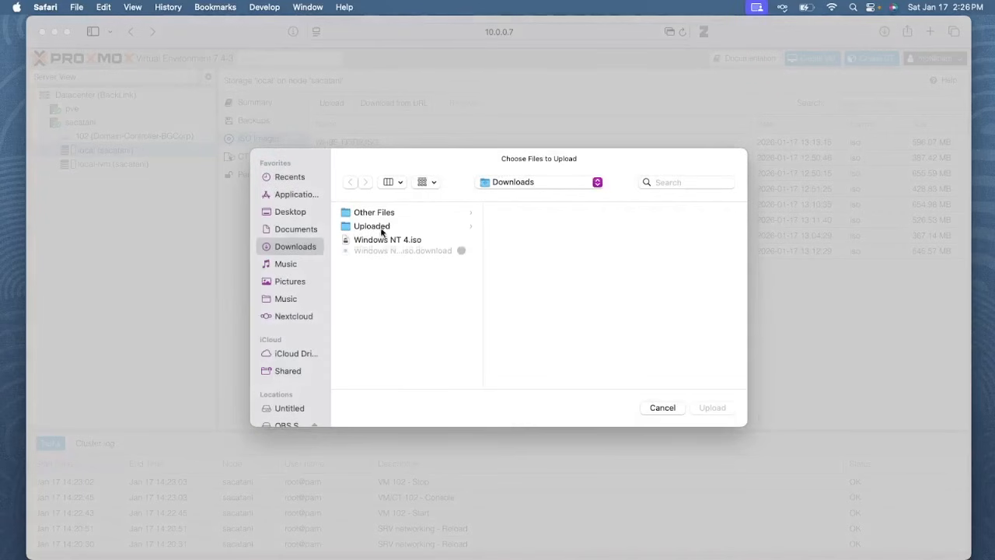
double_click(379, 239)
click(585, 373)
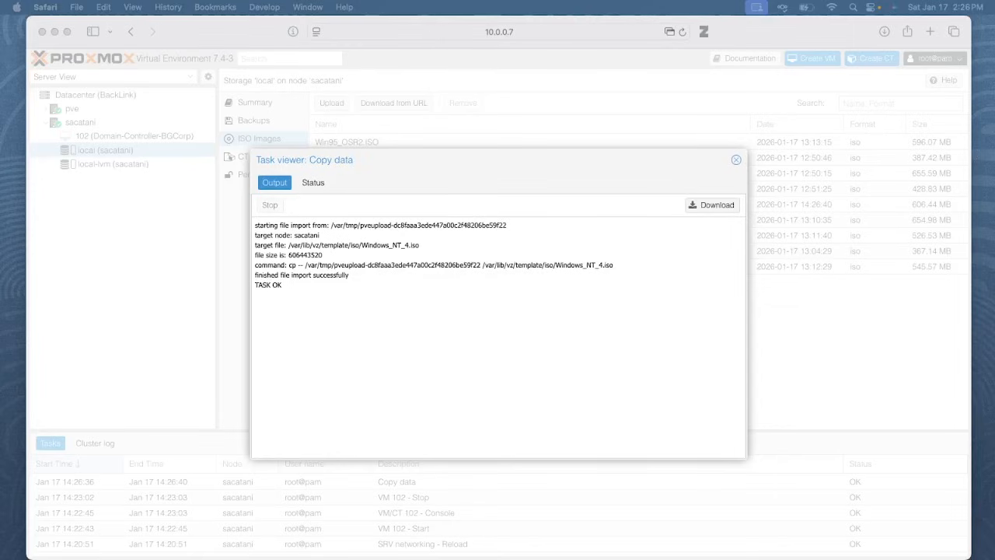
click(735, 159)
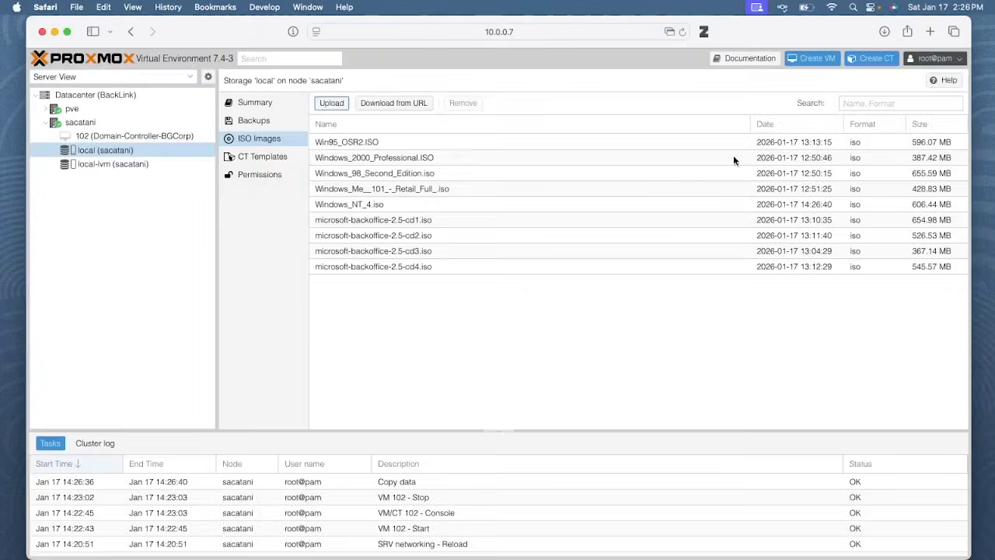
Set VM 102's CD/DVD drive to Windows_NT_4.iso from local storage
click(195, 137)
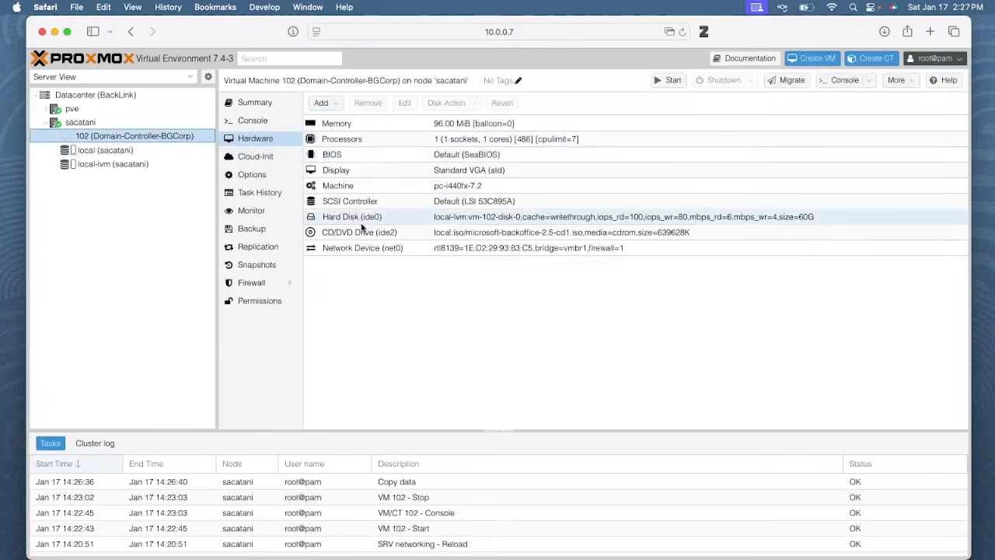
double_click(490, 230)
click(500, 284)
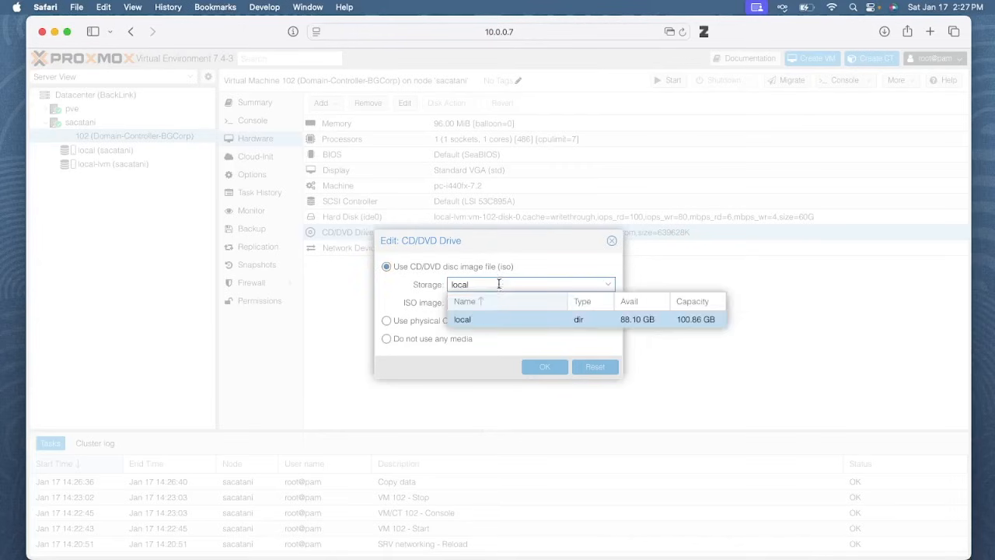
click(466, 320)
click(497, 303)
click(502, 461)
click(545, 366)
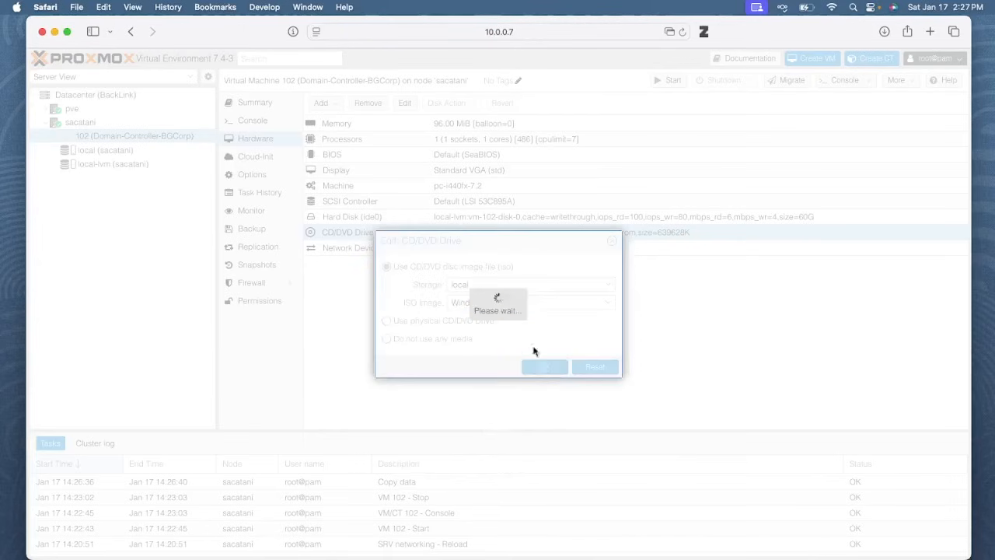
Start VM 102 and pop its console out into a centred noVNC window
click(254, 122)
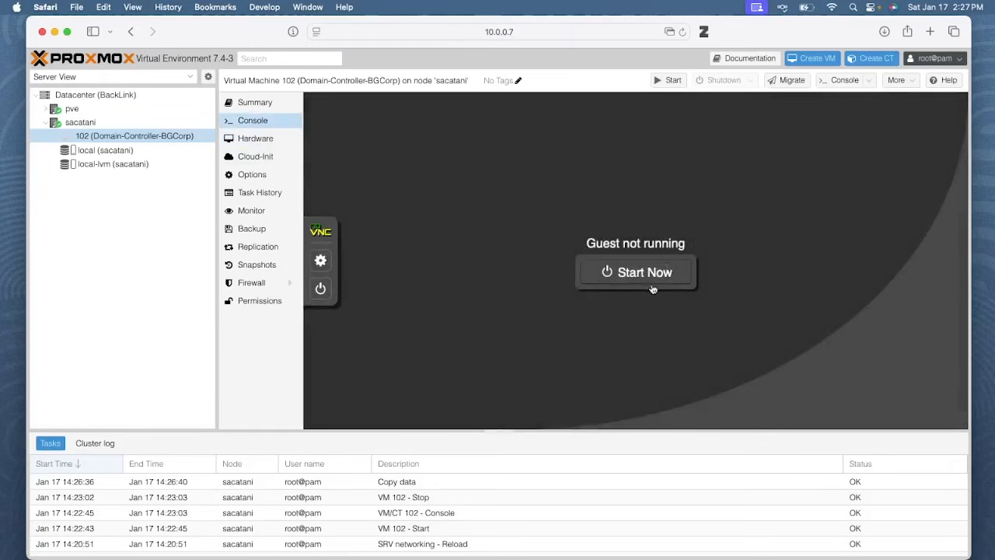
click(645, 272)
click(845, 80)
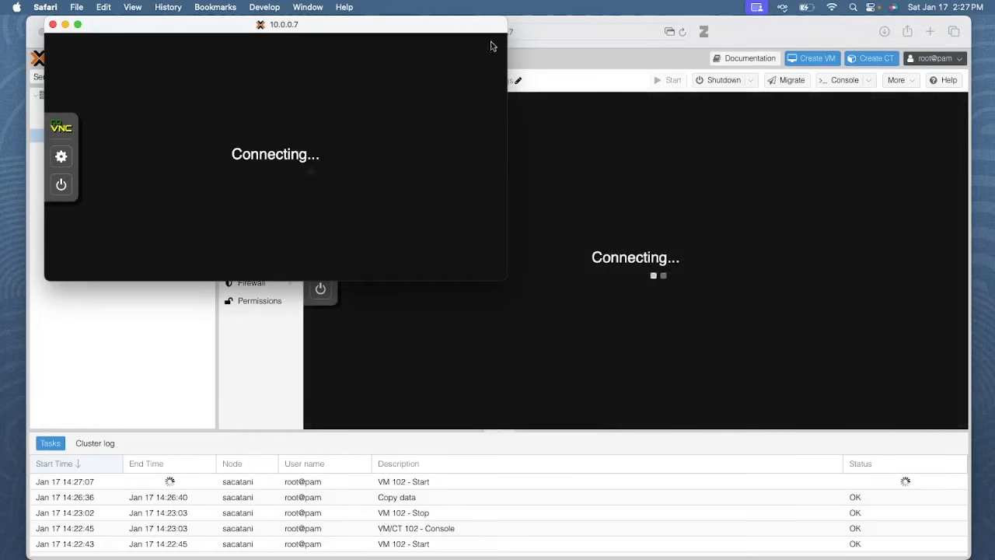
drag(798, 30, 886, 559)
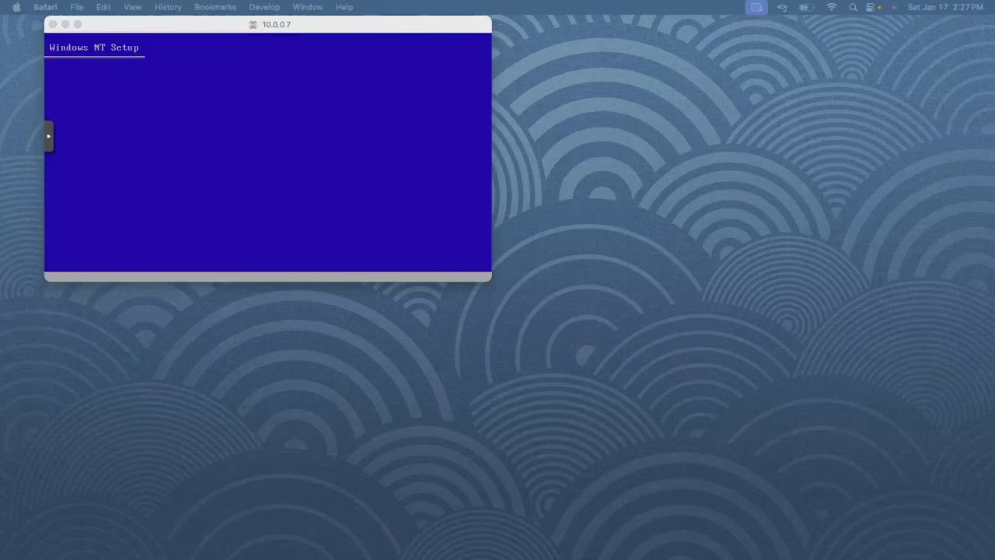
drag(351, 32, 525, 118)
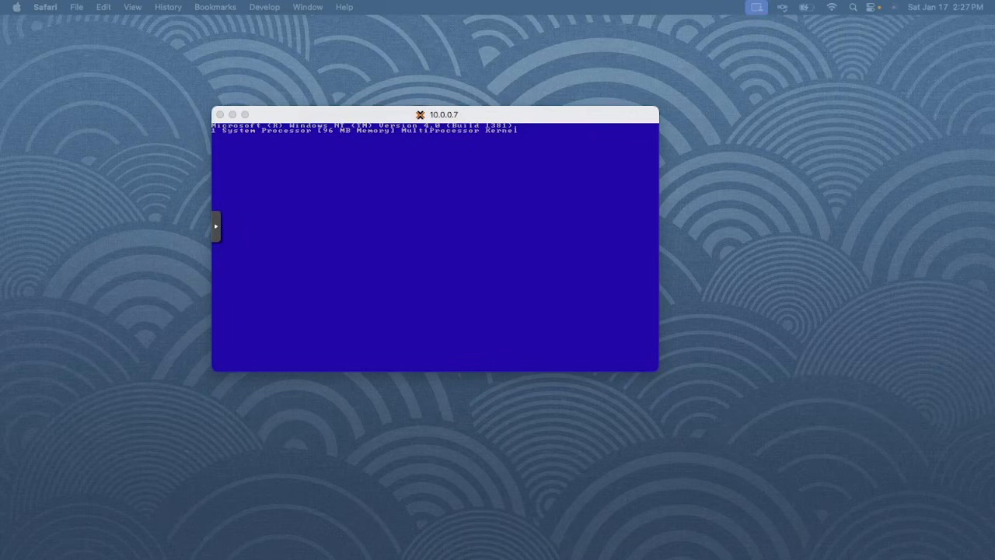
Accept Setup's Welcome screen, skip adding mass storage devices, and acknowledge the 1024-cylinder notice
click(560, 257)
drag(496, 118, 508, 116)
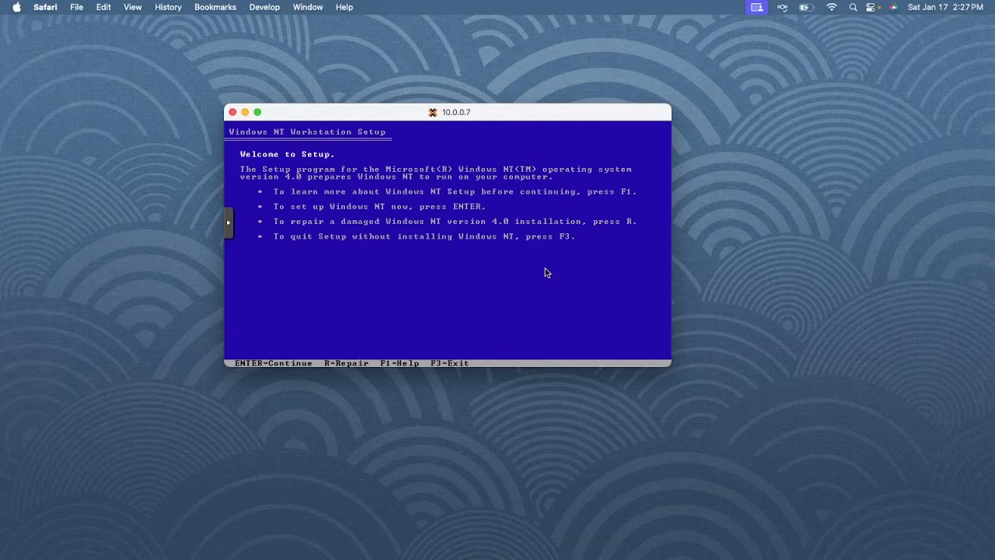
key(Return)
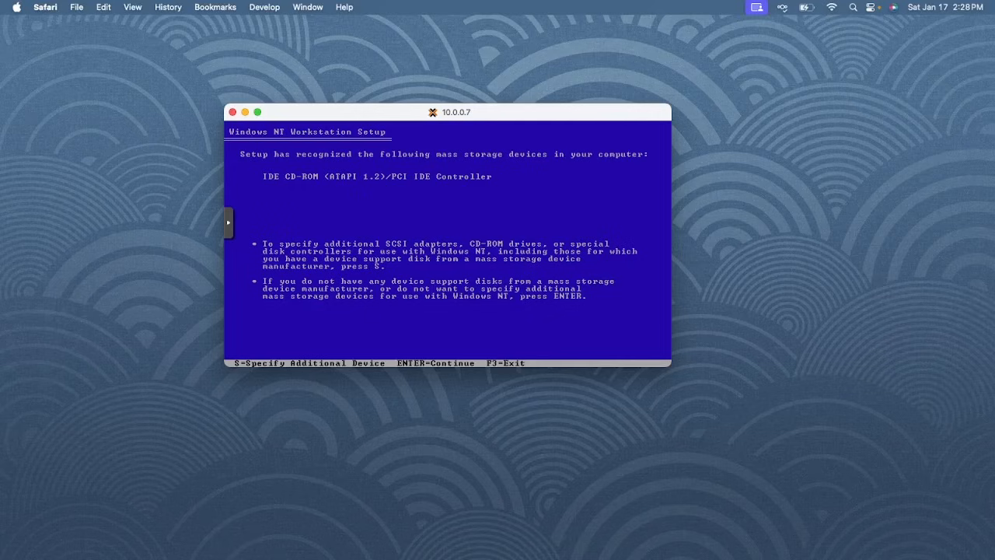
key(Return)
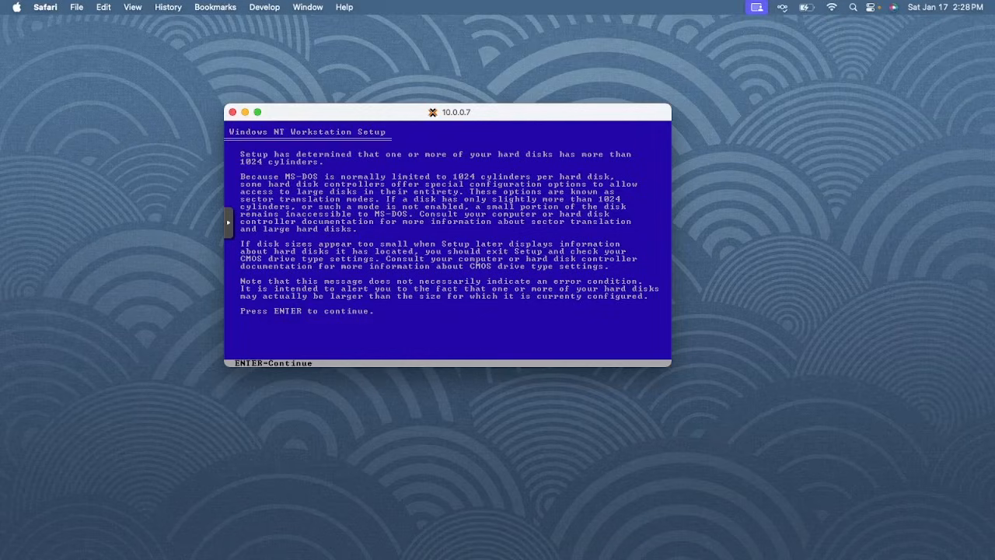
key(Return)
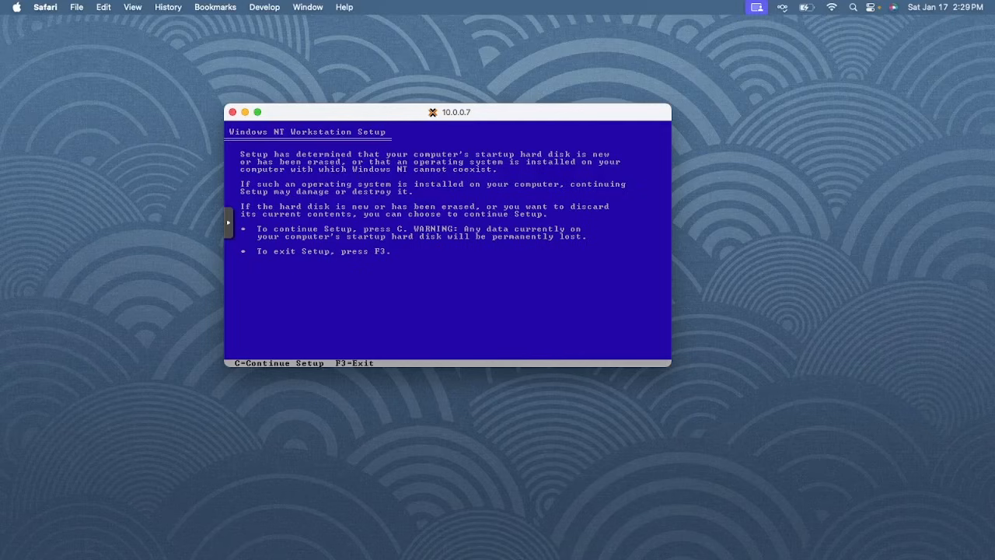
Continue past the startup-disk warning, agree to the license with F8, and accept the detected hardware
key(c)
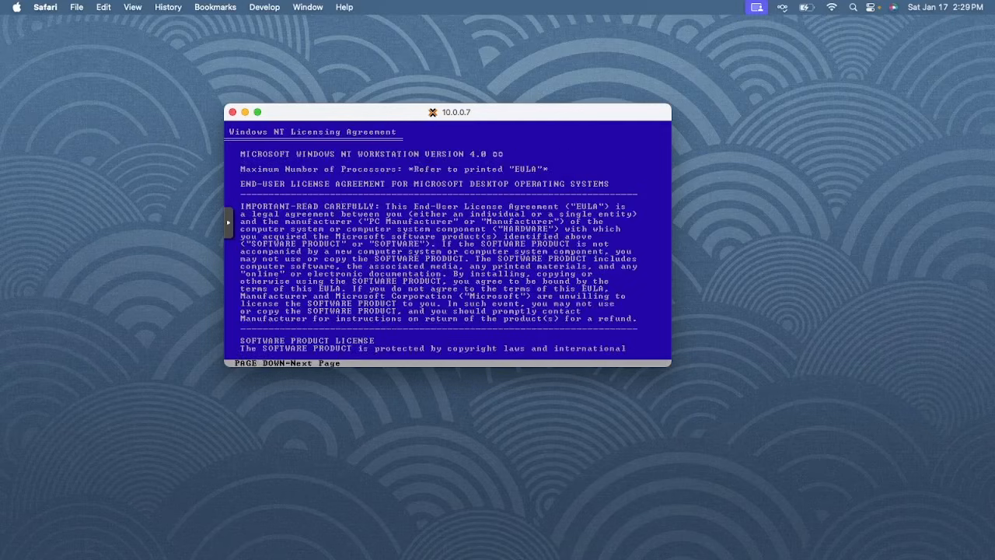
key(Page_Down)
key(Page_Down)
key(Page_Down)
key(Page_Down)
key(Page_Down)
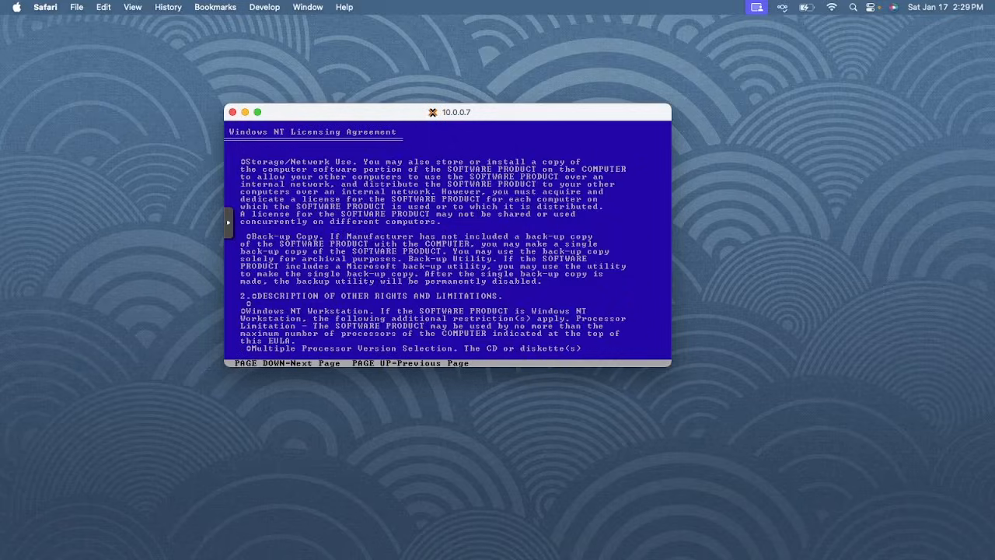
key(Page_Down)
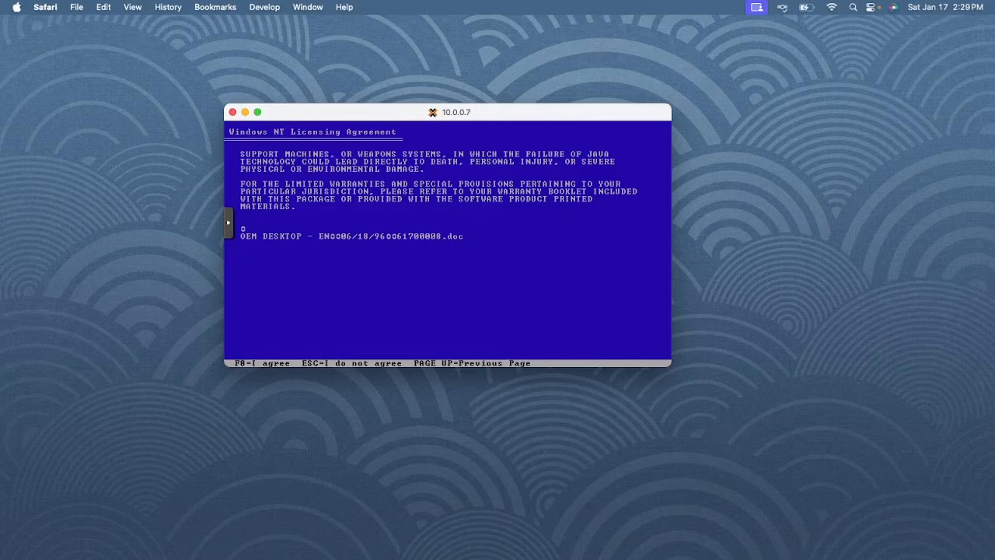
key(F8)
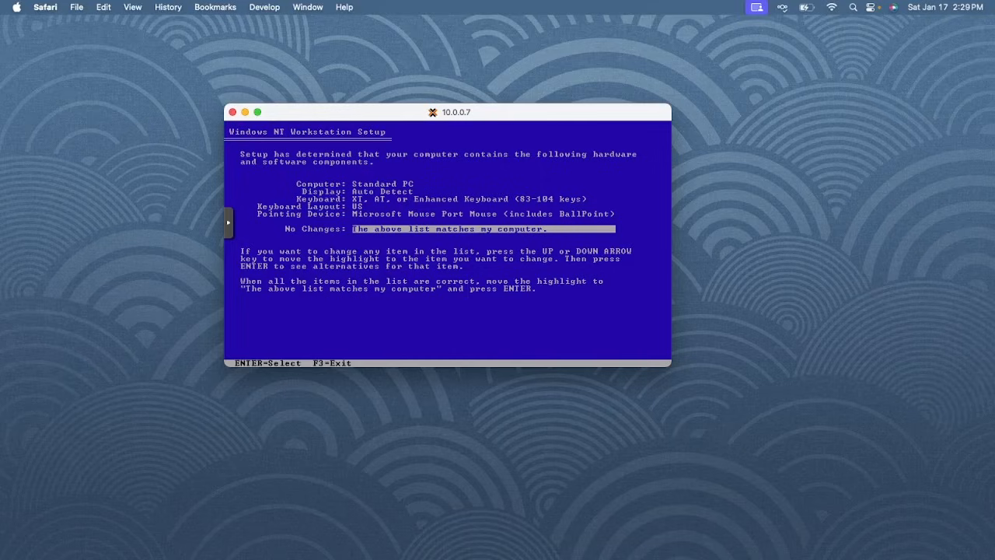
key(Return)
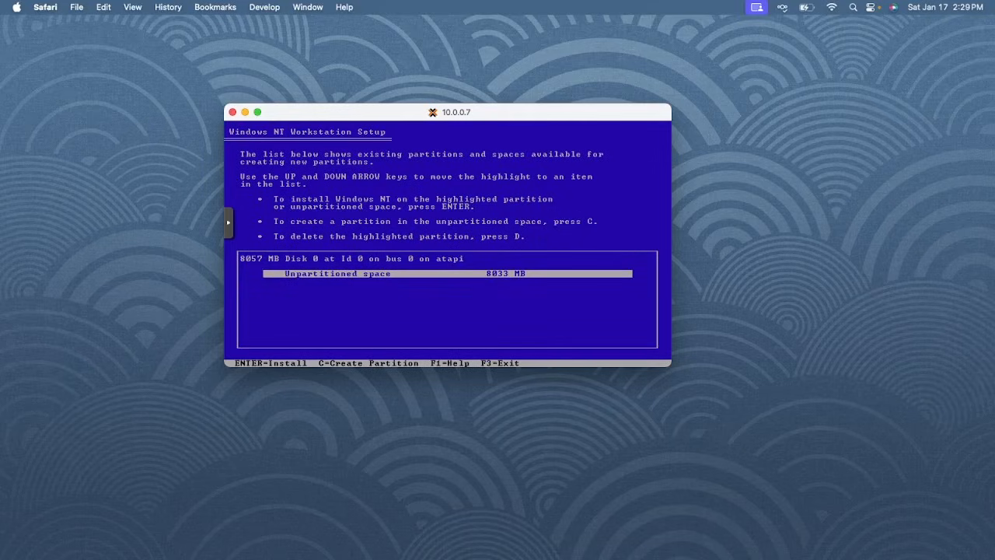
Create an 8032 MB C: partition and try installing onto it with FAT formatting
key(c)
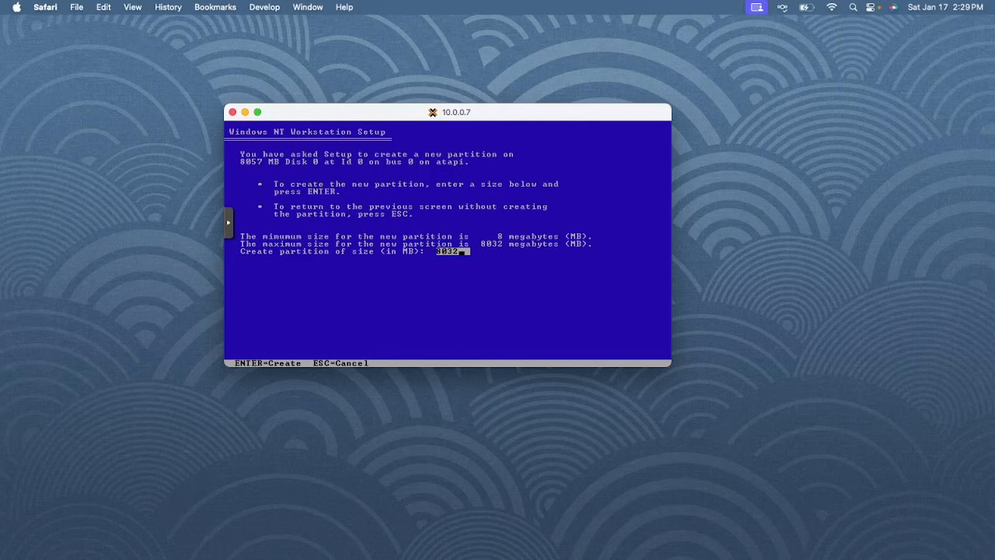
key(Return)
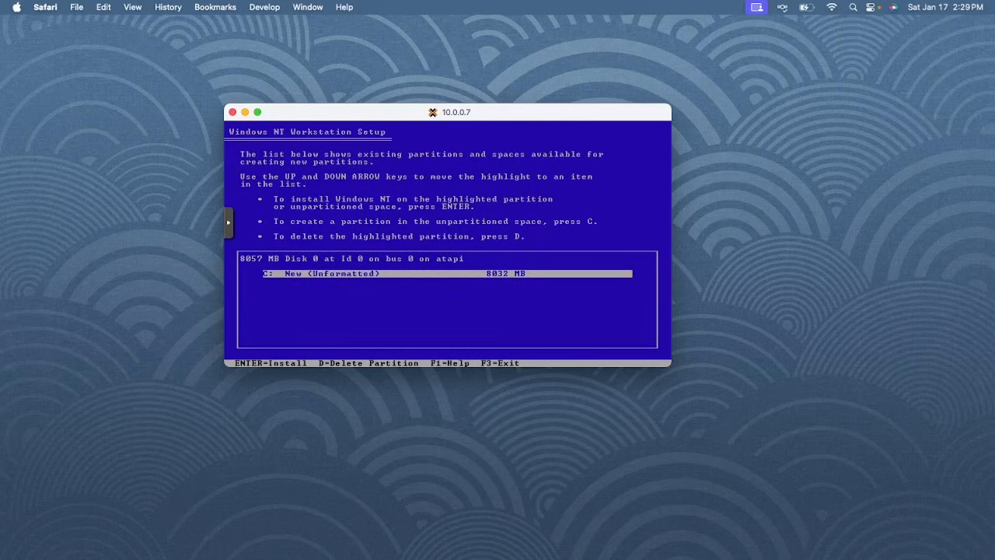
key(Return)
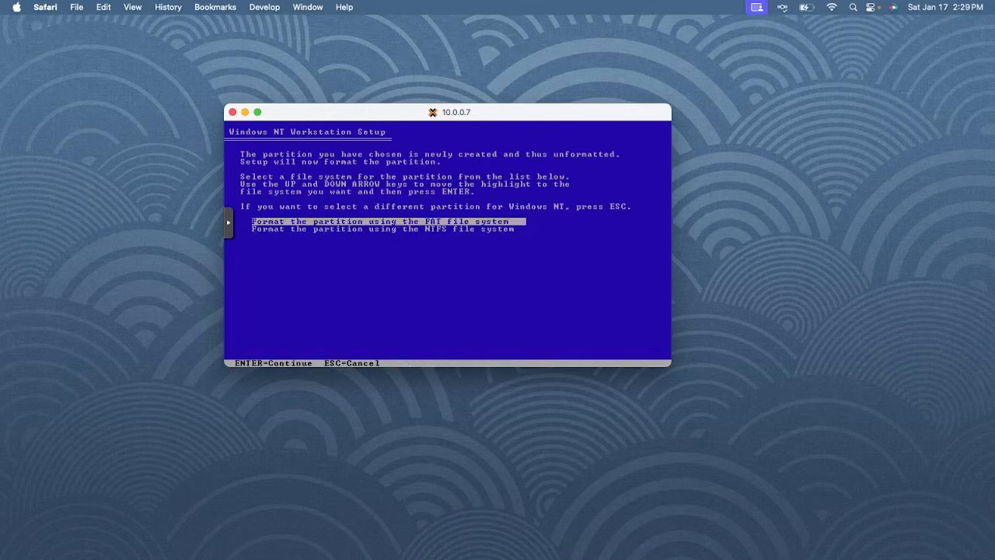
key(Return)
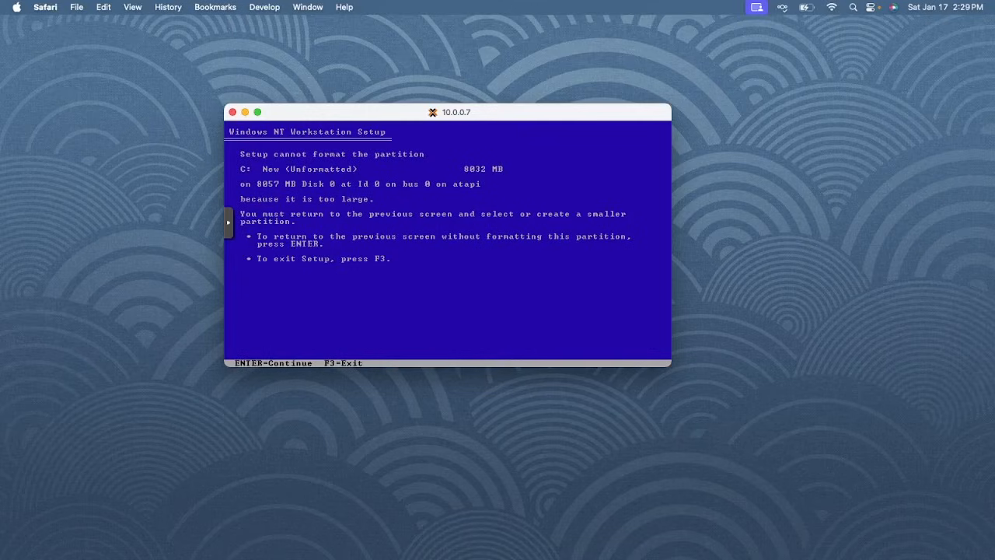
key(Return)
key(Return)
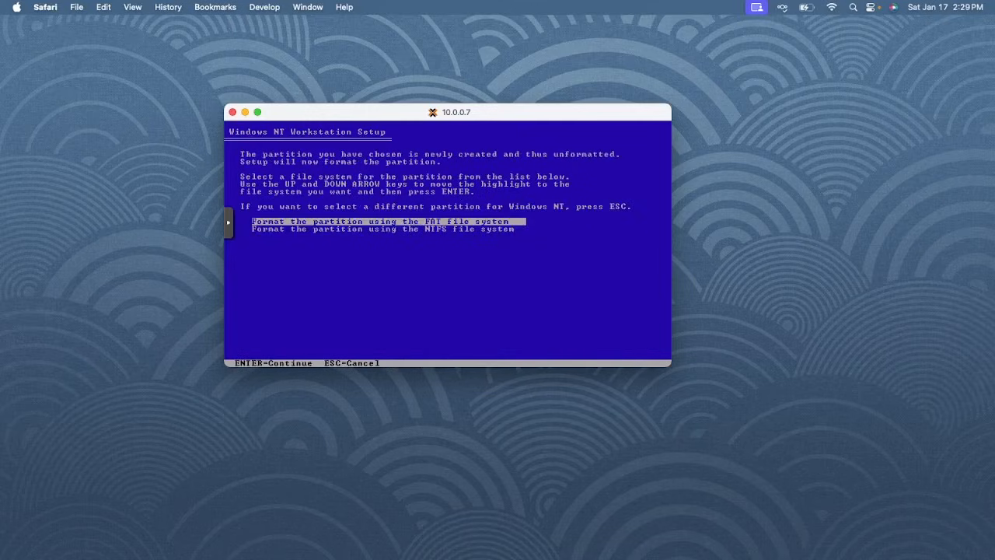
key(Return)
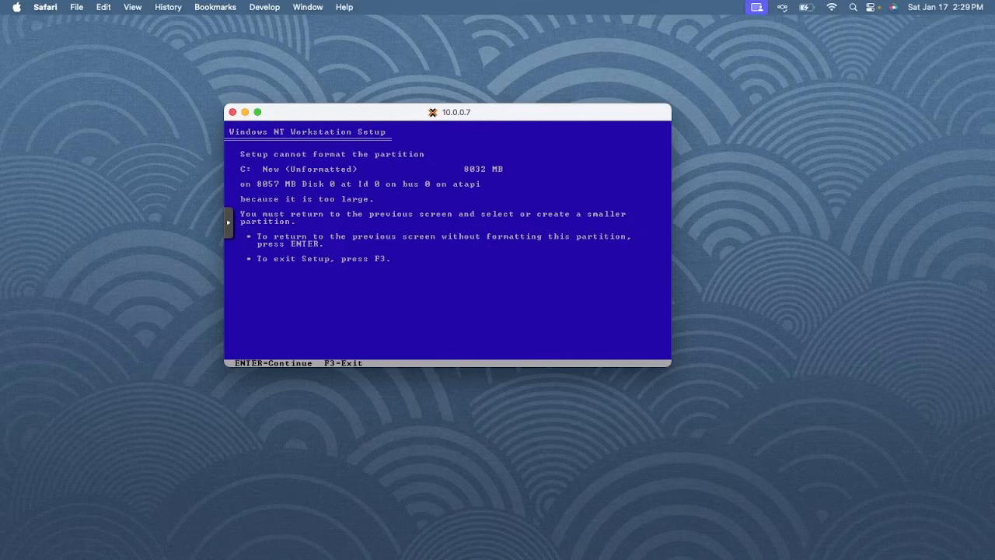
key(Return)
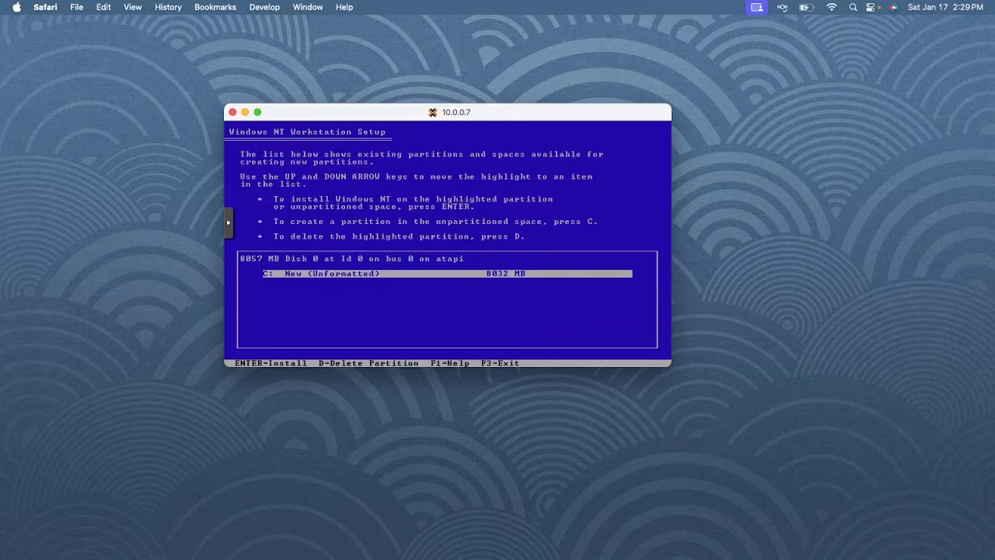
Delete and recreate the 8032 MB C: partition, retry with the other file system, then open Setup Help
key(d)
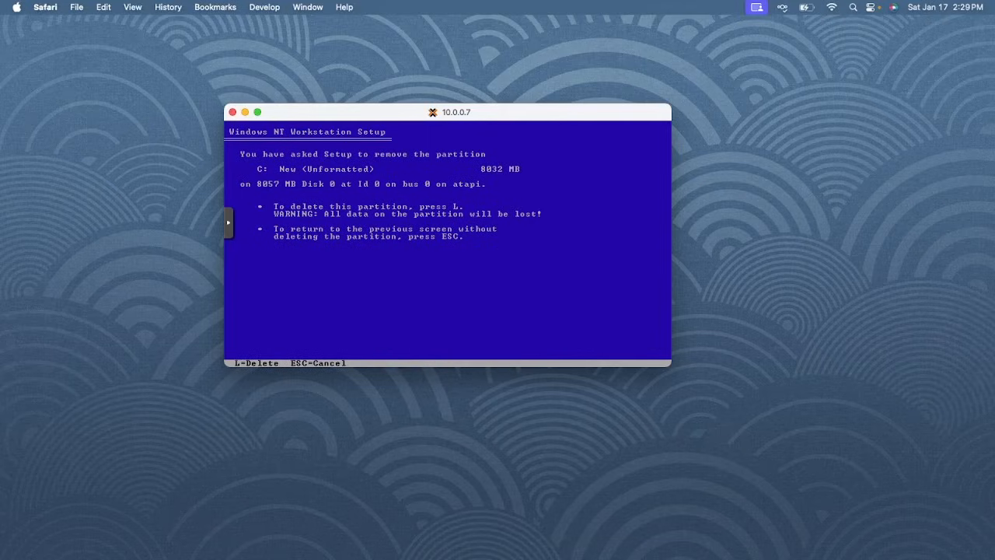
key(l)
key(c)
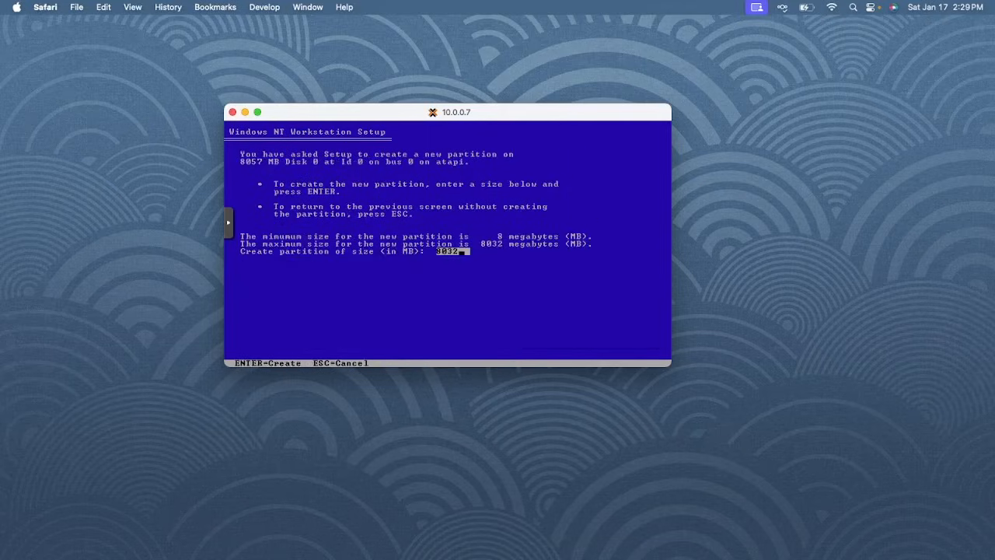
key(Return)
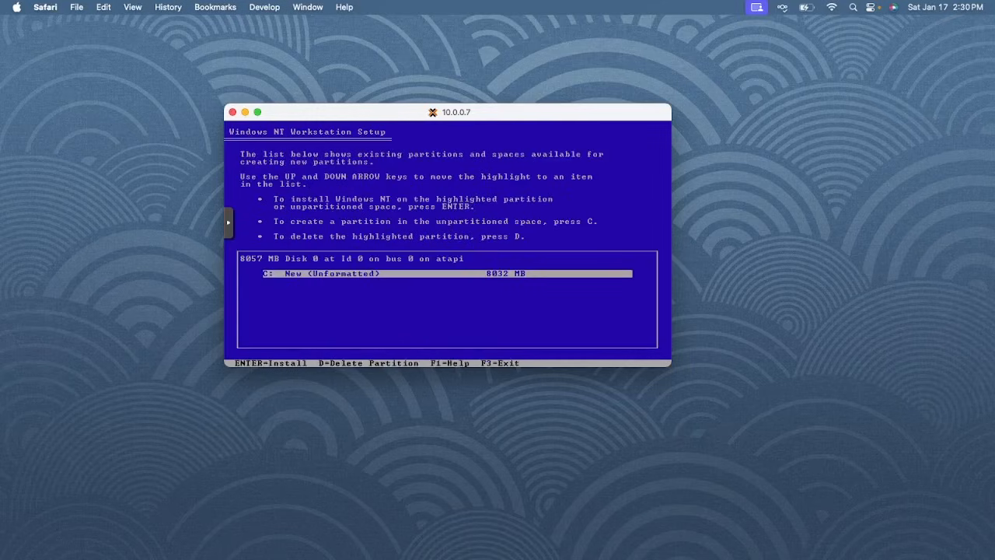
key(Return)
key(Down)
key(Return)
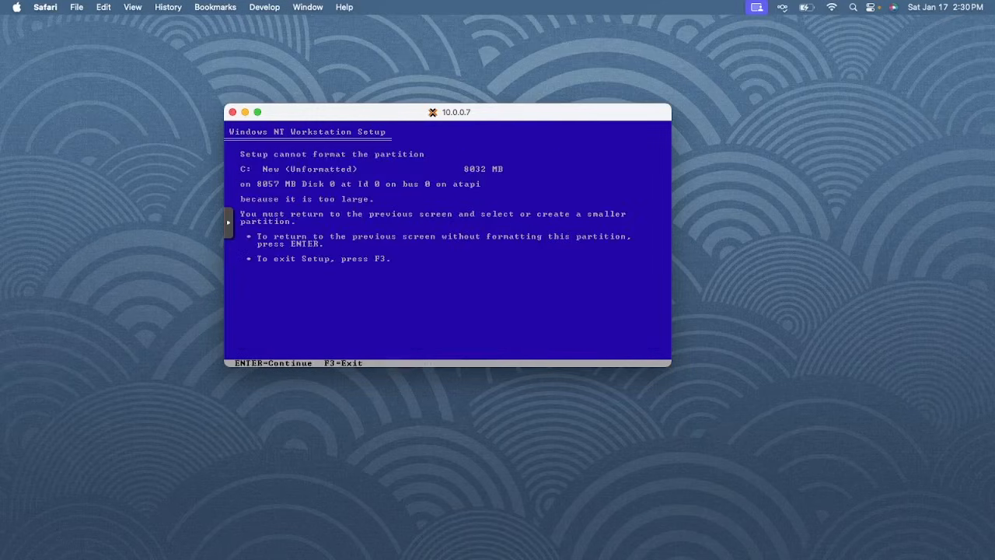
key(Return)
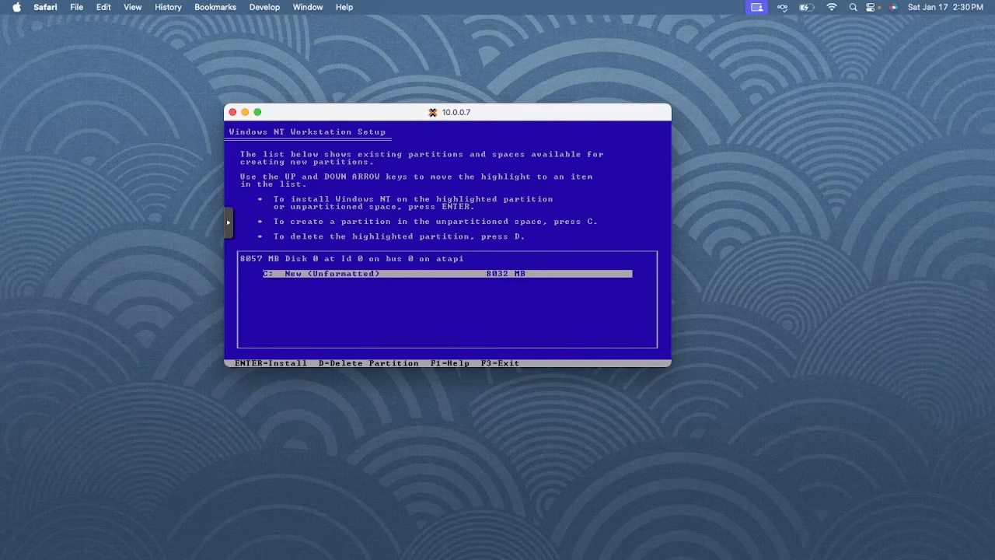
key(F1)
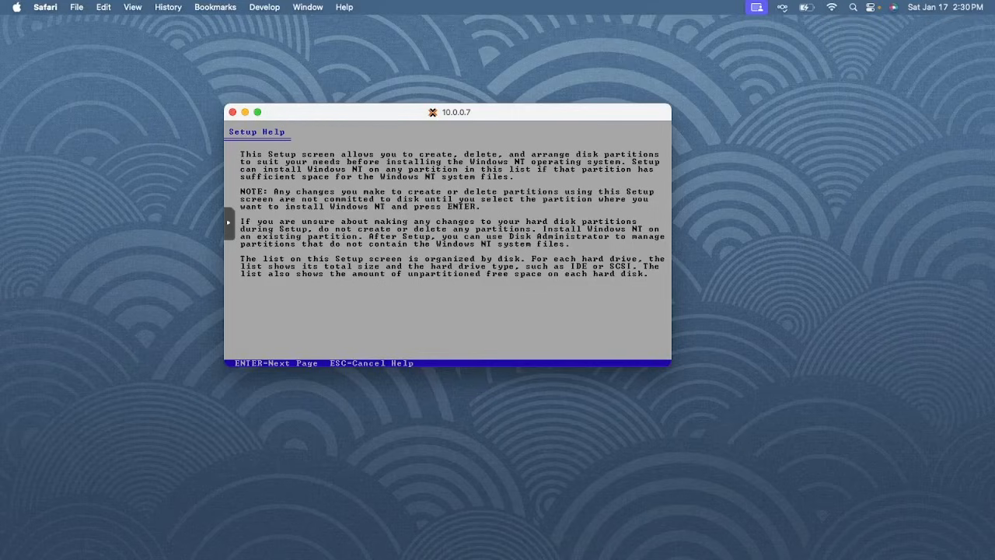
Page forward and back through Setup Help on partitioning, then return to the partition list
key(Return)
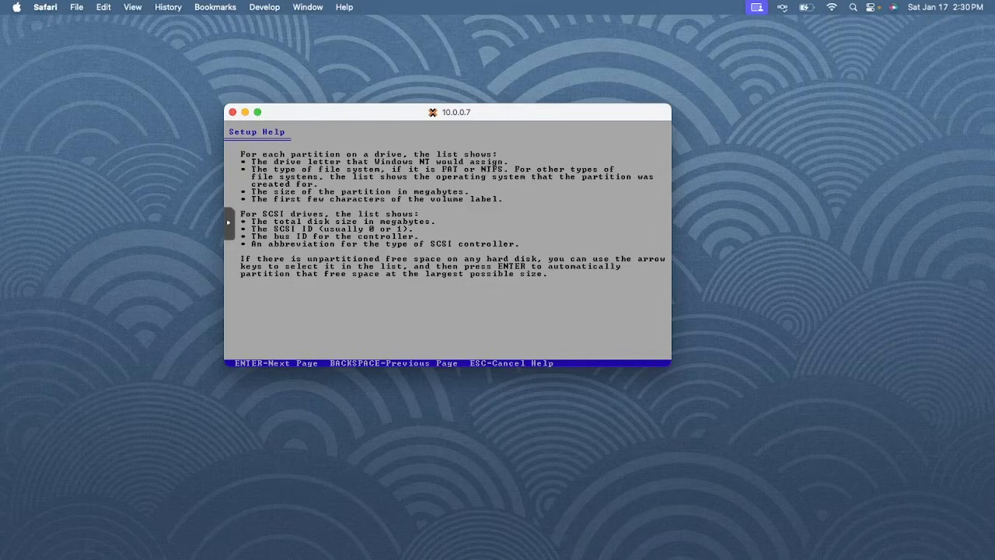
key(Return)
key(Return)
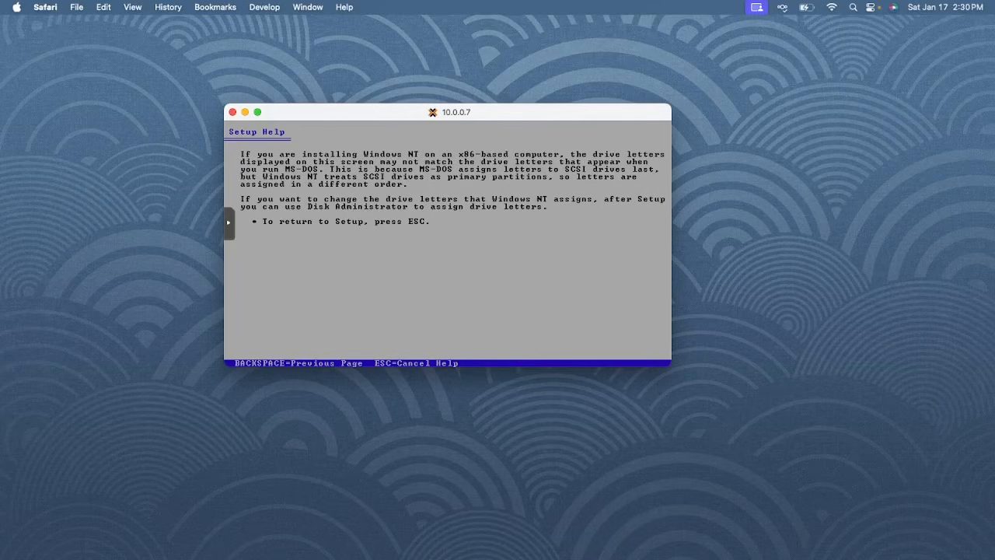
key(BackSpace)
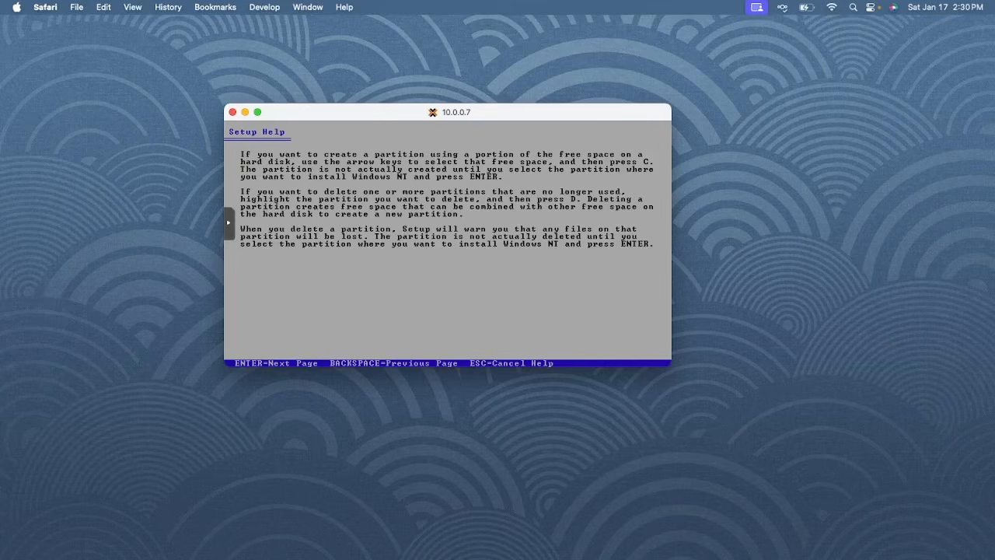
key(Return)
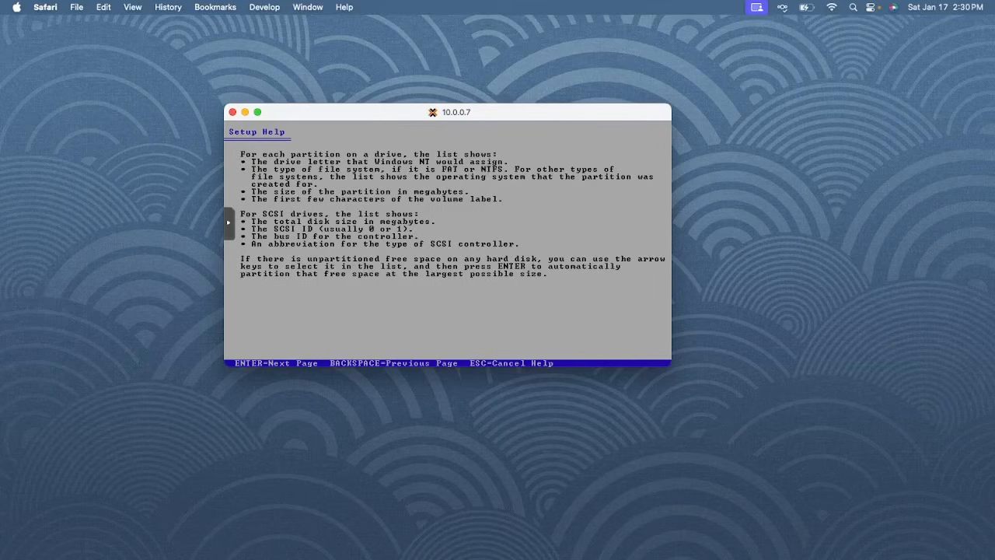
key(Escape)
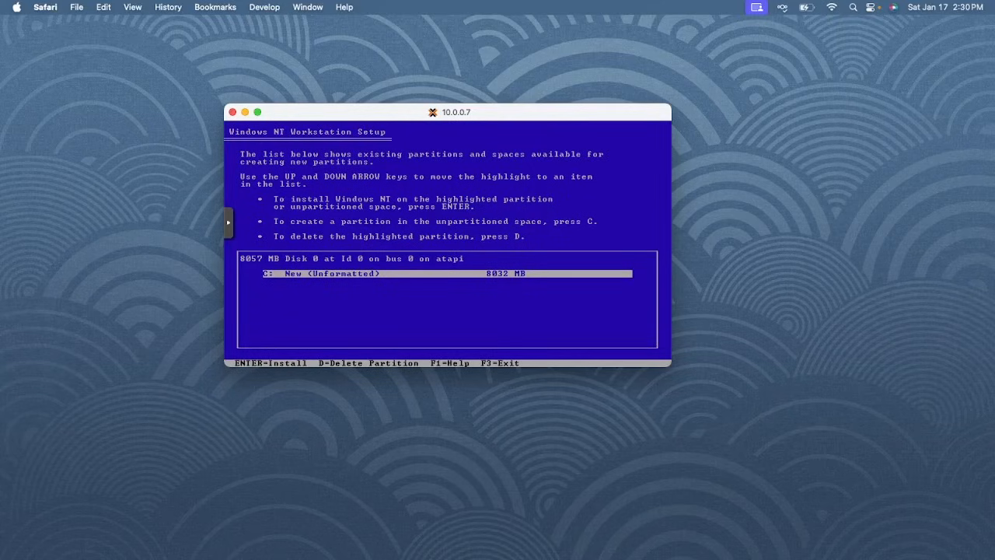
Cancel quitting Setup, delete the 8032 MB C: partition, and start a new partition in the free space
key(F3)
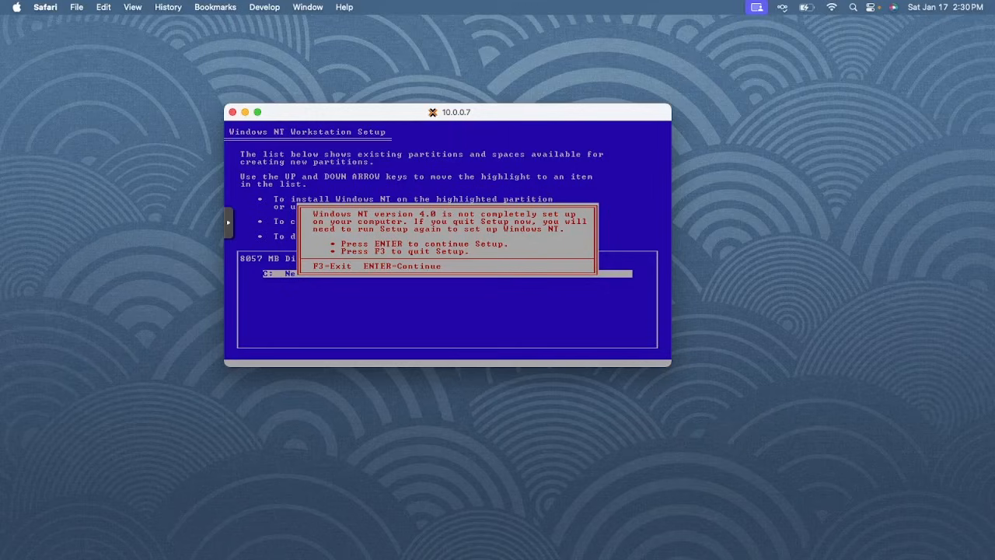
key(Return)
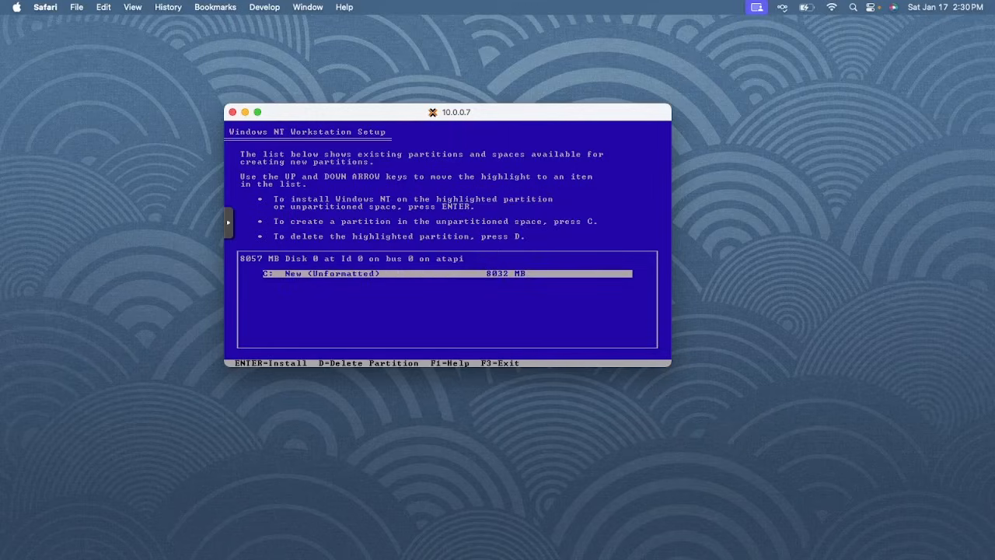
key(d)
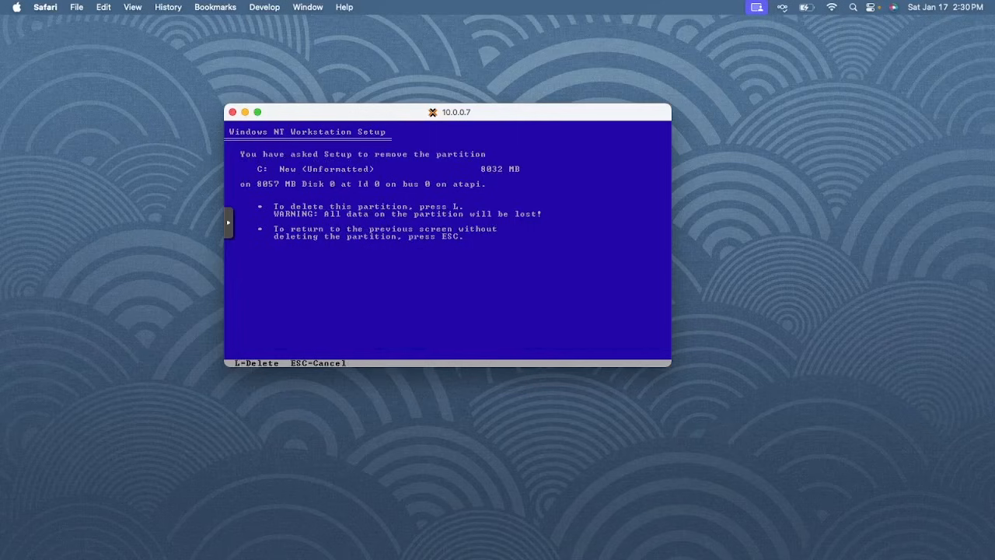
key(l)
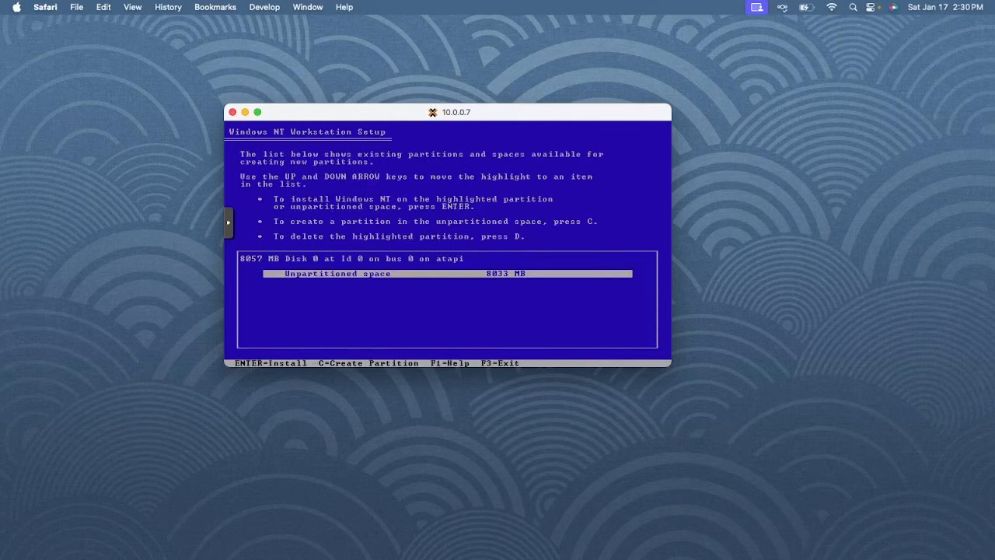
key(c)
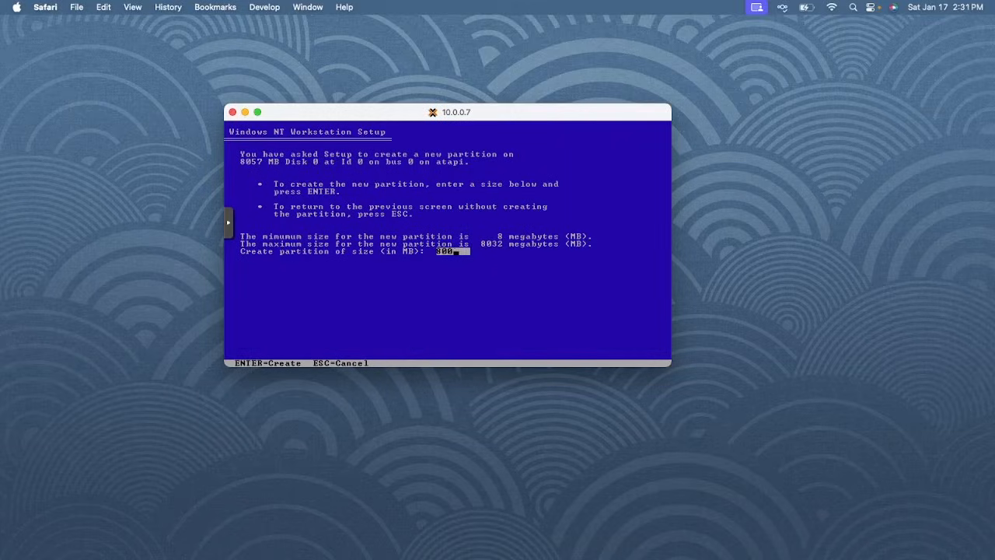
Create and delete an 8001 MB C: partition, then retry a full-size FAT install until the size error
key(Return)
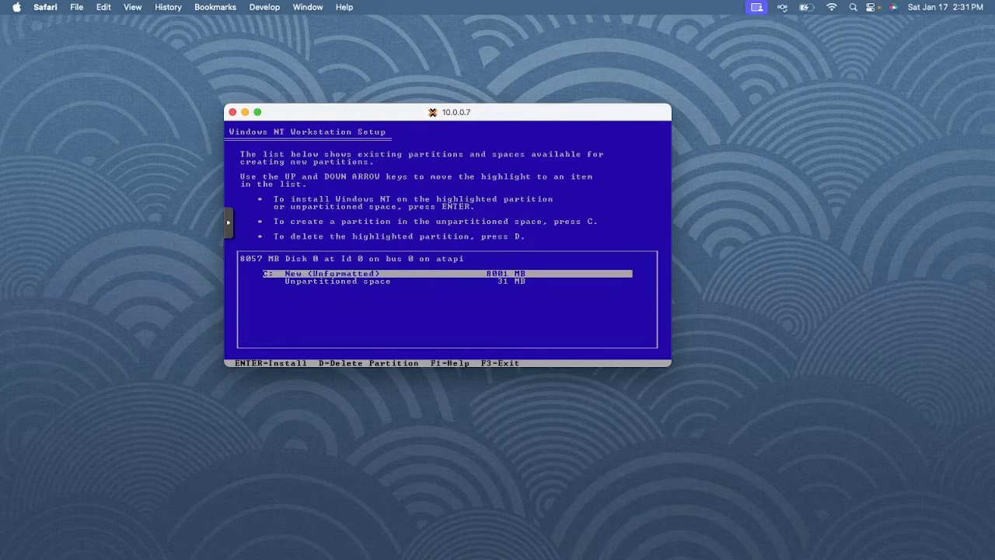
key(Down)
key(Up)
key(d)
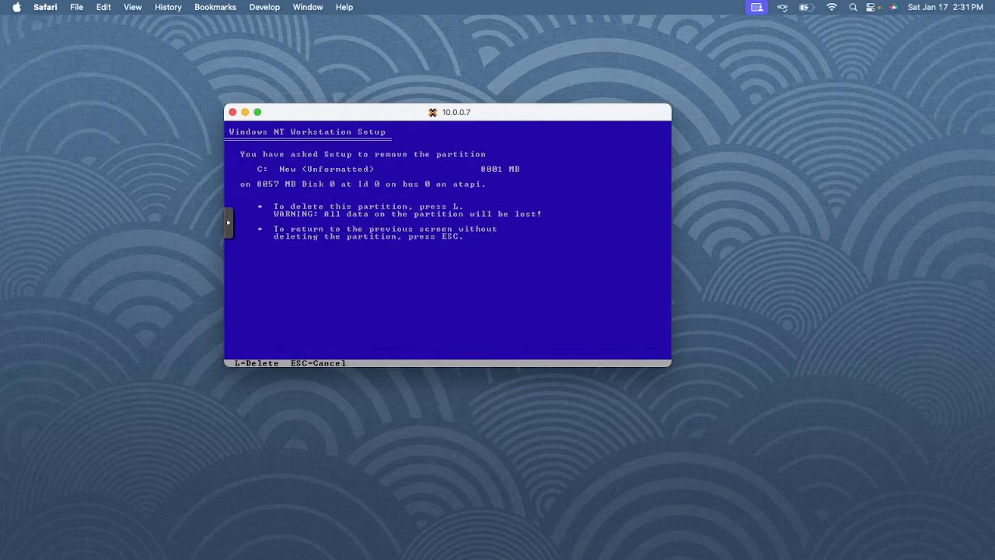
key(l)
key(Return)
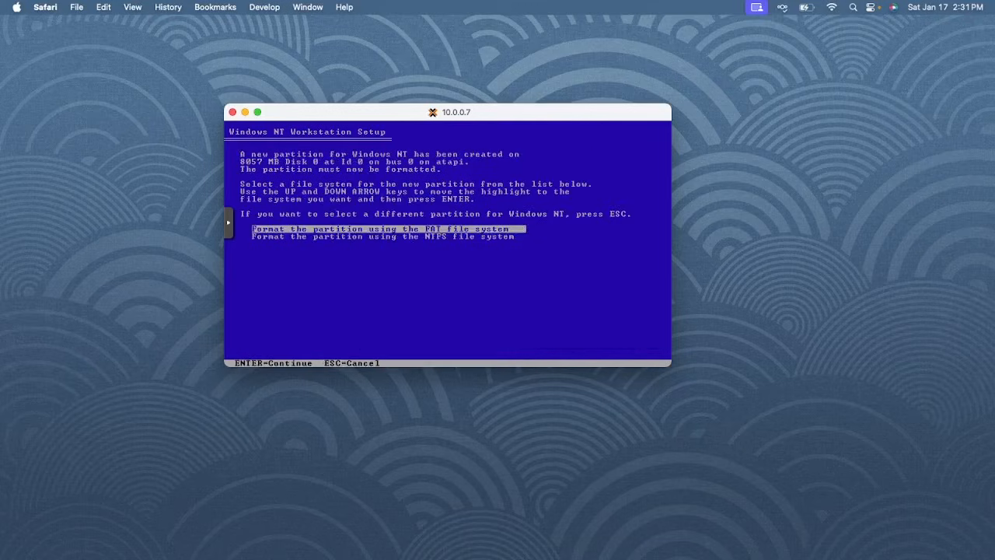
key(Return)
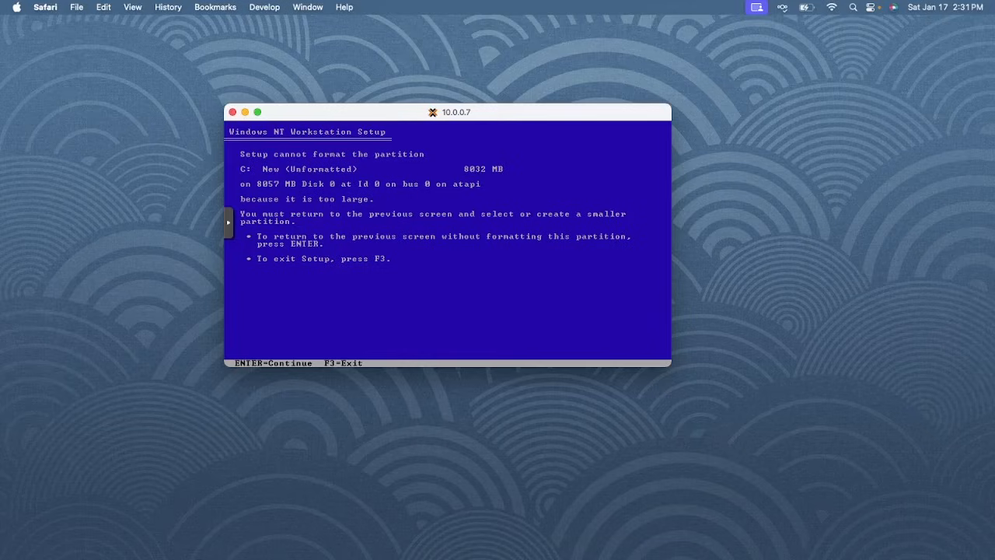
key(Return)
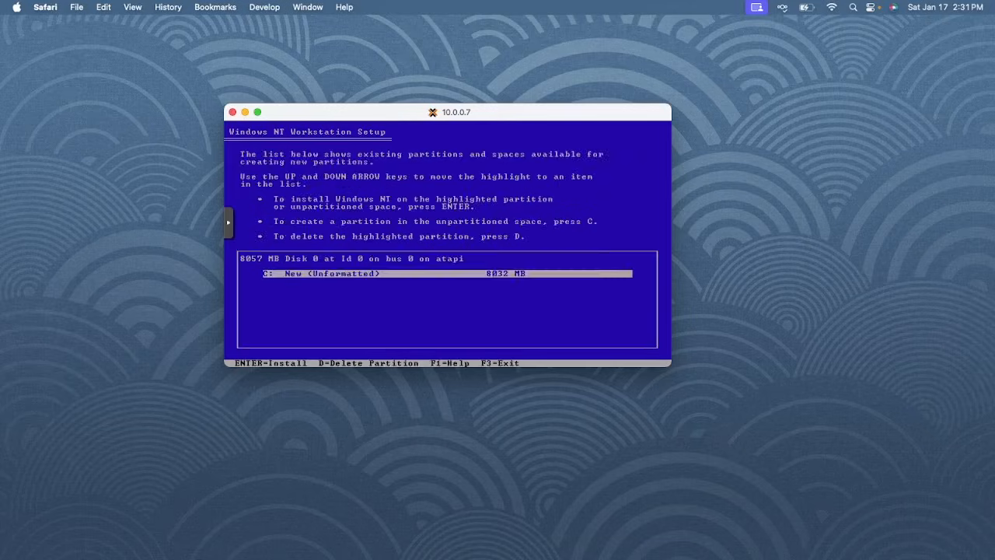
Delete the 8032 MB C: partition and create a 4000 MB partition in its place
key(d)
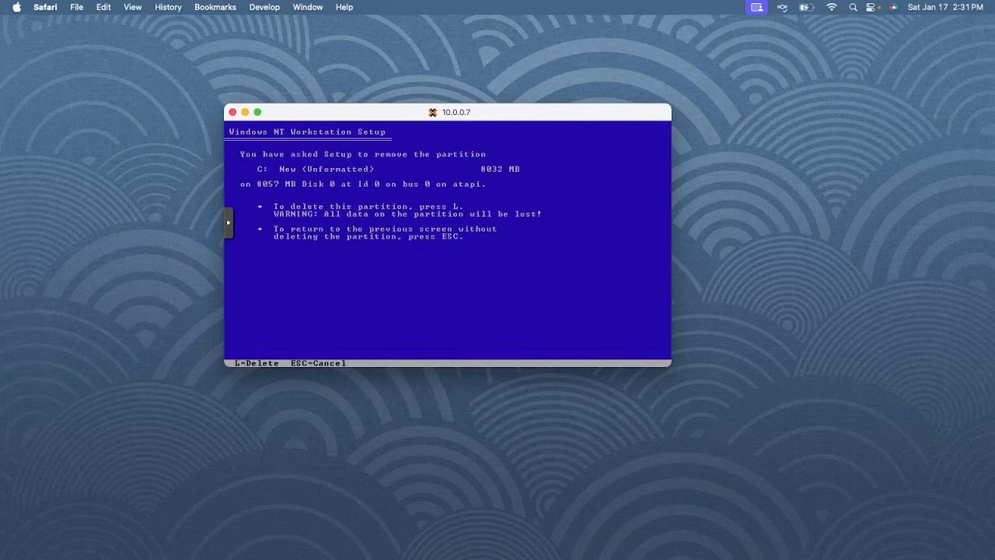
key(l)
key(c)
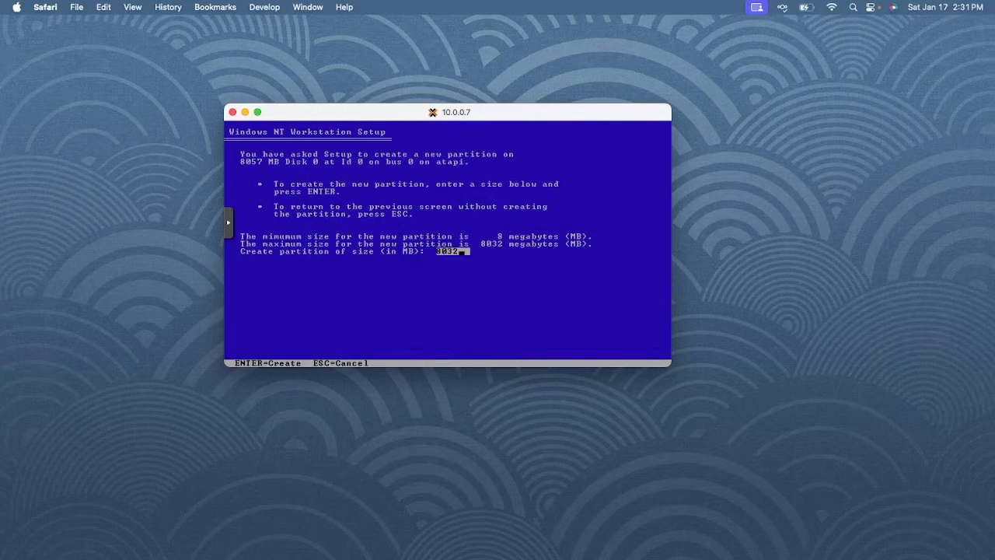
key(BackSpace)
key(BackSpace)
key(BackSpace)
key(BackSpace)
text(4000)
key(Return)
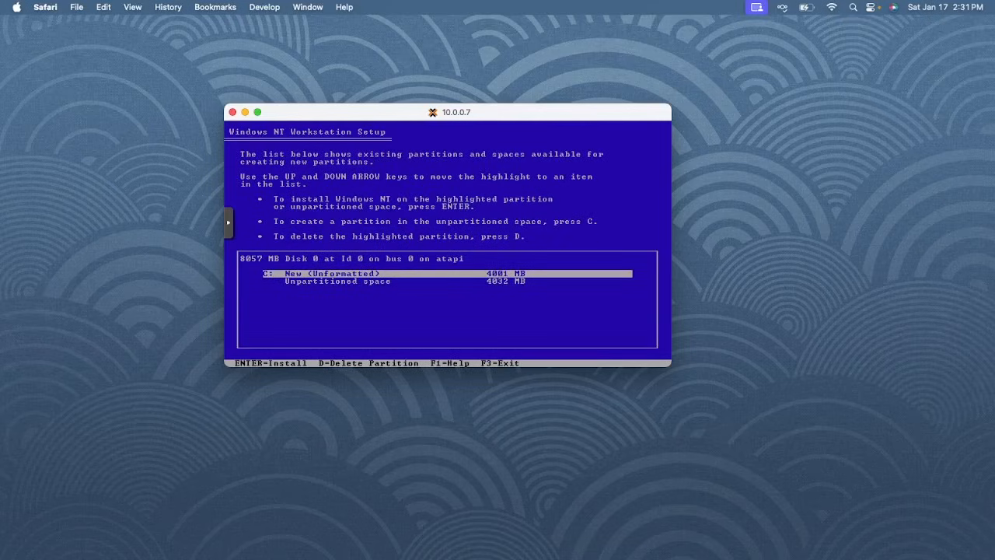
Format the 4001 MB C: partition as FAT despite the 2048 MB warning, then quit Setup
key(Return)
key(Return)
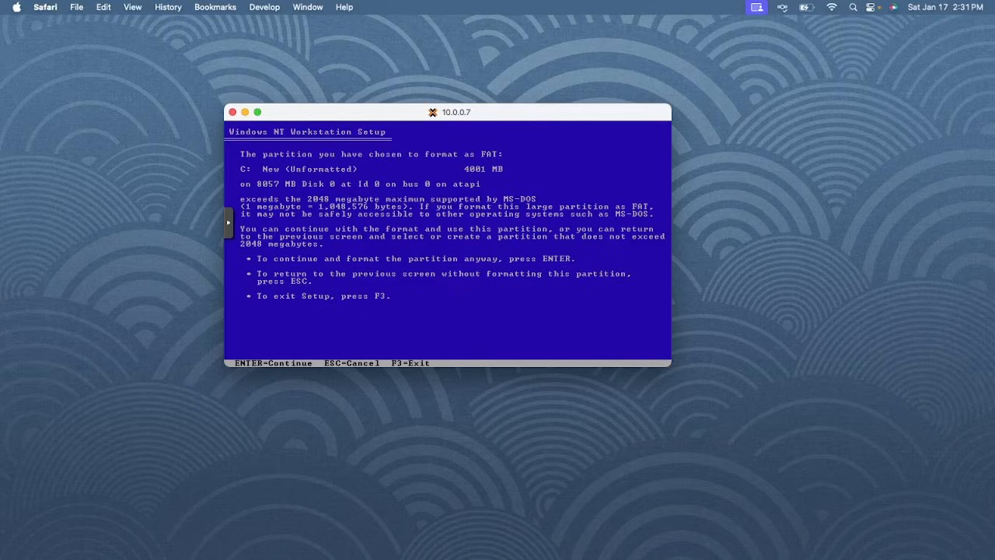
key(Return)
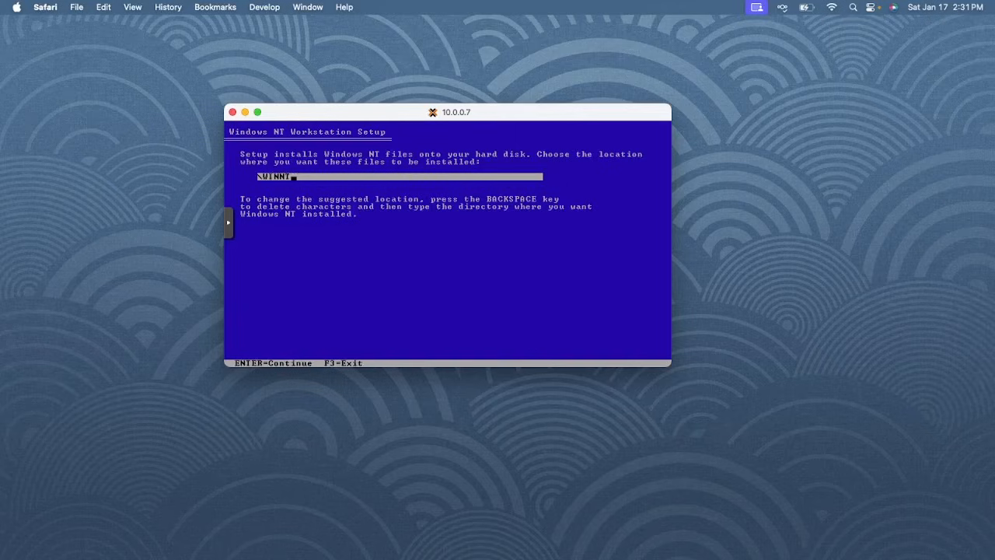
key(F3)
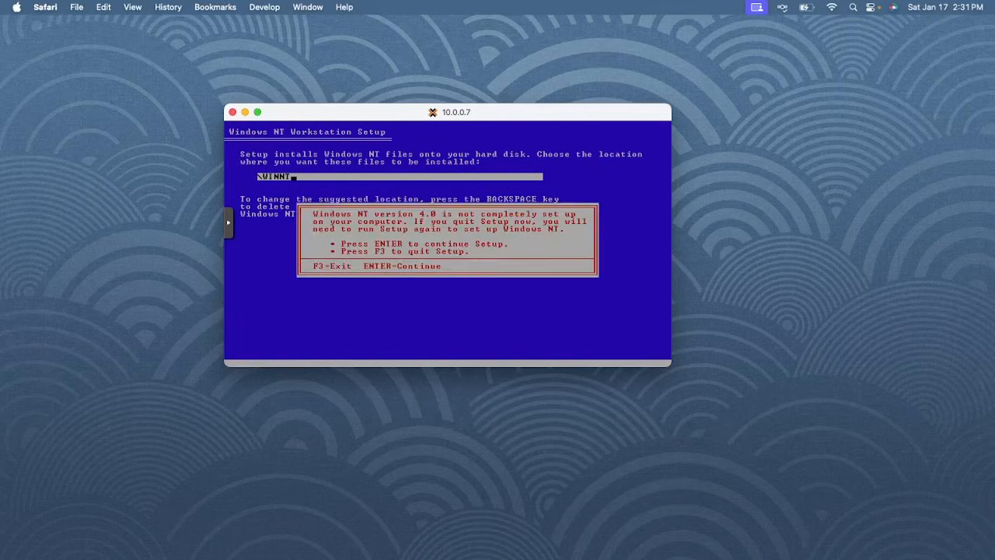
key(F3)
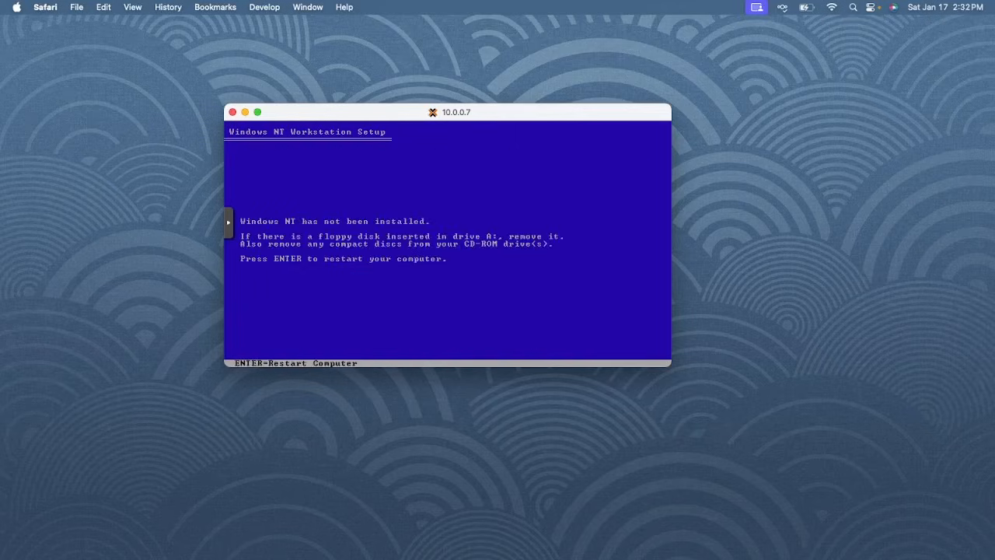
Hard-reset VM 102 from the noVNC power commands so it restarts to the boot-device menu
key(Return)
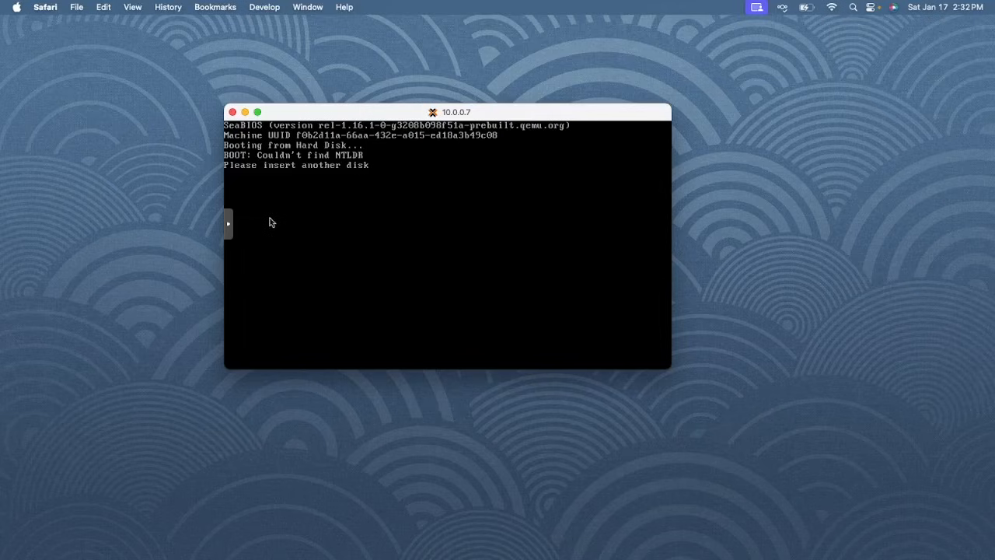
click(228, 224)
click(241, 287)
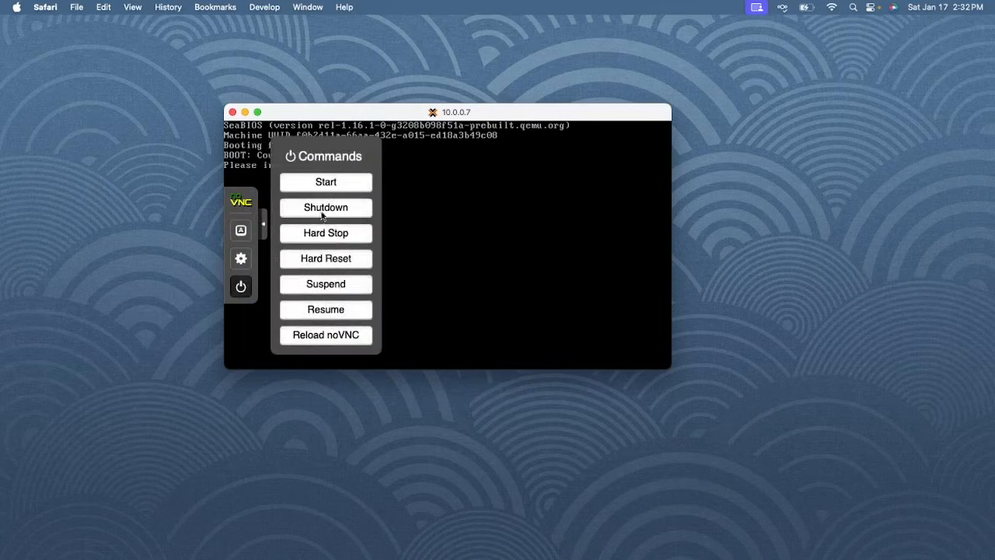
click(328, 258)
click(560, 258)
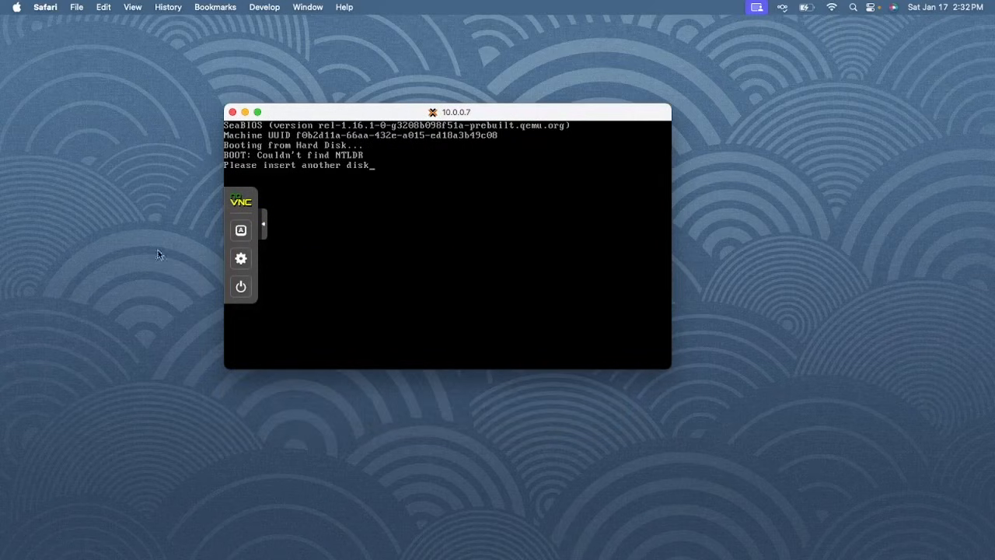
click(241, 286)
click(327, 258)
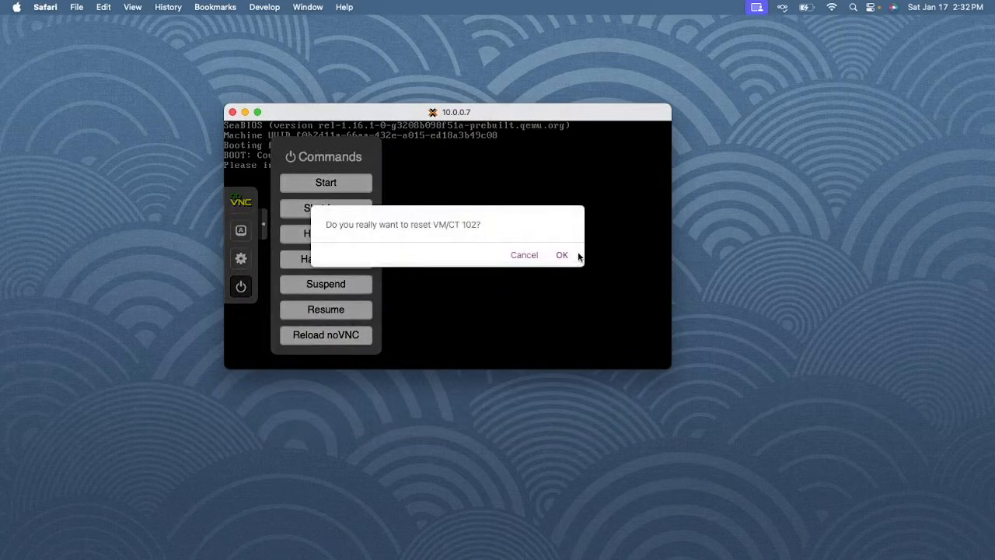
click(565, 257)
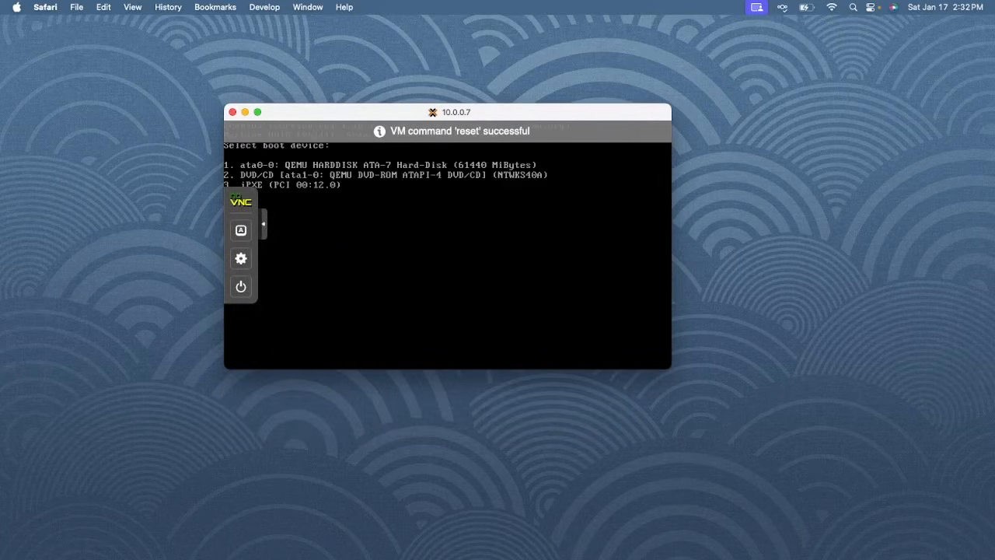
click(264, 223)
Boot VM 102 from the NT 4.0 CD entry and return keyboard focus to the console
key(2)
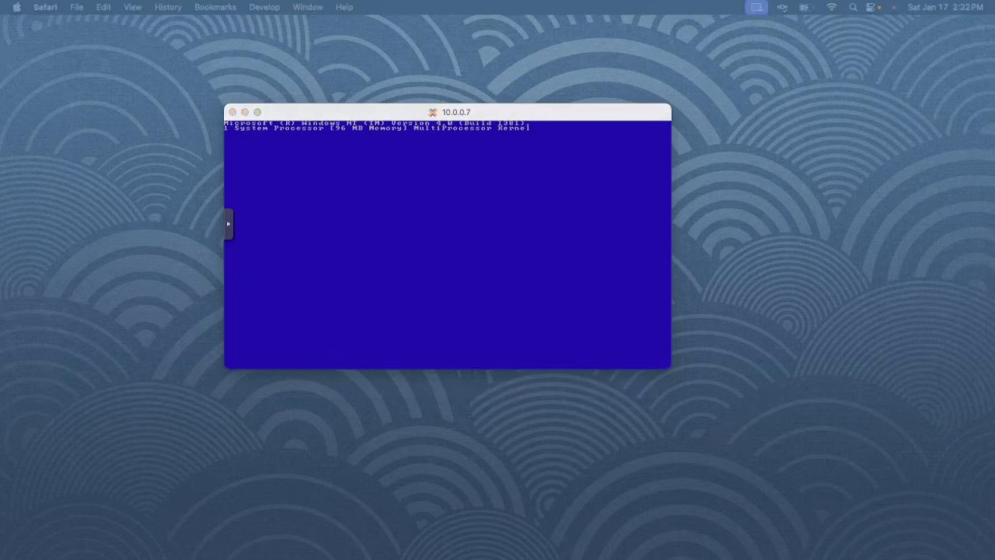
mouse_move(405, 559)
mouse_down()
mouse_move(304, 166)
mouse_move(405, 499)
mouse_move(405, 559)
mouse_up()
click(362, 269)
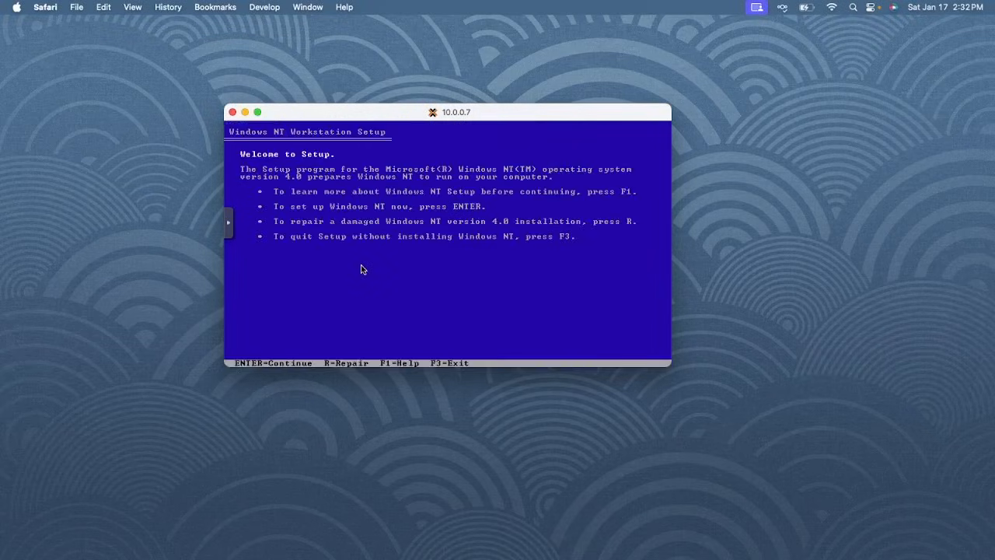
Start NT Setup, accept the licence agreement with F8, and confirm the detected hardware
key(Return)
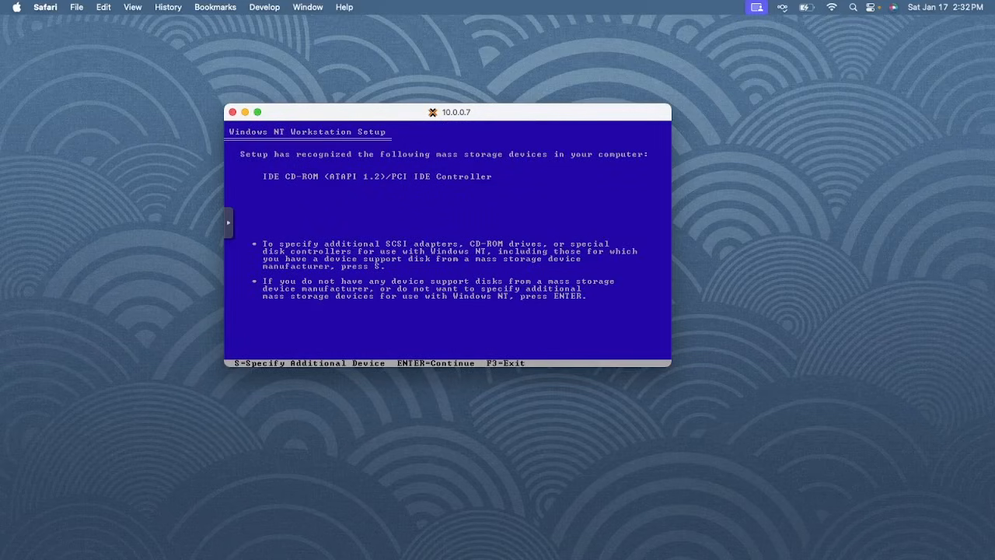
key(Return)
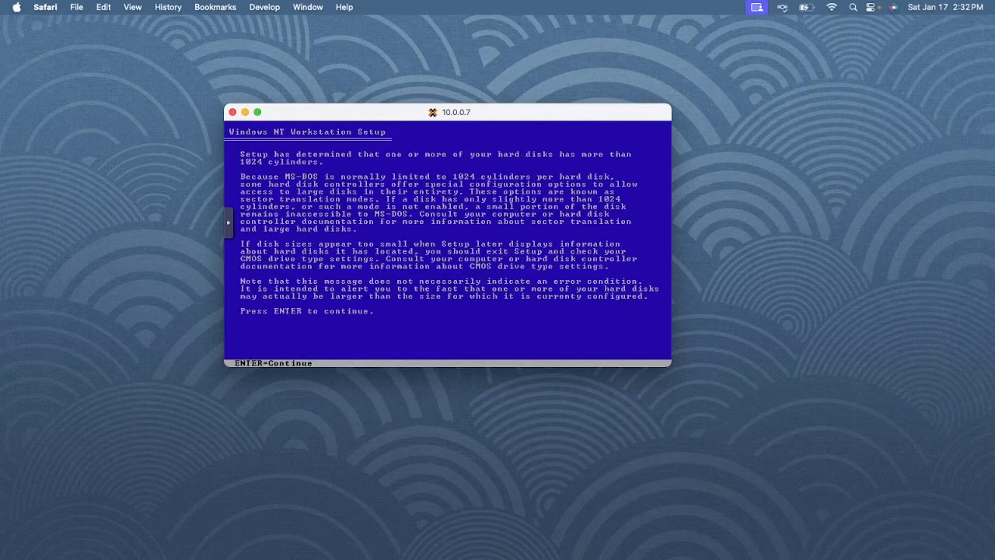
key(Return)
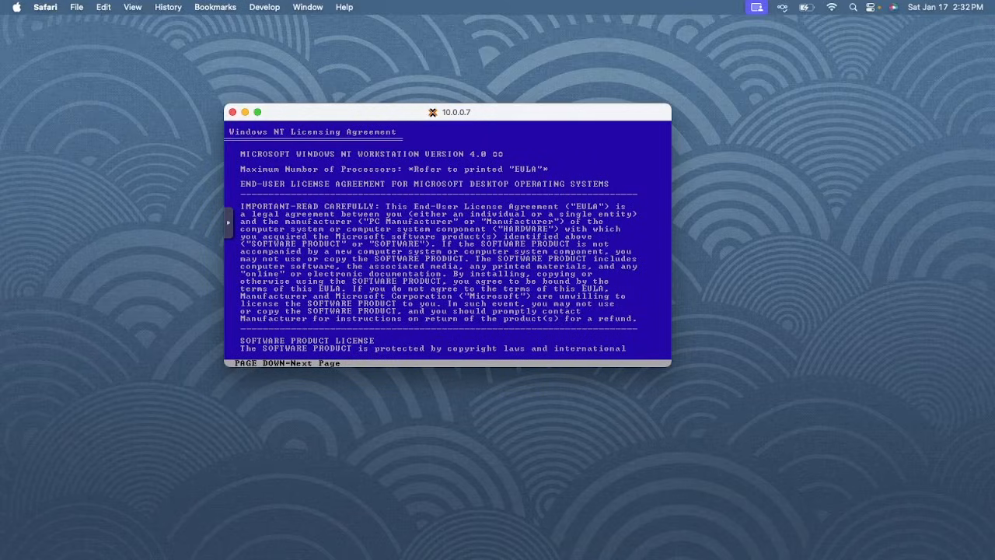
key(Page_Down)
key(Page_Down)
key(Page_Down)
key(Page_Down)
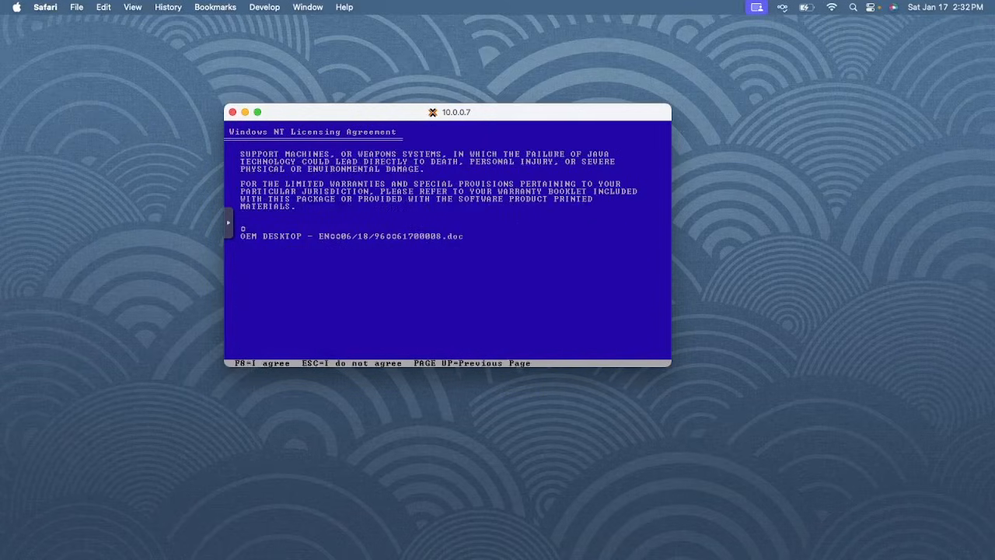
key(F8)
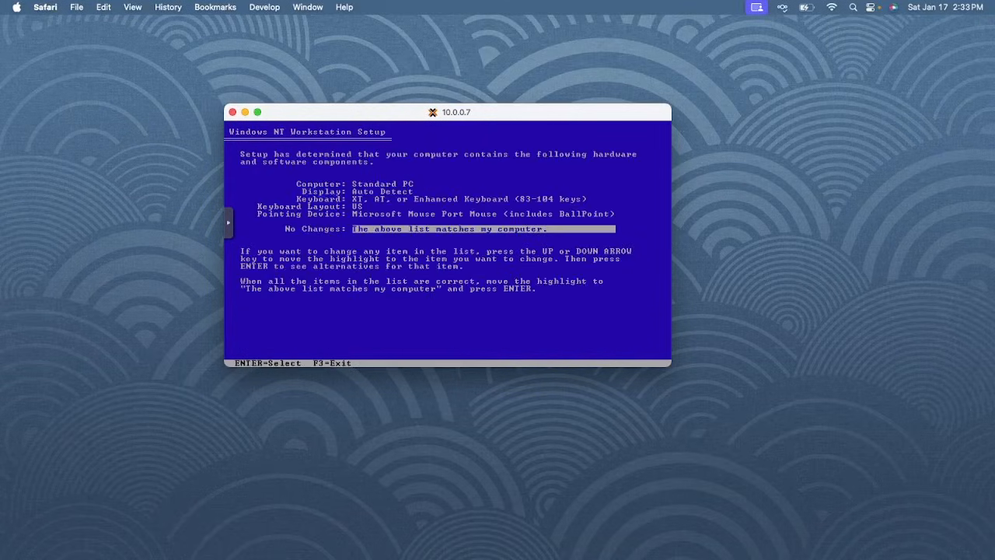
key(Return)
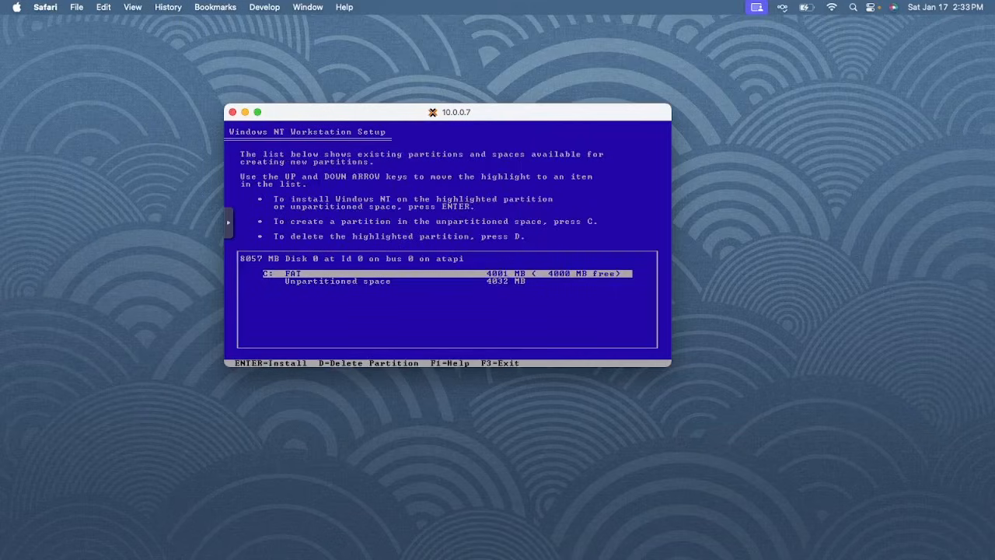
Delete the existing 4001 MB C: partition and the unformatted partition that replaced it
key(d)
key(Return)
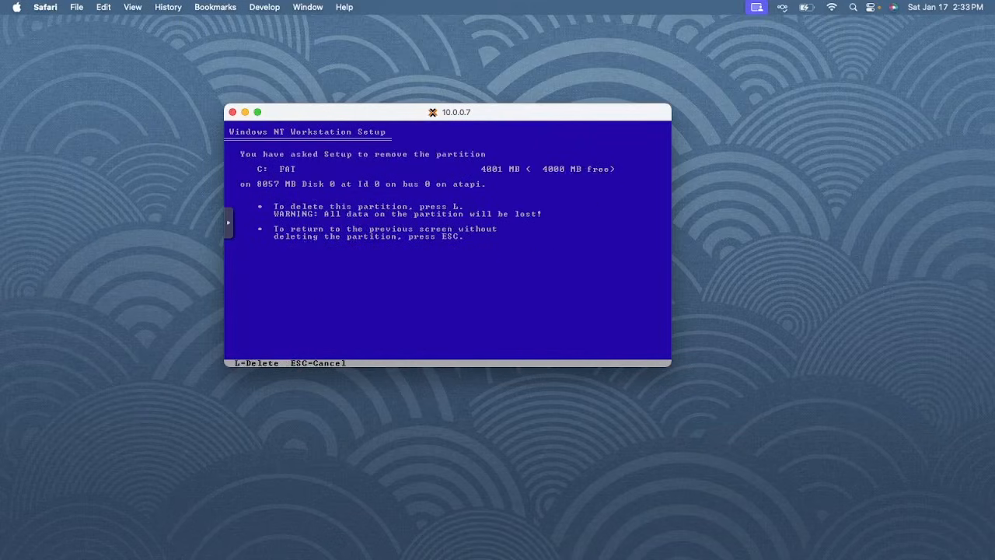
key(l)
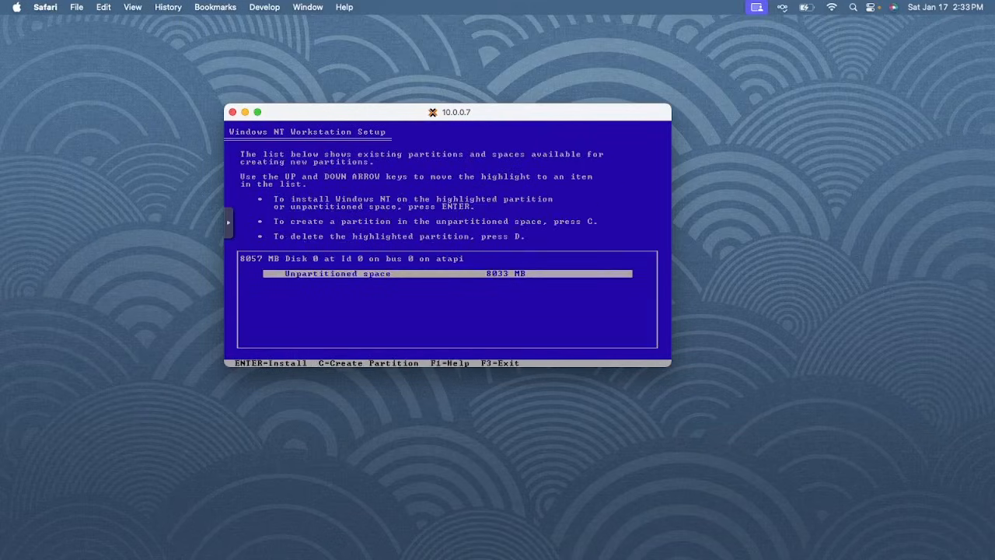
key(Return)
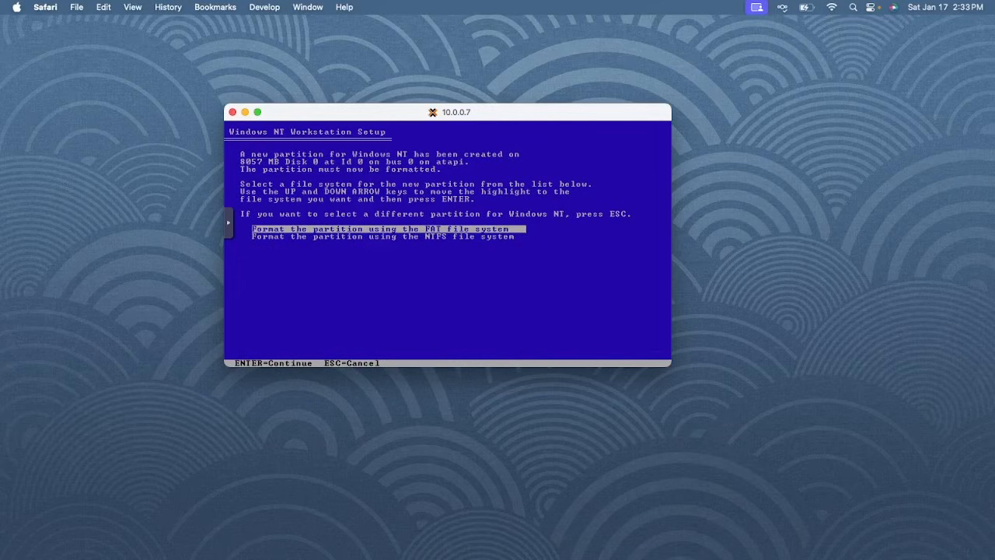
key(Escape)
key(d)
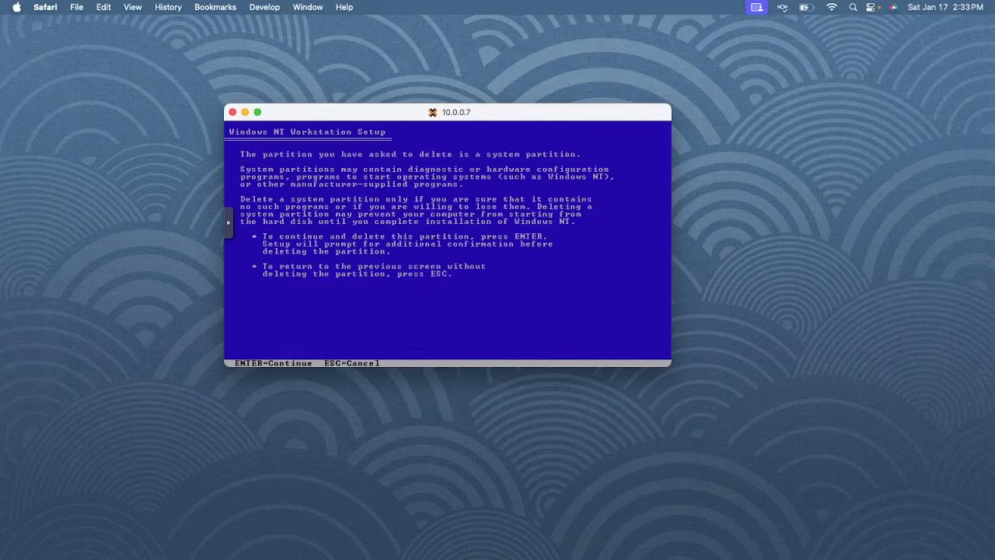
key(Return)
key(l)
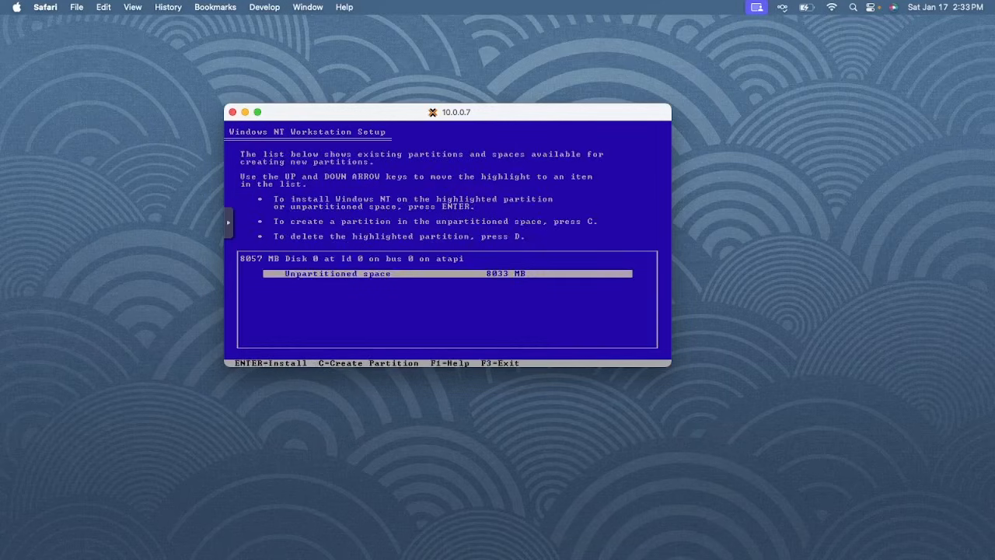
Create a new 2048 MB partition and choose it as the Windows NT install target
key(c)
key(BackSpace)
key(BackSpace)
key(BackSpace)
key(BackSpace)
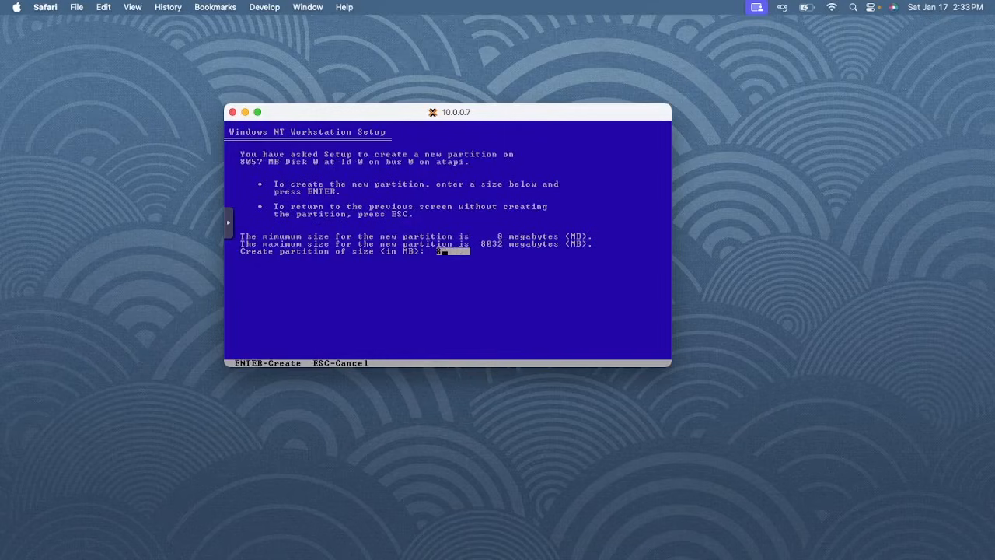
text(2048)
key(Return)
key(Return)
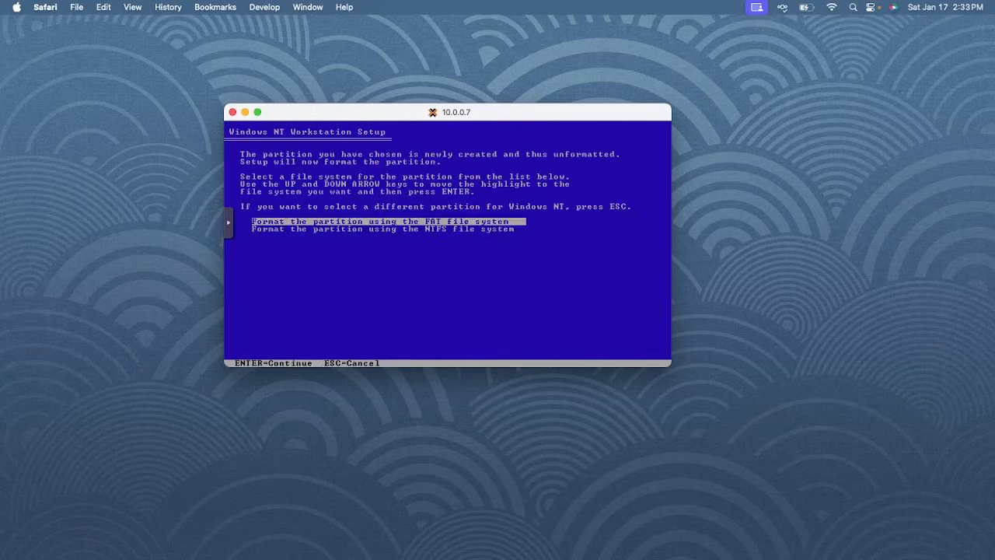
key(Return)
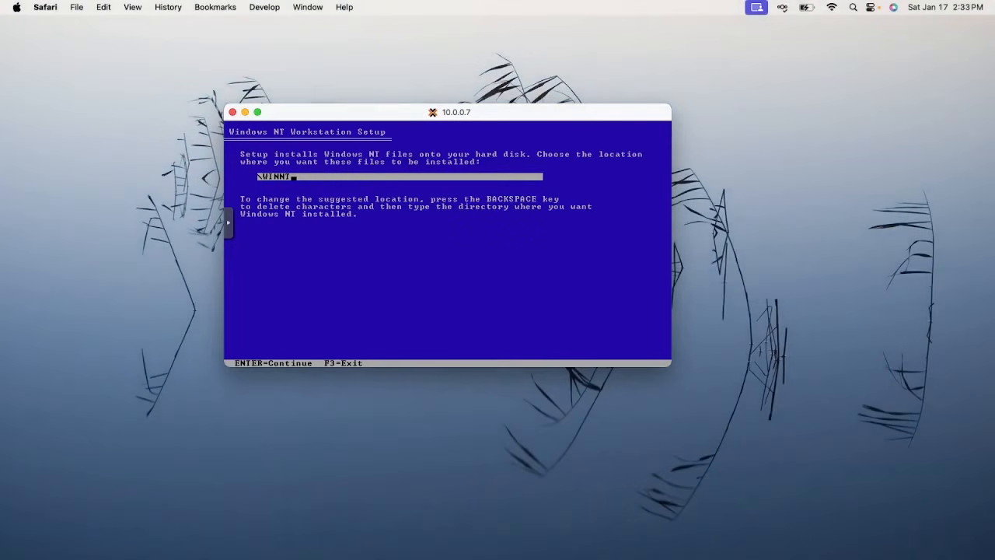
Accept \WINNT as the install folder and get past the disk examination prompt
key(Return)
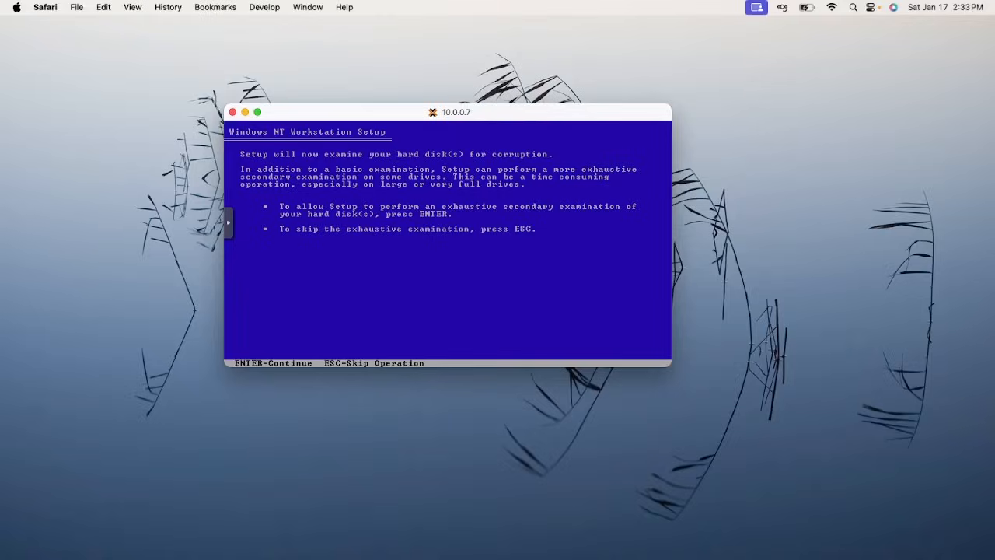
key(Return)
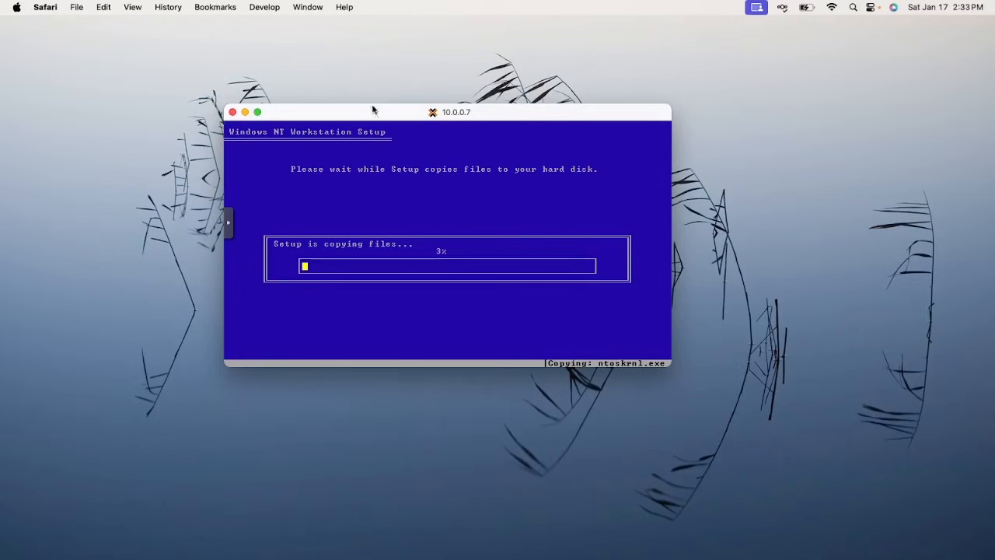
Move the NT console to the upper-left and bring VM 102's Proxmox summary forward
drag(373, 109, 184, 38)
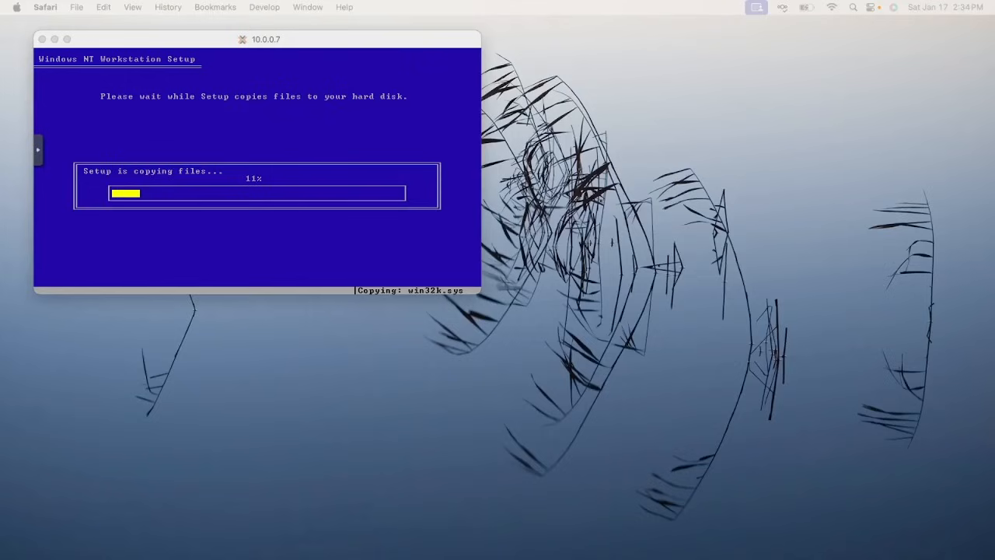
click(555, 544)
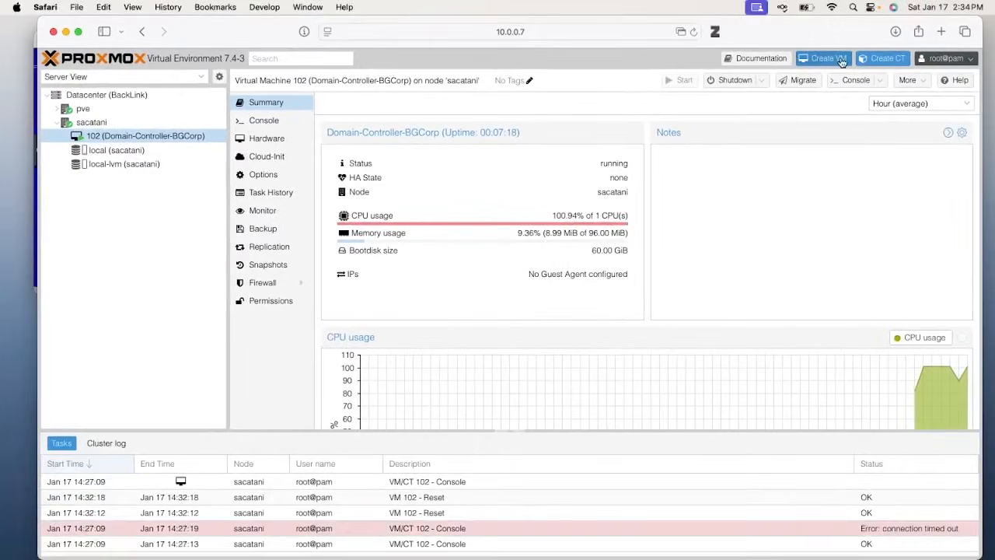
Start a new VM and name it 2kClient-BGCorp
click(826, 59)
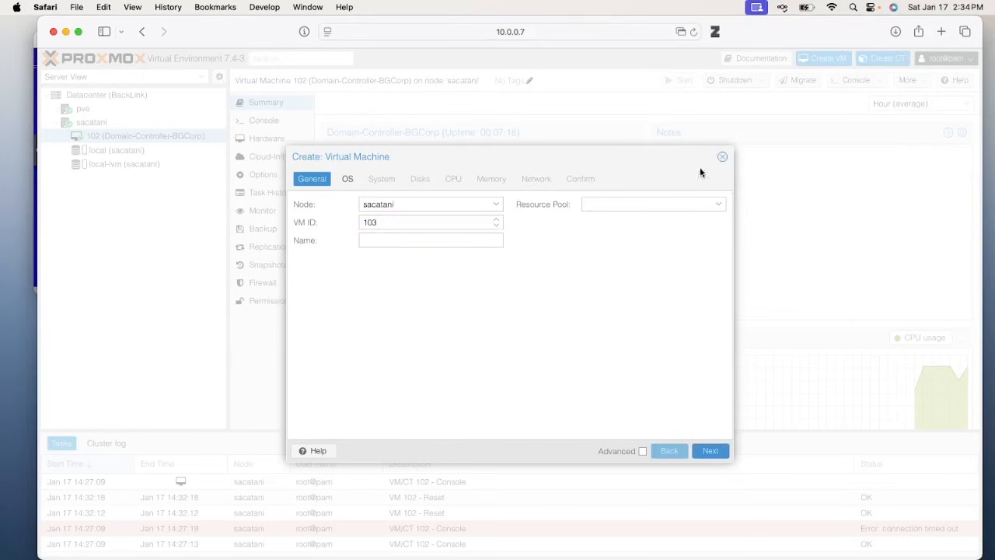
click(441, 244)
text(clientA)
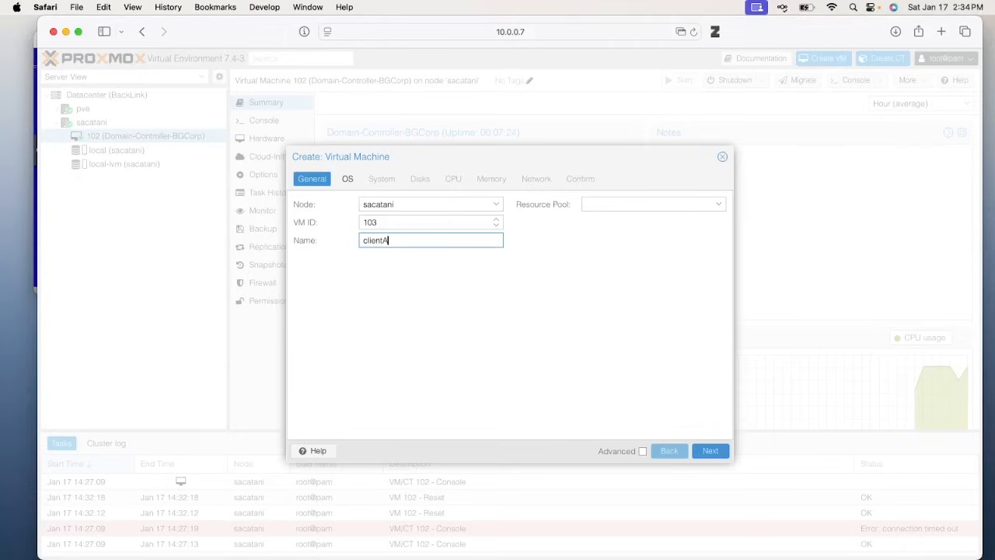
text(-BGCorp)
double_click(377, 243)
text(2kClient)
click(635, 286)
Select Windows_2000_Professional.ISO with a Microsoft Windows 2000 guest type
click(700, 451)
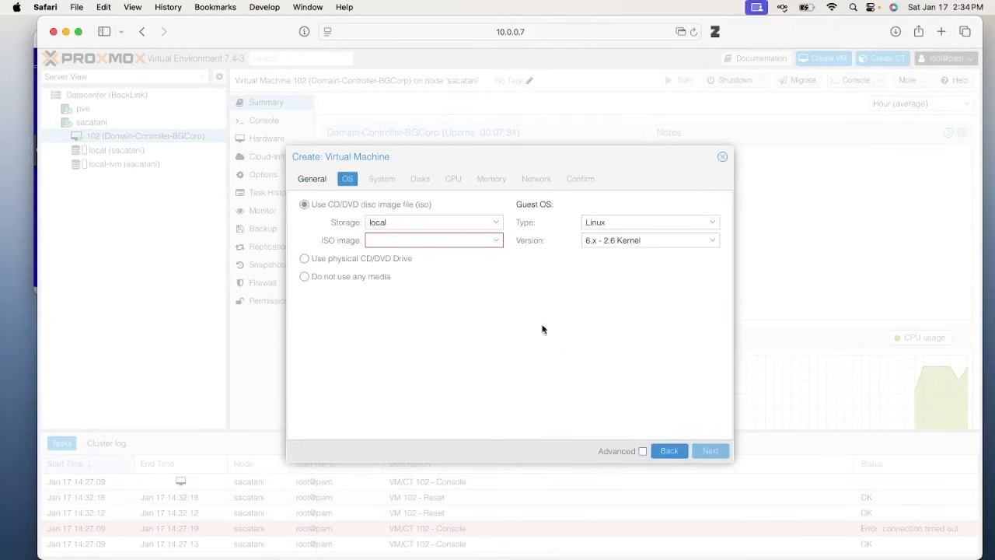
click(399, 240)
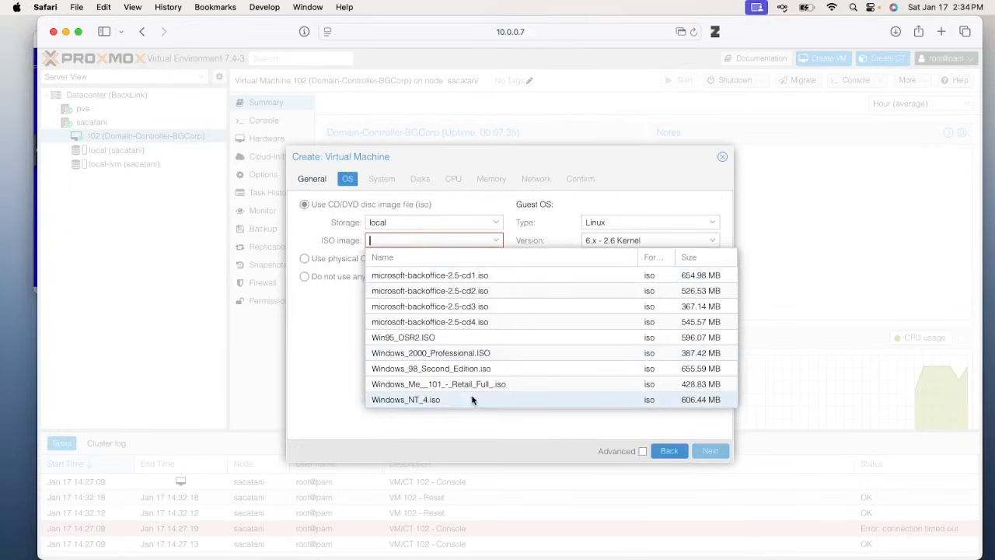
click(460, 354)
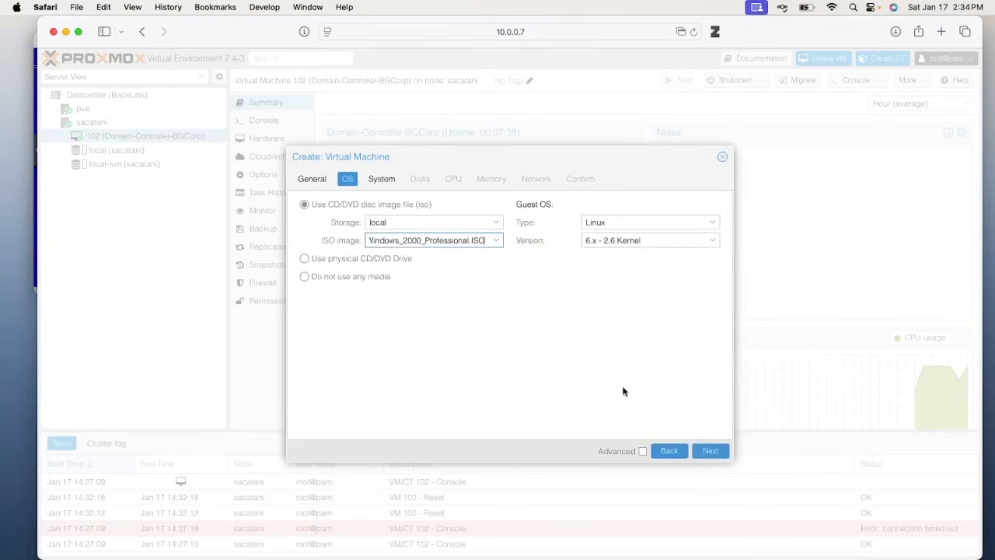
click(622, 222)
click(619, 249)
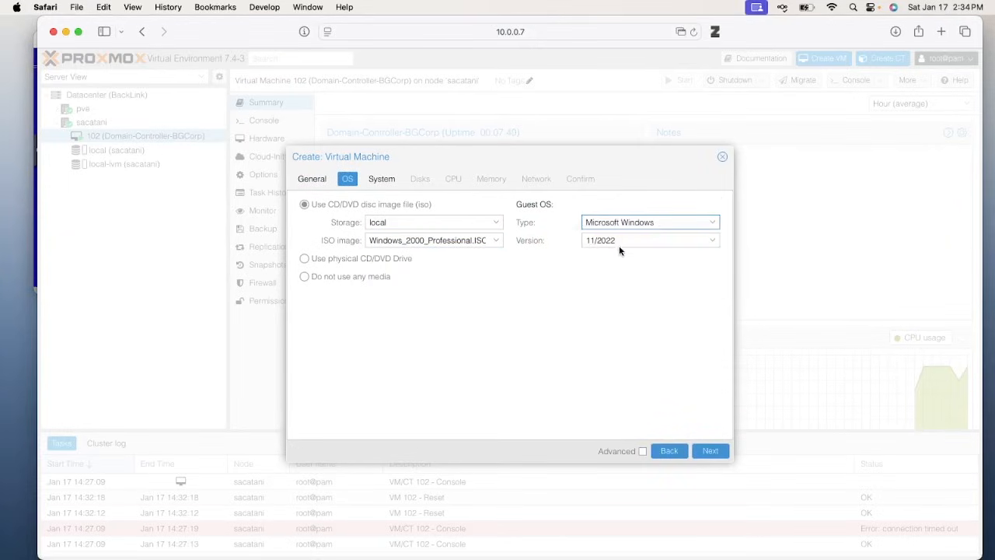
click(619, 241)
click(639, 342)
click(710, 452)
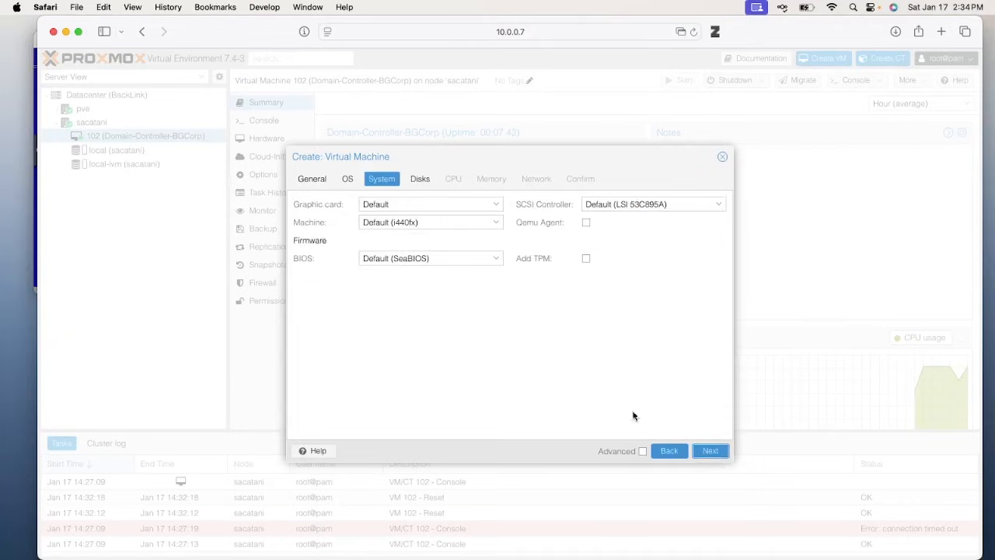
Advance to the Disks tab and show the ide0 disk's Bandwidth limits
click(710, 452)
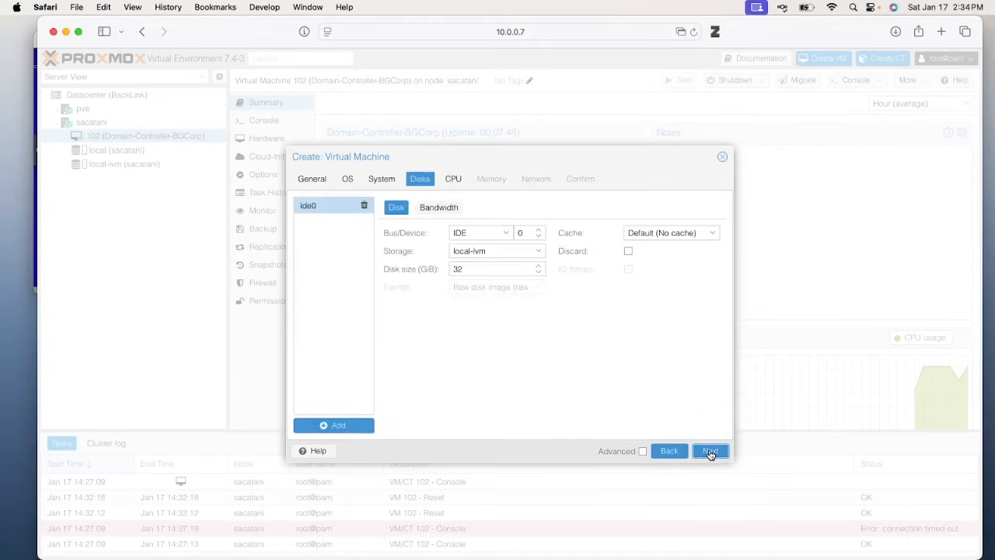
click(439, 207)
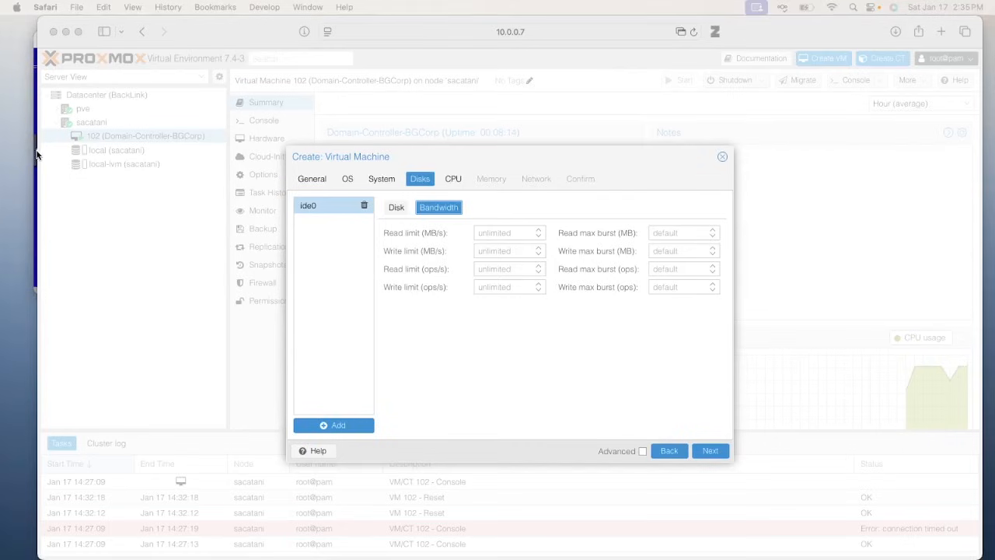
Bring the Windows NT setup console forward and move it to the left edge
click(114, 276)
key(ctrl+Up)
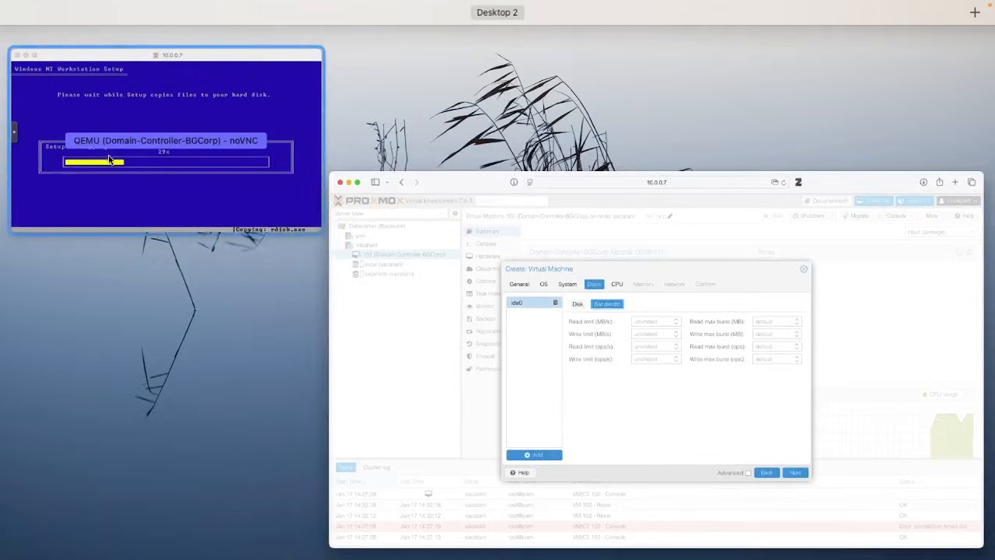
click(113, 207)
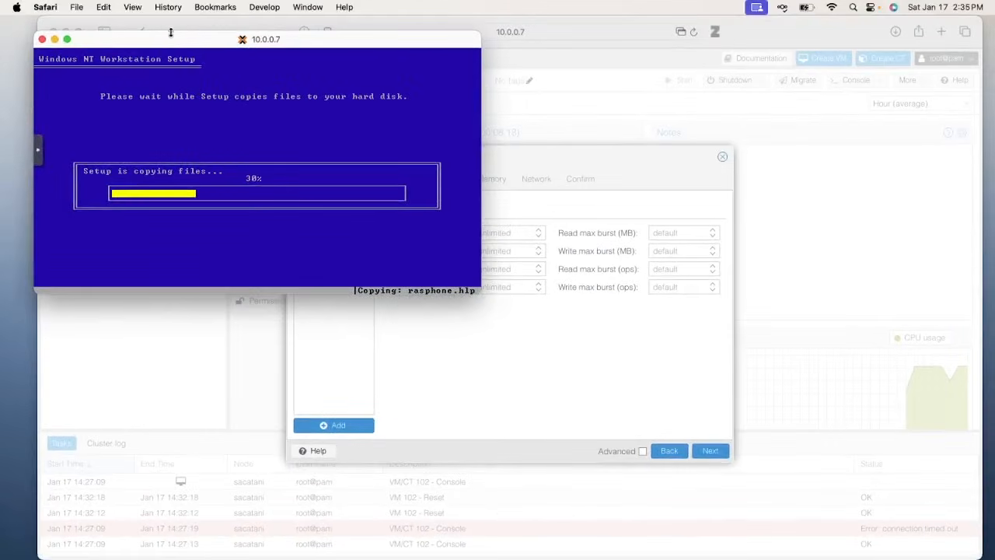
drag(171, 32, 149, 39)
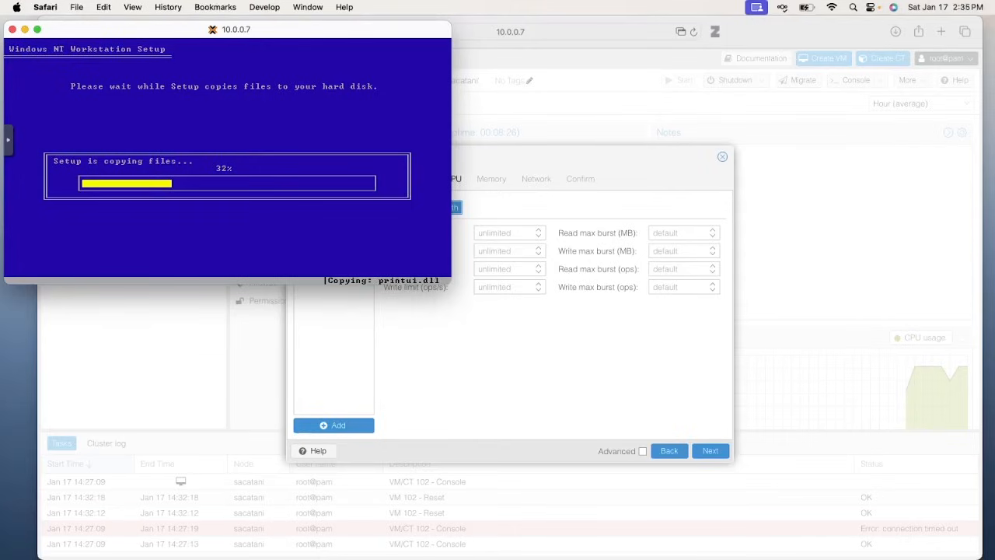
Enter 10 as the new disk's read limit in MB/s
click(506, 233)
click(505, 233)
text(10)
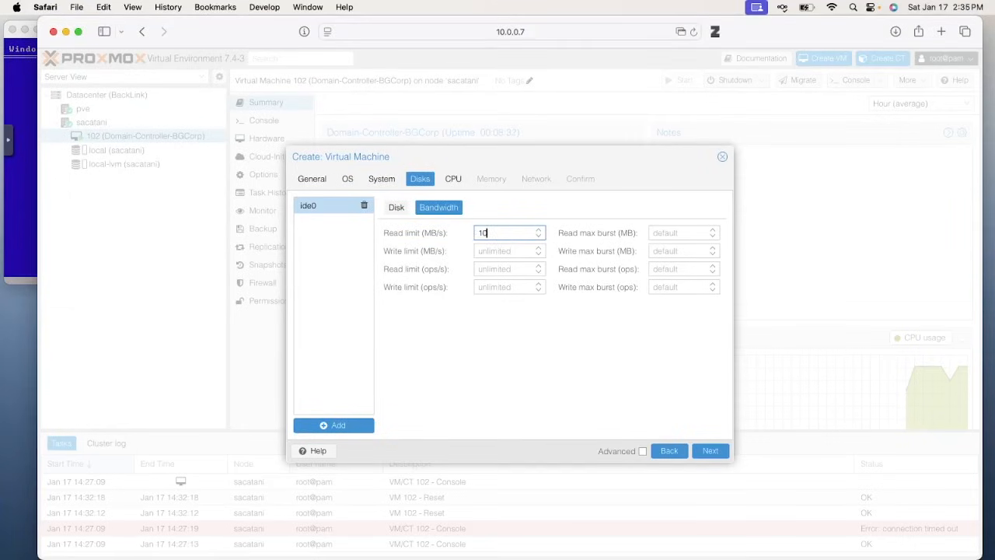
Correct the disk's read limit to 12 MB/s
key(BackSpace)
text(2)
click(479, 251)
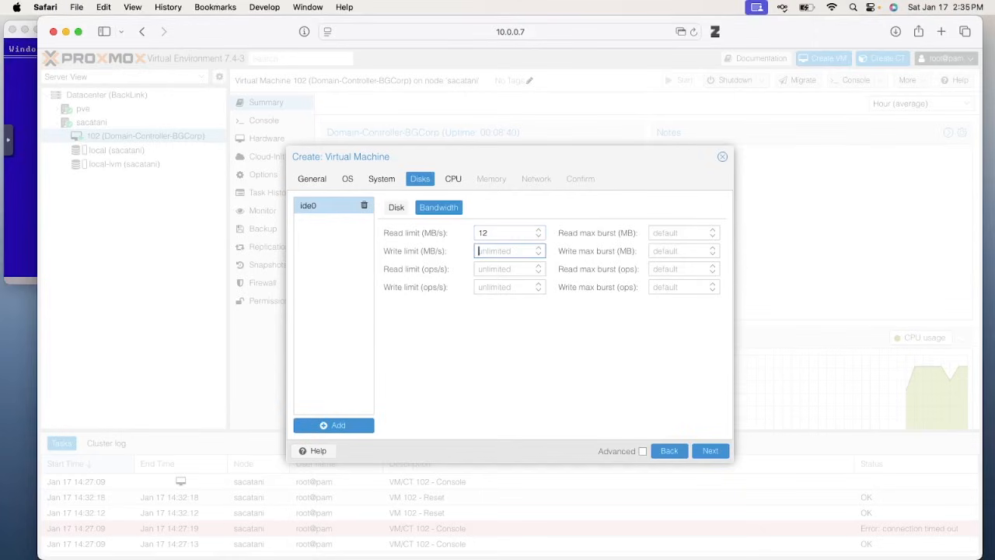
Turn on Do Not Disturb from the system's quick settings
click(869, 9)
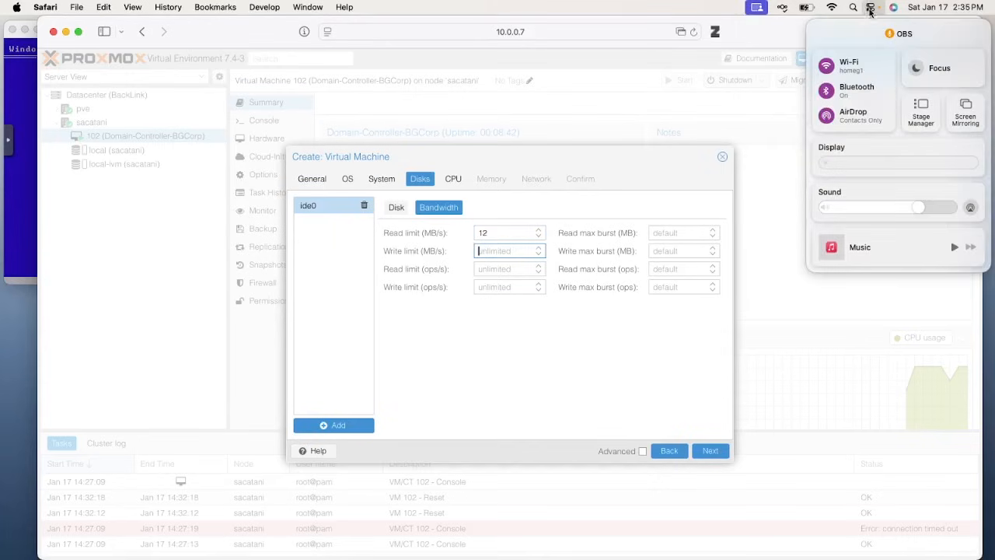
click(916, 69)
click(822, 63)
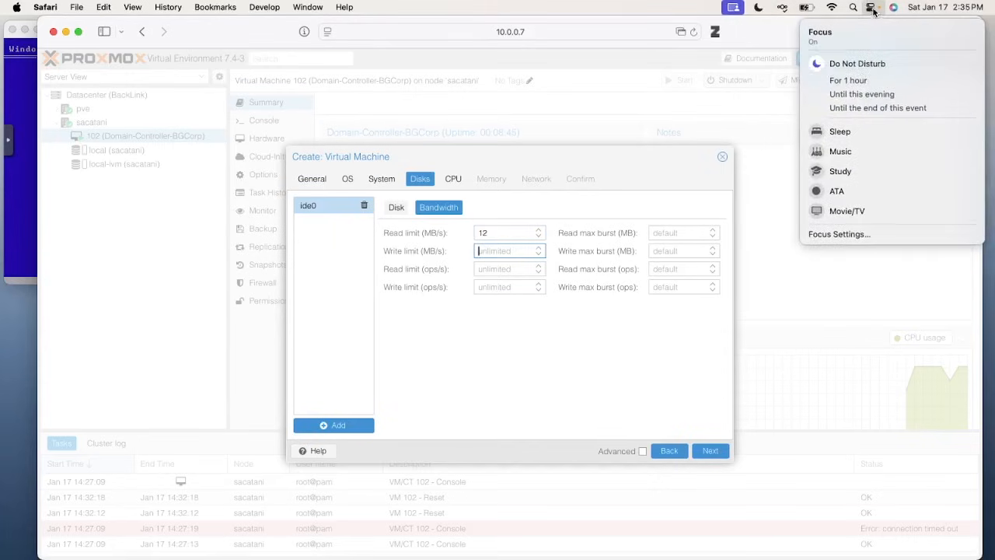
click(504, 255)
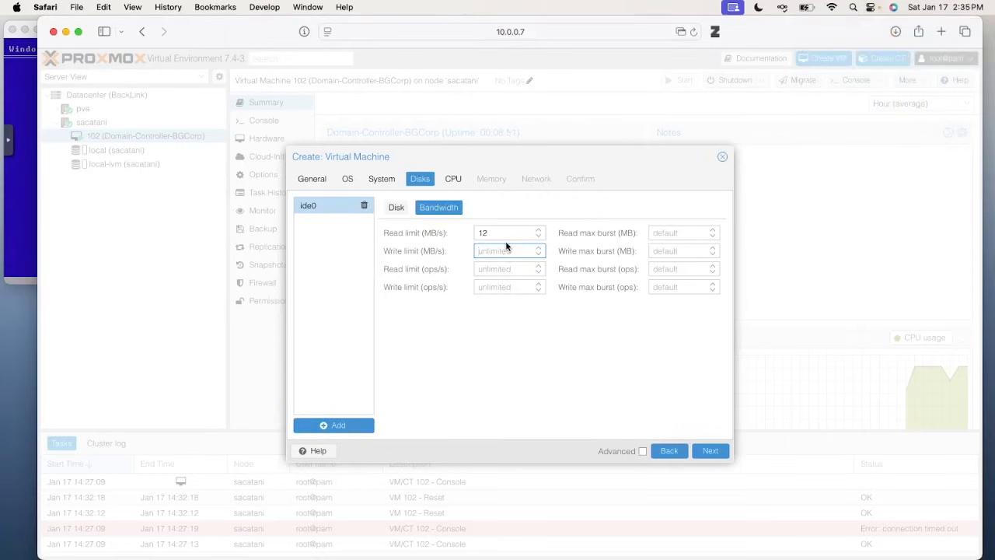
Set the write limit to 10 MB/s, read 150 ops/s and write 120 ops/s
text(0)
key(BackSpace)
text(10)
click(521, 269)
text(200)
key(BackSpace)
key(BackSpace)
key(BackSpace)
text(150)
key(Tab)
text(120)
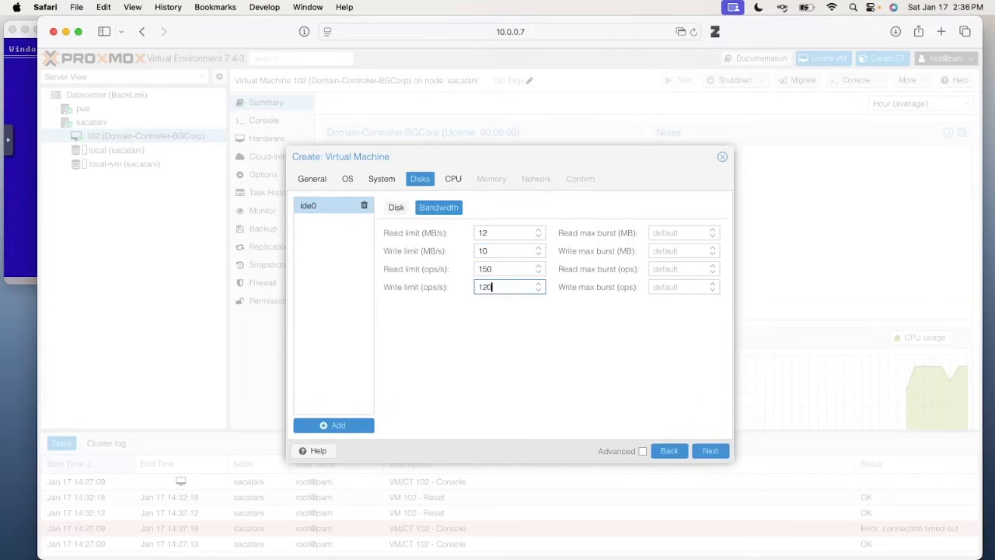
click(396, 207)
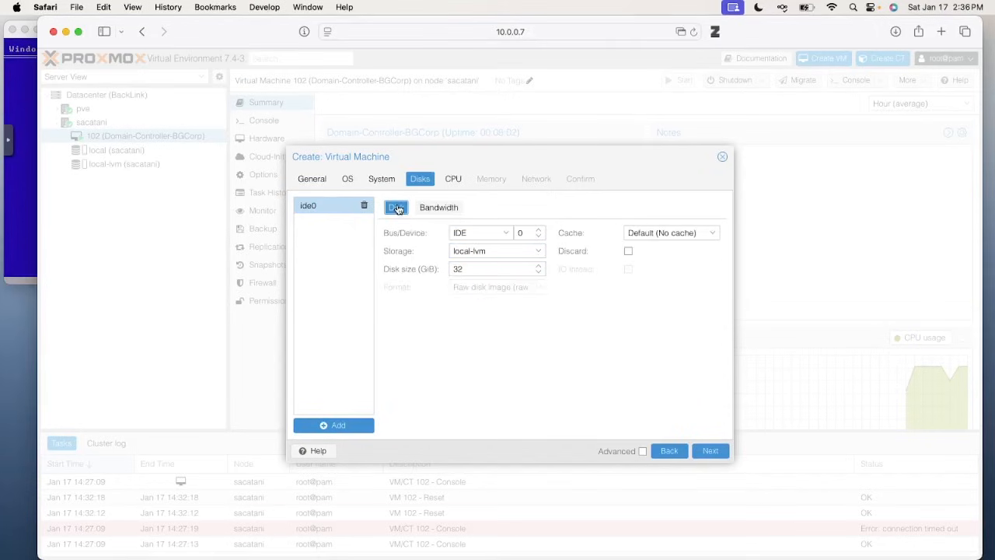
Set the ide0 disk cache to Write through, then show advanced CPU options
click(650, 238)
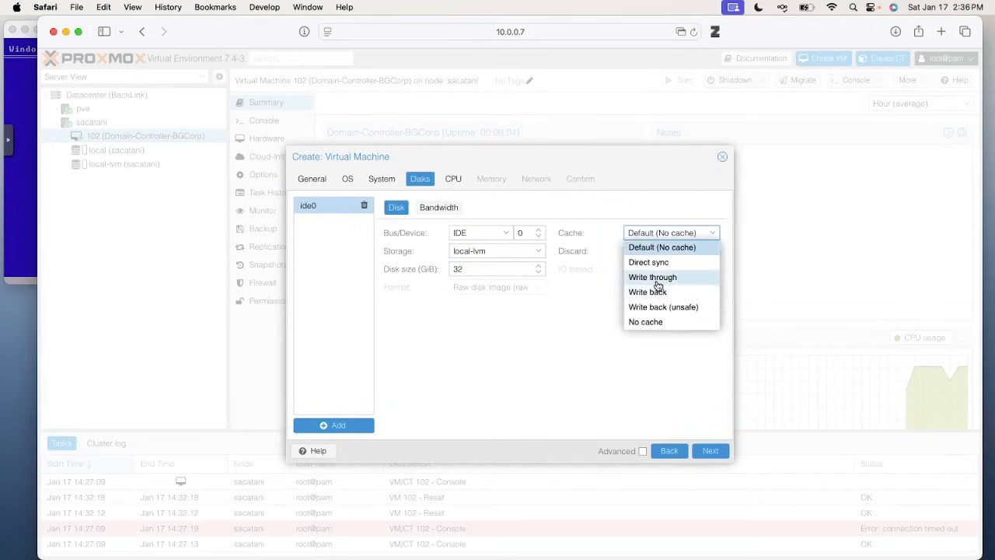
click(658, 276)
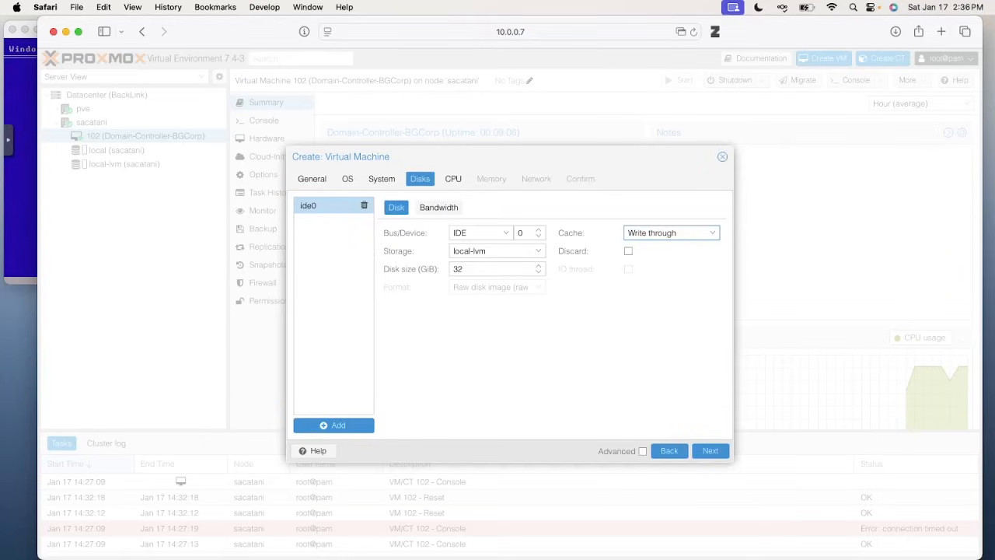
click(709, 452)
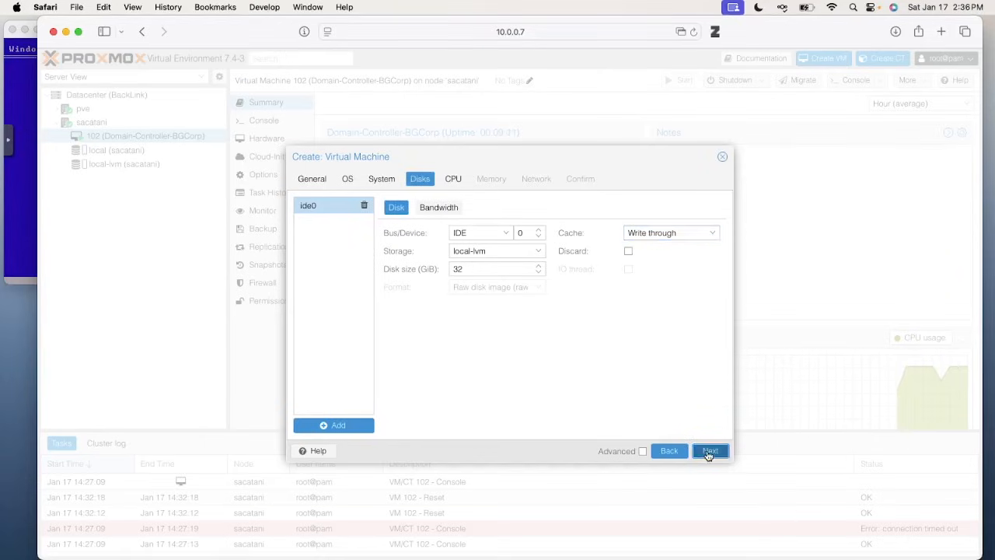
click(640, 451)
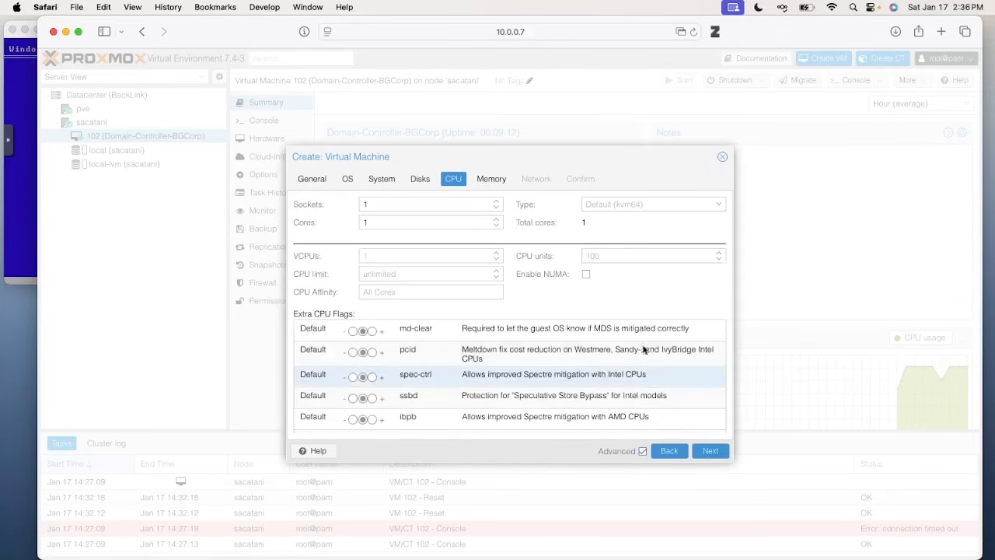
Set VM 103's CPU type to pentium2 with a CPU limit of 15
click(614, 204)
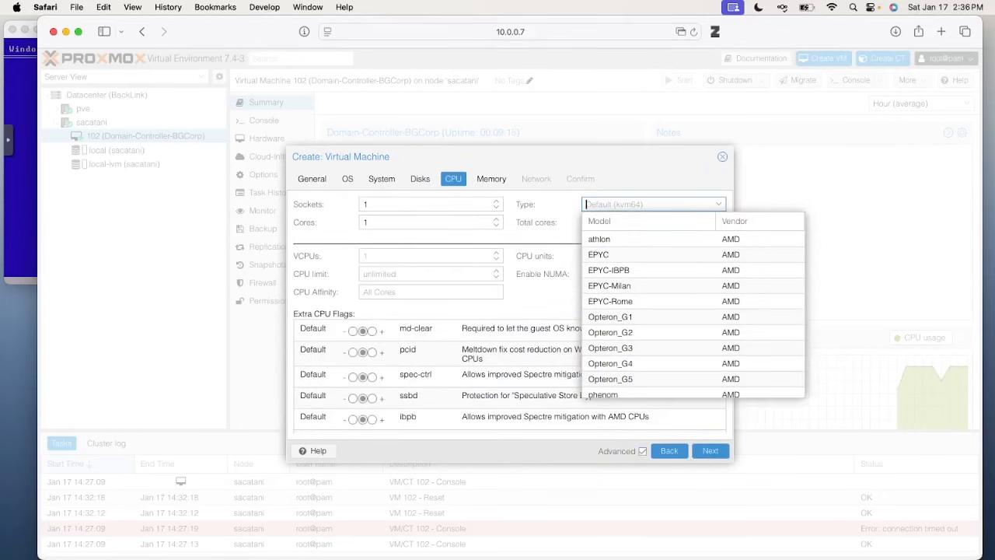
scroll(674, 284, down, 10)
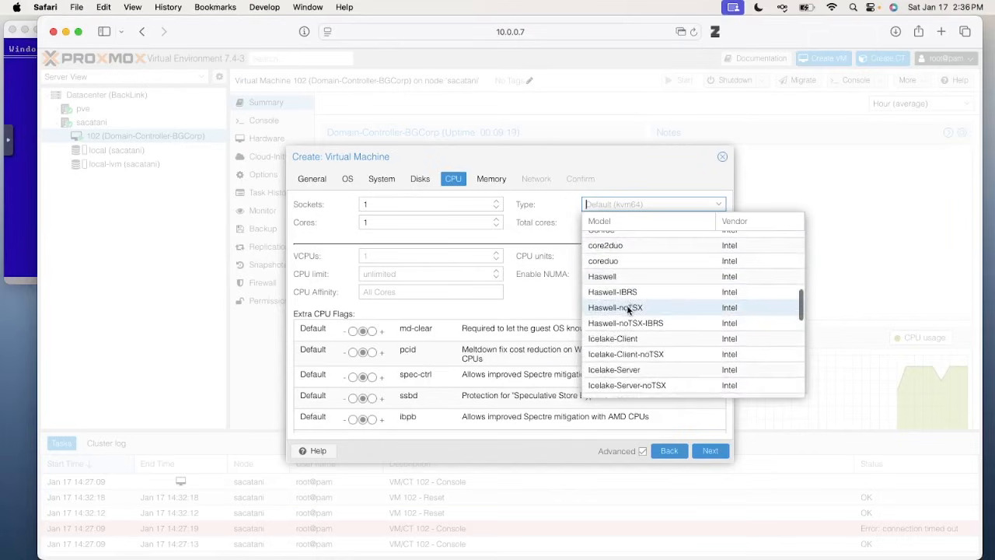
scroll(627, 308, down, 5)
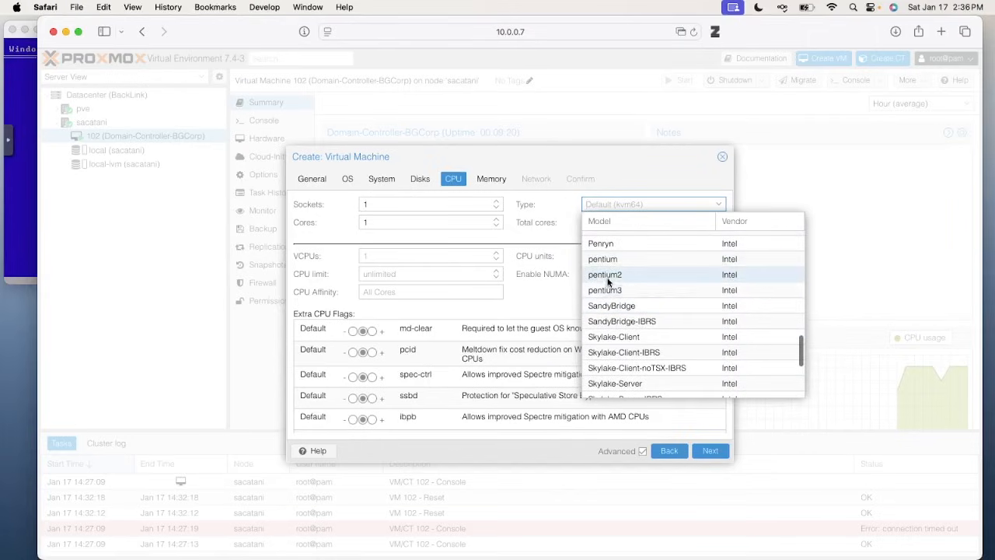
click(608, 276)
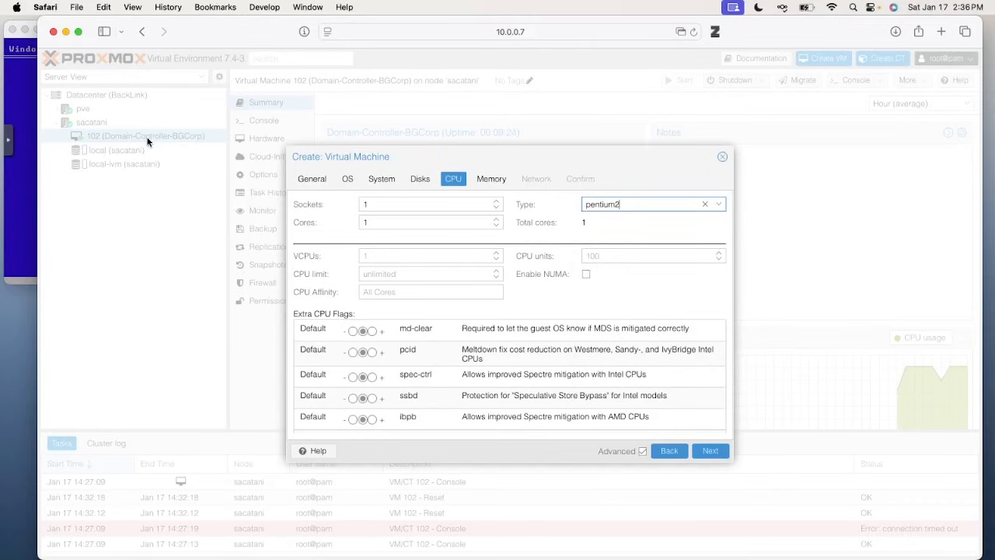
click(413, 276)
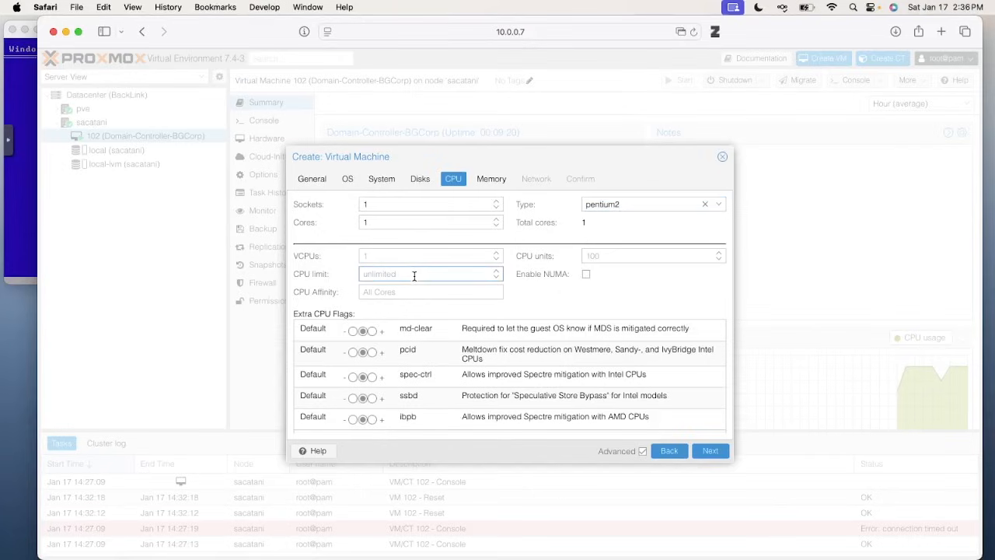
text(15)
click(724, 450)
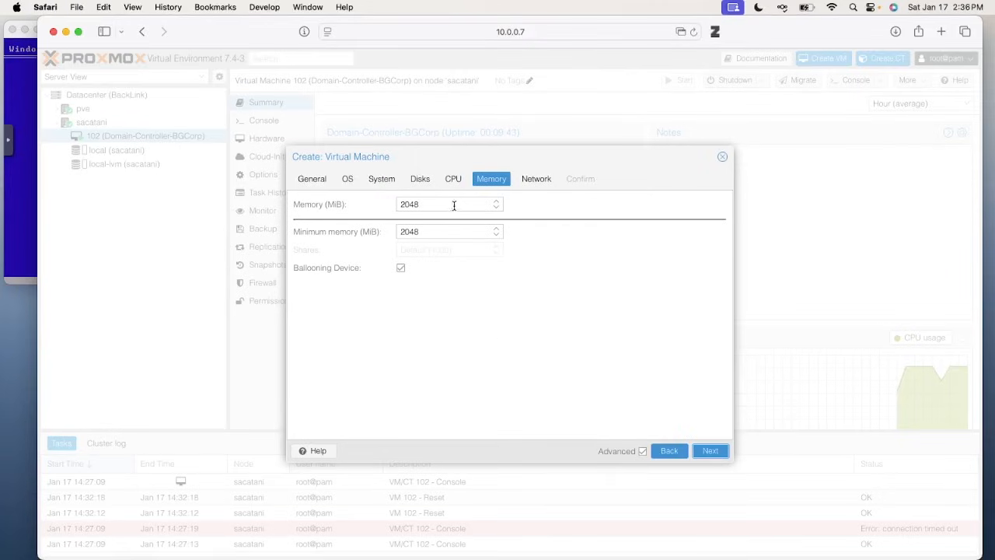
Replace the 2048 MiB memory value with 128 MiB
drag(429, 205, 358, 206)
text(128)
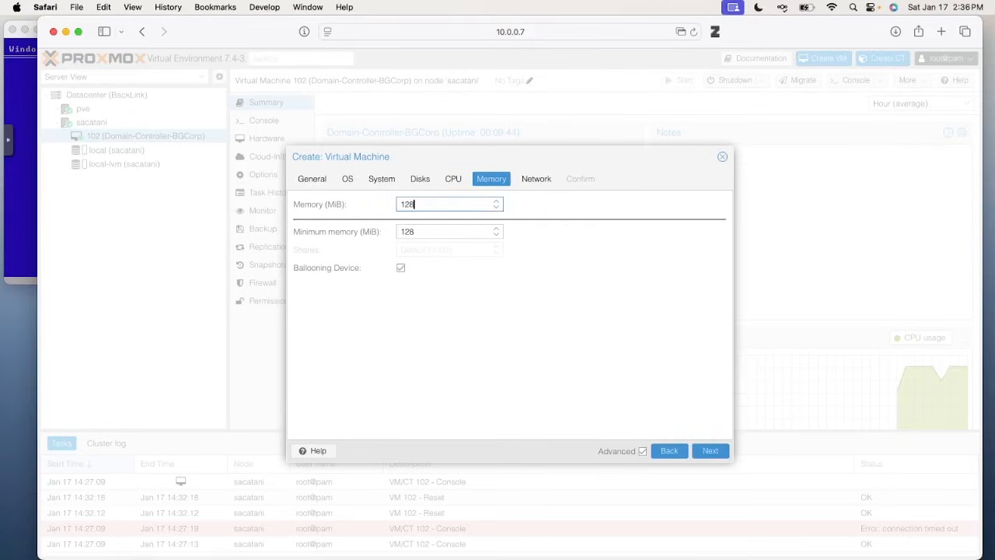
click(607, 318)
click(709, 451)
Attach a Realtek RTL8139 network card on bridge vmbr1 and reach the Confirm summary
click(438, 221)
click(428, 271)
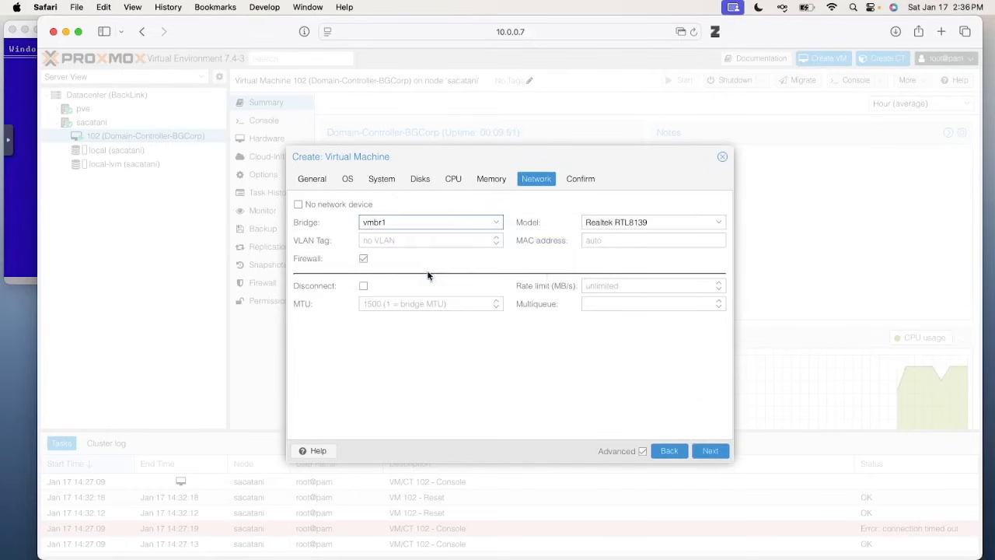
click(645, 225)
click(636, 267)
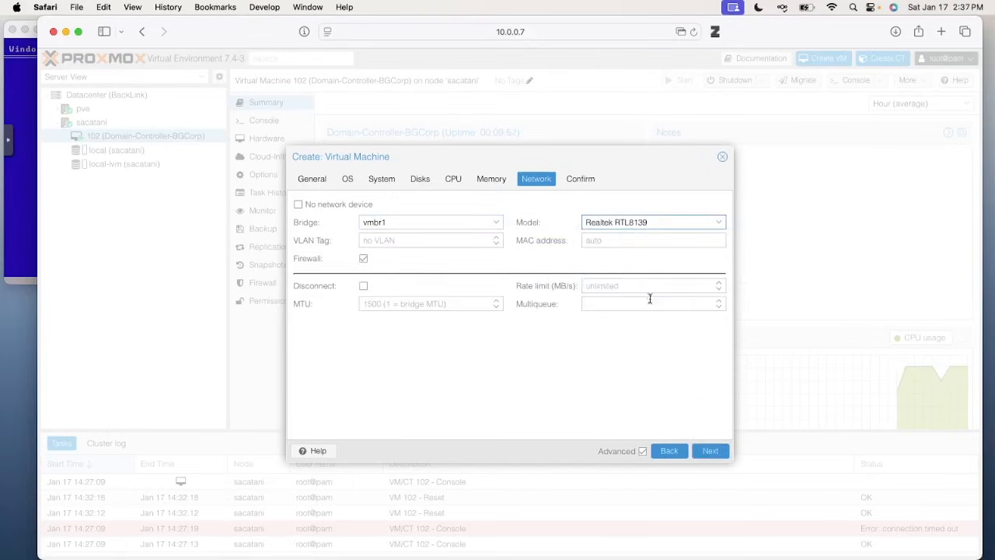
click(710, 451)
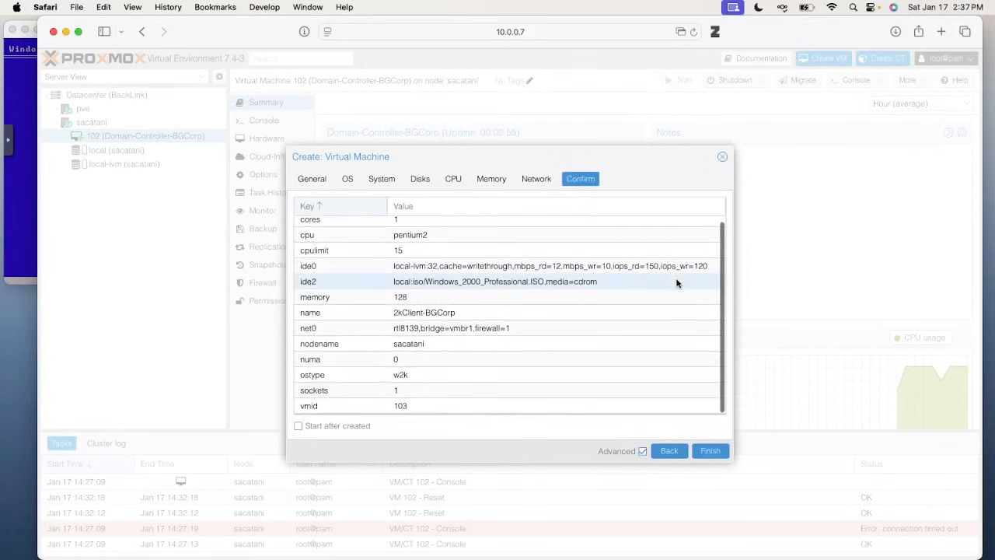
Finish creating VM 103 with 'Start after created' ticked, then select it in the tree
click(331, 427)
click(711, 452)
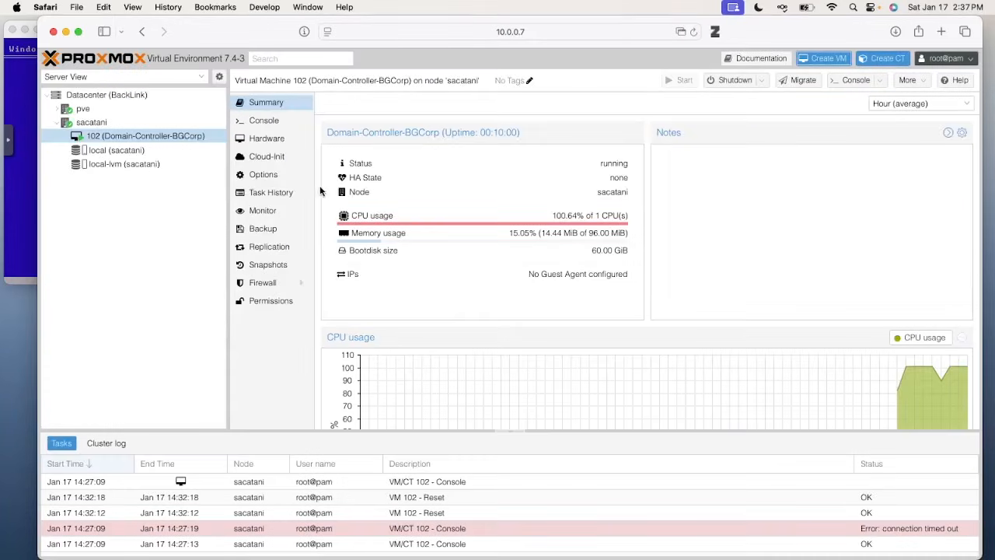
click(124, 150)
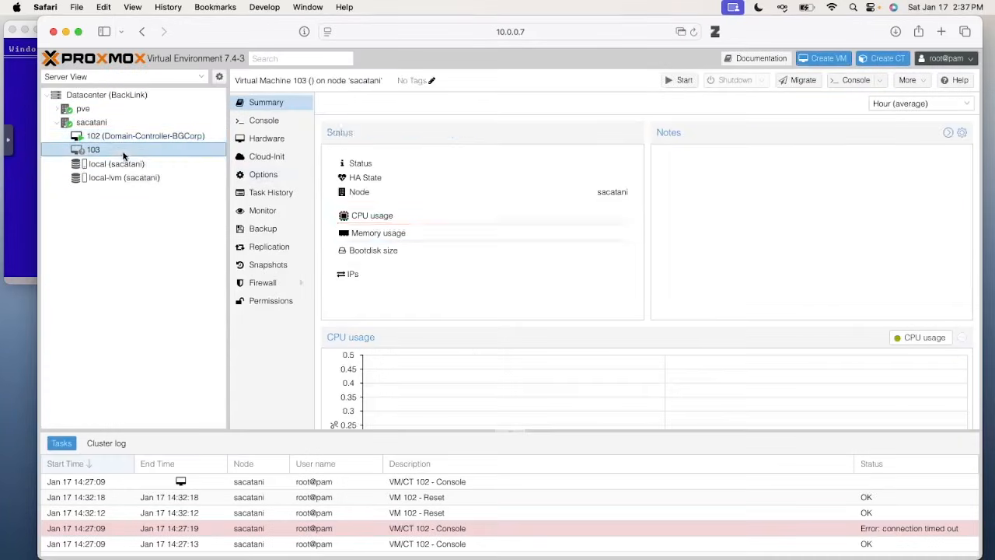
Open VM 103's console and place it beside the Windows NT setup window
click(871, 82)
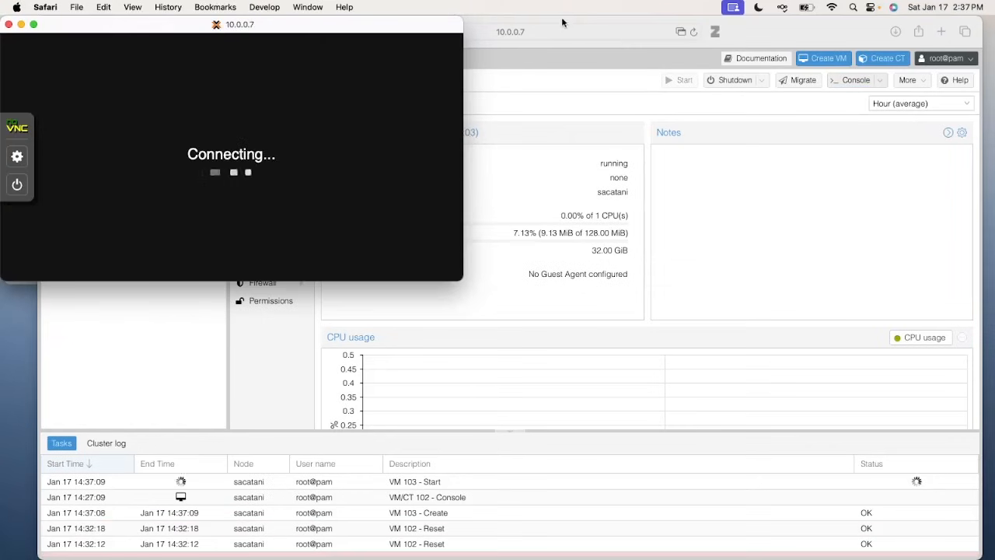
drag(786, 26, 925, 559)
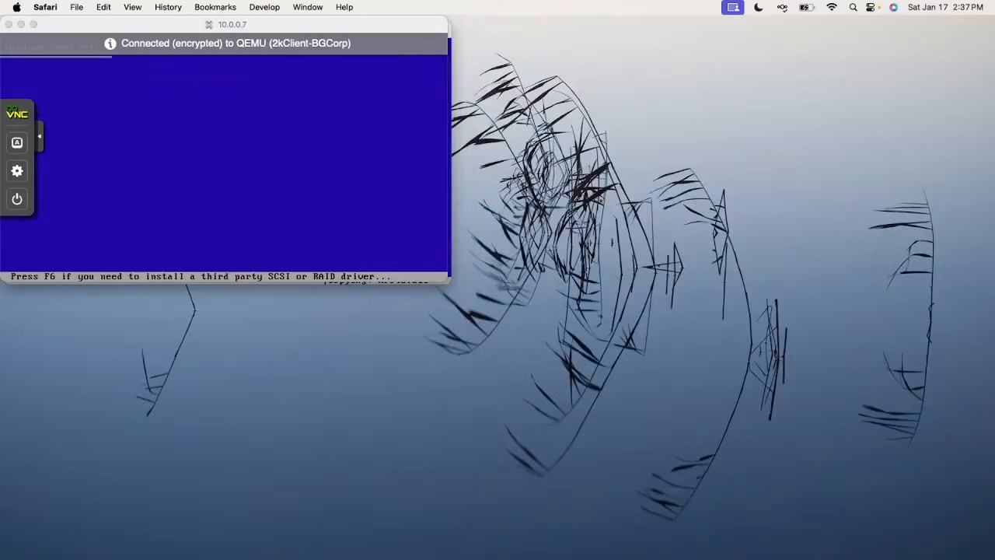
drag(173, 28, 673, 39)
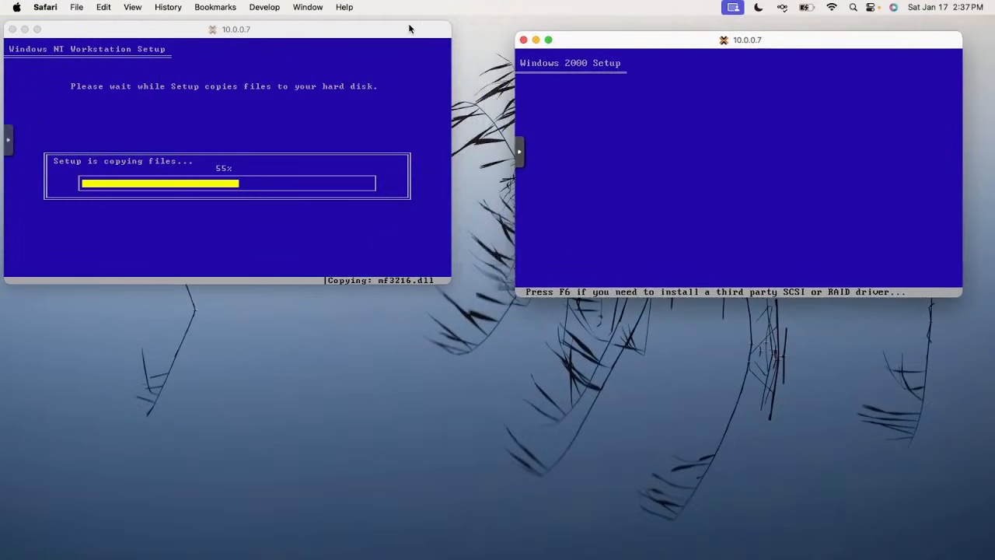
Position the NT and Windows 2000 consoles side by side and focus the Windows 2000 one
drag(408, 29, 435, 38)
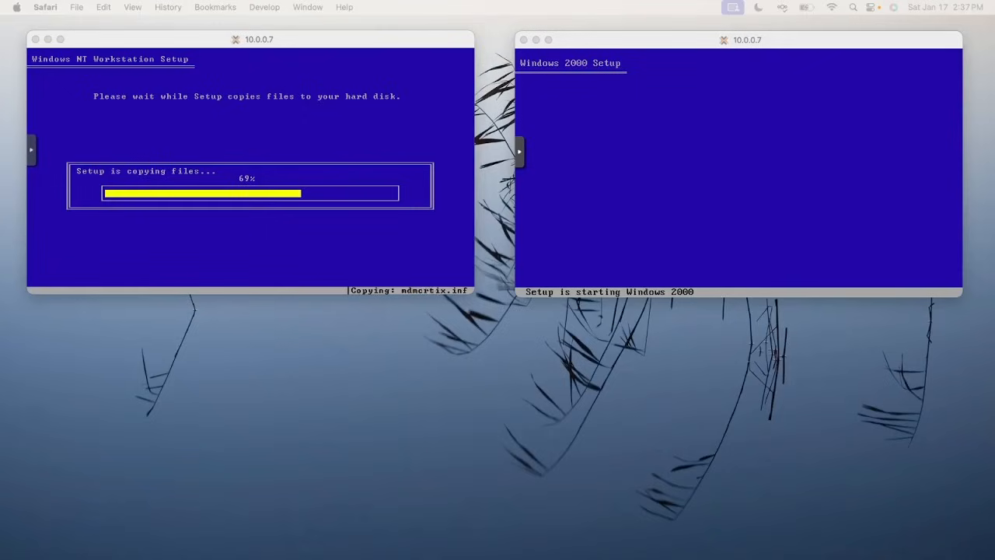
key(ctrl+Up)
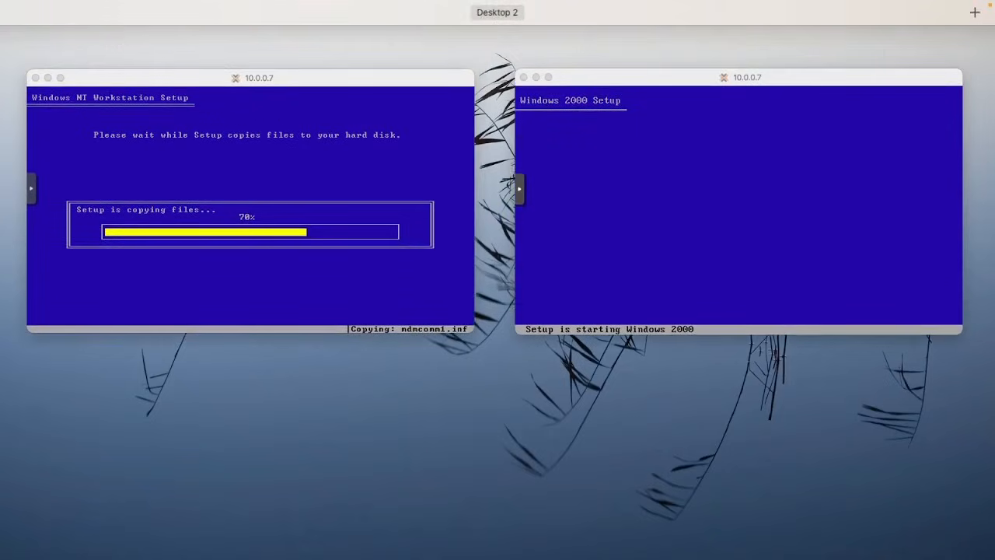
key(ctrl+Up)
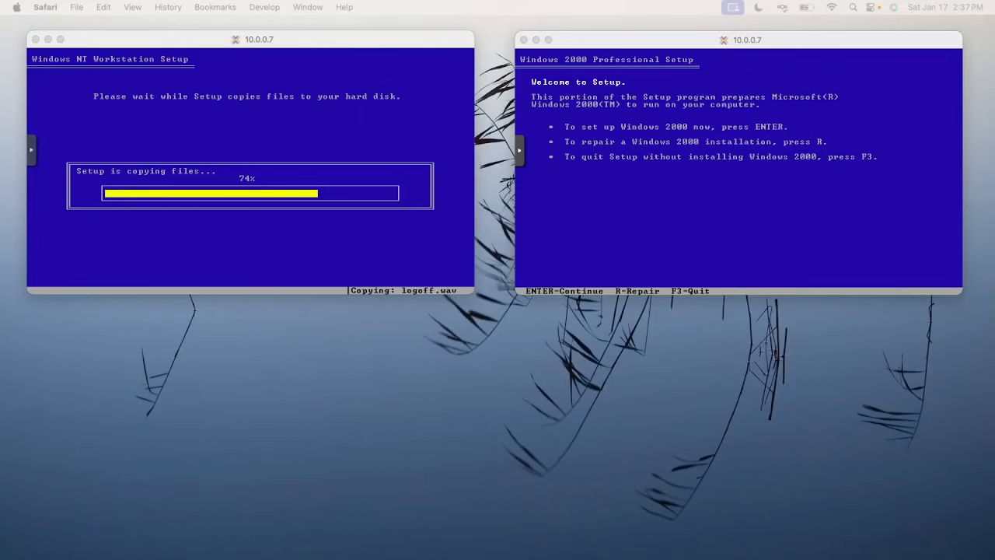
click(632, 200)
Accept the Windows 2000 EULA with F8, create a partition and format it as NTFS
key(Return)
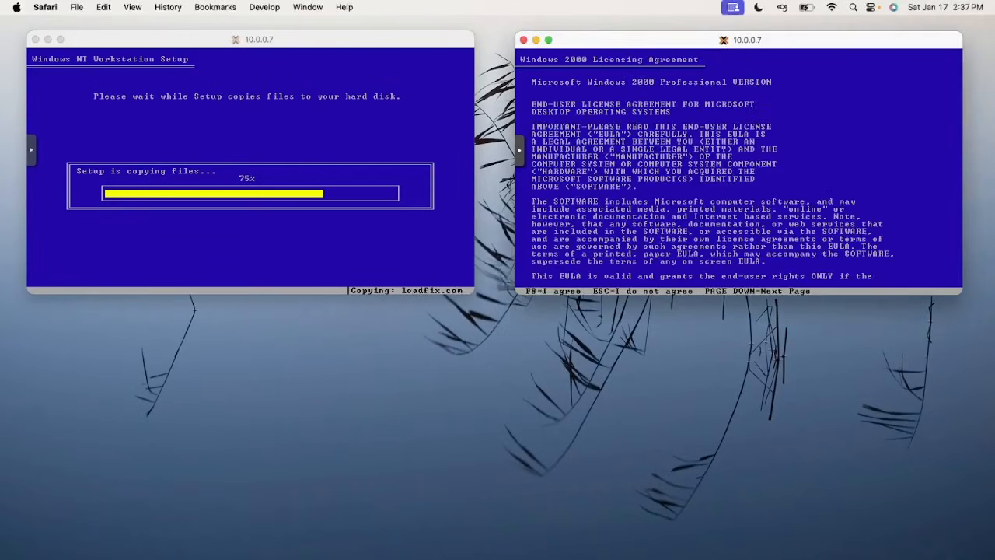
key(F8)
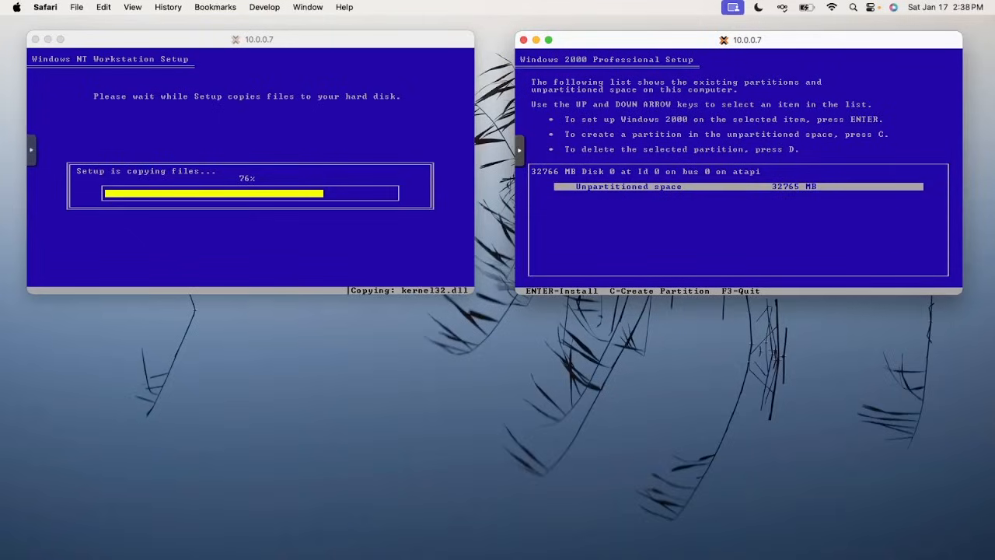
key(Return)
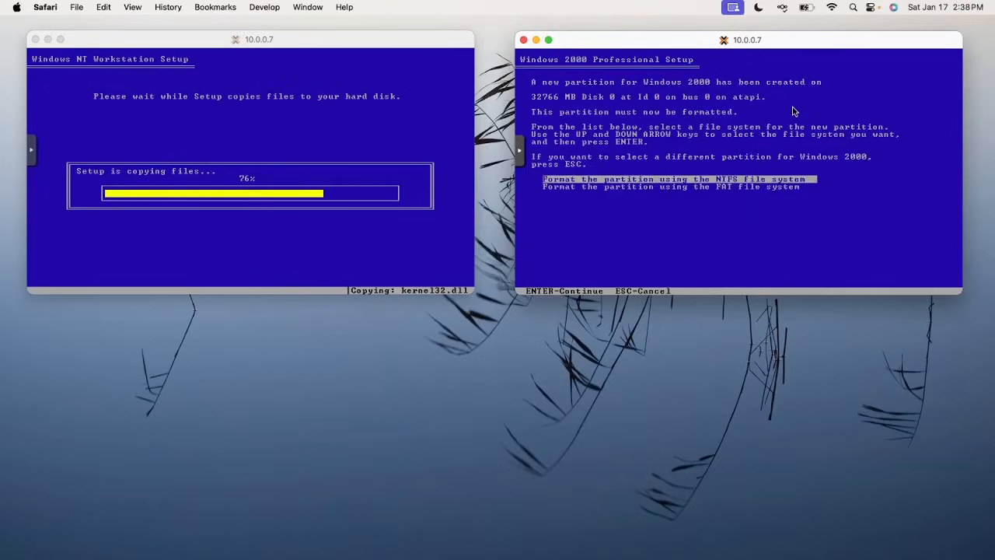
key(Return)
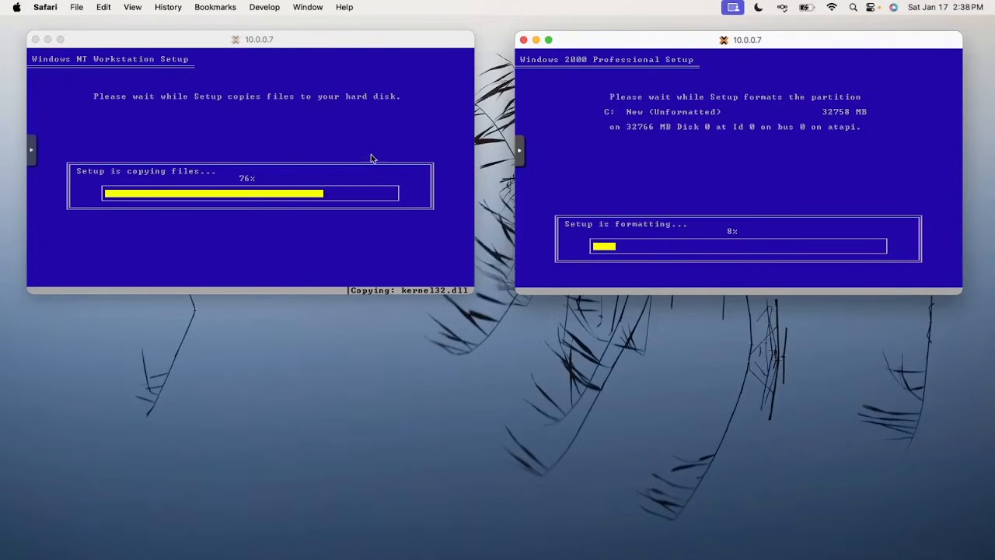
key(ctrl+Up)
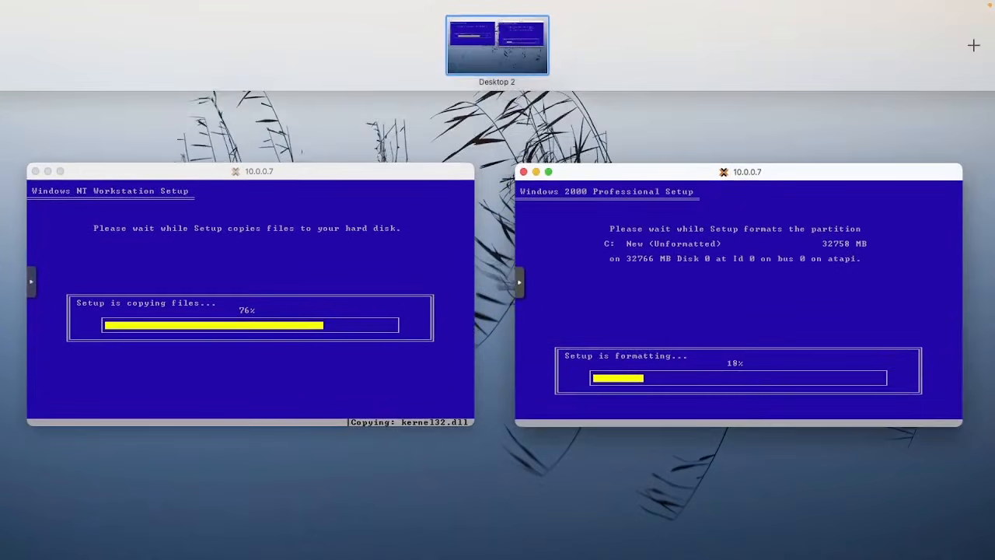
Monitor both consoles while C: formatting reaches 100% and NT copying nears completion
key(ctrl+Up)
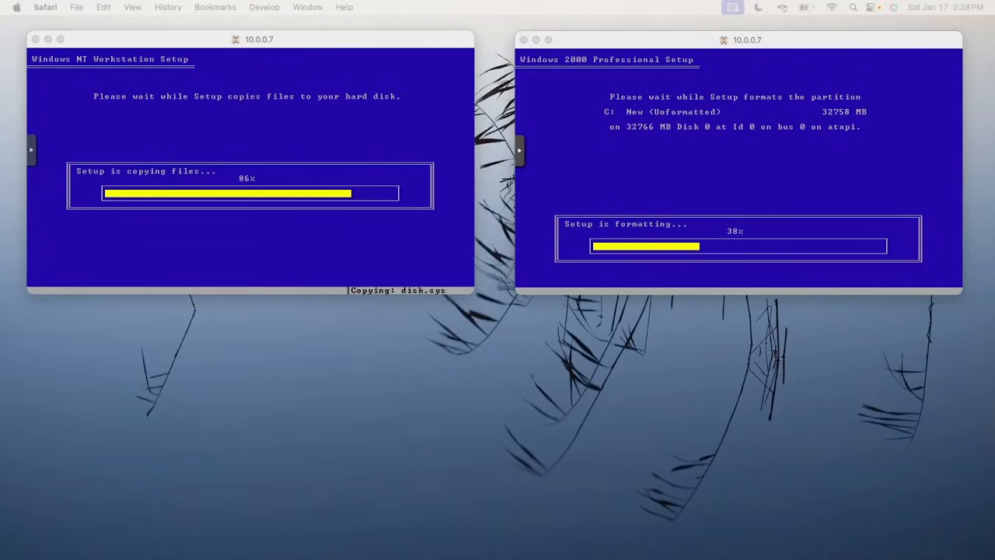
click(295, 87)
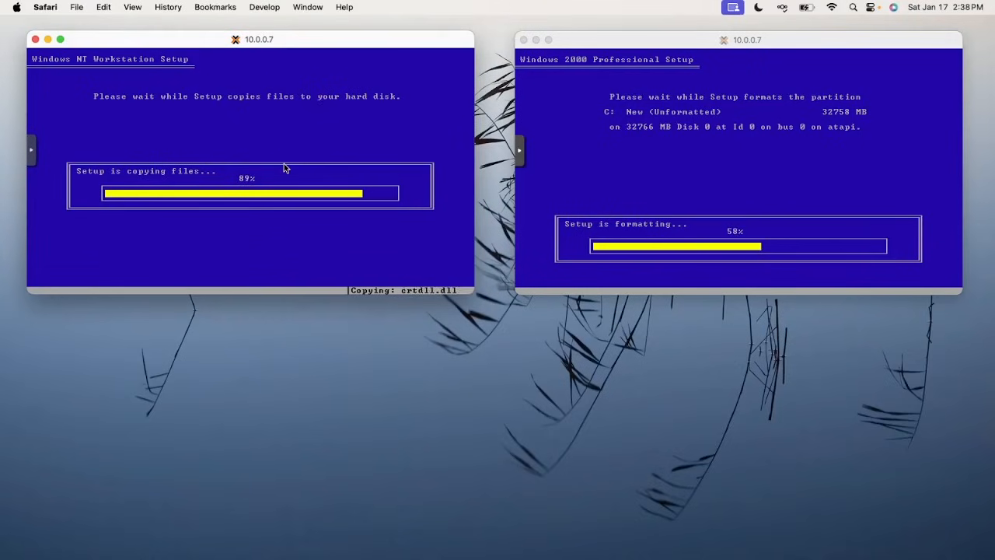
click(663, 194)
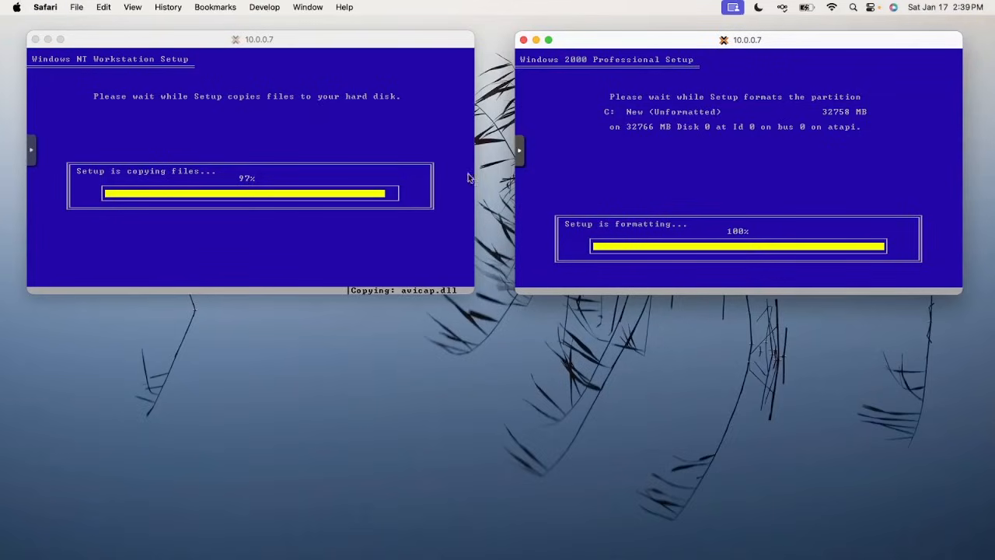
click(398, 146)
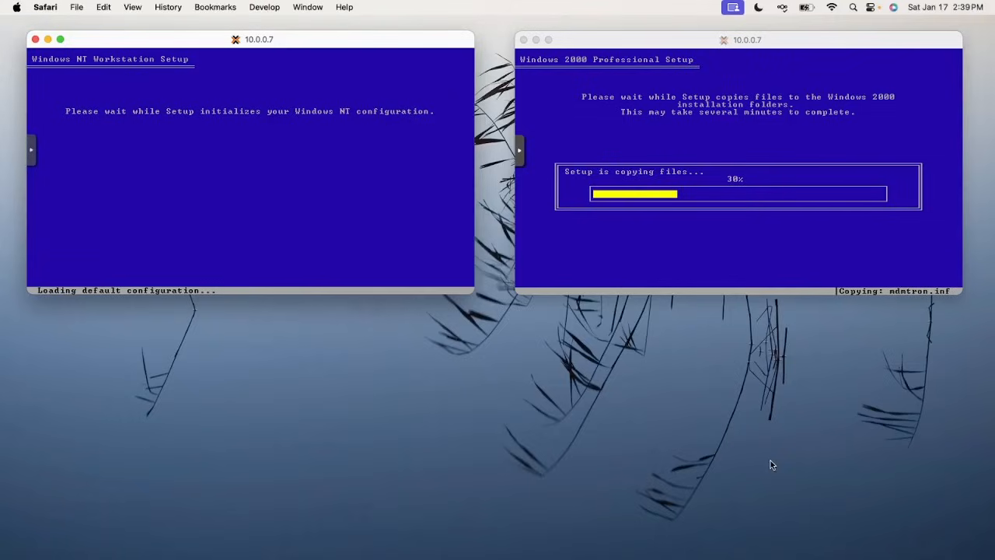
Wait for NT's text-mode setup to complete, then focus its console at the restart prompt
key(ctrl+Up)
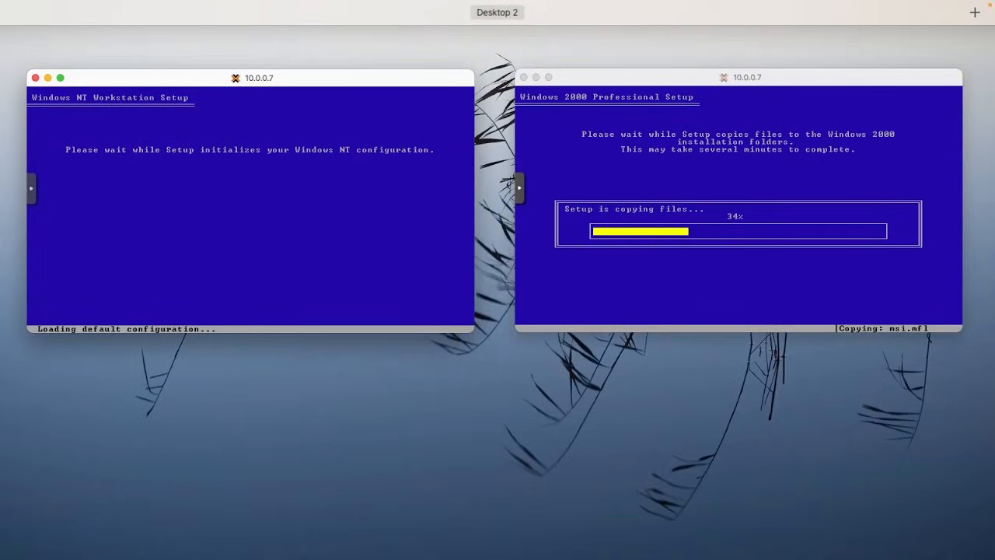
key(ctrl+Up)
key(ctrl+Up)
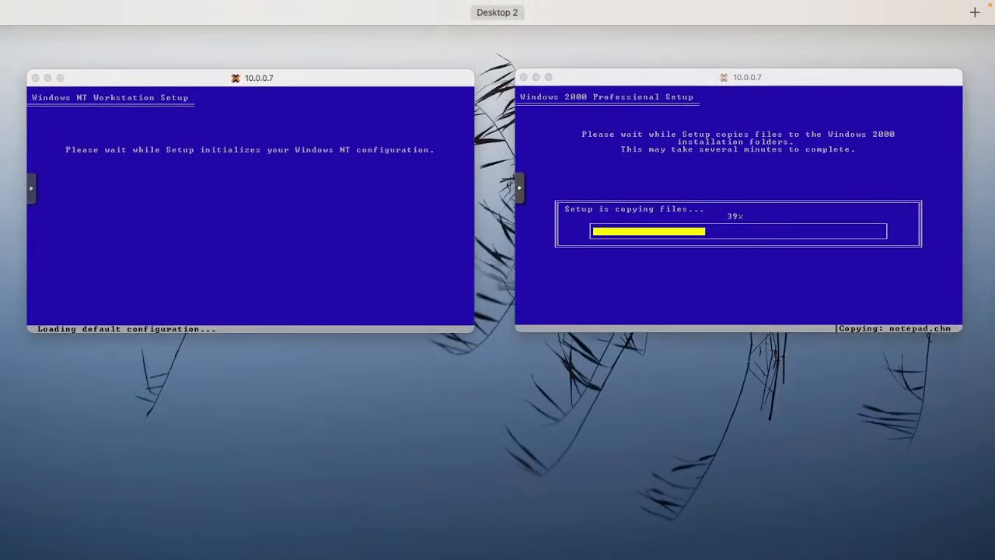
key(ctrl+Up)
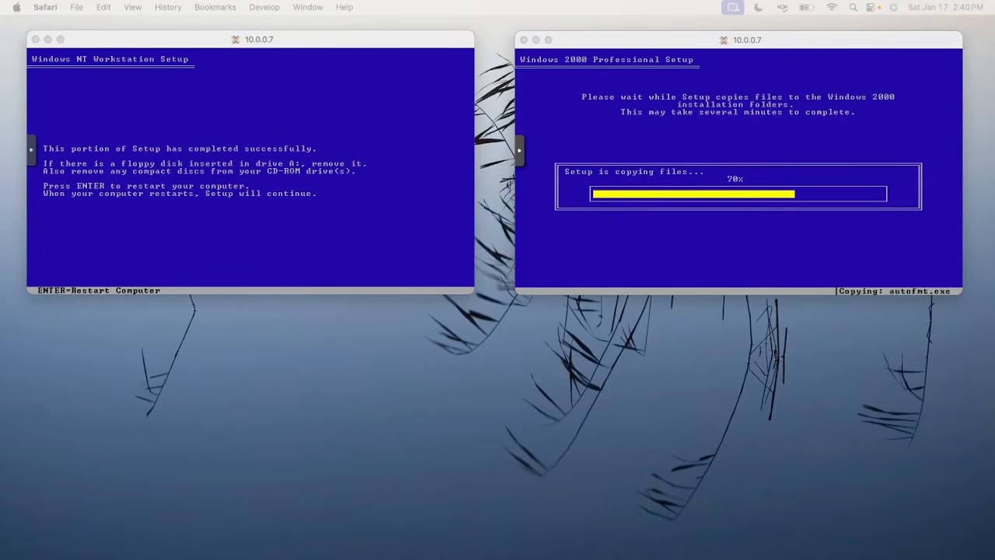
click(232, 172)
Set VM 102's CD/DVD drive to 'Do not use any media', ejecting the NT 4 ISO
drag(591, 558, 205, 40)
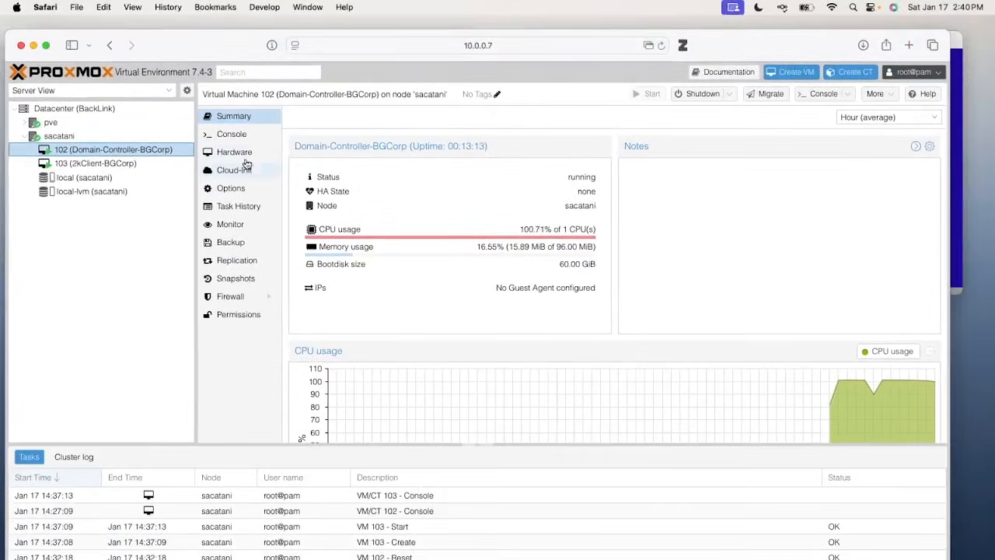
click(243, 154)
double_click(379, 246)
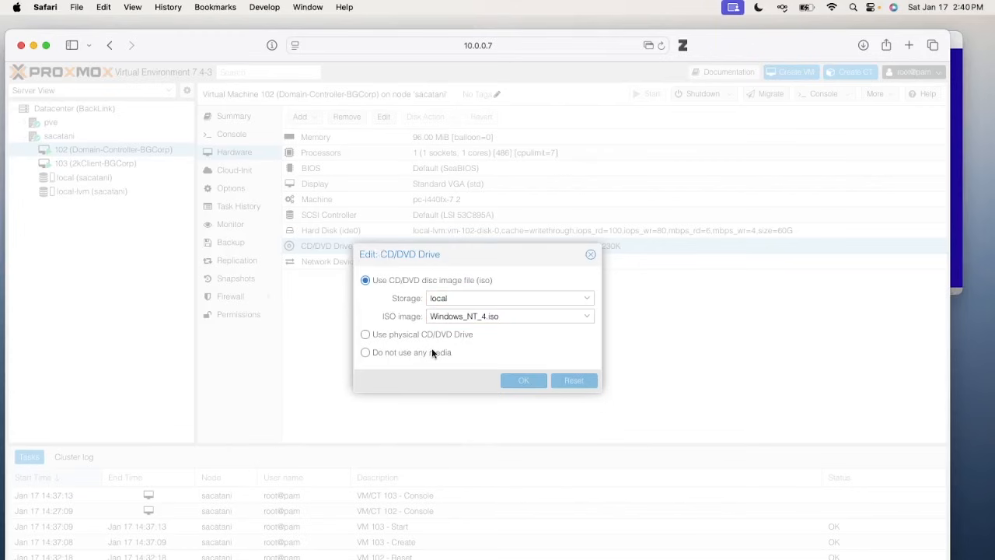
click(454, 316)
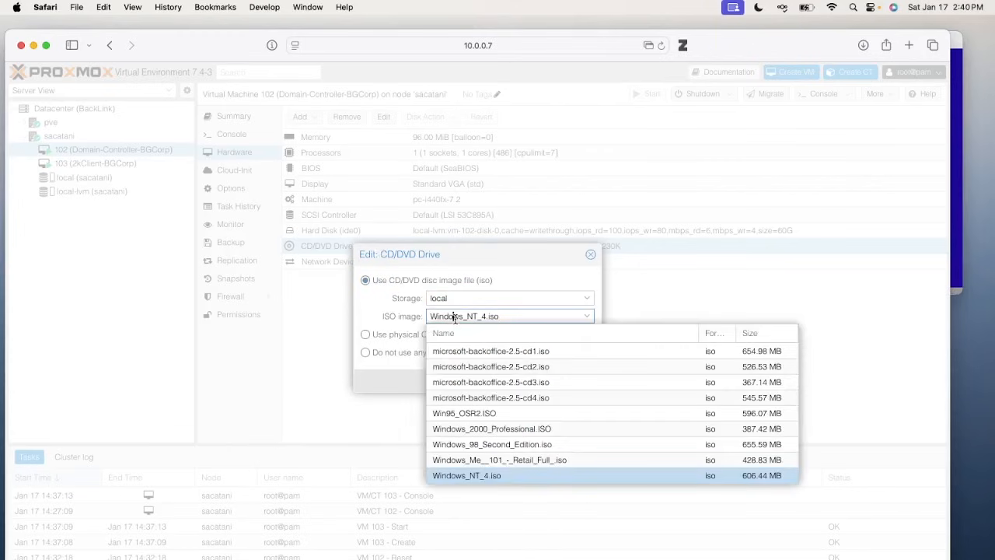
click(392, 343)
click(378, 335)
click(404, 352)
click(518, 381)
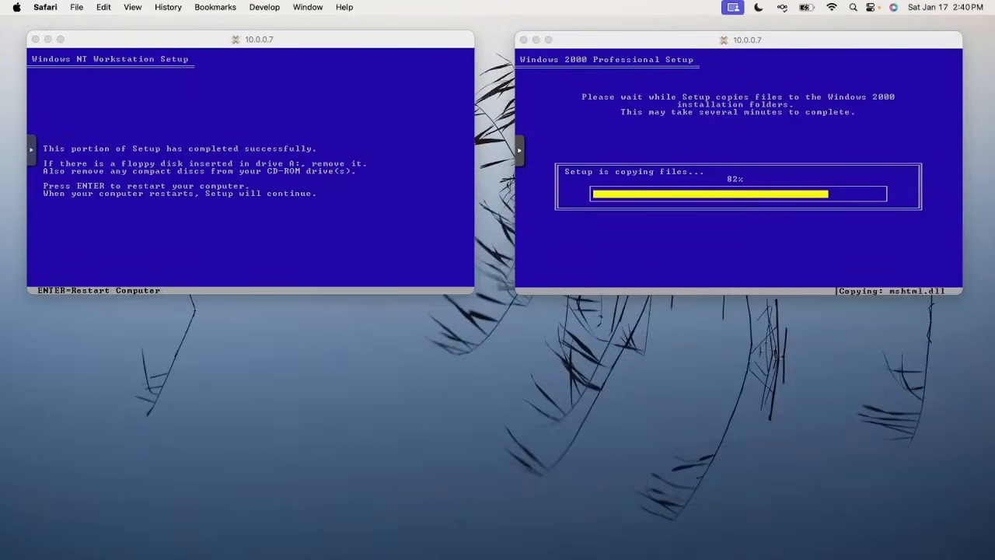
Press Enter in the NT console to reboot VM 102 from its hard disk
click(319, 216)
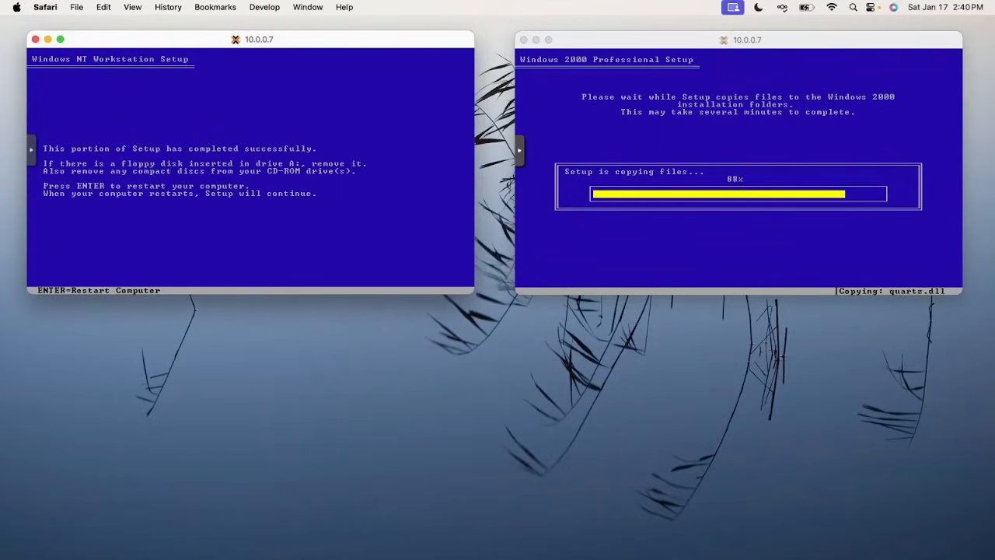
key(Return)
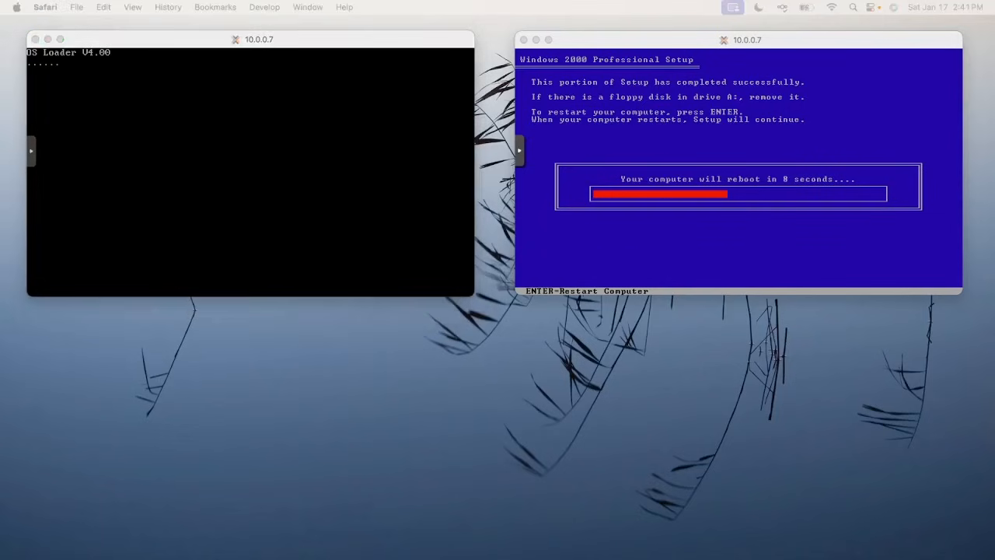
Set VM 103's CD/DVD drive to 'Do not use any media', then return to the NT console
drag(536, 559, 250, 38)
click(212, 166)
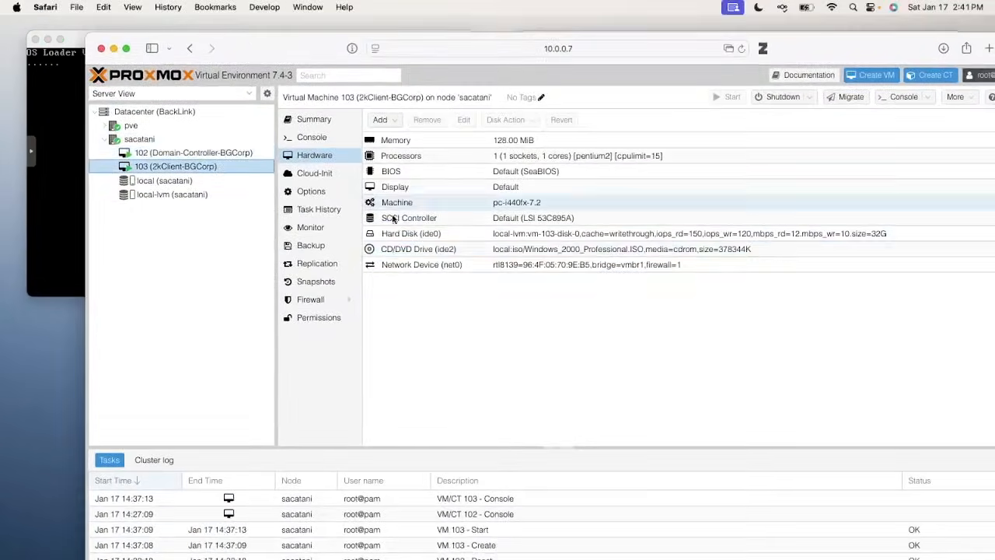
double_click(435, 249)
click(512, 358)
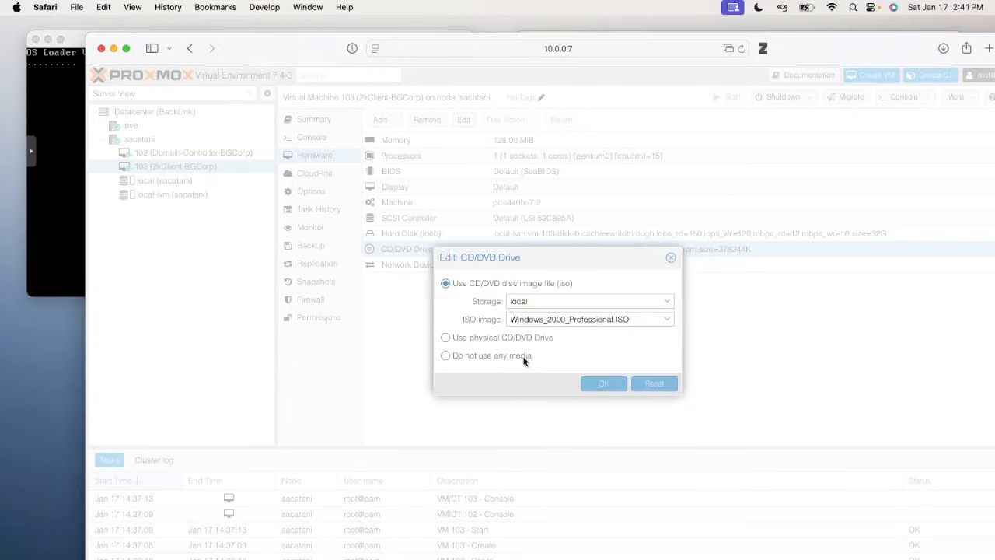
click(604, 383)
drag(281, 49, 283, 559)
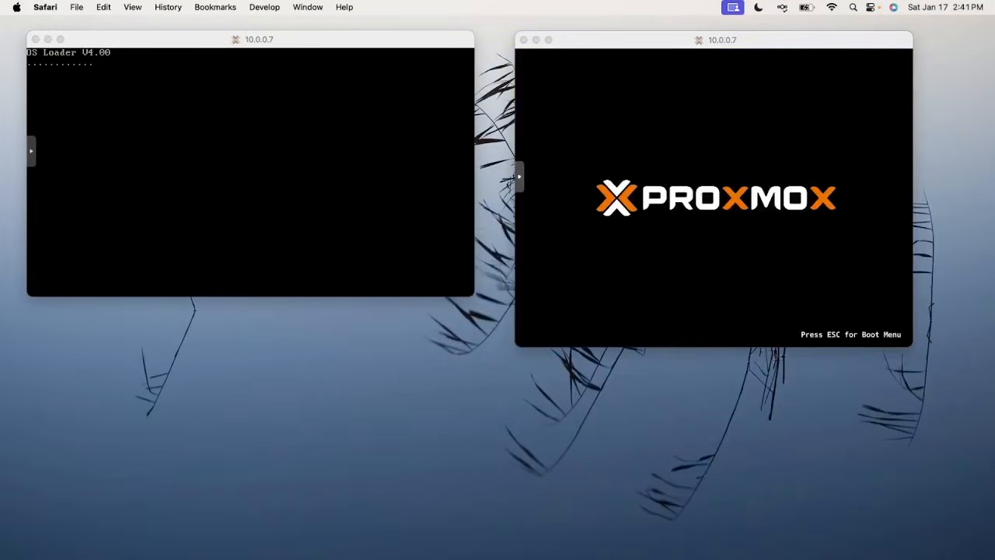
click(340, 182)
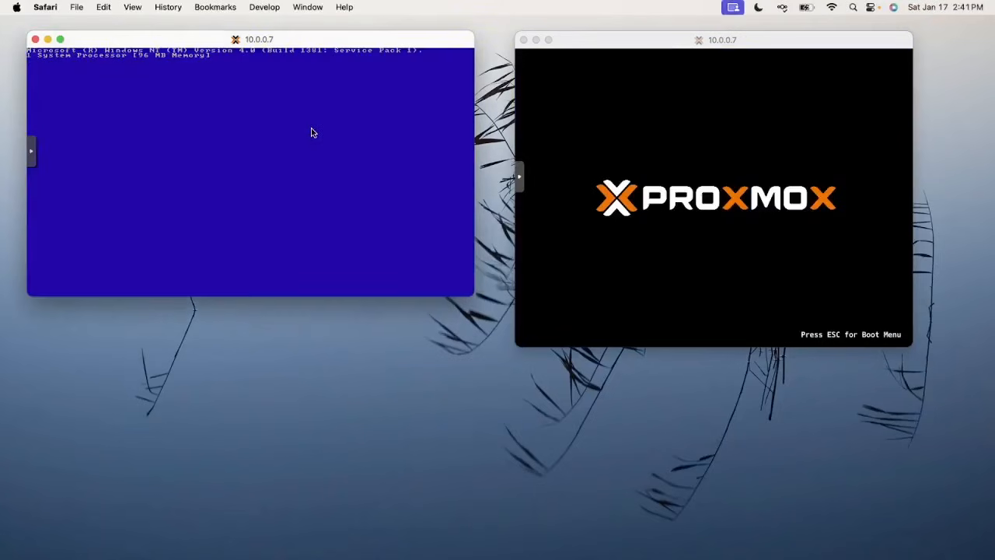
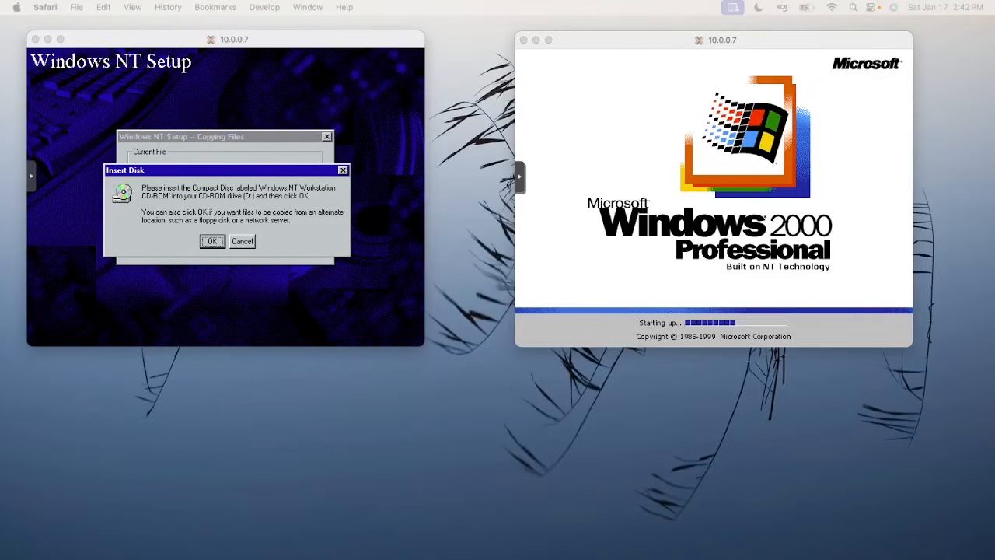
Accept the NT setup's Insert Disk prompt so file copying resumes in the console
click(400, 222)
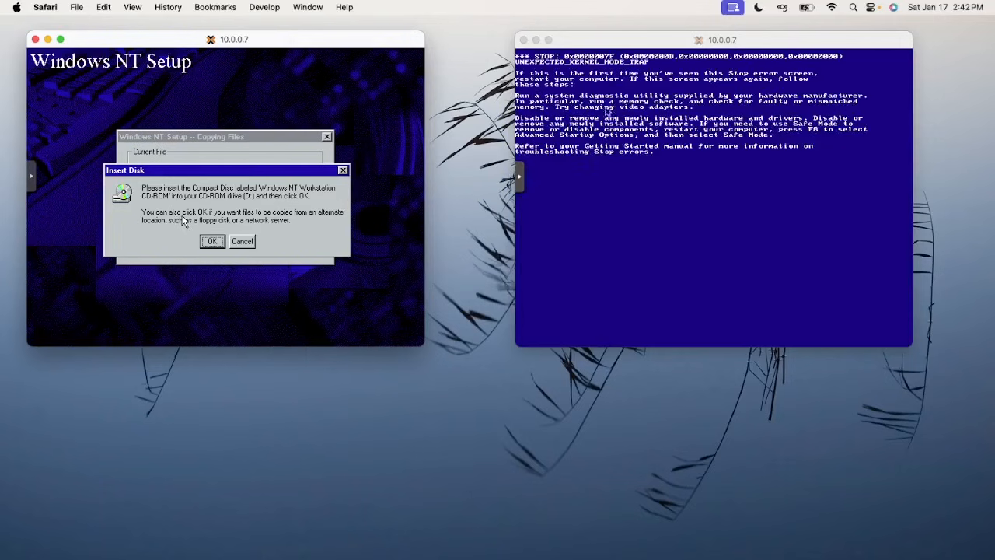
click(614, 110)
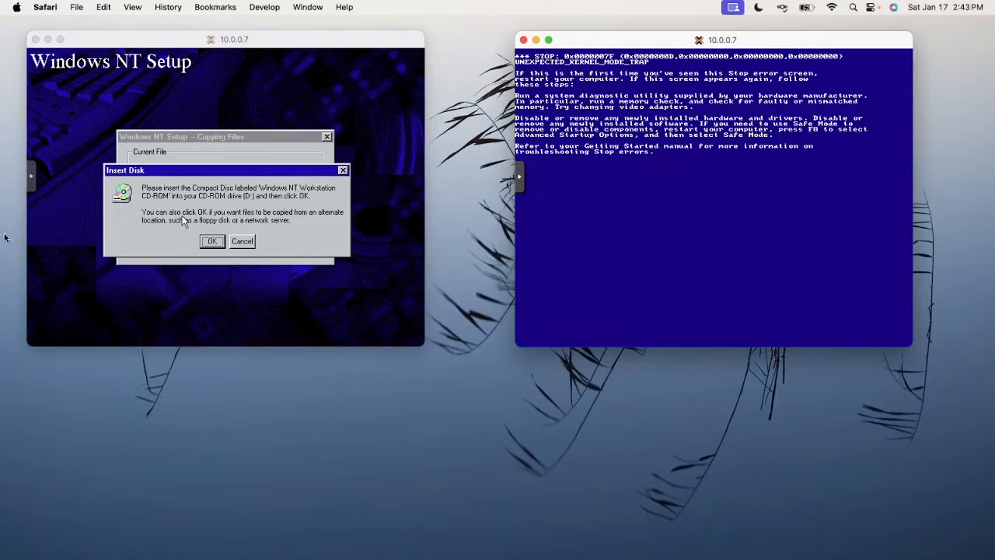
click(29, 262)
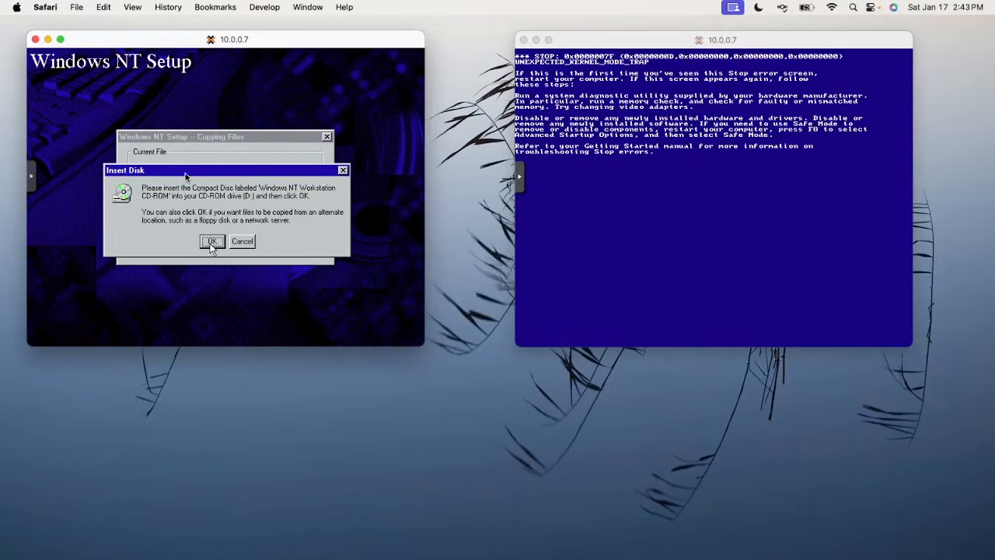
click(211, 244)
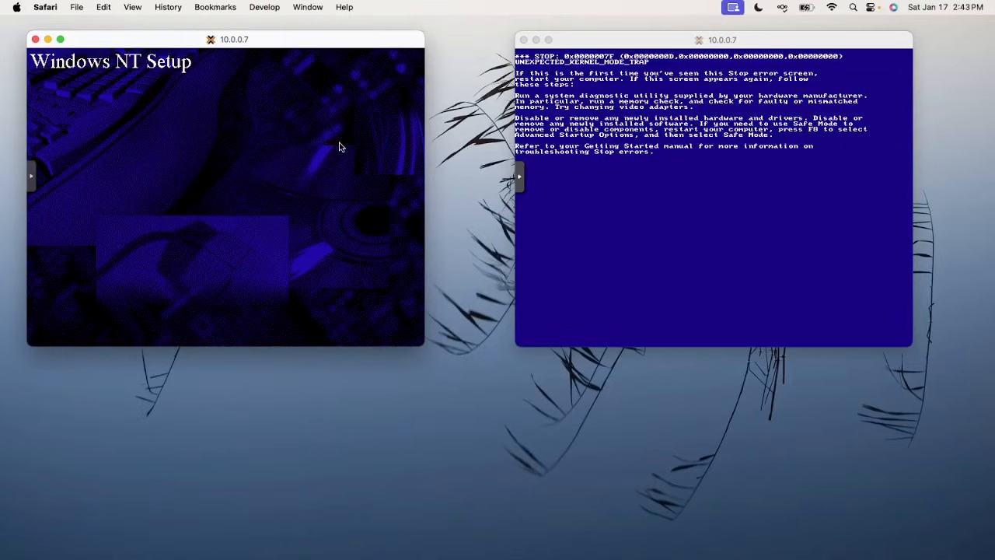
click(539, 152)
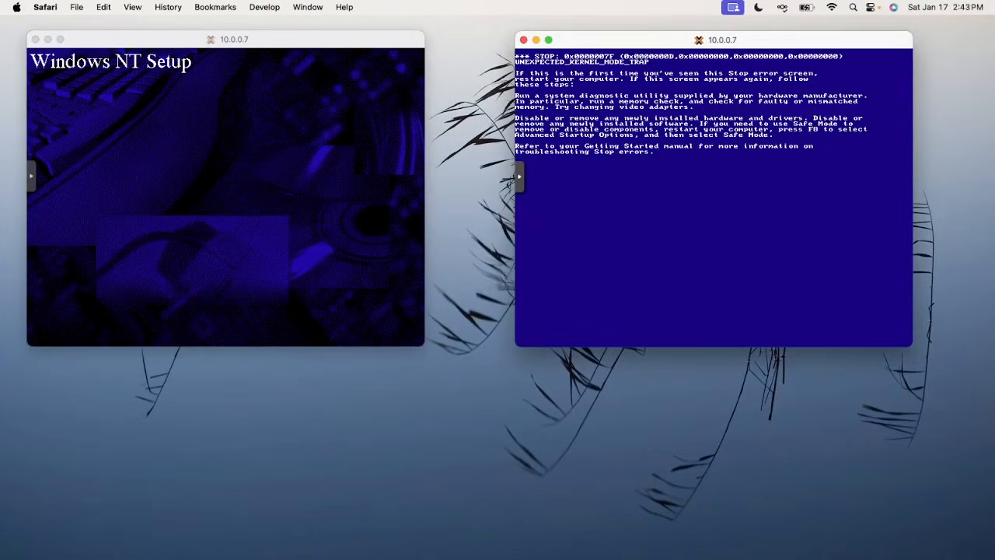
Change VM 103's processor type from pentium2 to 486 in its Hardware settings
drag(466, 559, 180, 21)
click(139, 151)
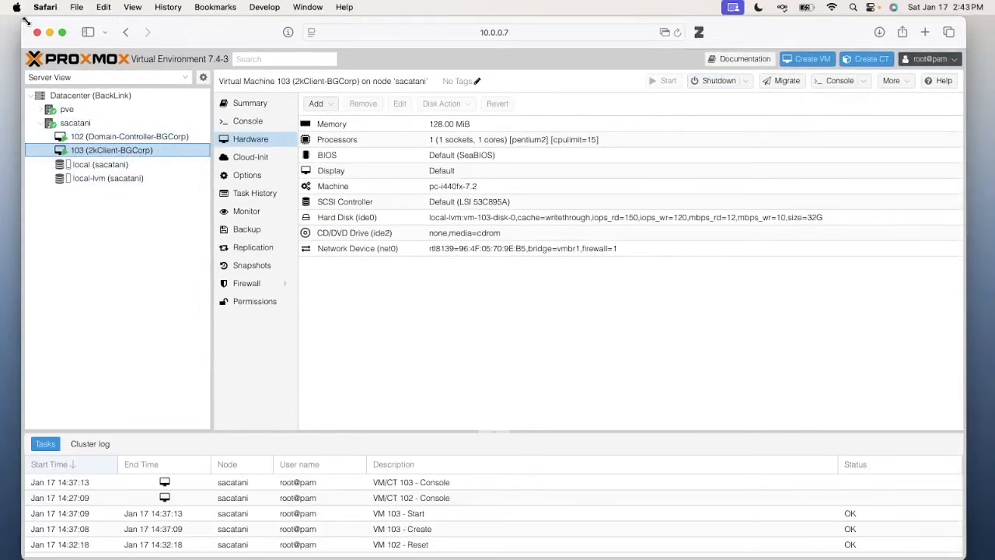
drag(26, 21, 189, 31)
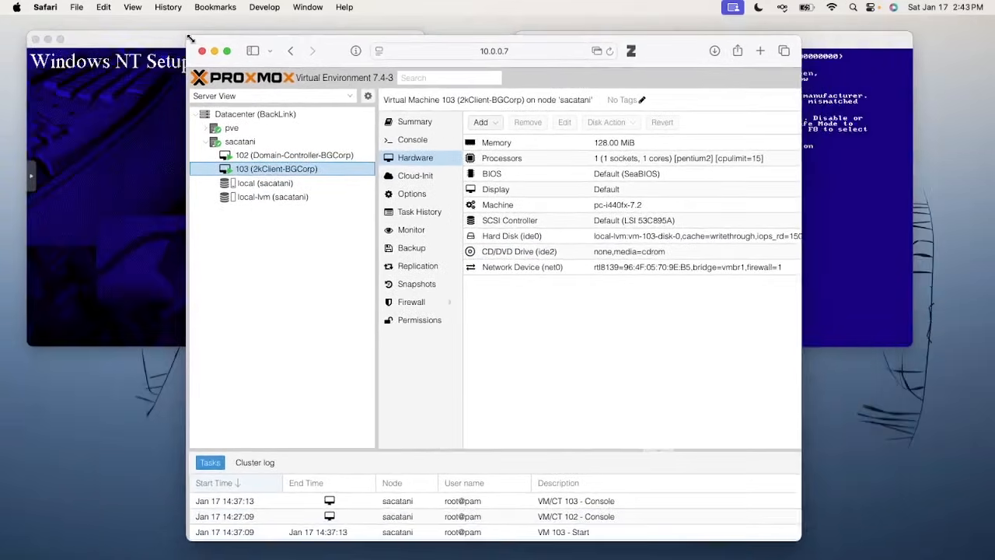
drag(325, 56, 321, 54)
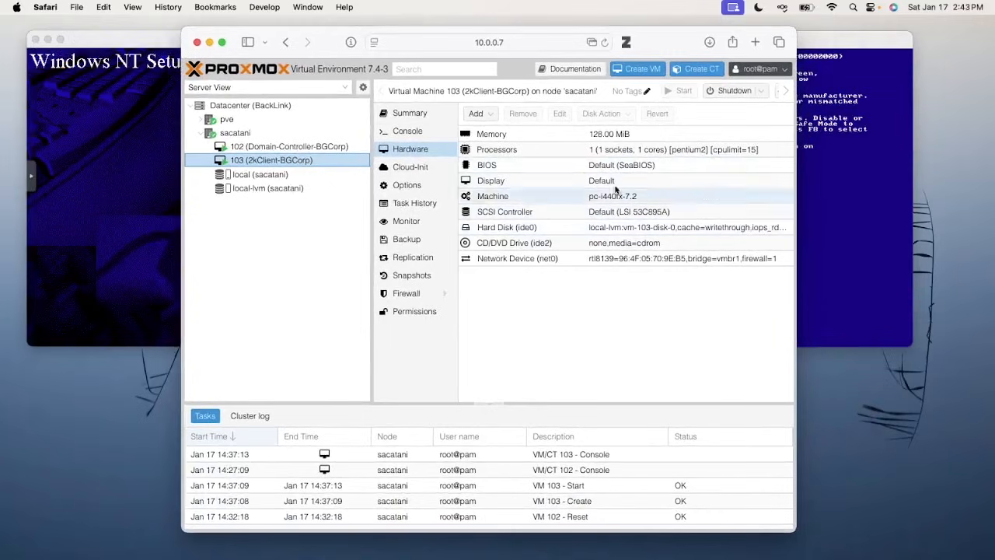
click(525, 151)
double_click(524, 152)
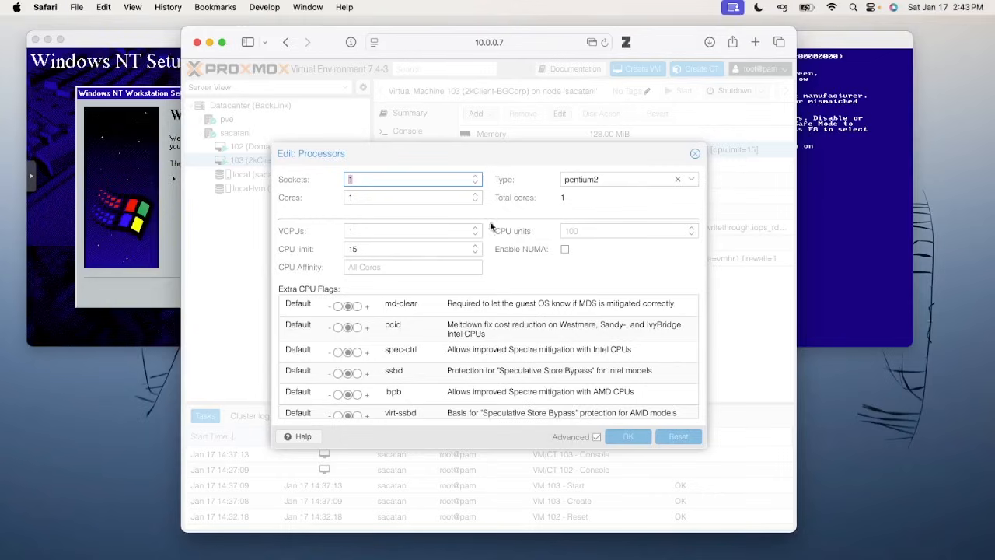
click(600, 174)
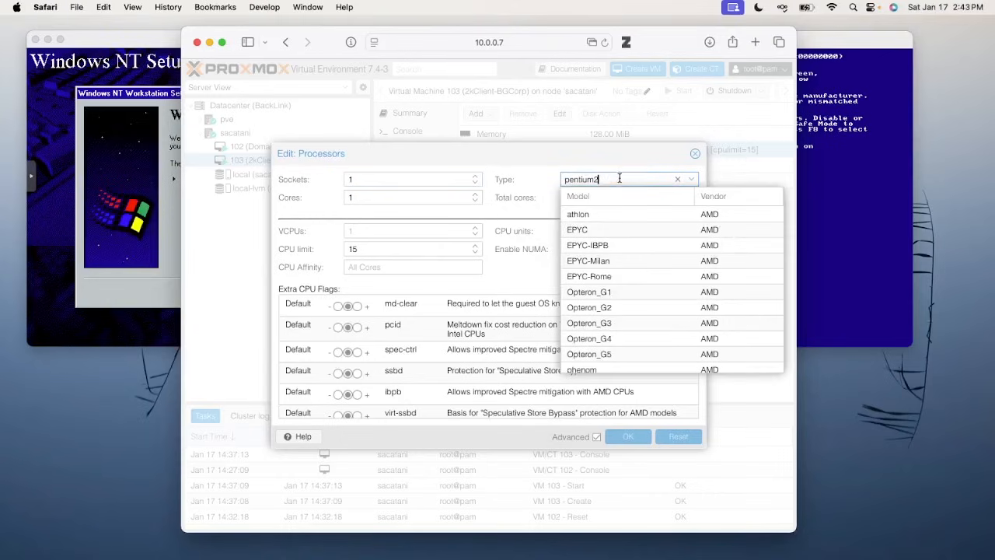
scroll(649, 281, down, 10)
scroll(625, 259, up, 10)
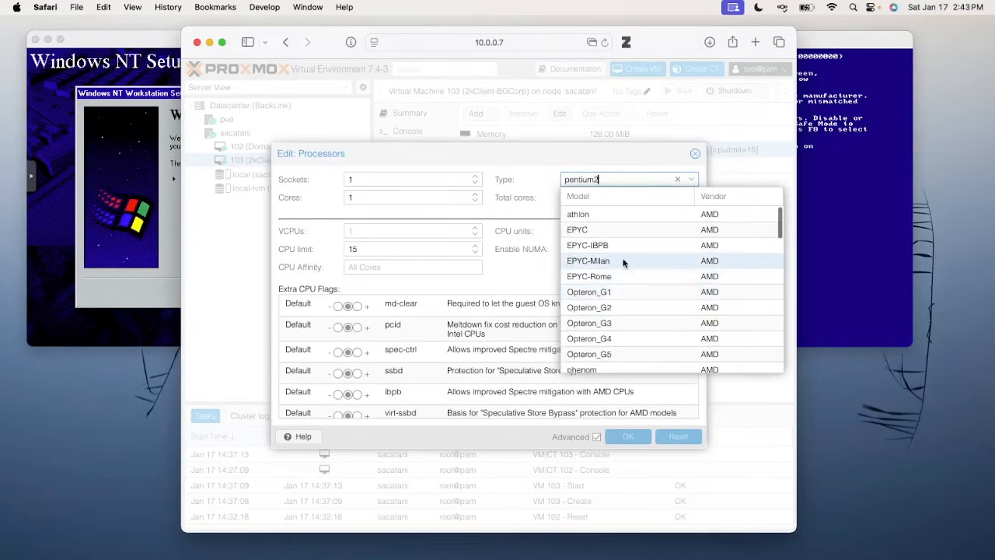
scroll(622, 257, down, 15)
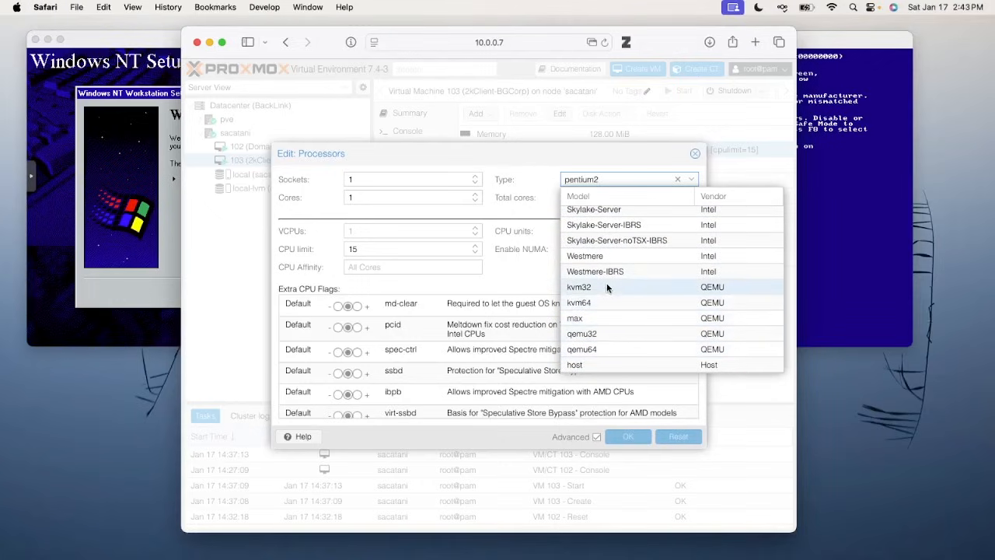
scroll(607, 284, up, 3)
scroll(606, 284, up, 10)
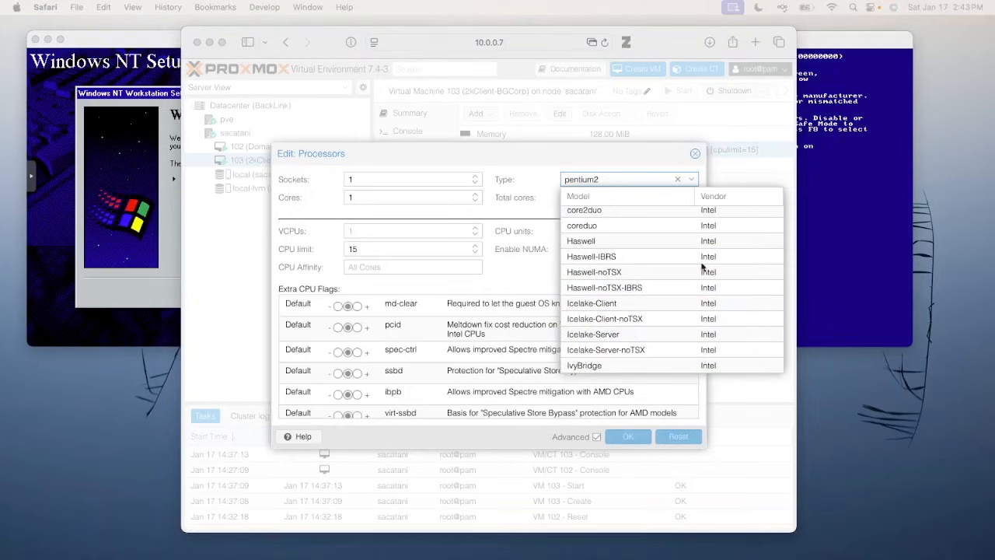
click(608, 180)
text(486)
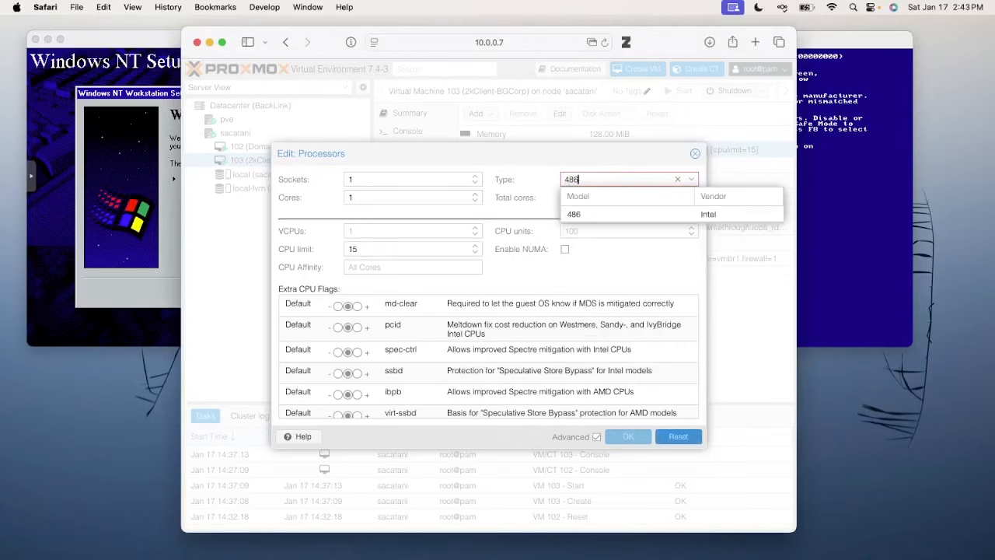
click(610, 214)
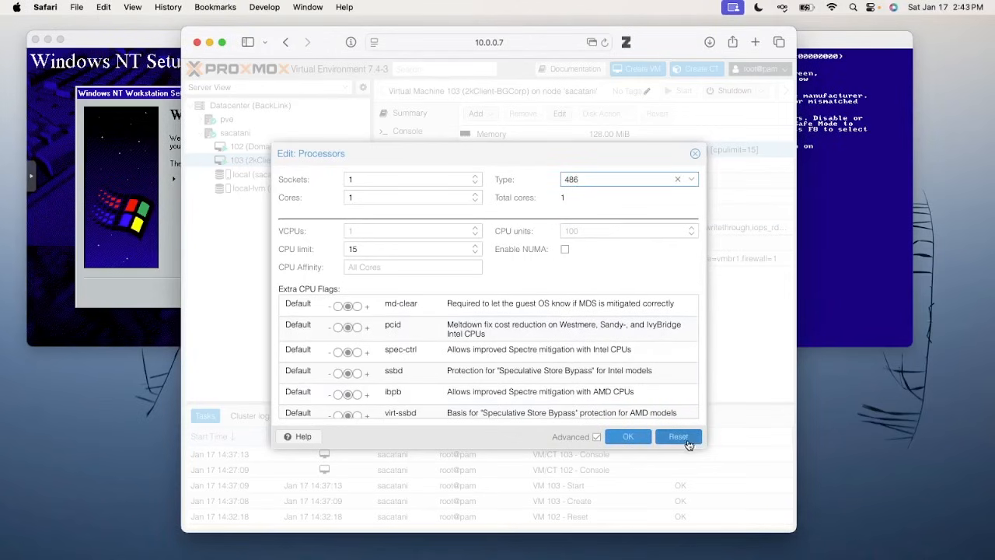
click(627, 439)
Stop VM 103, confirm, and start it again from its console
drag(326, 46, 254, 87)
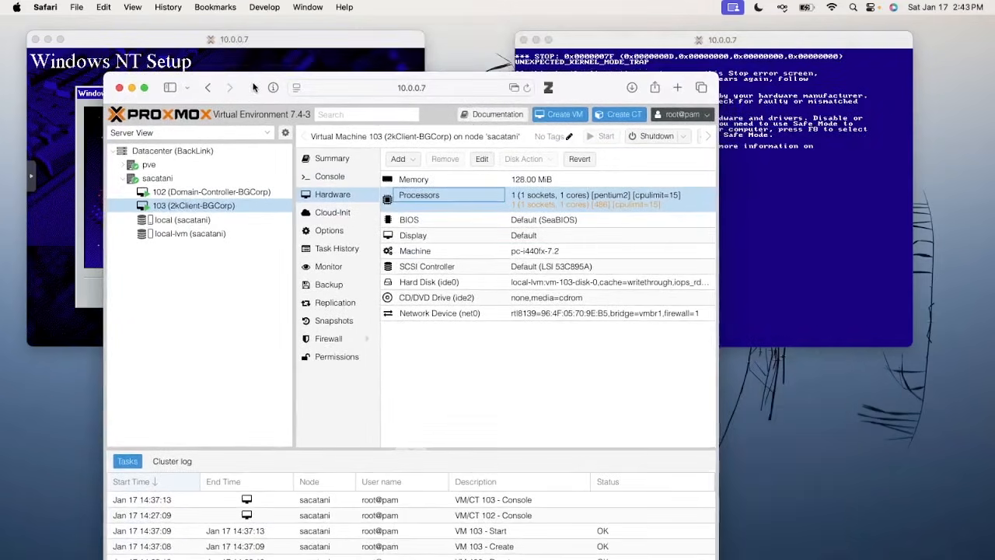
click(684, 136)
click(677, 196)
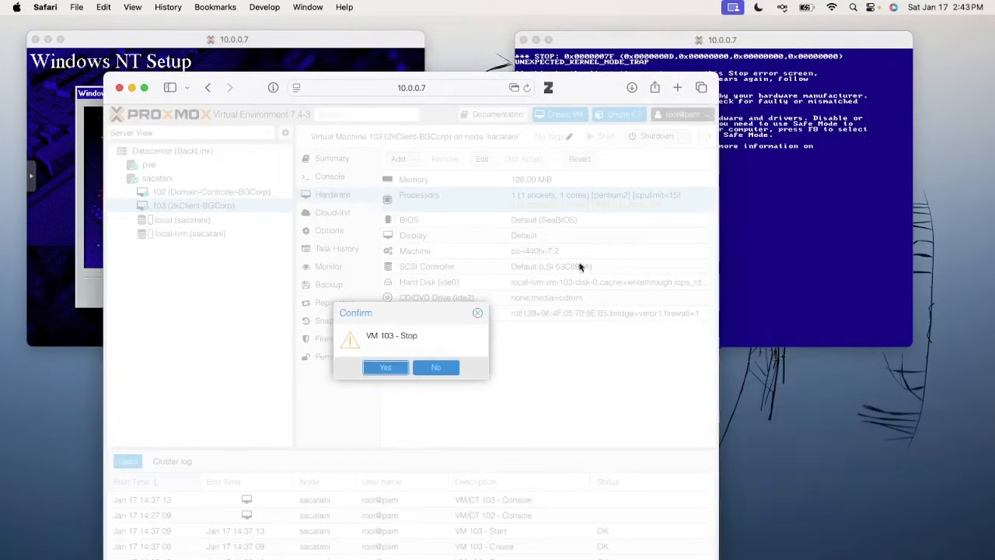
click(395, 370)
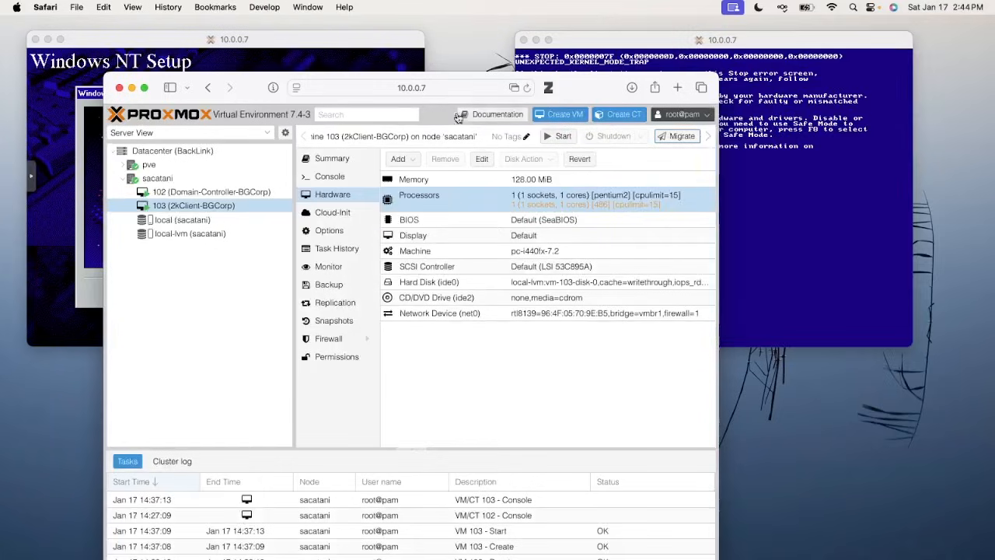
click(782, 215)
click(758, 212)
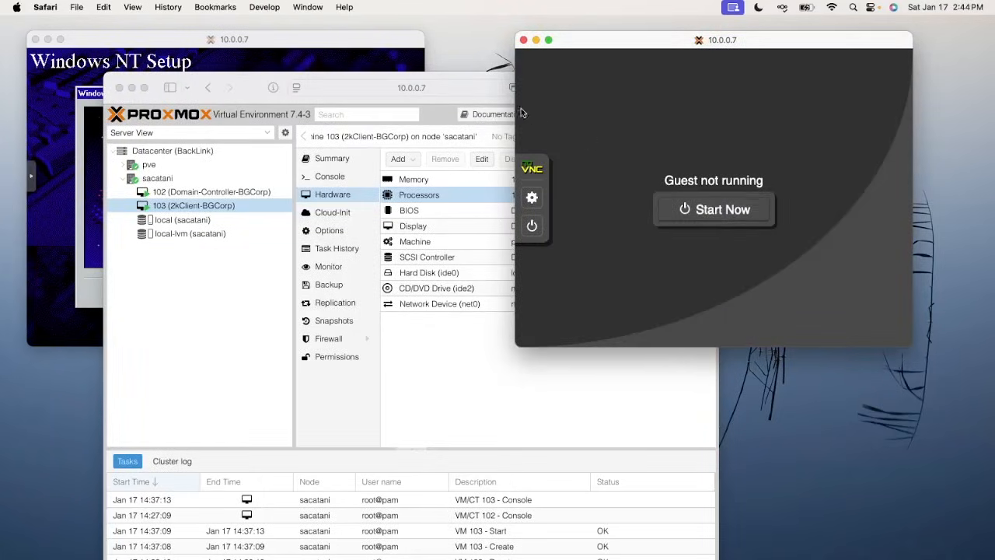
drag(251, 91, 337, 559)
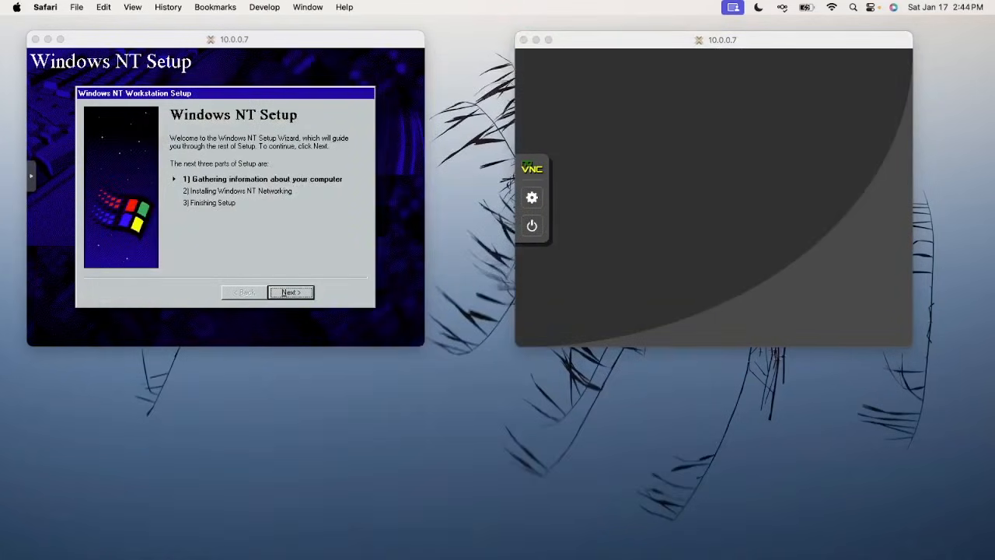
Advance NT setup past the Welcome page, keeping the Typical setup option
click(261, 196)
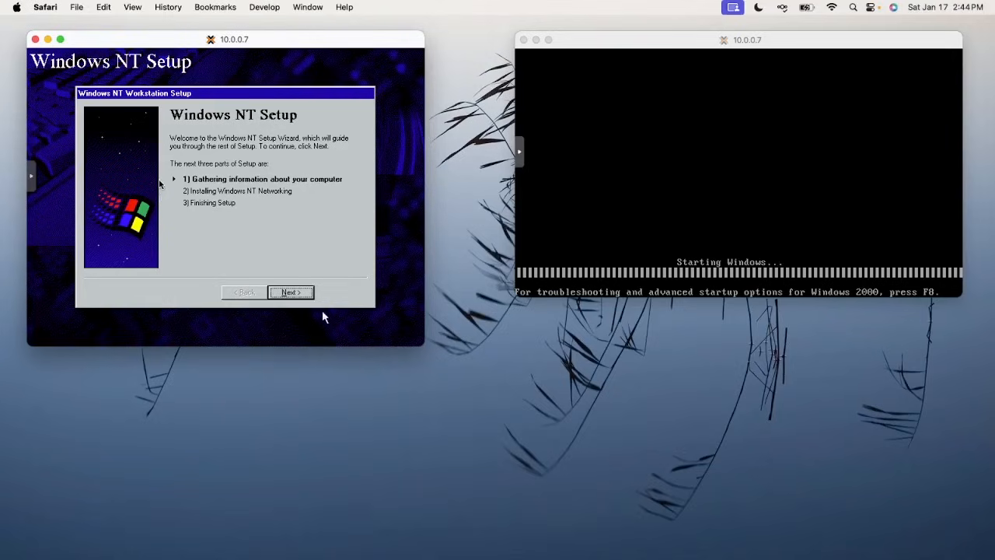
click(300, 293)
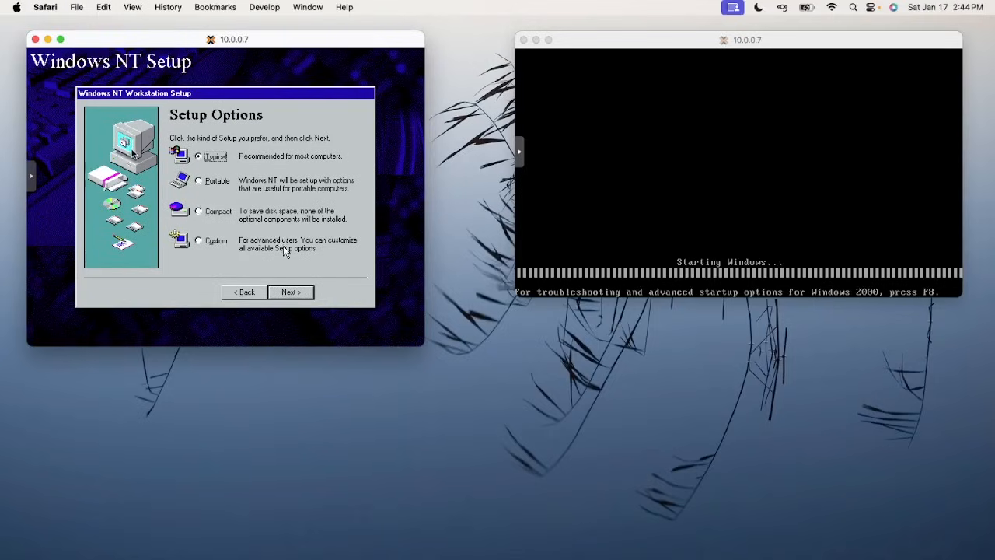
click(289, 293)
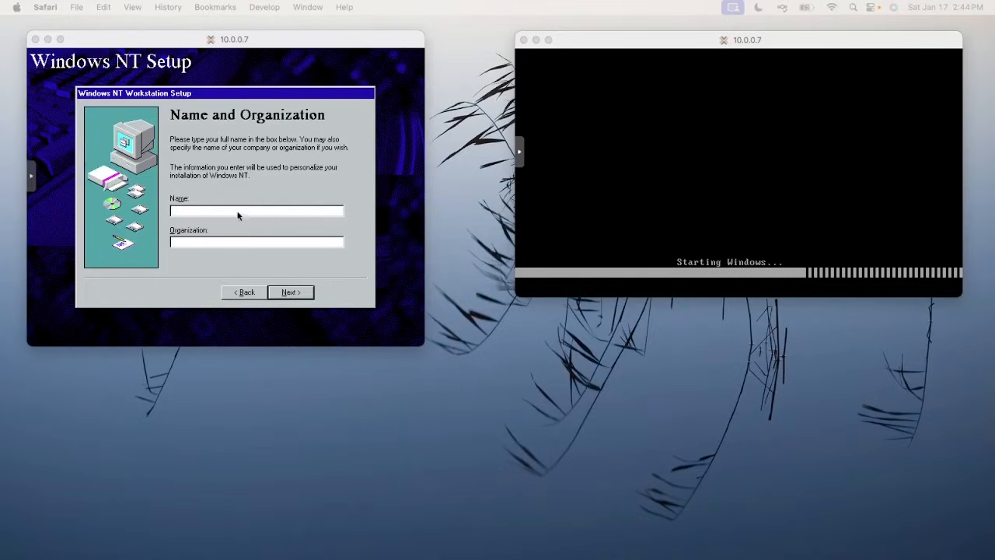
Enter the user's name and organization 'BG Corp', then type the product ID on Registration
click(238, 215)
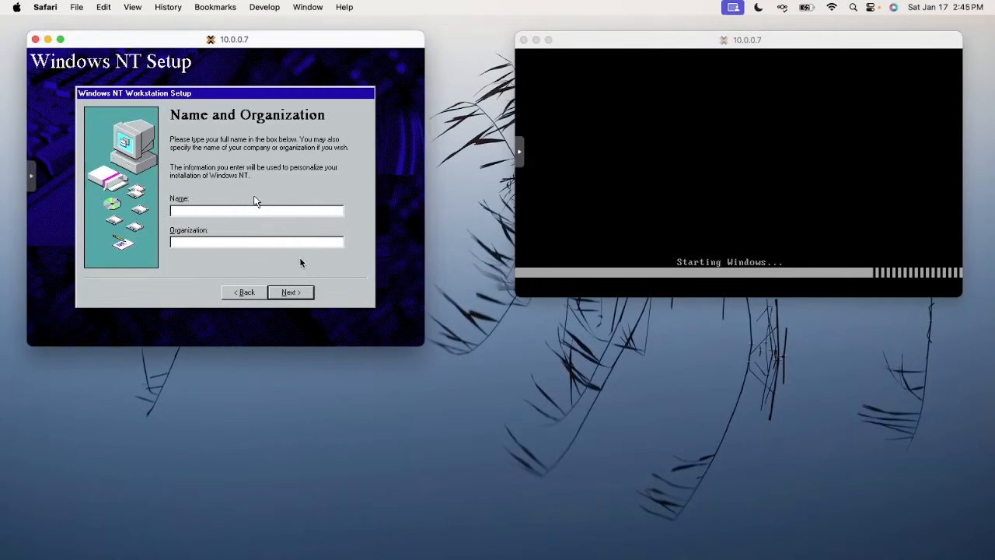
text(Ryan Reynolds)
key(Tab)
text(BG Corp)
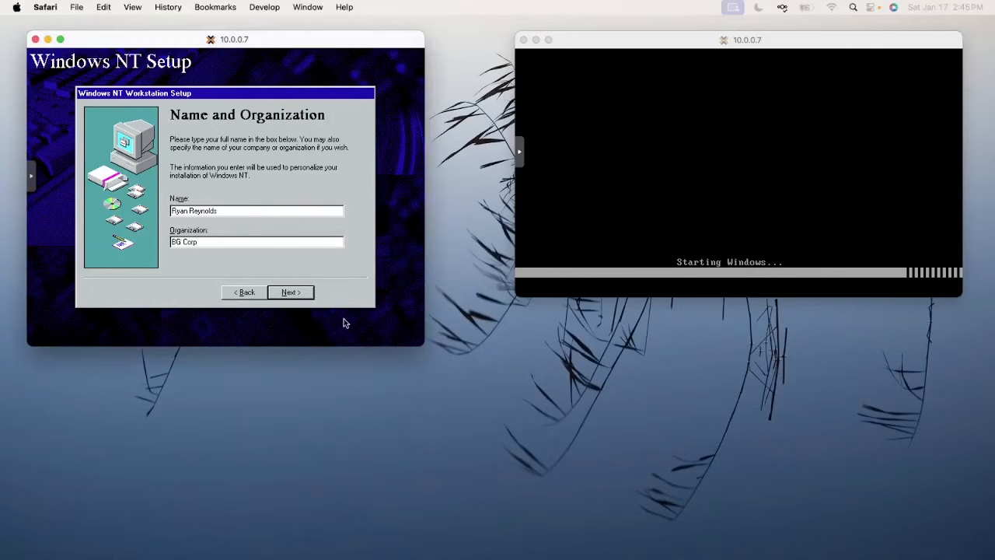
click(296, 297)
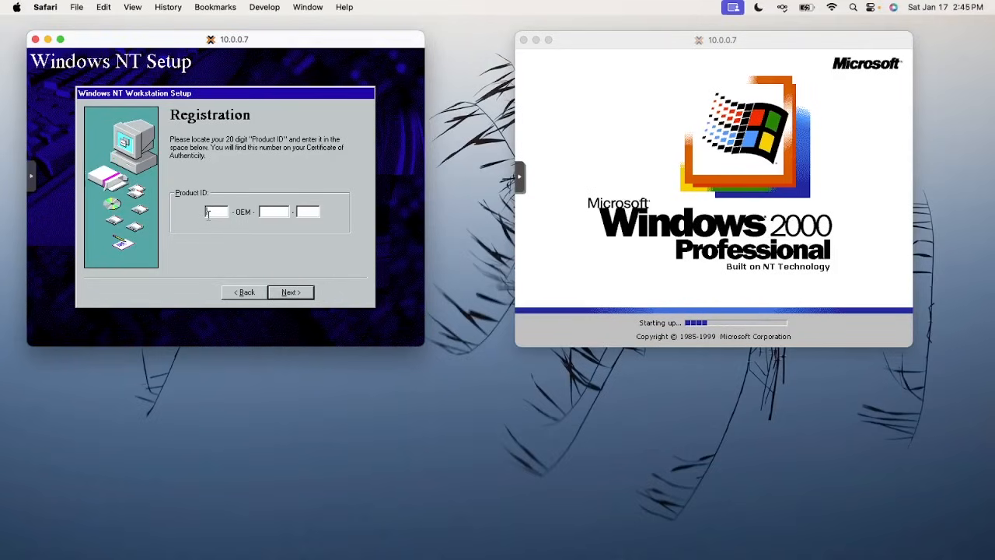
Submit the product ID and set the computer name to OFFICESERVER, correcting a mistyped entry
click(277, 294)
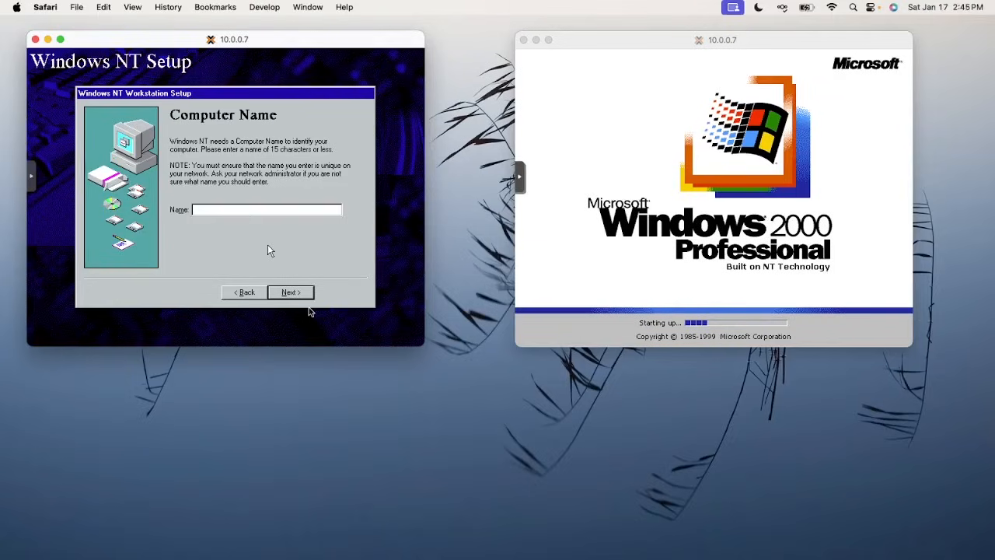
text(BACKOFFICESERVE)
key(BackSpace)
key(BackSpace)
key(BackSpace)
key(BackSpace)
key(BackSpace)
key(BackSpace)
key(BackSpace)
key(BackSpace)
key(BackSpace)
key(BackSpace)
key(BackSpace)
key(BackSpace)
key(BackSpace)
key(BackSpace)
key(BackSpace)
text(OFFICESERVER)
key(Return)
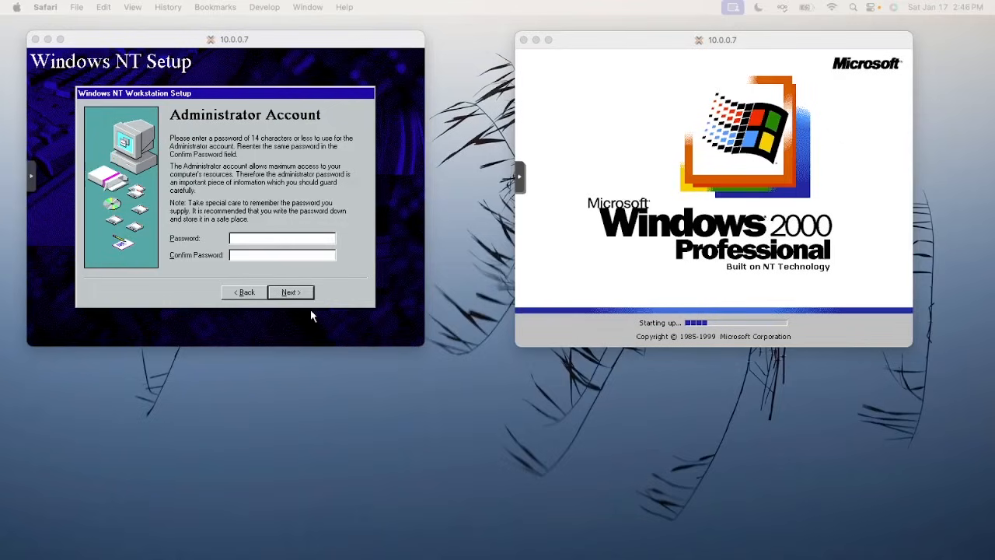
Note the administrator password in TextEdit and enter it in the NT password fields
drag(458, 559, 424, 225)
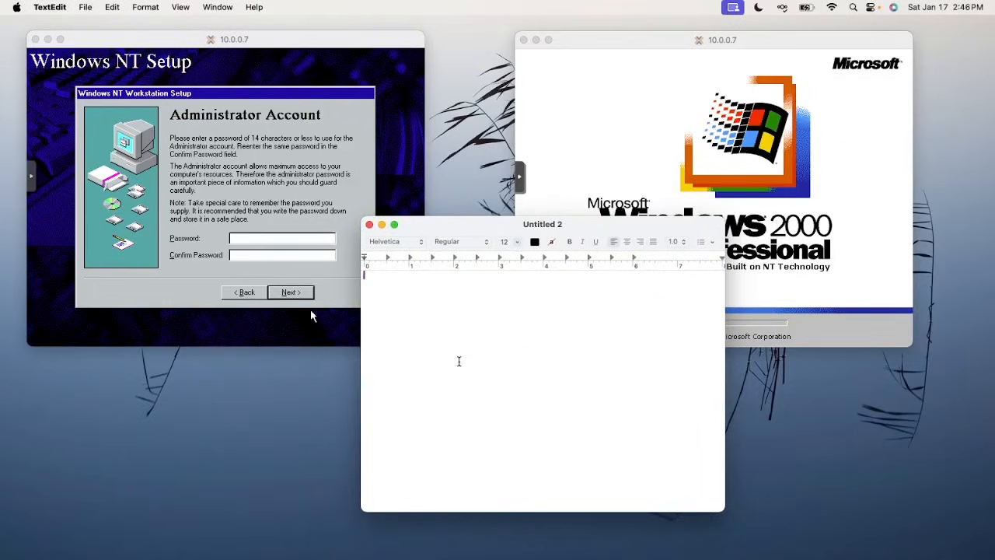
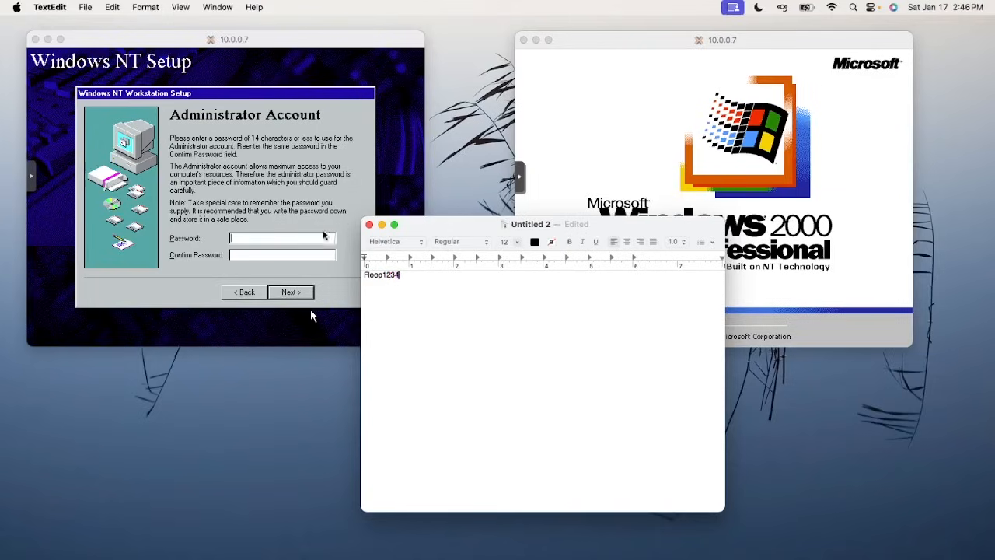
click(315, 237)
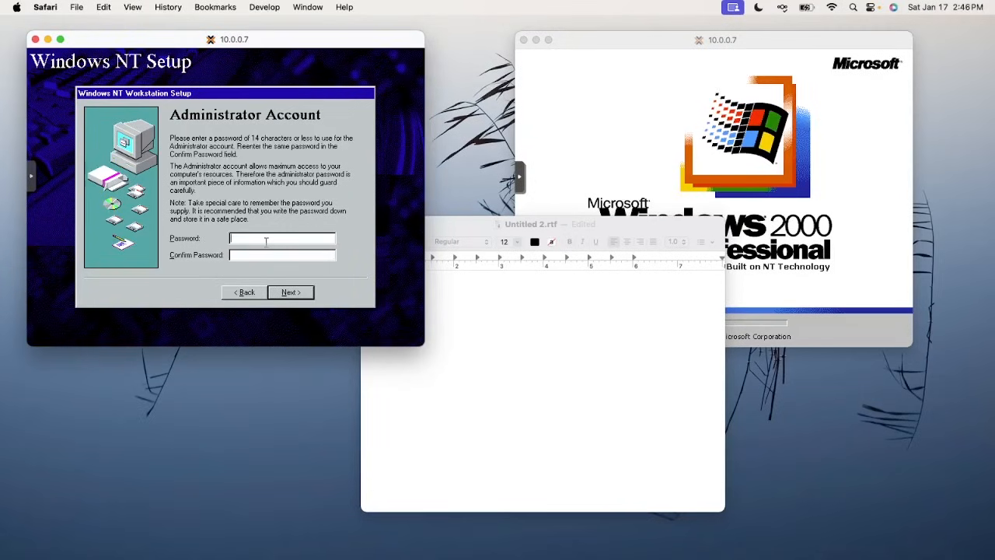
text(*****)
Label the noted password 'Backoffice Server:' and move the notes away from the console
click(573, 381)
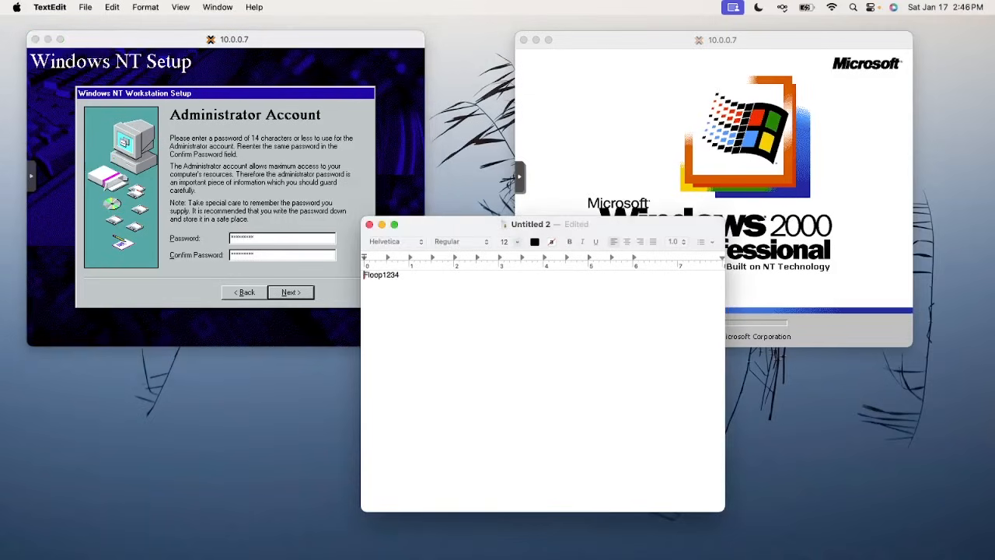
text(Backoffice Server:)
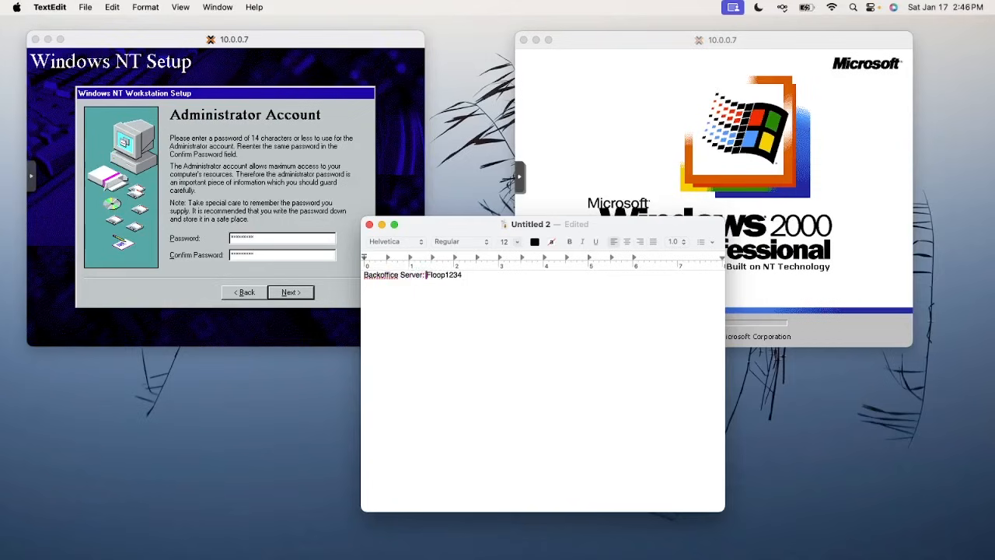
drag(455, 231, 483, 559)
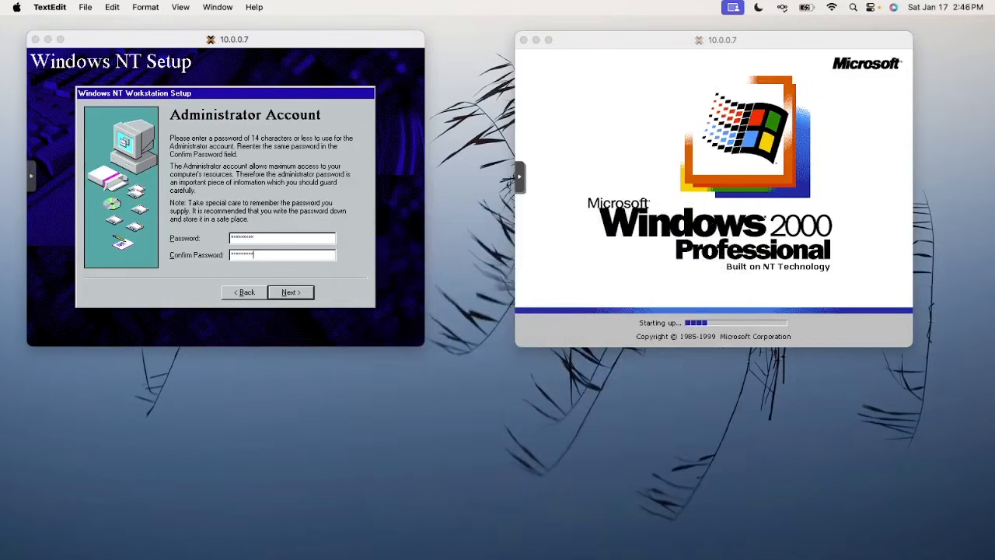
click(314, 316)
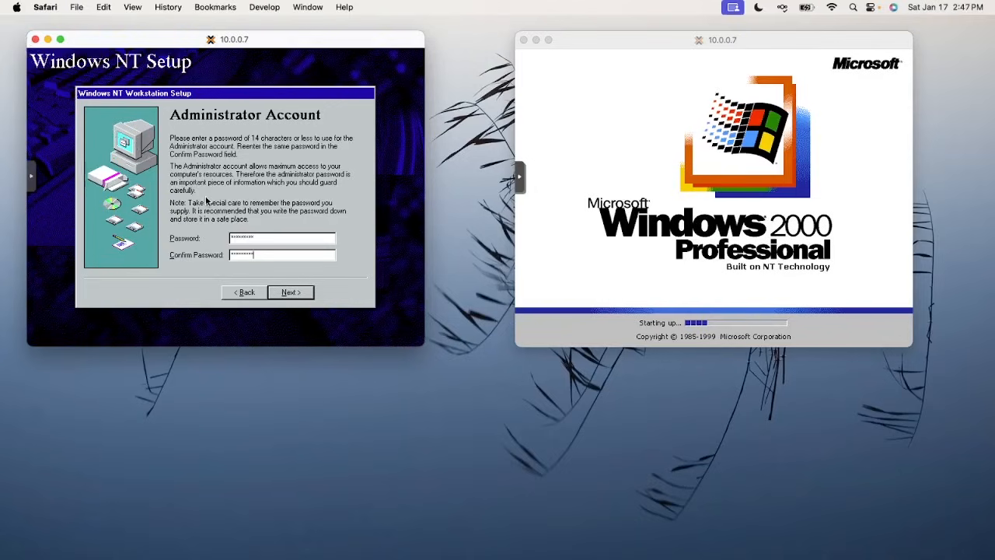
Accept the password, emergency repair disk, common components and wired-network pages to reach Network Adapters
click(289, 293)
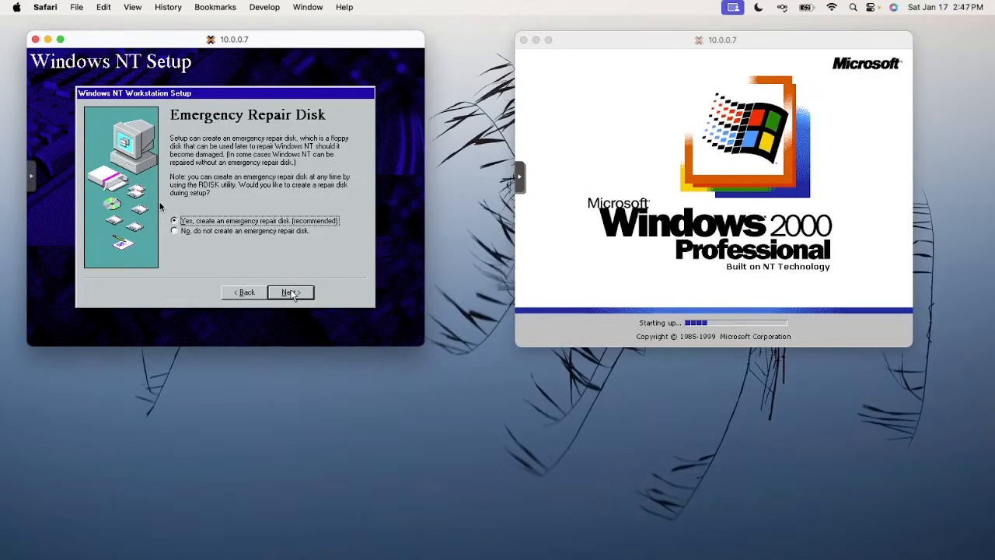
click(291, 293)
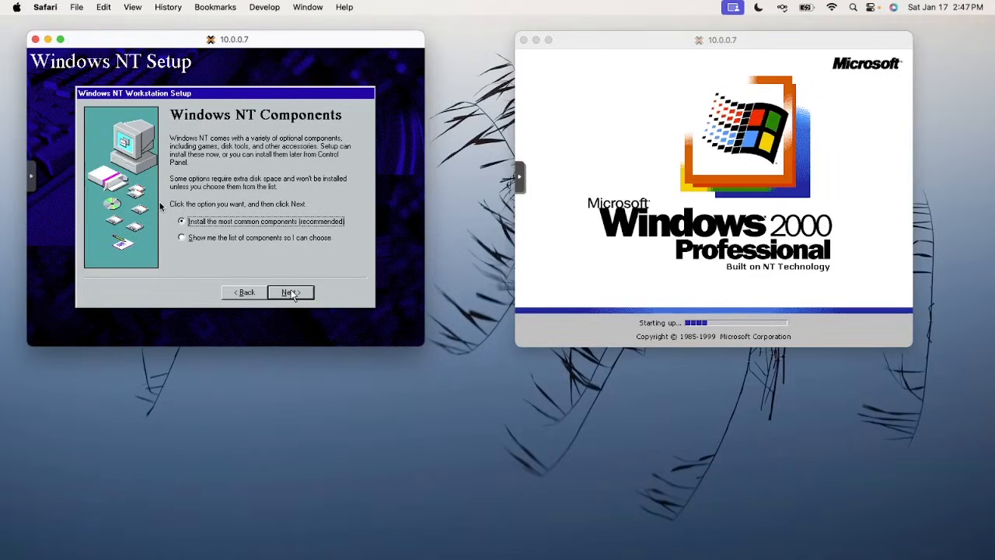
click(290, 293)
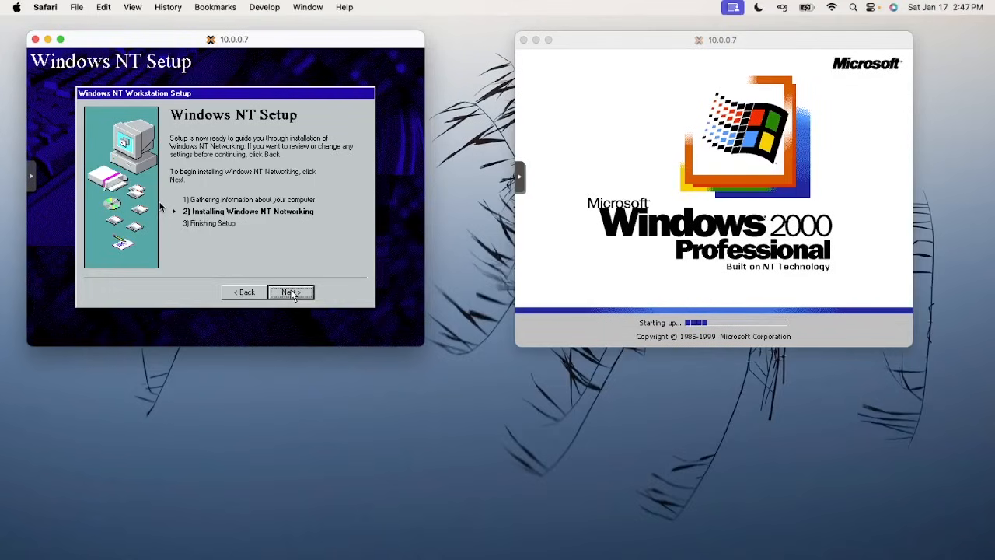
click(291, 293)
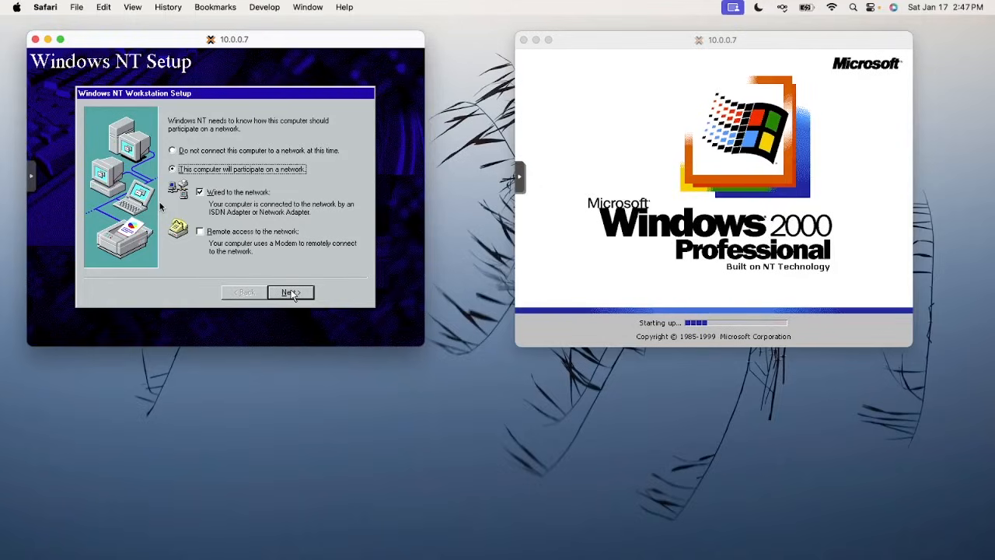
click(290, 293)
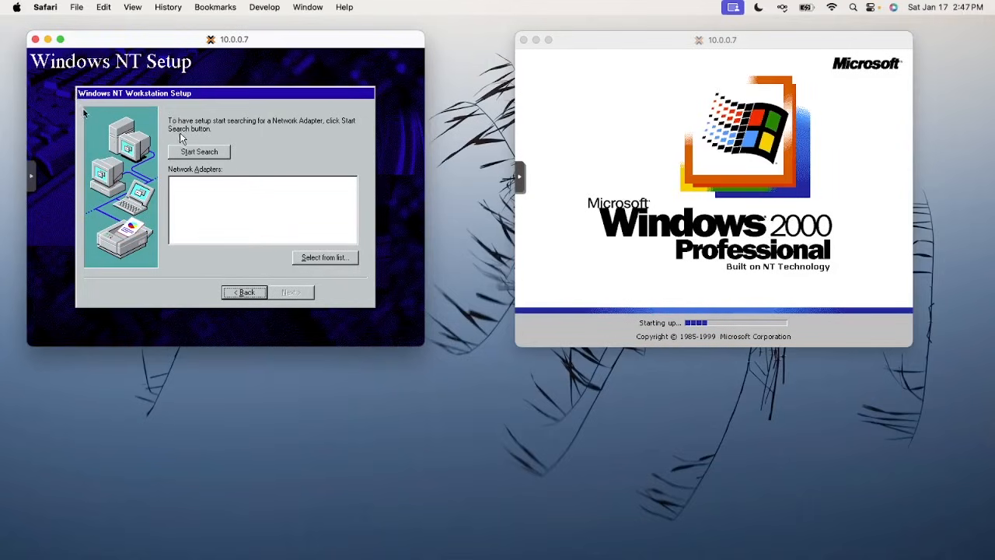
Search for a network adapter, then open the adapter list to choose one manually
click(200, 152)
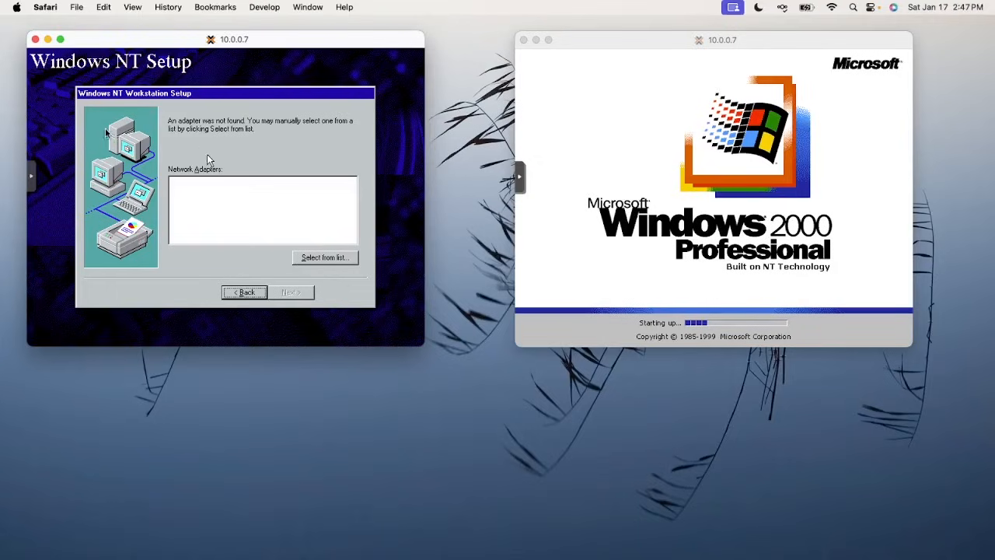
click(344, 268)
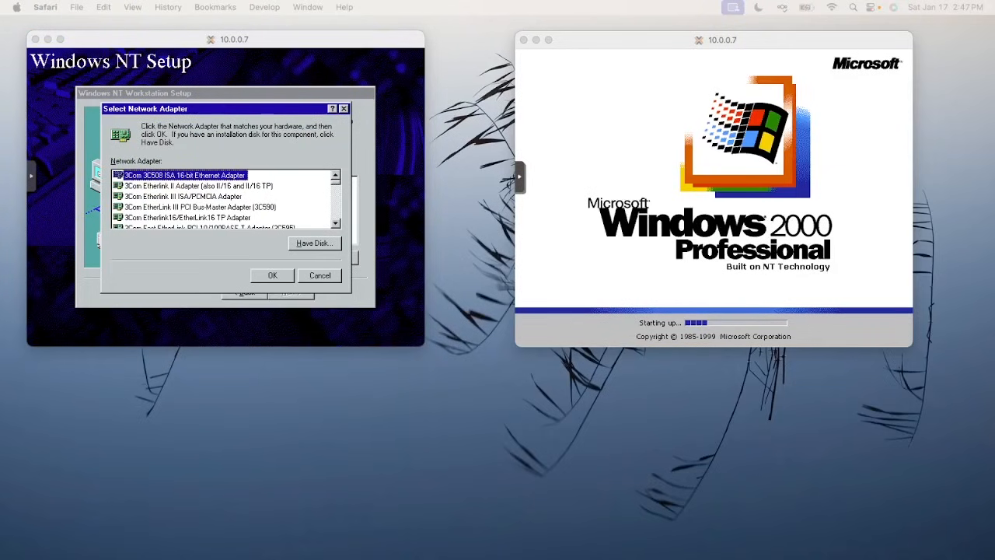
key(ctrl+Up)
key(ctrl+Up)
key(ctrl+Up)
key(ctrl+Up)
Open The Retro Web's Realtek RTL8139 page and download rtl8139.zip, allowing downloads from the site
drag(669, 555, 424, 59)
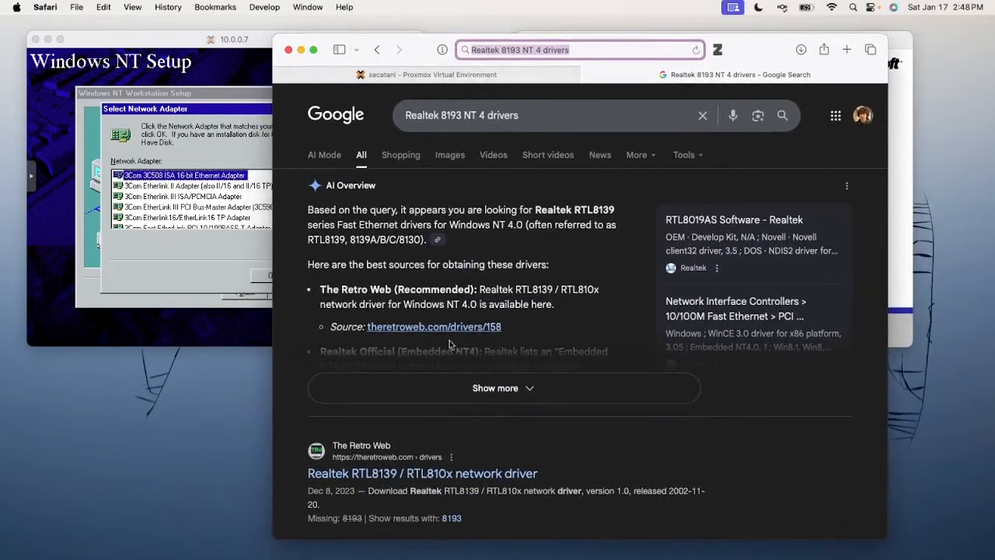
scroll(459, 296, down, 5)
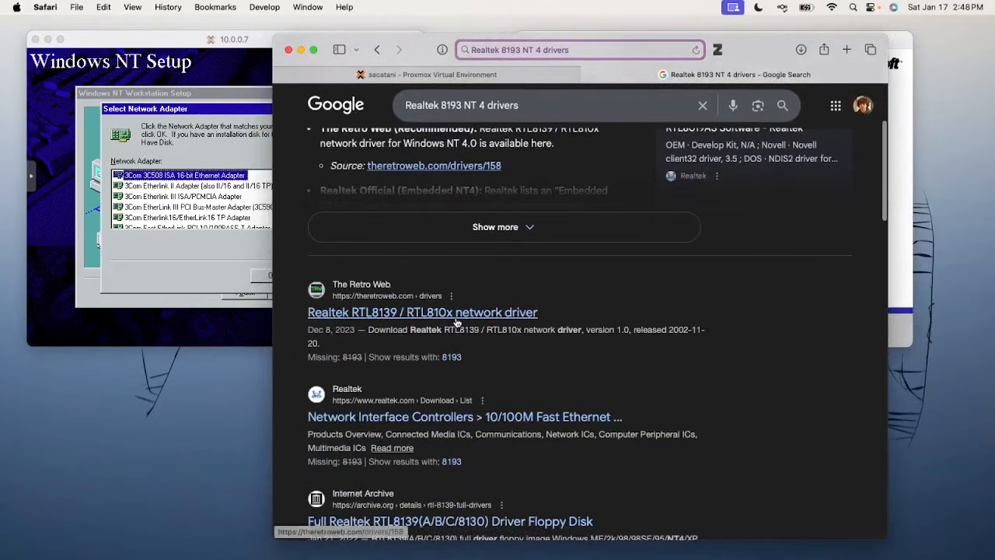
click(456, 318)
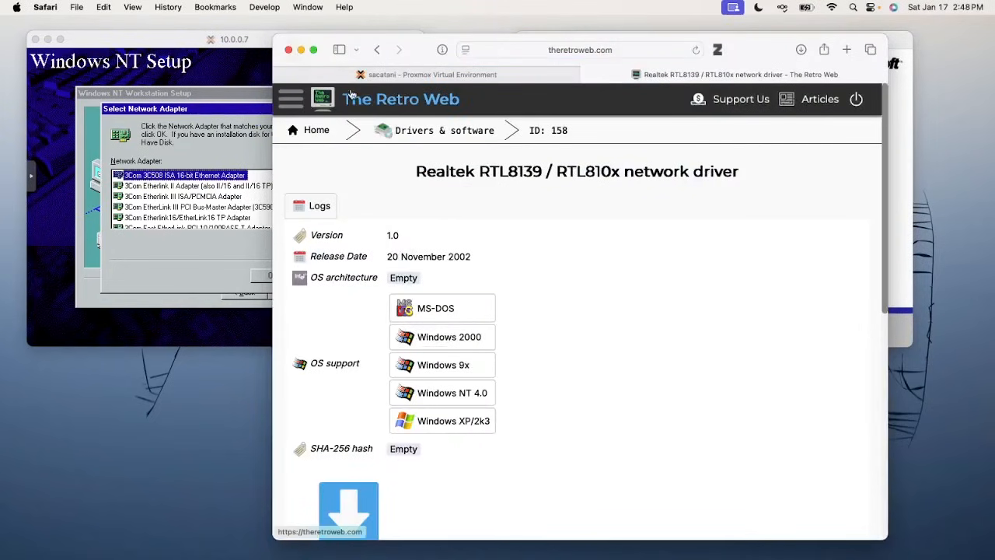
scroll(513, 198, down, 4)
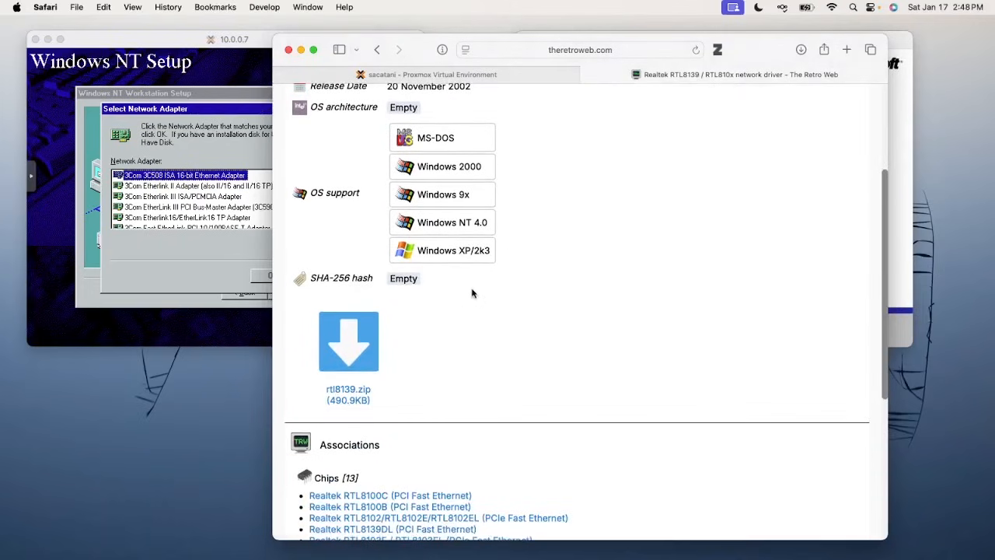
scroll(464, 272, up, 1)
scroll(470, 245, up, 3)
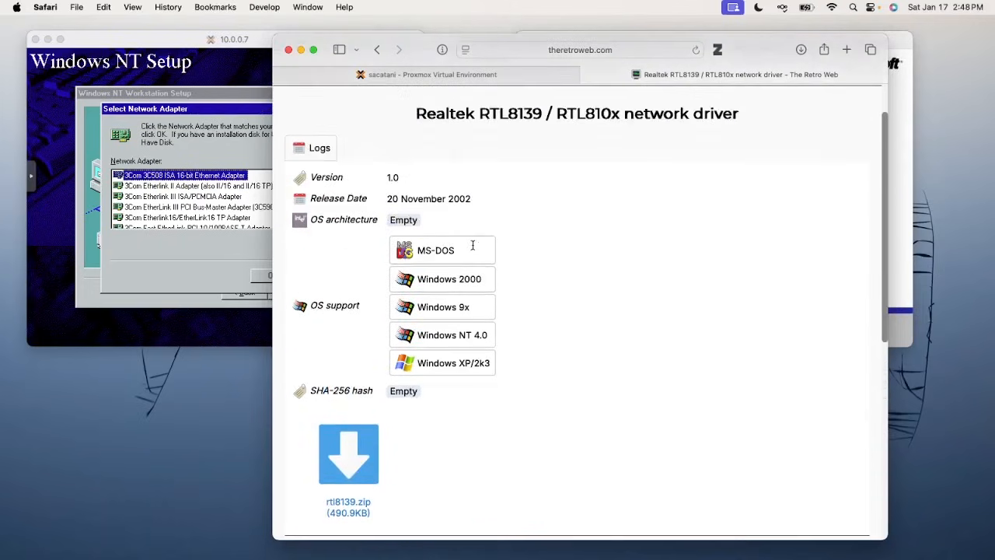
scroll(510, 175, down, 8)
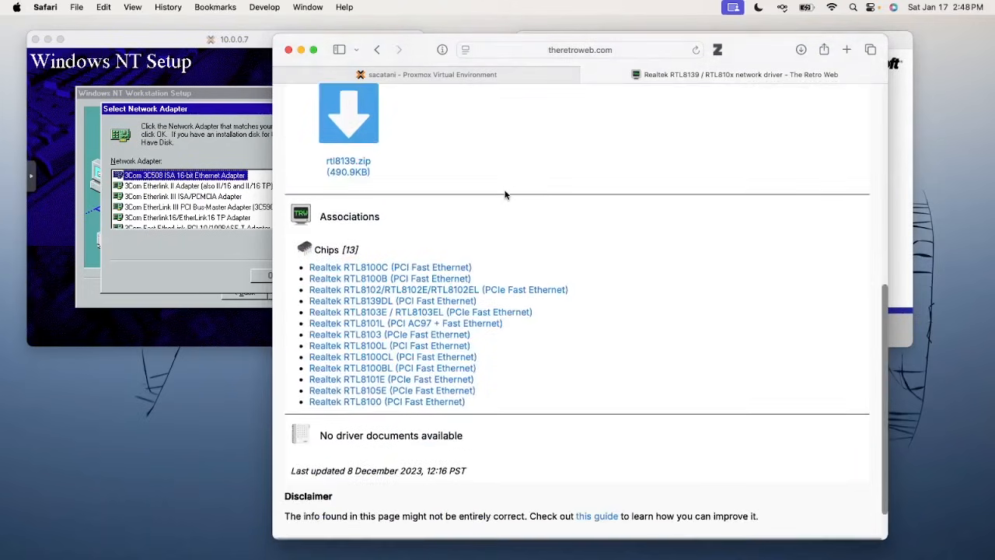
scroll(505, 194, down, 2)
scroll(505, 194, up, 7)
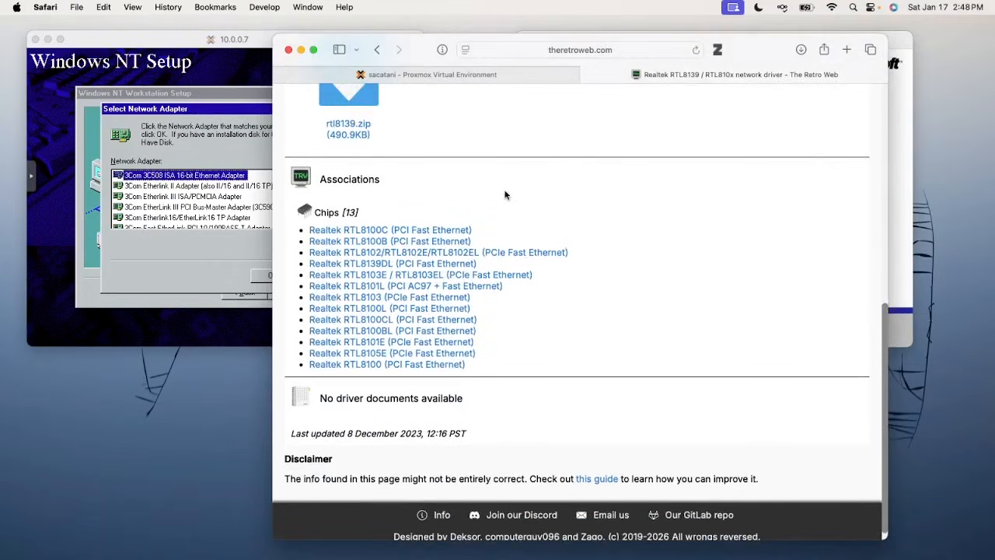
click(349, 310)
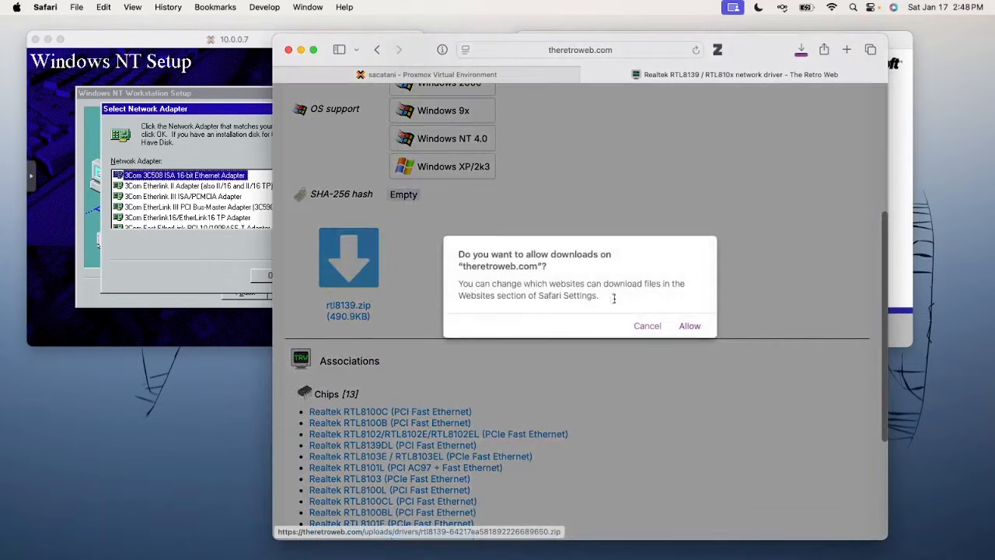
click(690, 326)
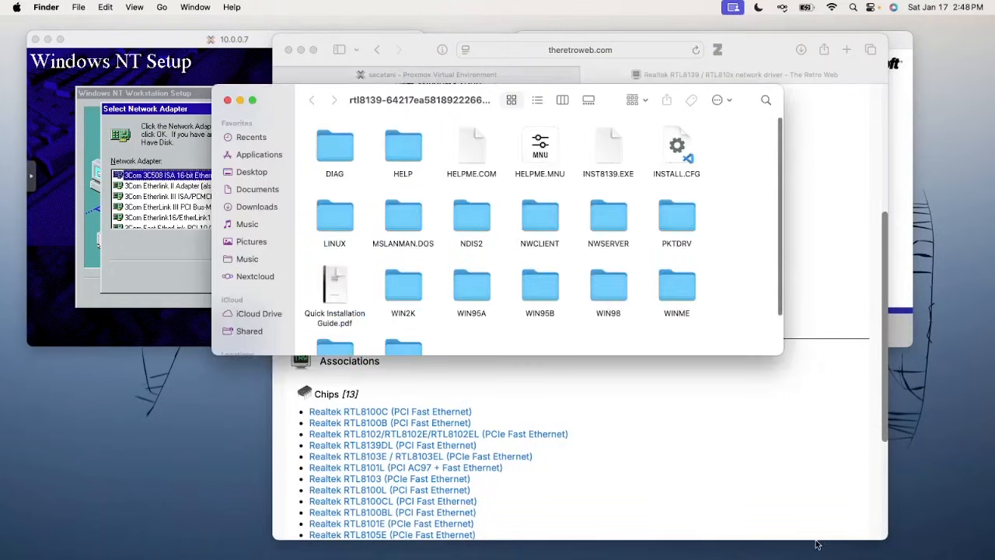
Inspect the WINNT40 driver folder in the extracted rtl8139 download, then close the Finder window
scroll(691, 330, down, 3)
double_click(327, 304)
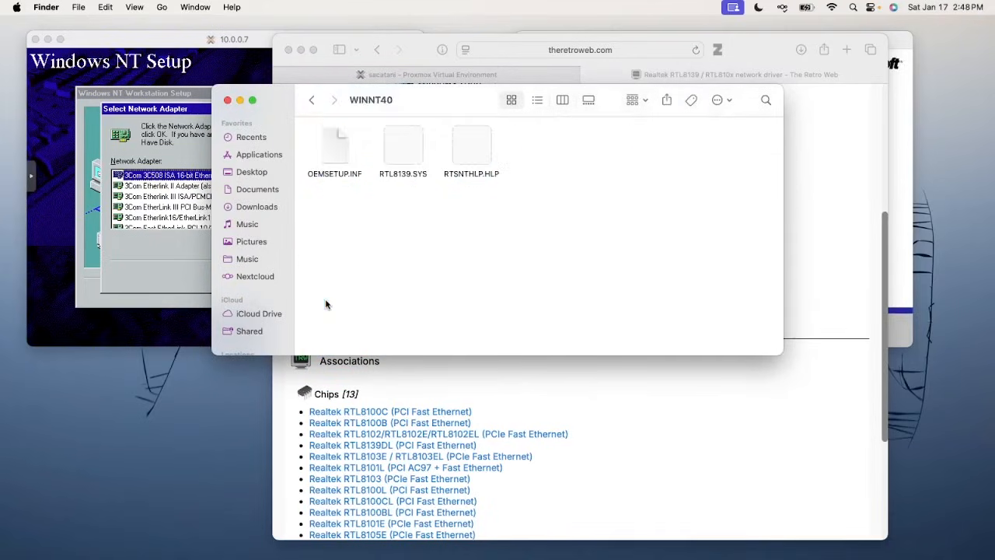
click(314, 101)
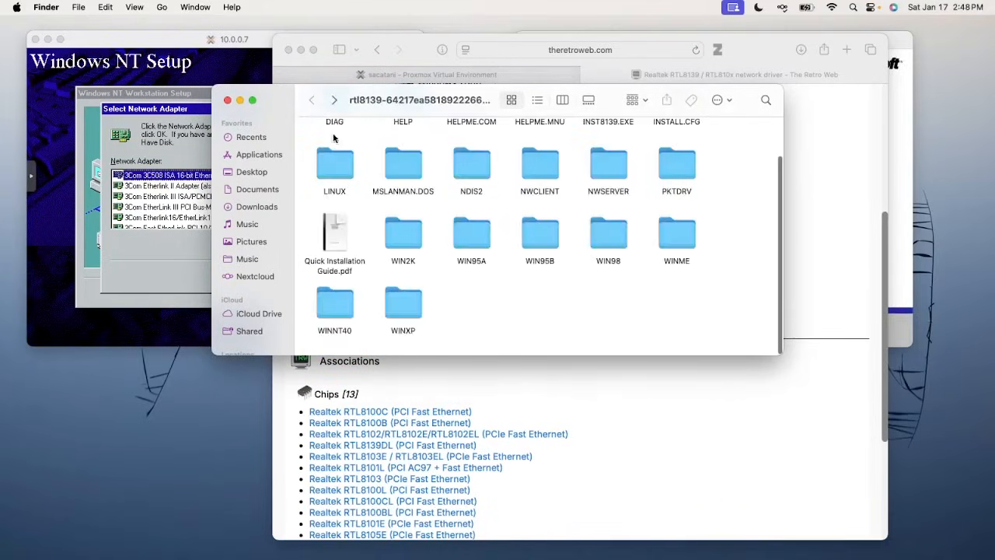
scroll(409, 196, up, 3)
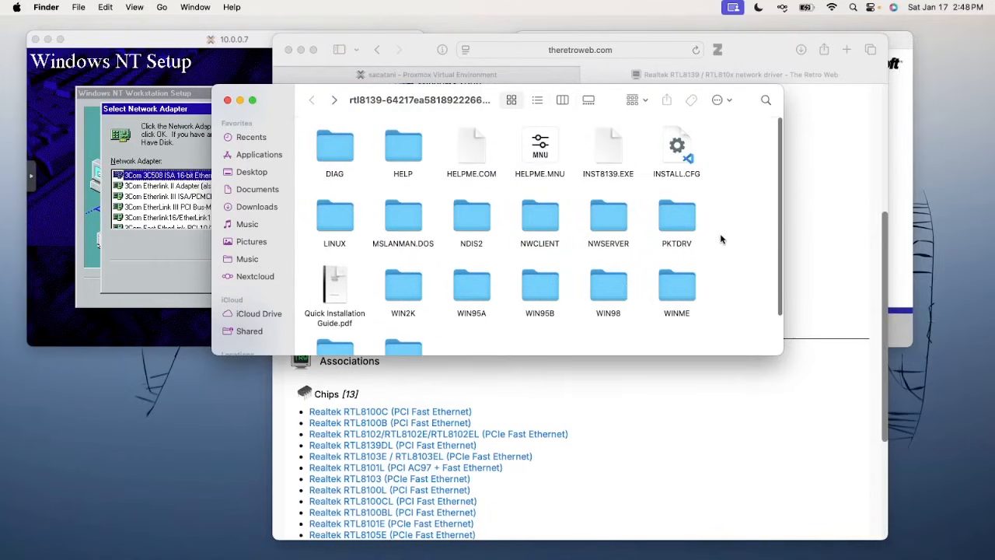
key(super+h)
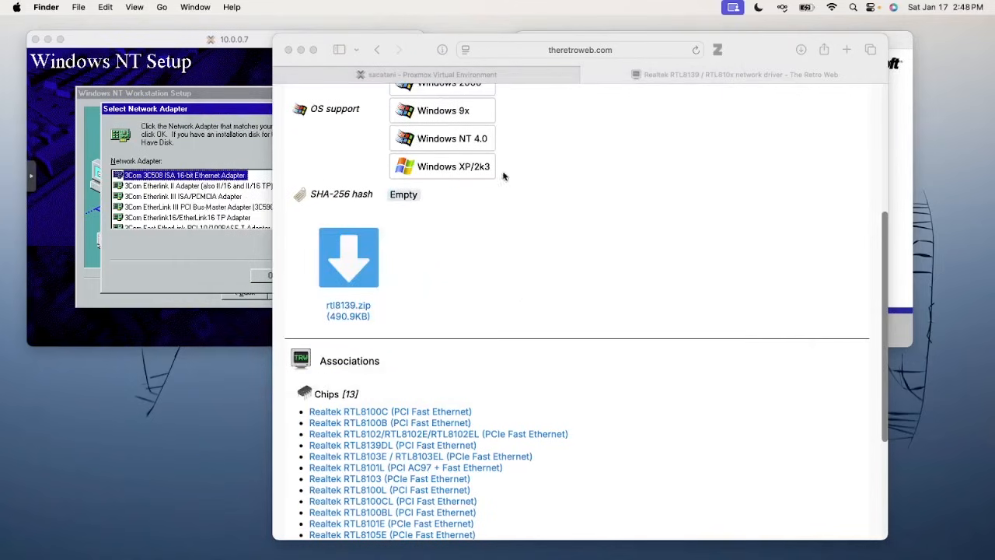
Download the ISO image from archive.org's RTL8139 driver floppy page, then close Proxmox's network device dialog
click(377, 50)
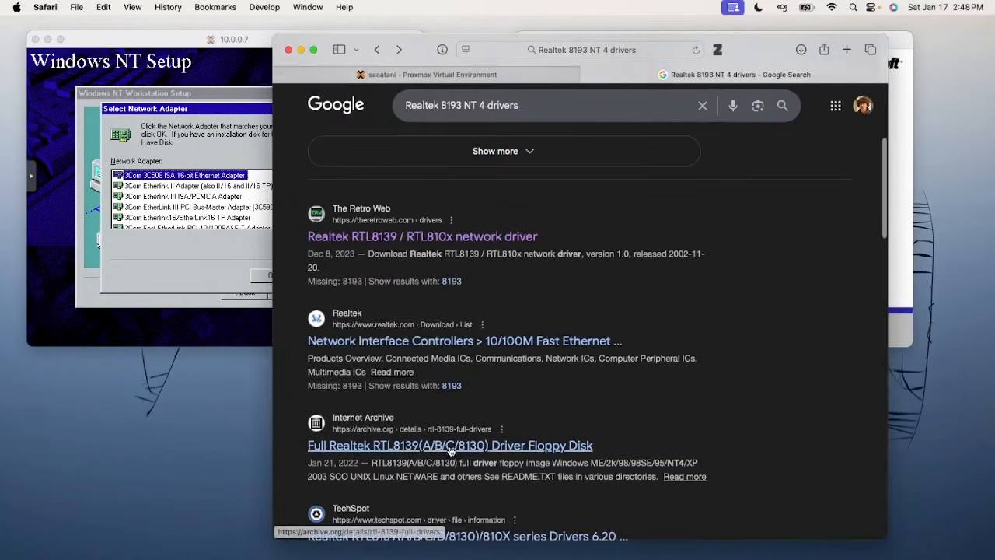
click(451, 448)
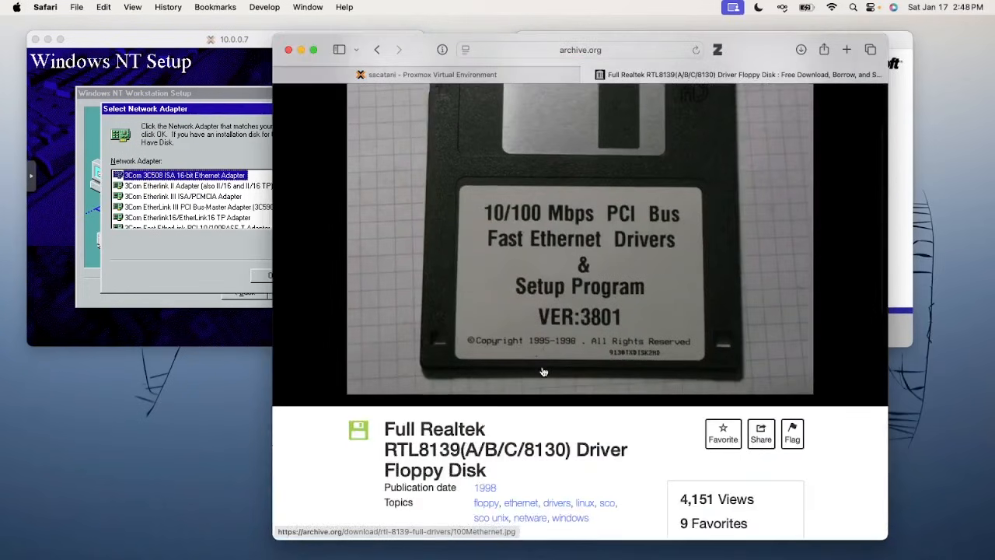
scroll(543, 372, down, 3)
click(702, 452)
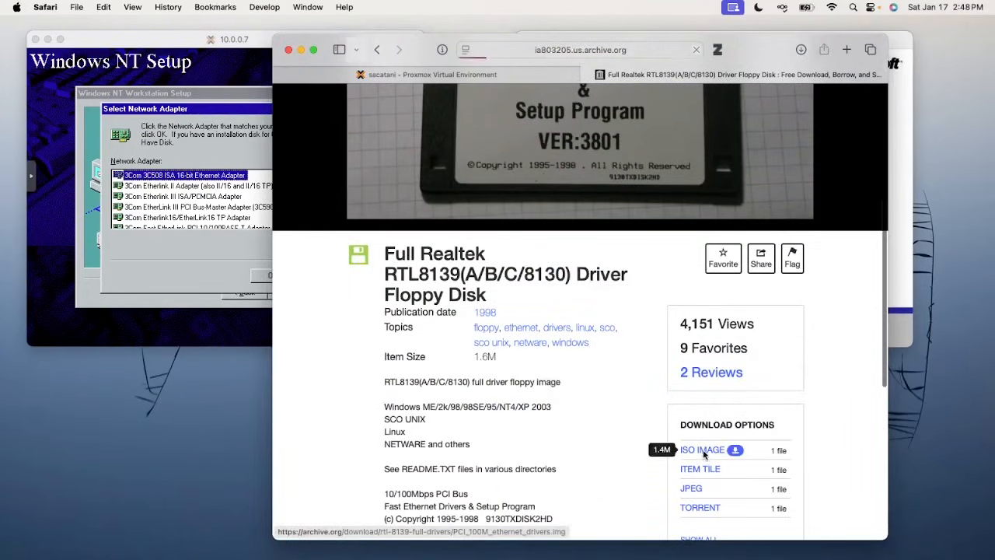
click(428, 75)
click(755, 239)
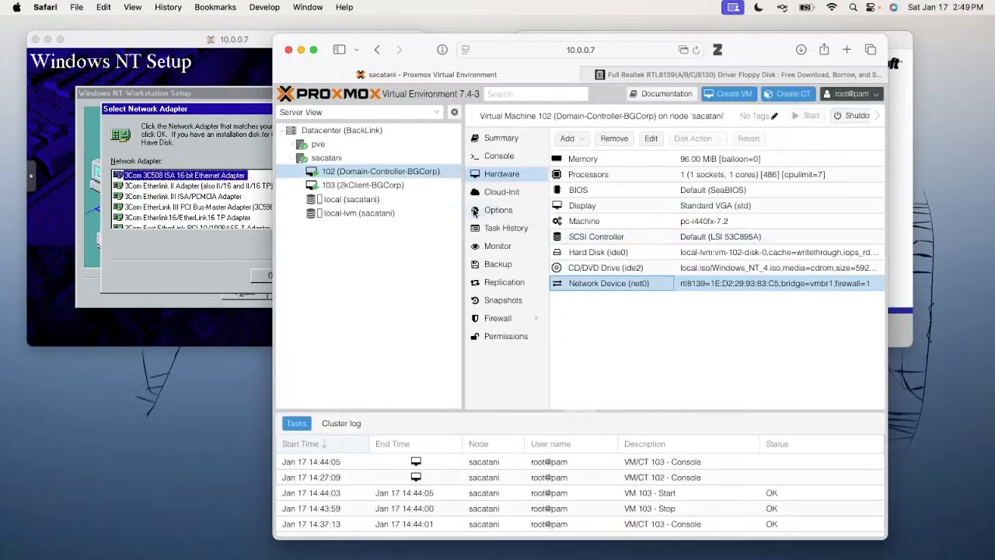
Upload PCI_100M_ethernet_drivers.img to local storage's ISO images
click(407, 198)
click(579, 139)
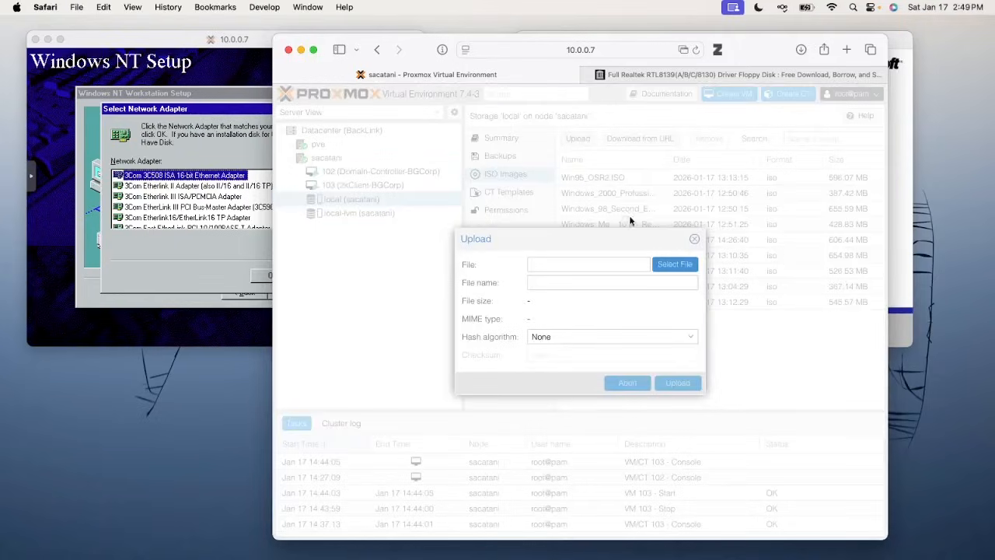
click(669, 265)
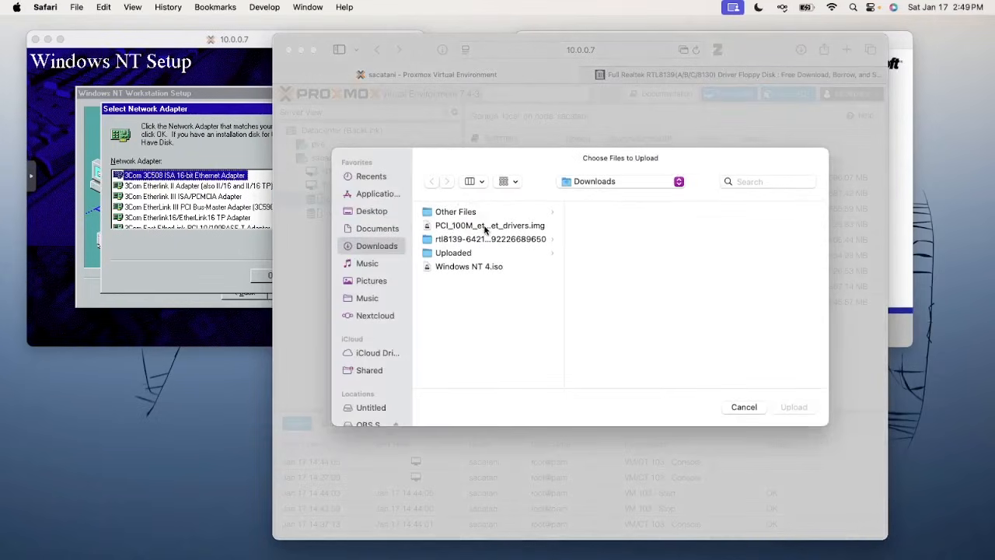
double_click(484, 226)
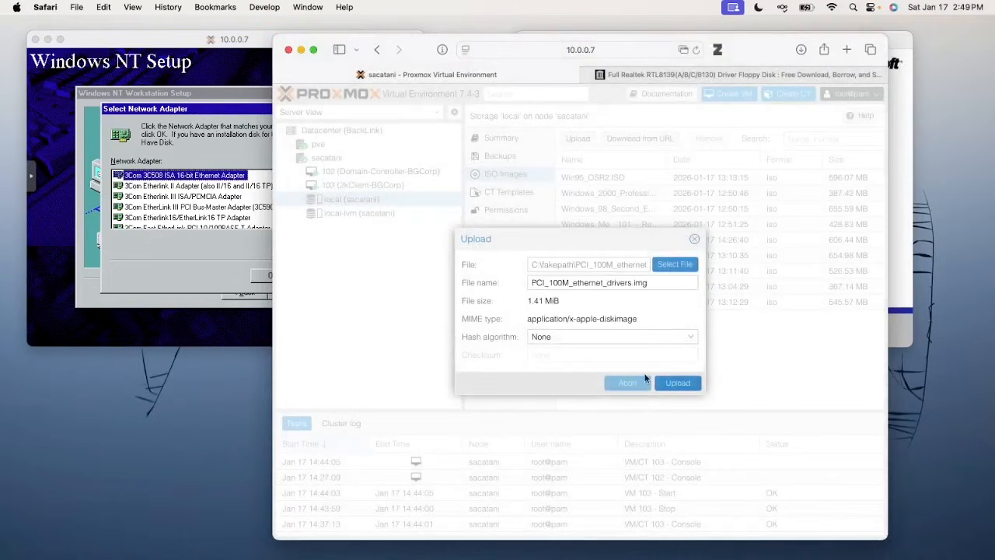
click(661, 384)
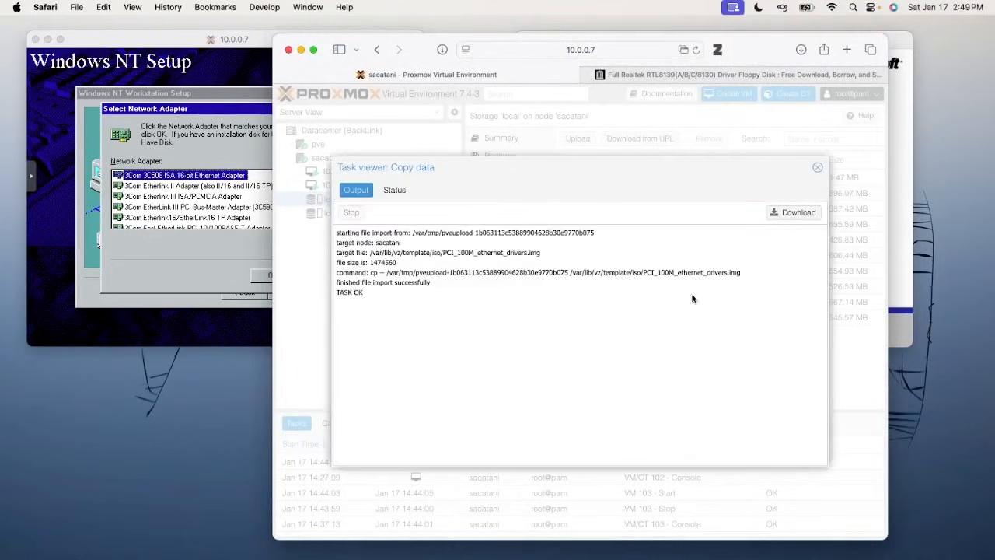
click(817, 168)
Add a CD/DVD drive to VM 102 holding PCI_100M_ethernet_drivers.img from local storage
click(440, 172)
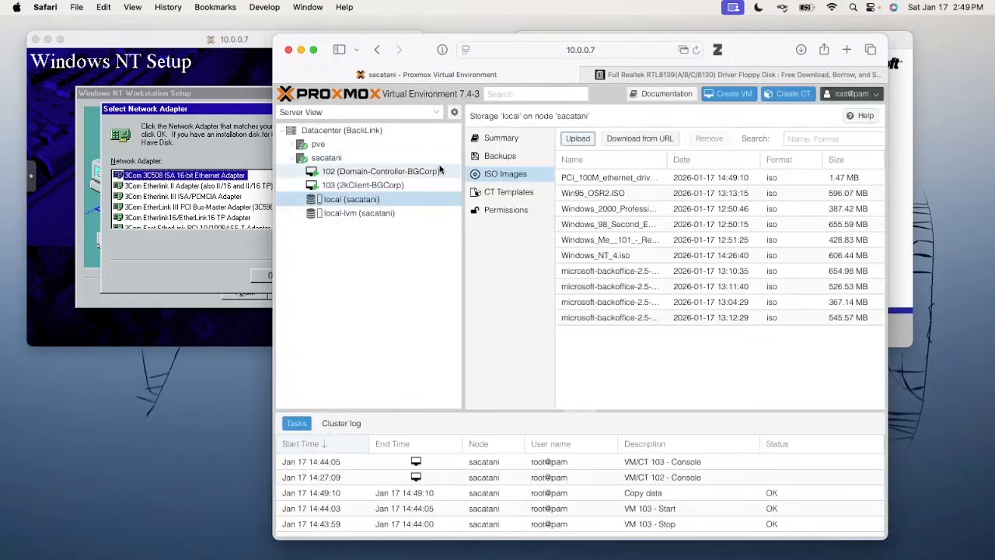
click(505, 175)
click(569, 138)
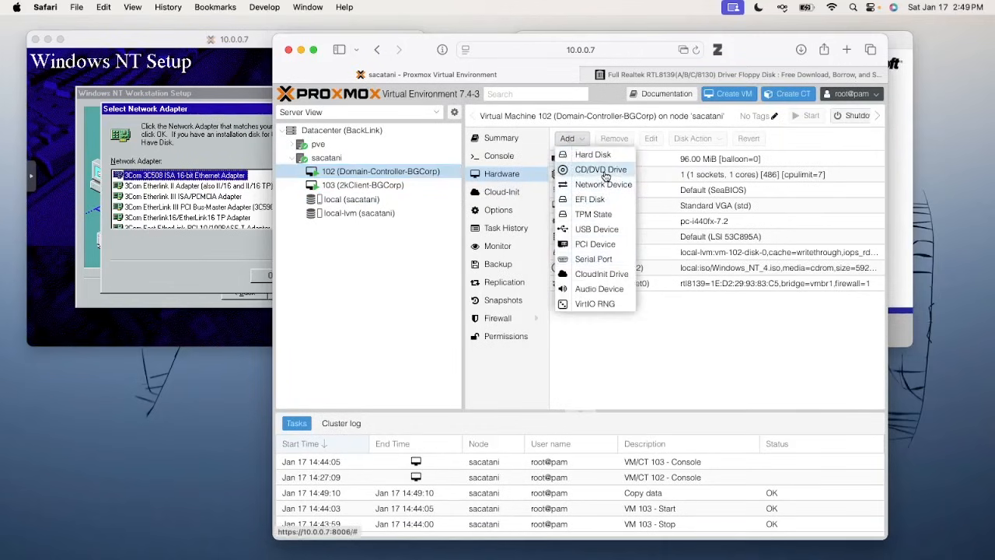
click(601, 169)
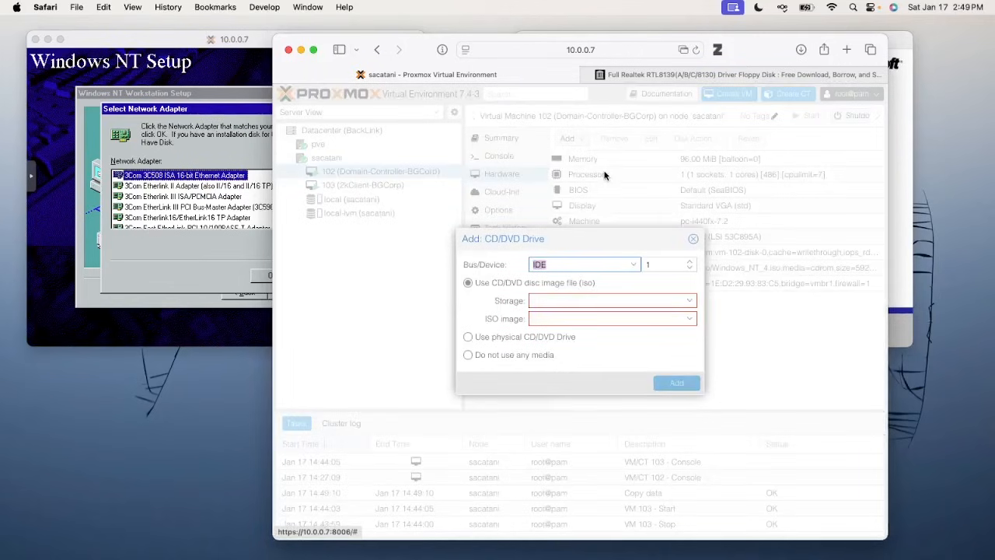
click(549, 321)
click(554, 300)
click(539, 334)
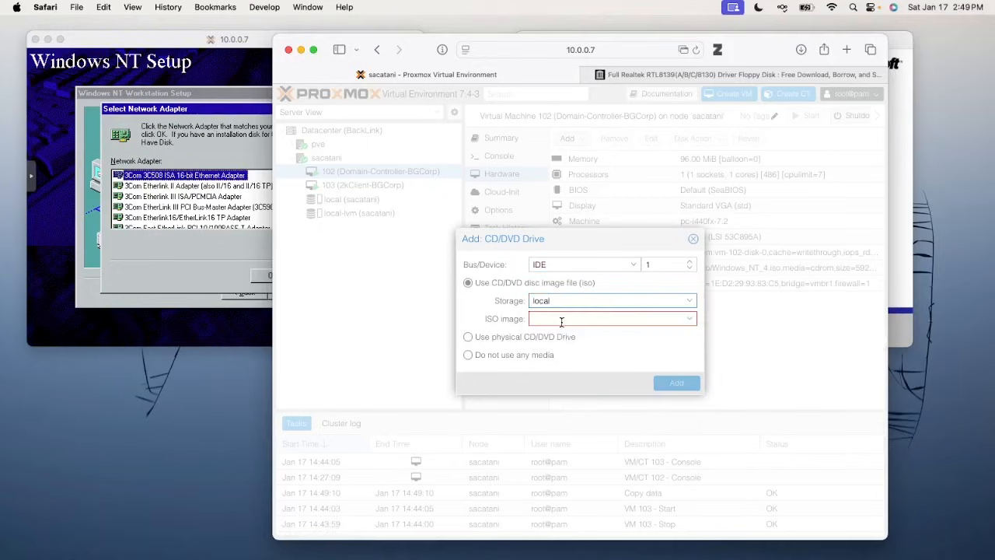
click(561, 318)
click(604, 415)
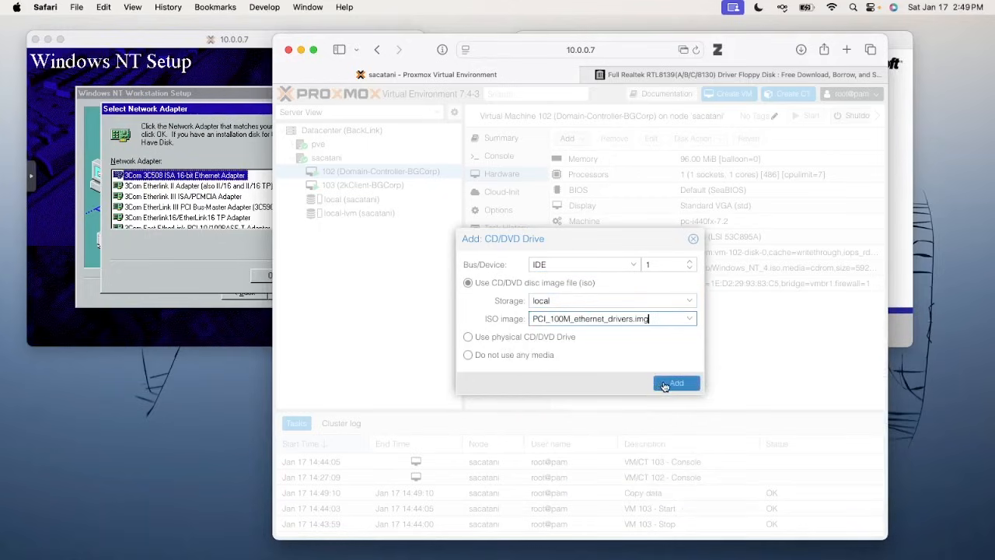
click(664, 383)
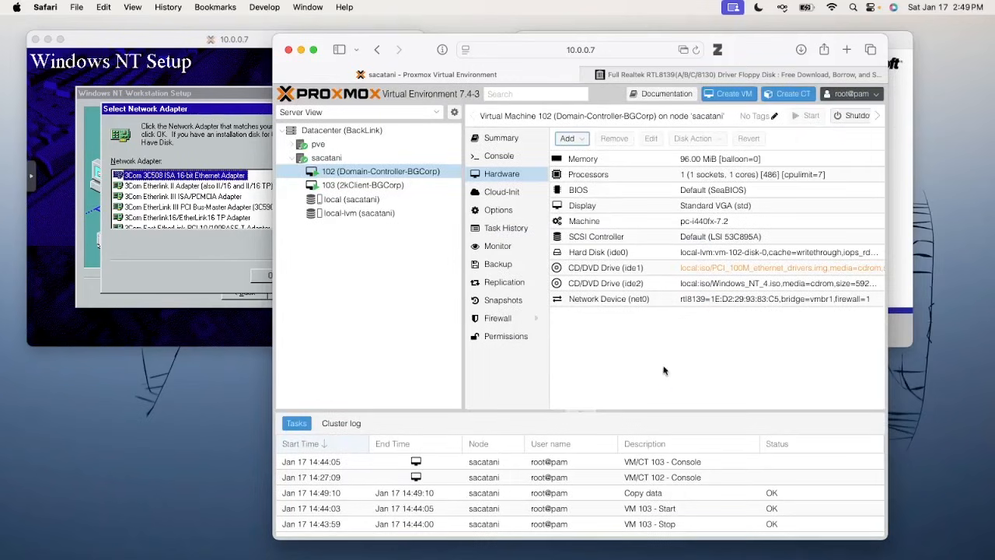
Switch ide2 from Windows_NT_4.iso to the driver image and detach the extra ide1 drive
double_click(670, 283)
click(660, 304)
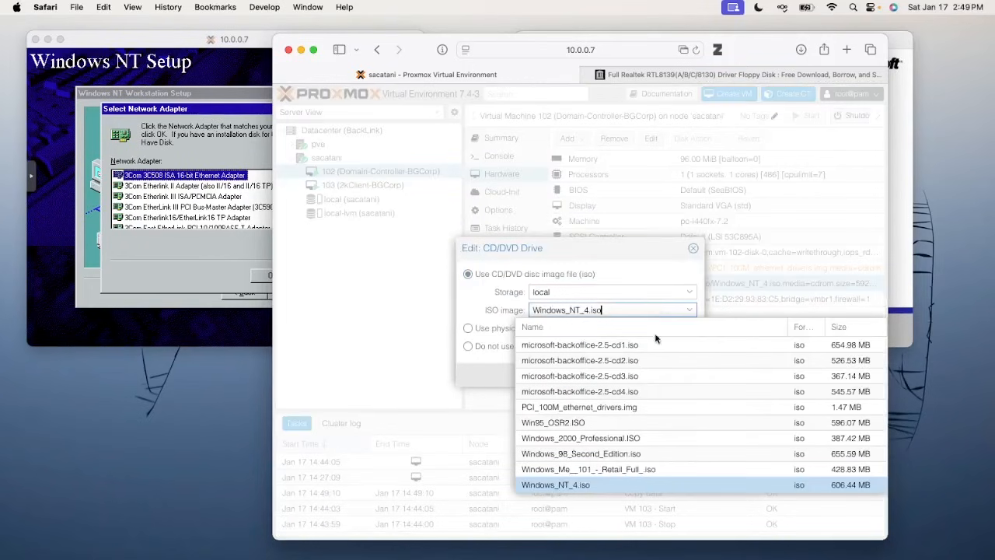
click(635, 411)
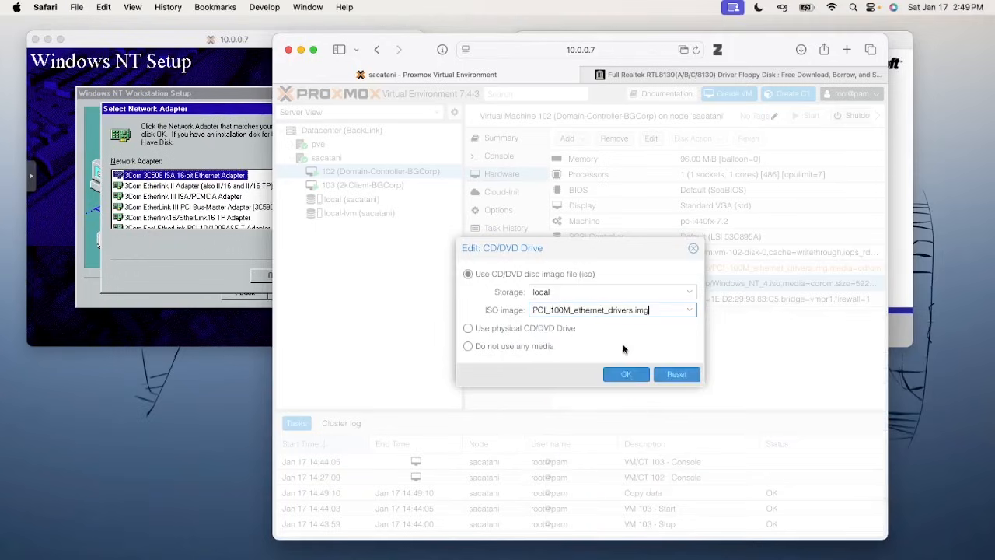
click(631, 374)
click(659, 265)
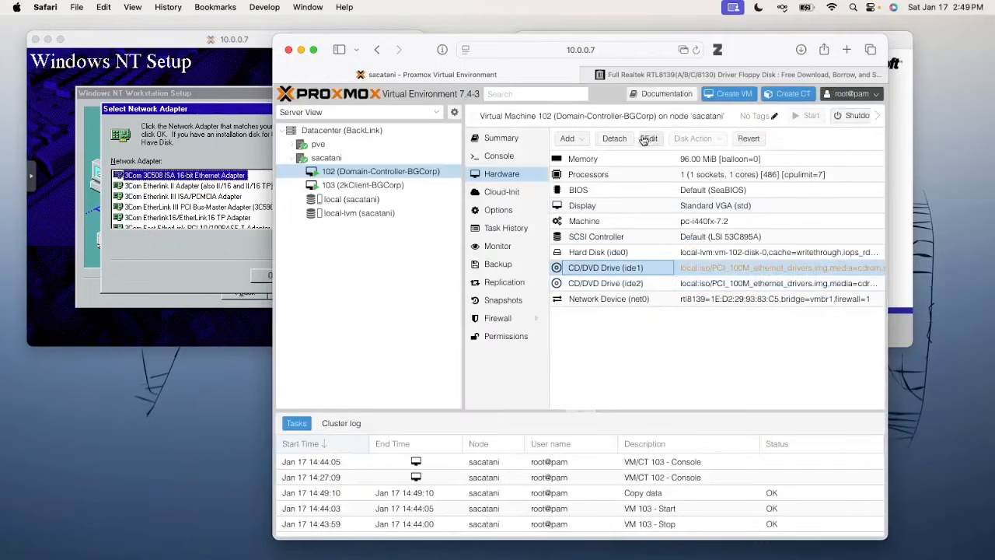
click(618, 139)
click(560, 340)
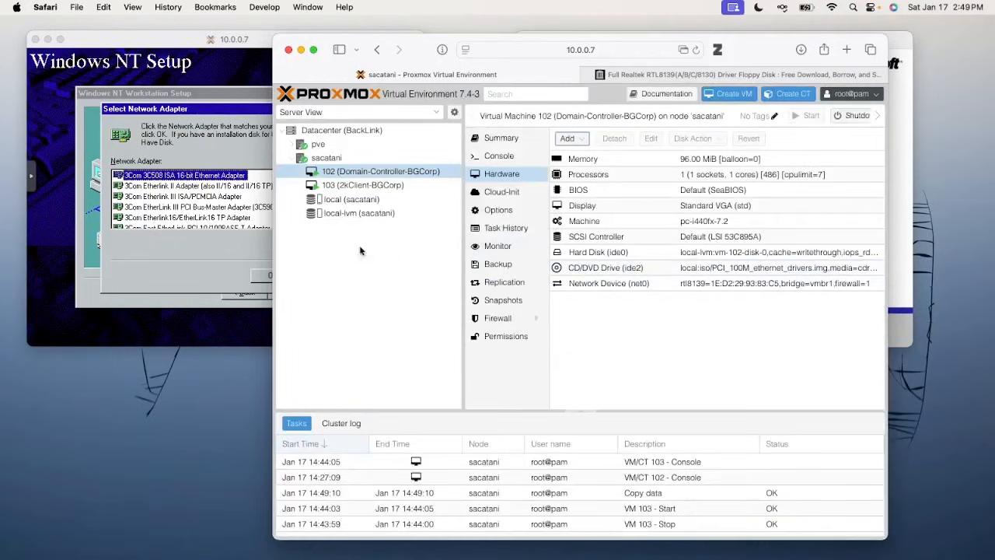
click(261, 255)
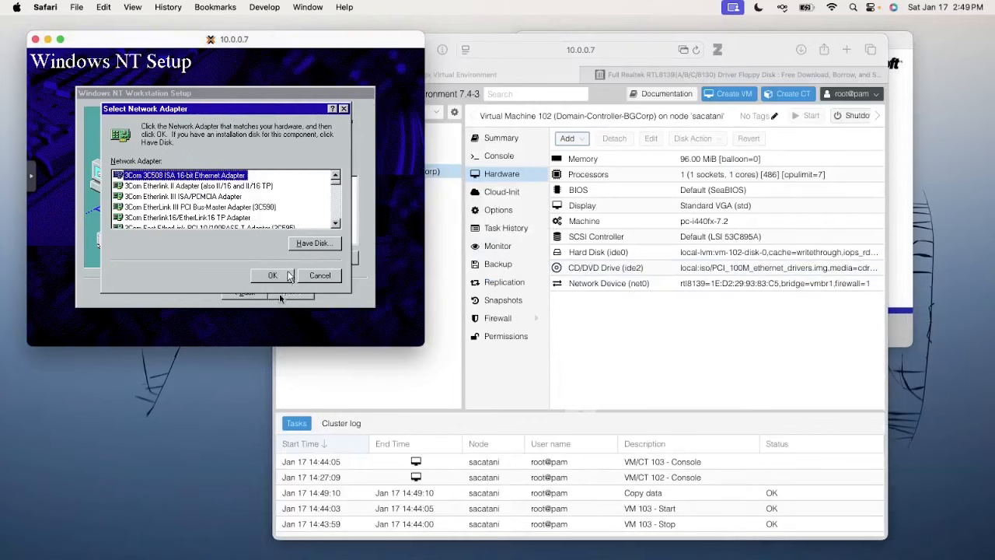
click(307, 245)
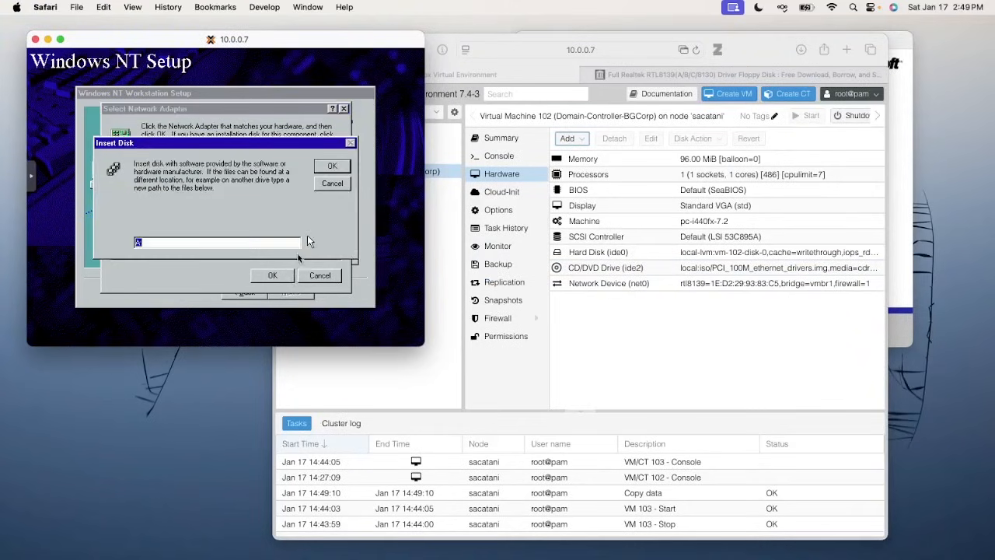
click(327, 164)
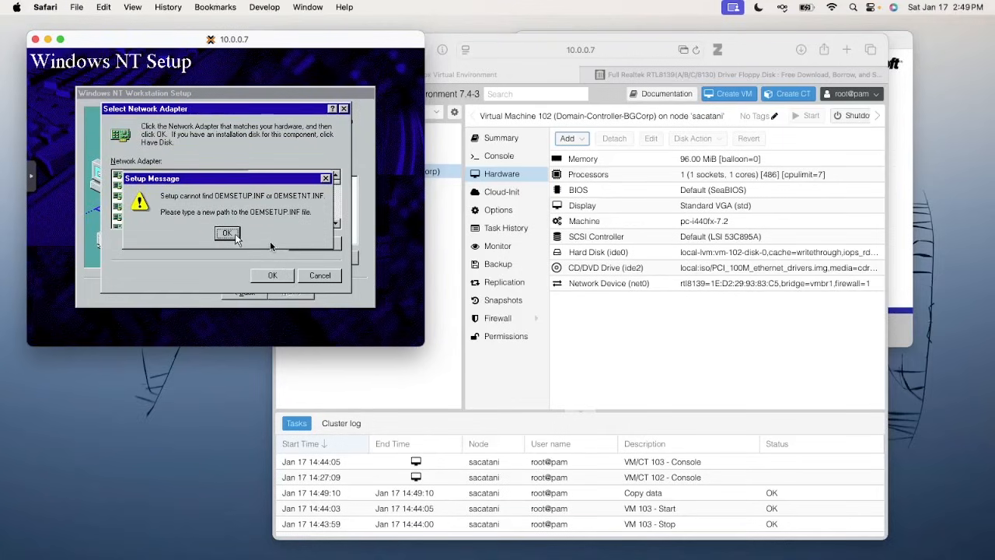
click(314, 243)
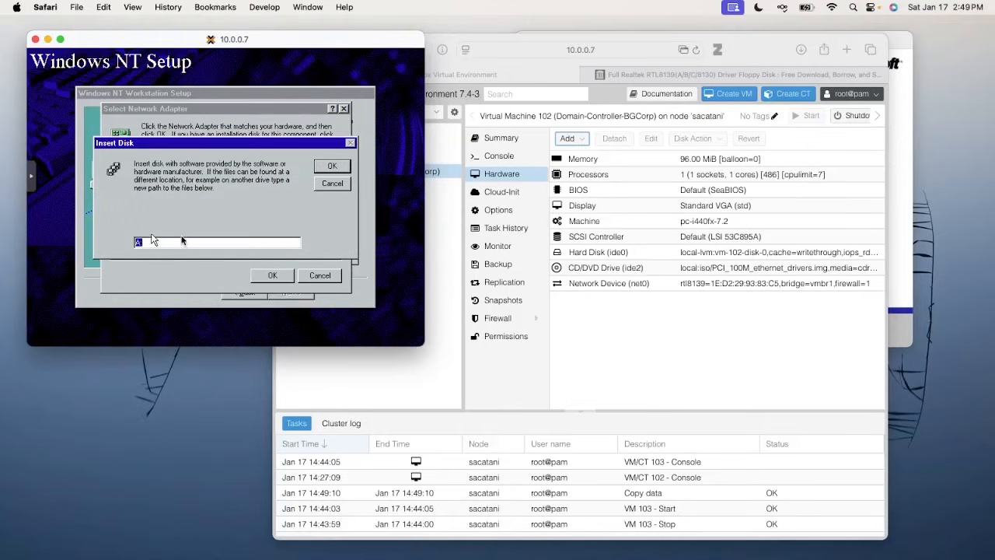
click(340, 186)
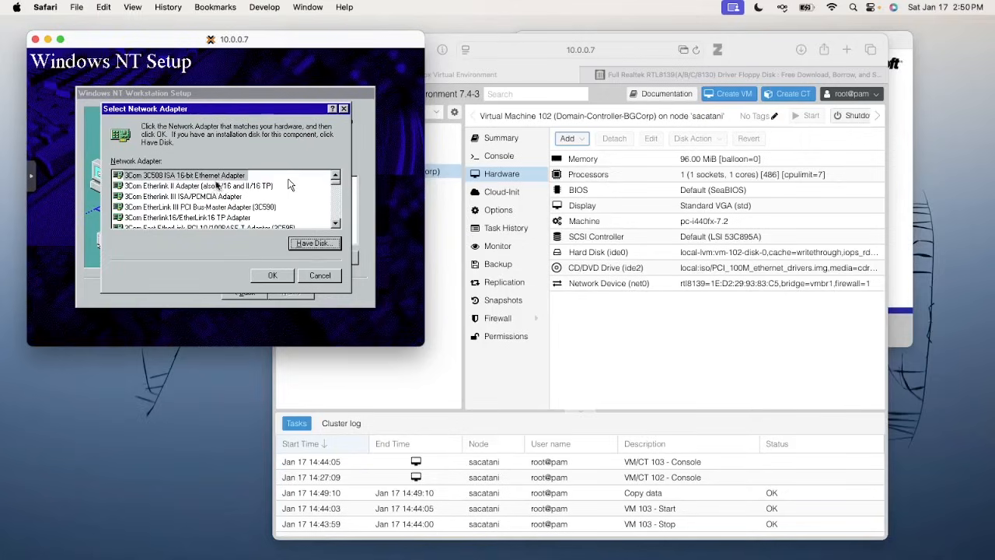
Work through the NT4 network setup prompts and cancel the network adapter choice
click(338, 223)
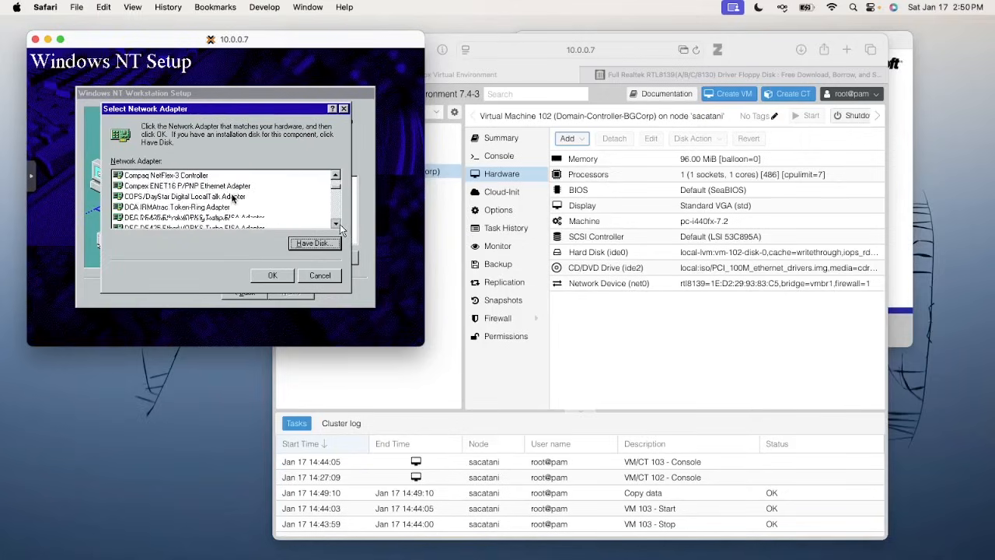
click(336, 223)
click(336, 226)
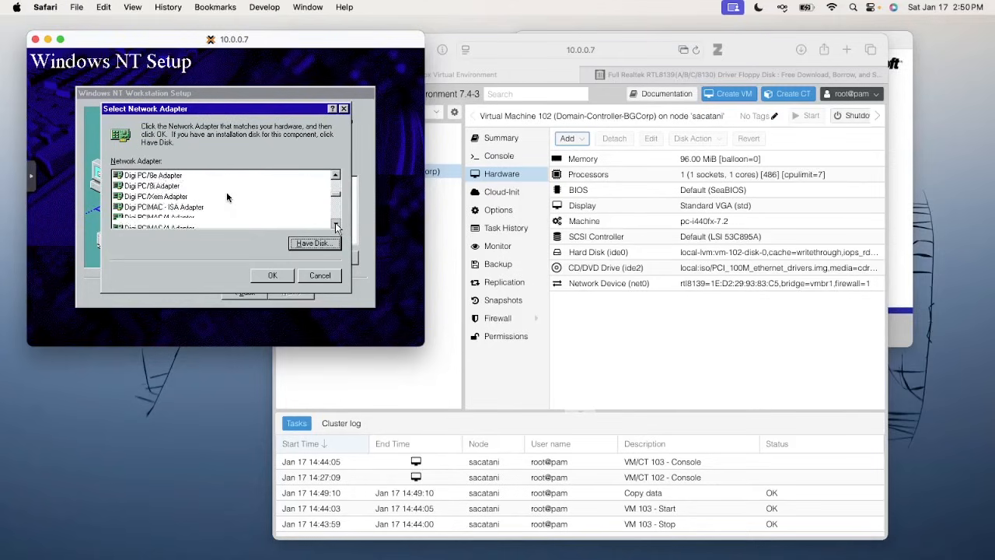
click(336, 226)
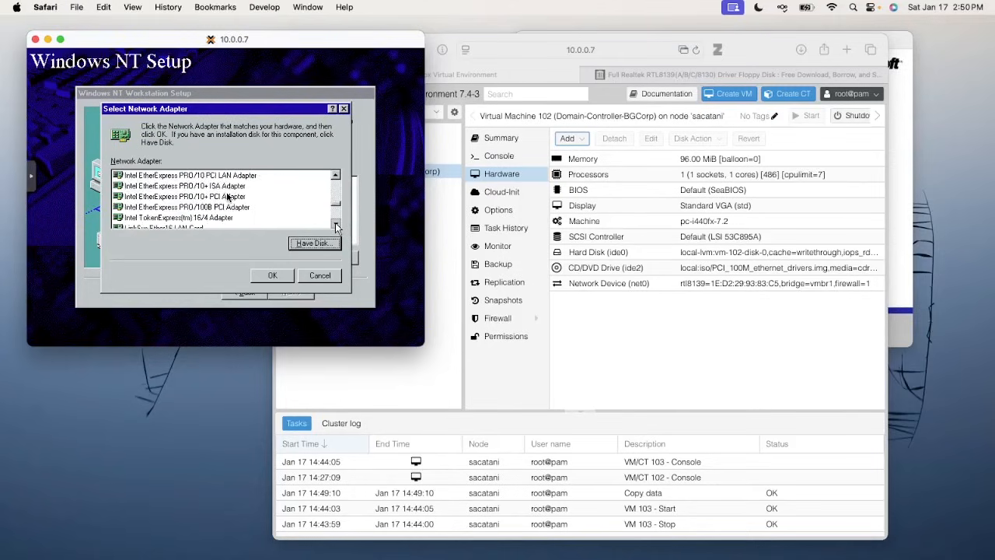
click(336, 225)
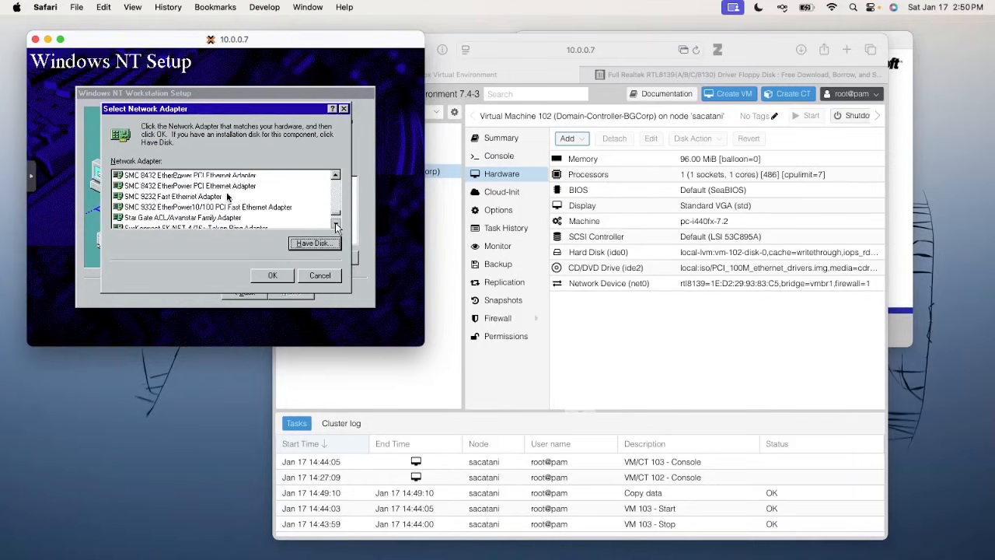
click(338, 178)
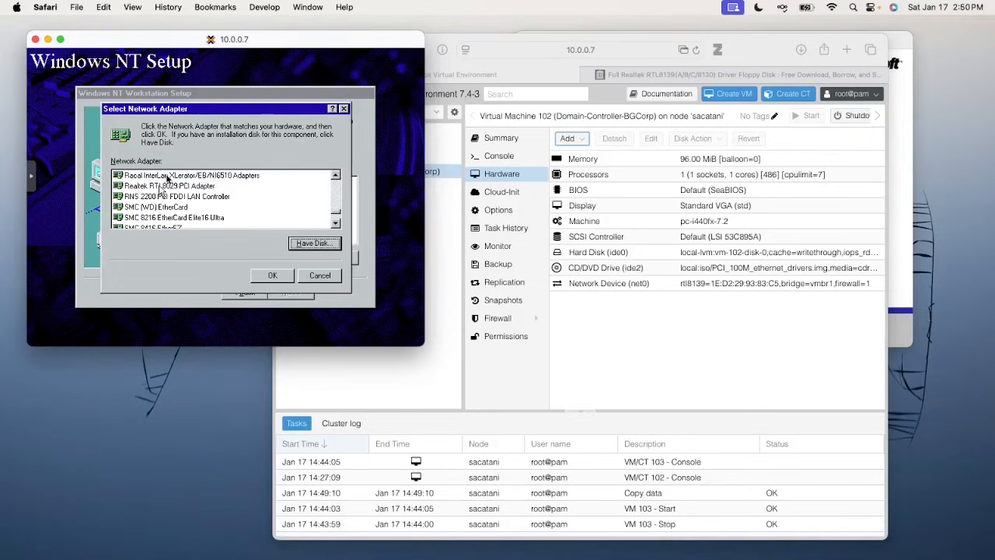
click(333, 282)
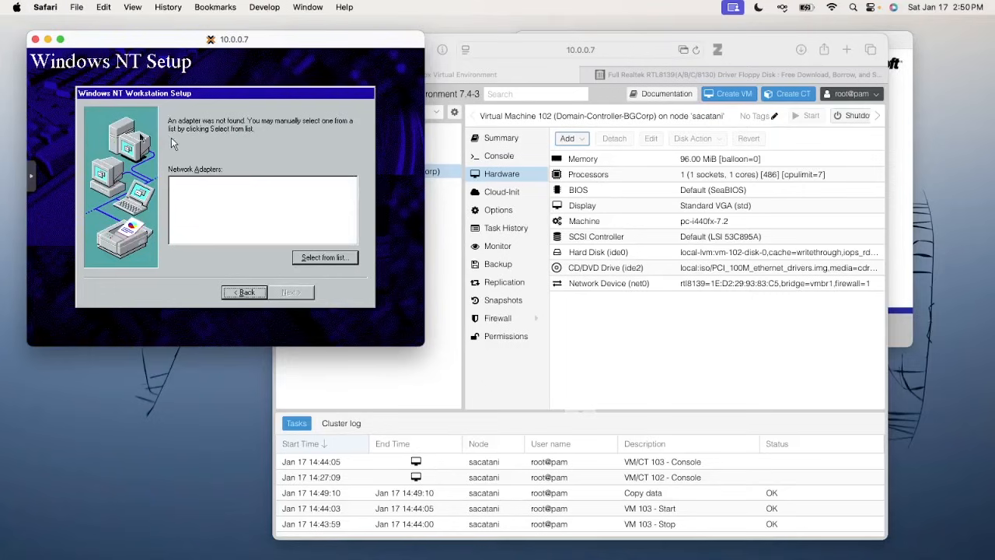
Try a manufacturer driver disk from A:, which fails with a missing OEMSETUP.INF warning
click(325, 257)
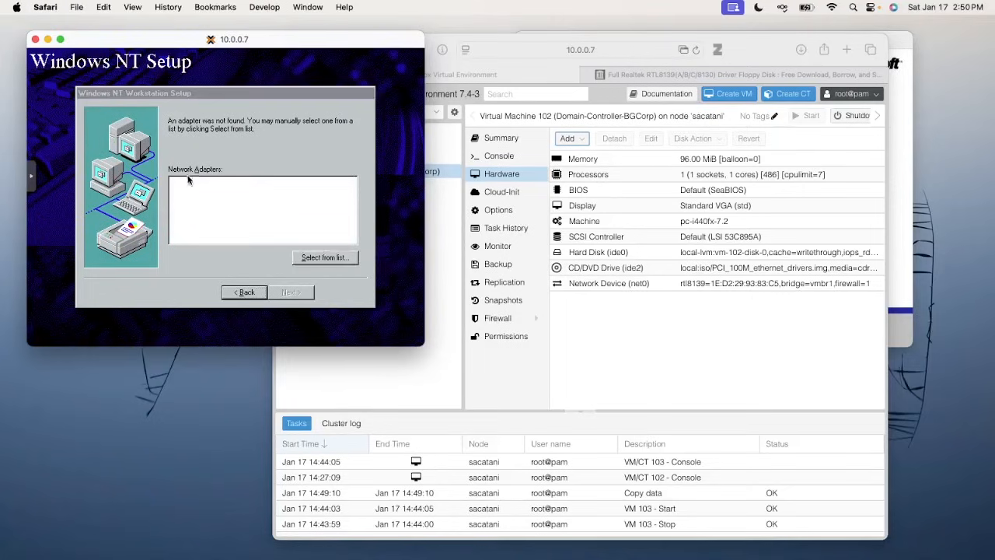
click(309, 243)
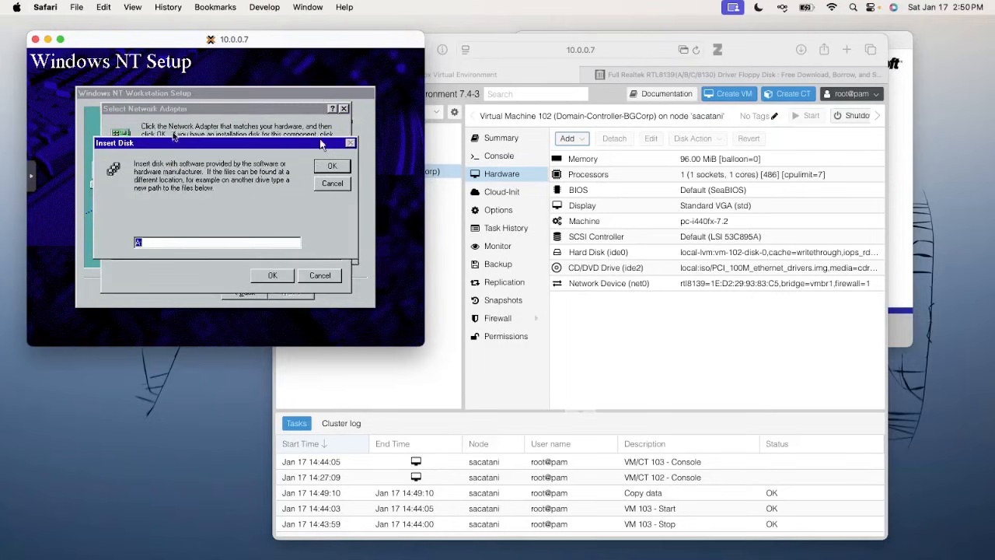
click(326, 166)
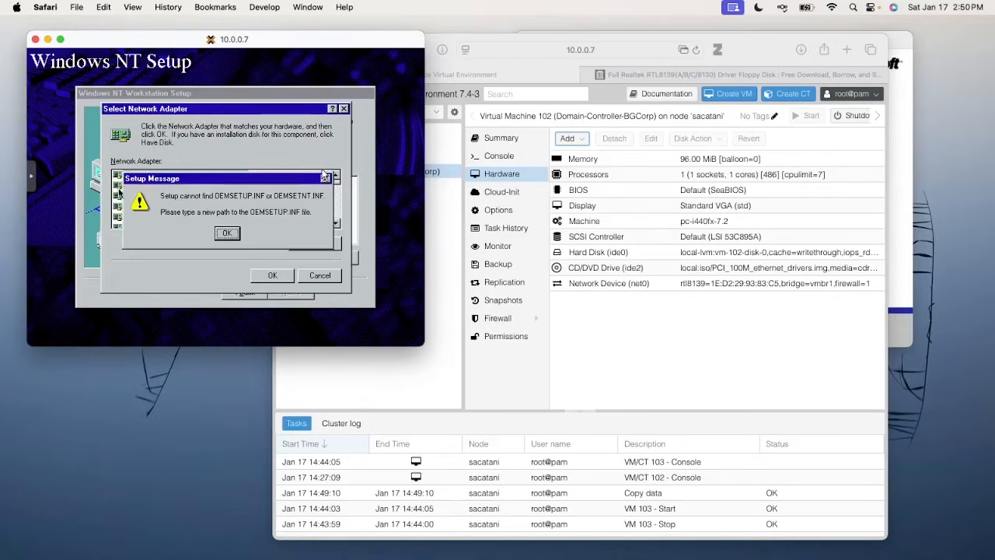
click(226, 234)
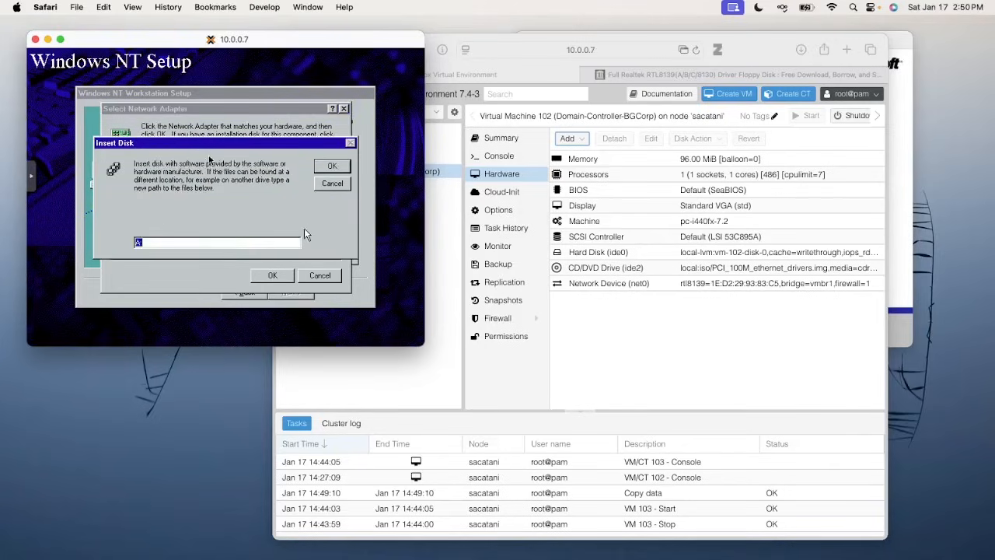
Check the README.TXT mention on the Realtek driver floppy page
click(630, 81)
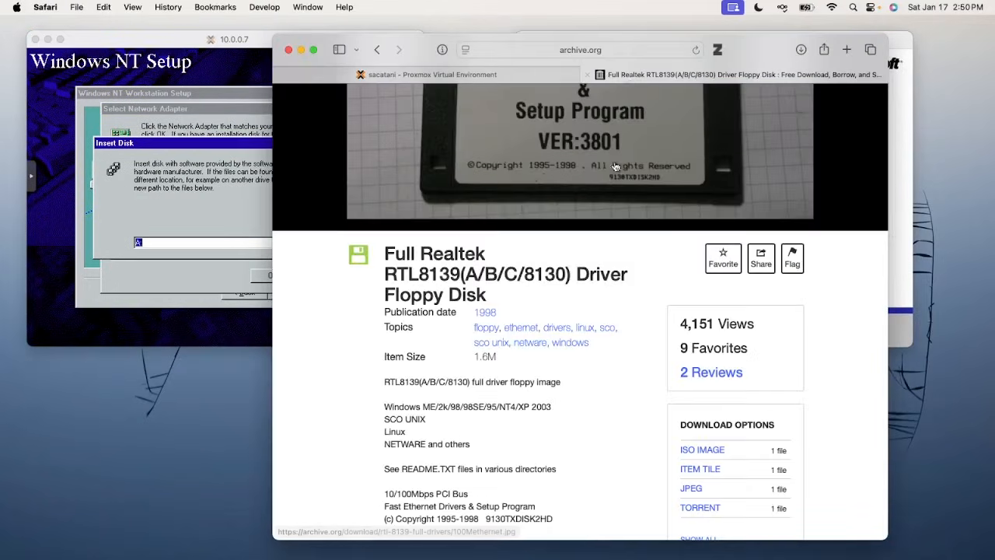
scroll(476, 301, down, 3)
double_click(428, 339)
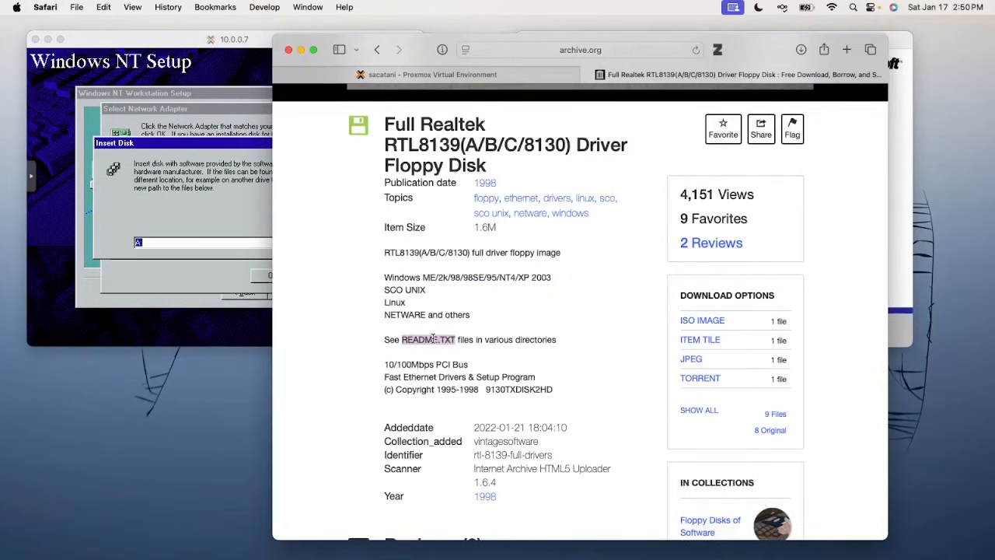
In the NT4 console, dismiss the driver disk request and close the adapter selection
click(429, 75)
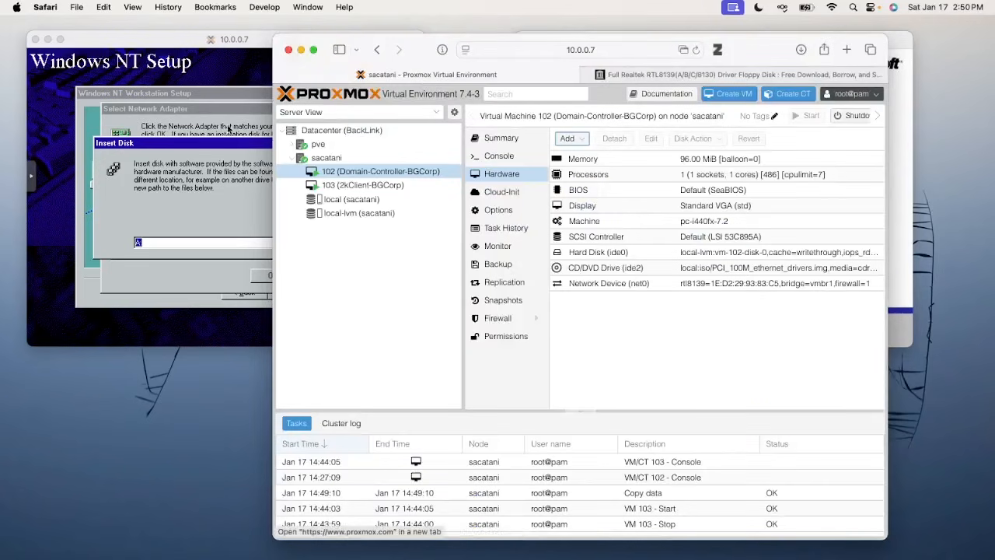
click(208, 144)
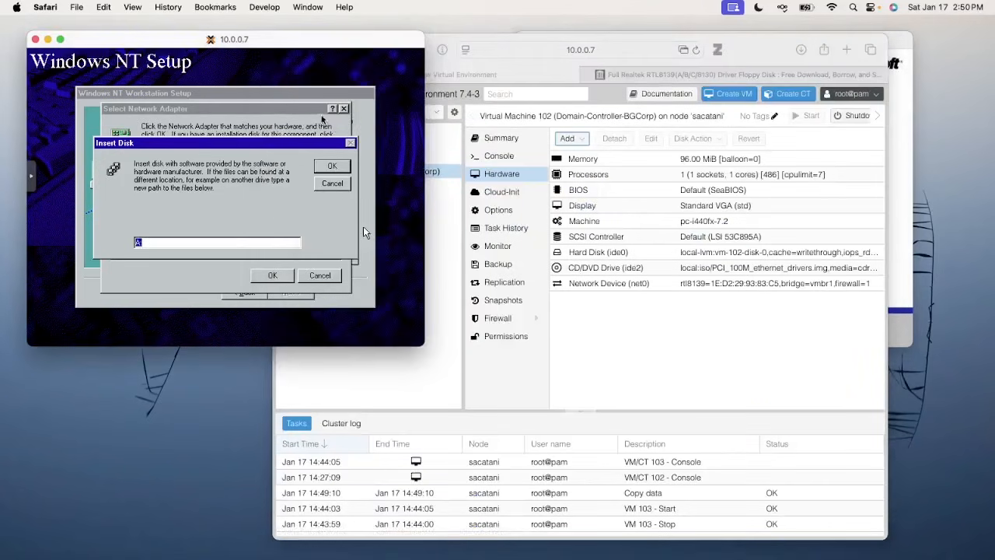
key(Return)
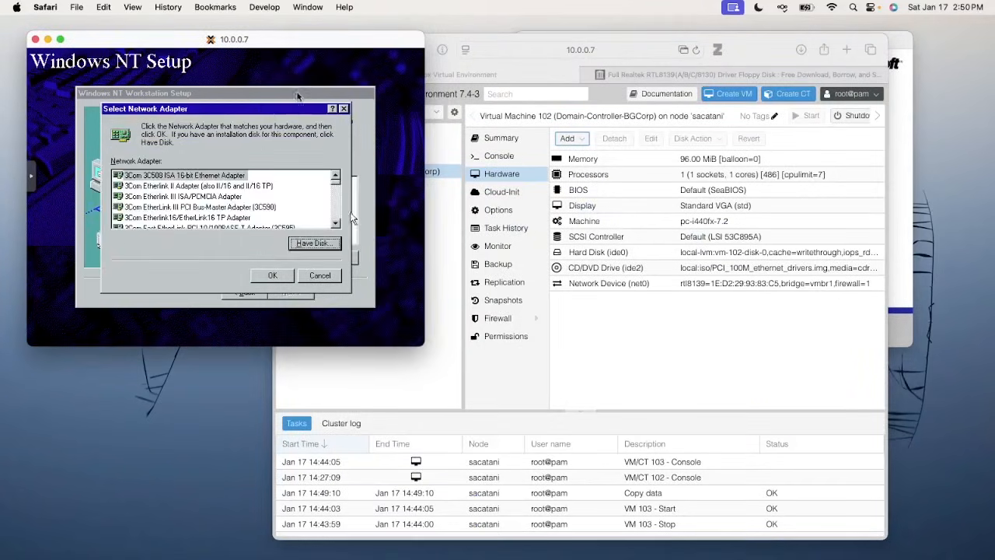
key(Escape)
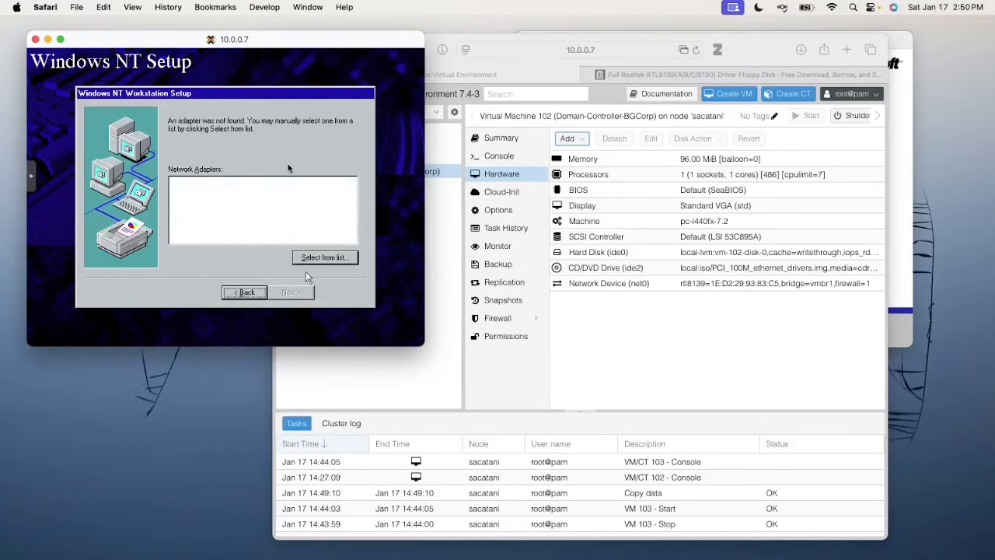
Go back, pick 'Do not connect this computer to a network at this time', and finish setup
click(225, 294)
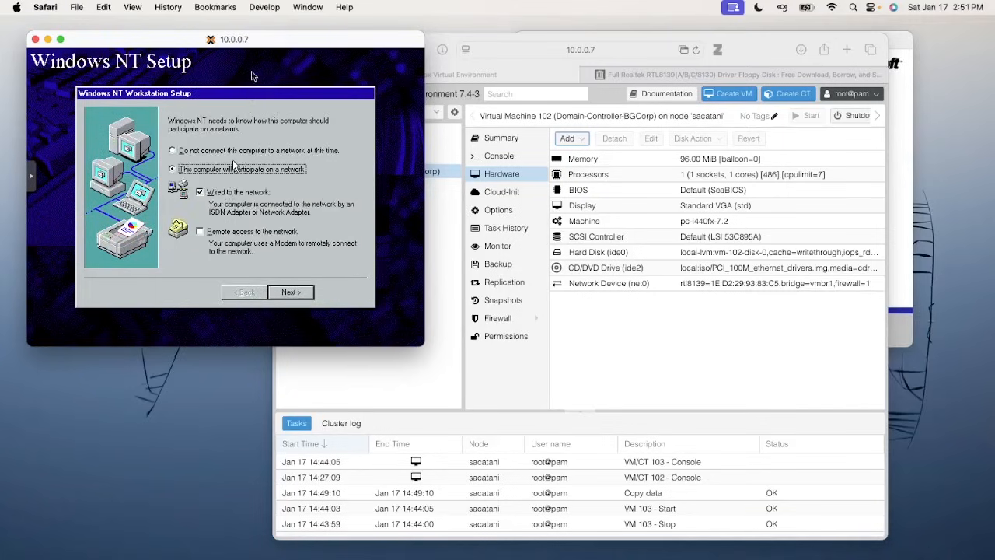
click(239, 151)
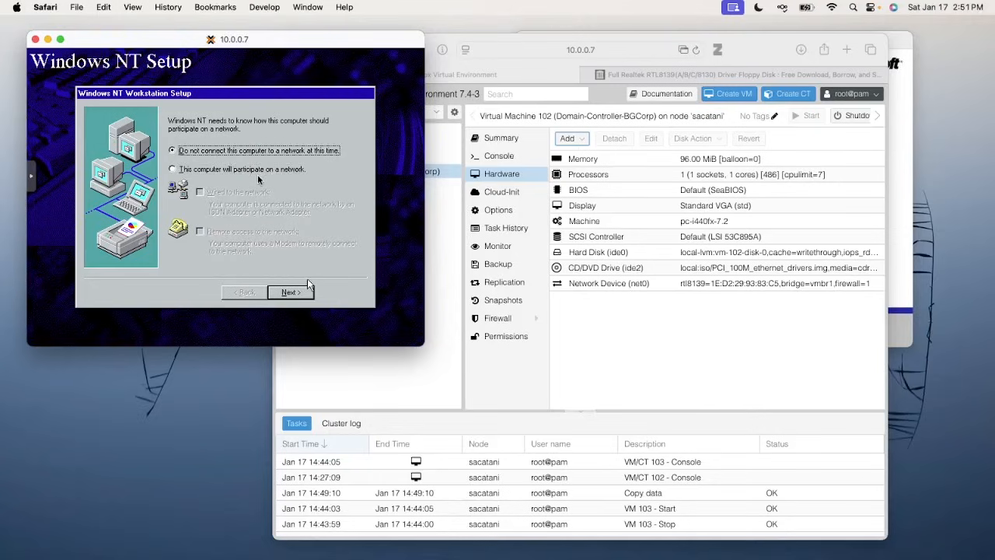
click(288, 297)
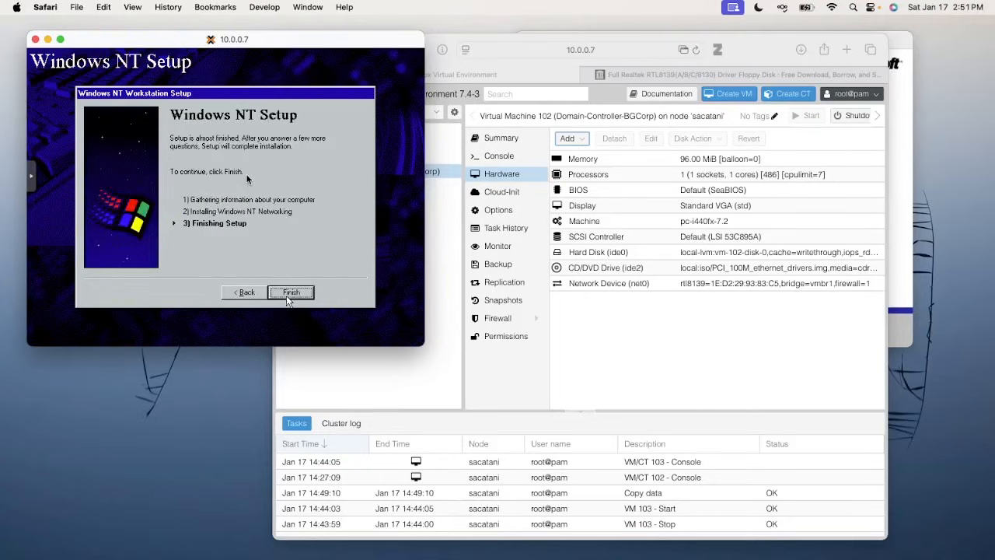
click(287, 300)
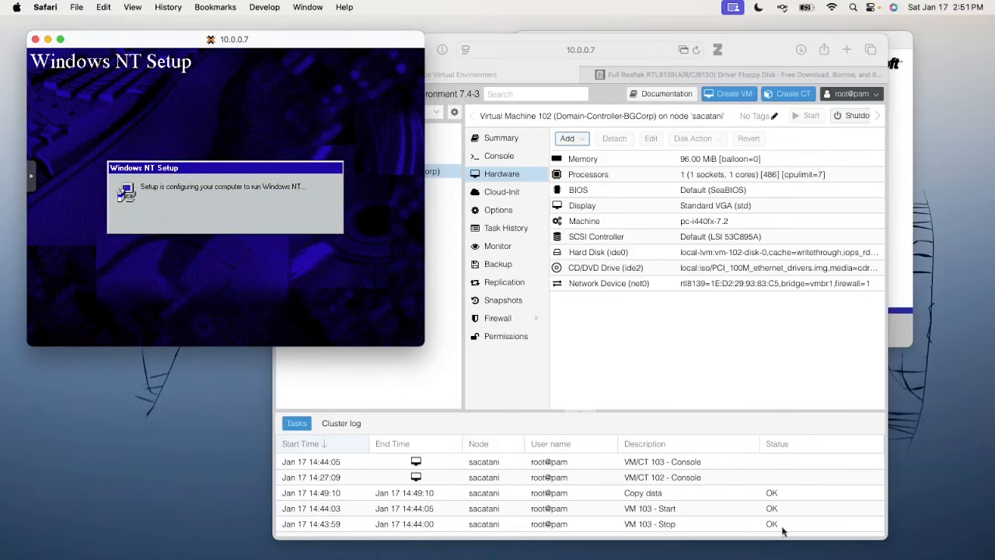
Hard-reset the Windows 2000 VM from the noVNC side panel's power commands and confirm
drag(767, 53, 943, 559)
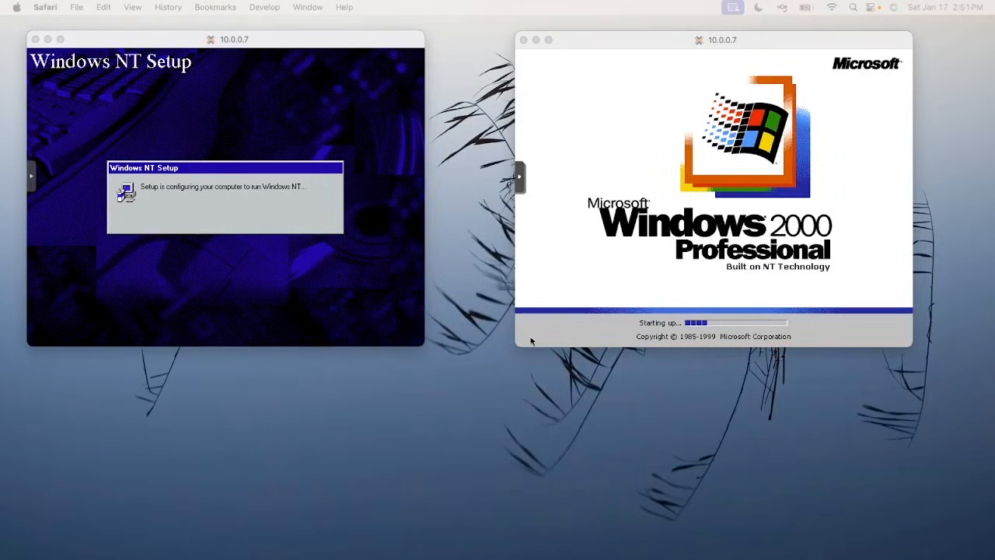
click(281, 221)
click(565, 202)
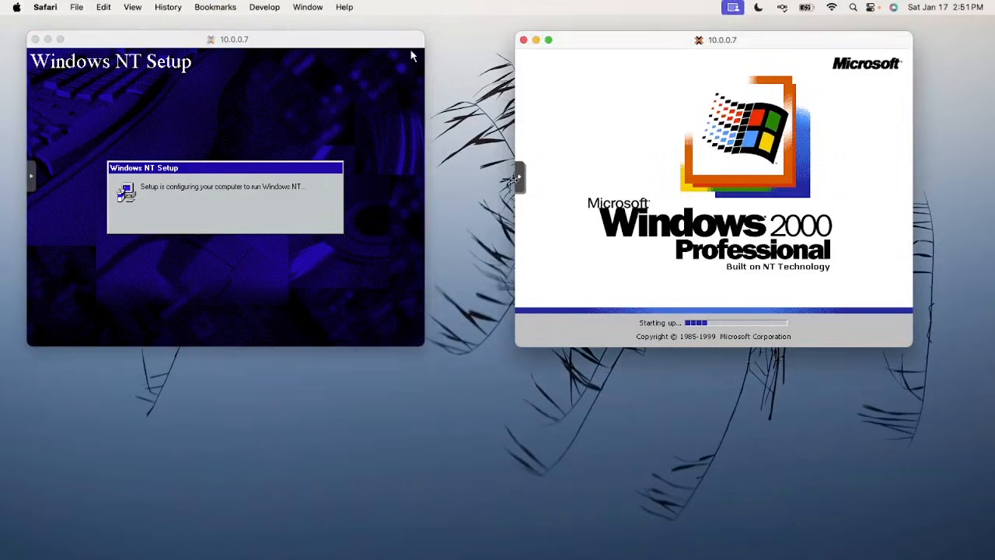
click(520, 180)
click(532, 239)
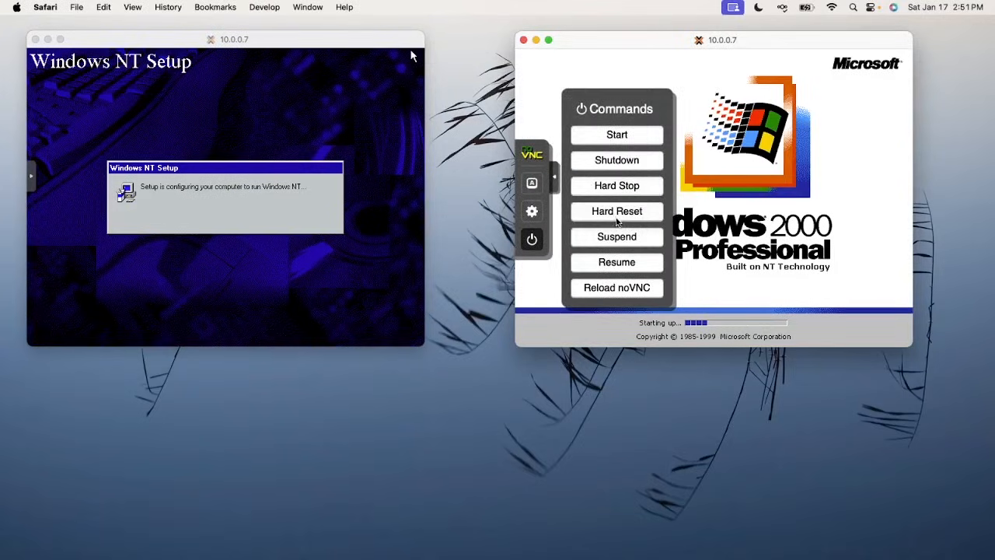
click(616, 214)
click(828, 208)
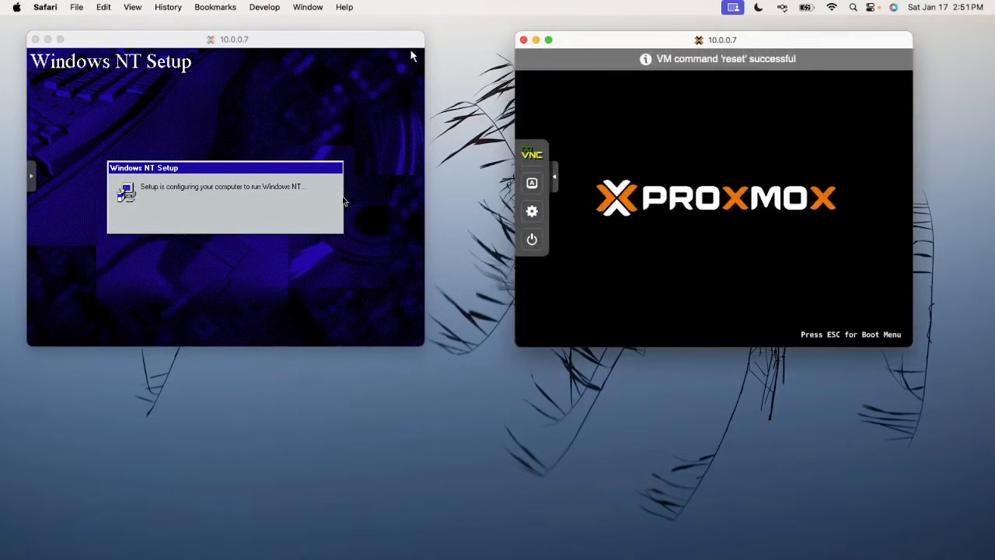
click(342, 198)
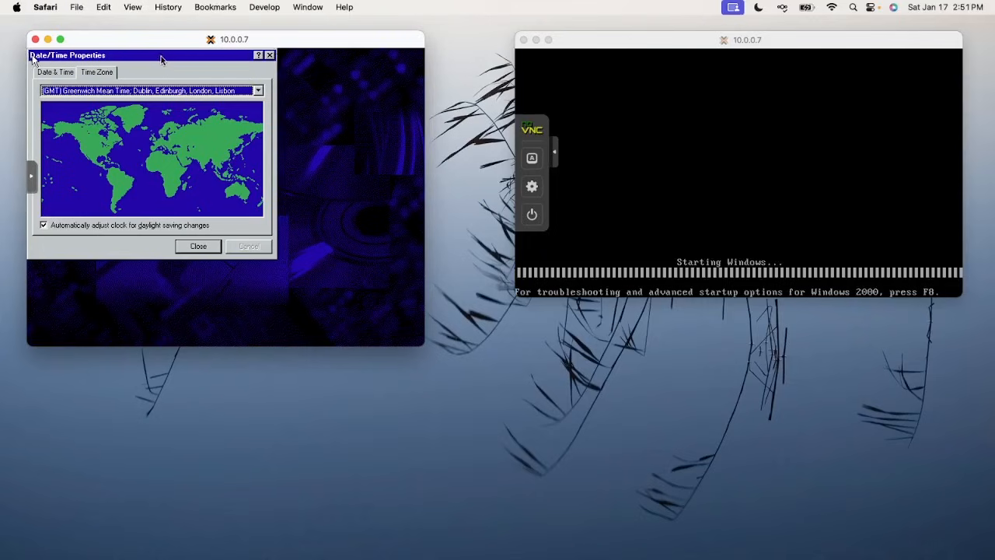
Choose (GMT-08:00) Pacific Time (US & Canada); Tijuana as the time zone and close Date/Time Properties
drag(166, 57, 185, 67)
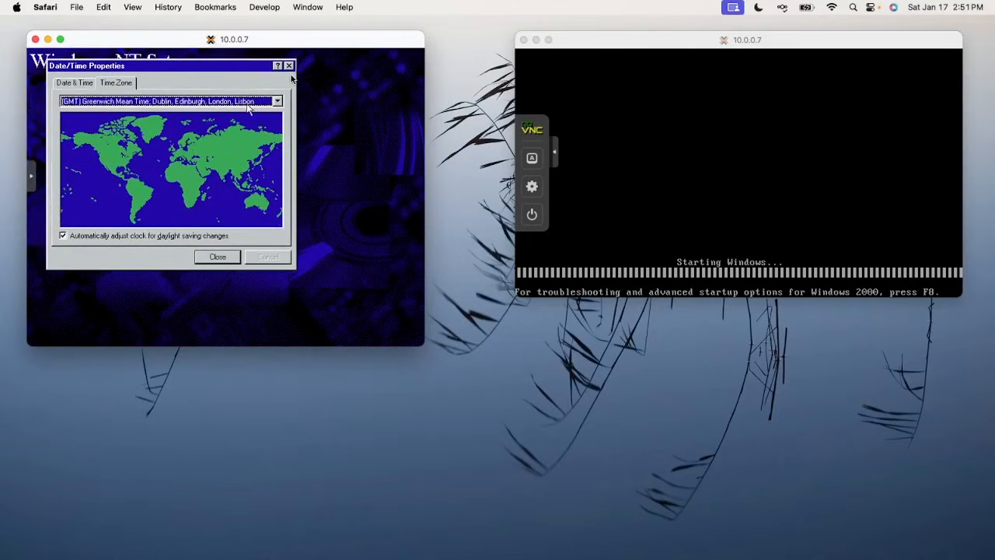
click(243, 102)
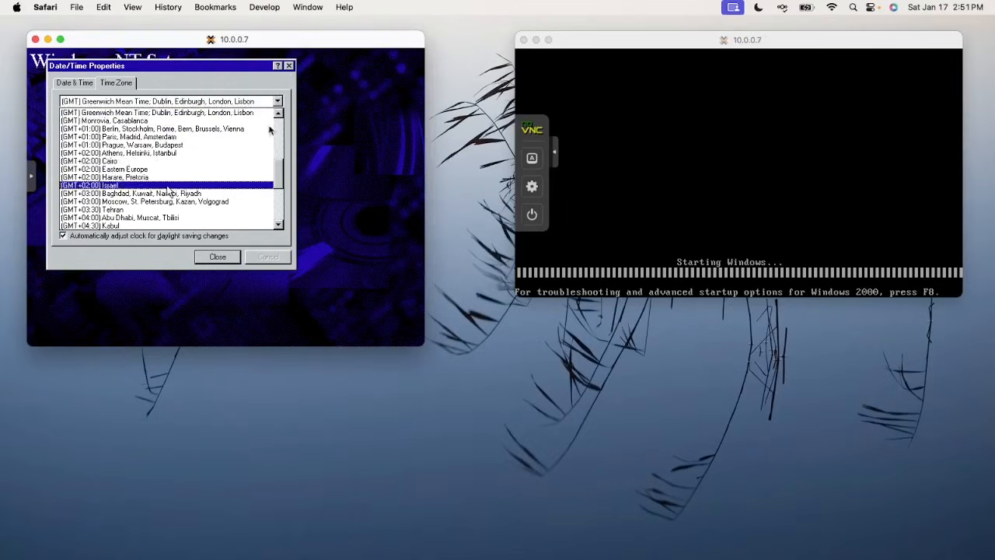
click(274, 302)
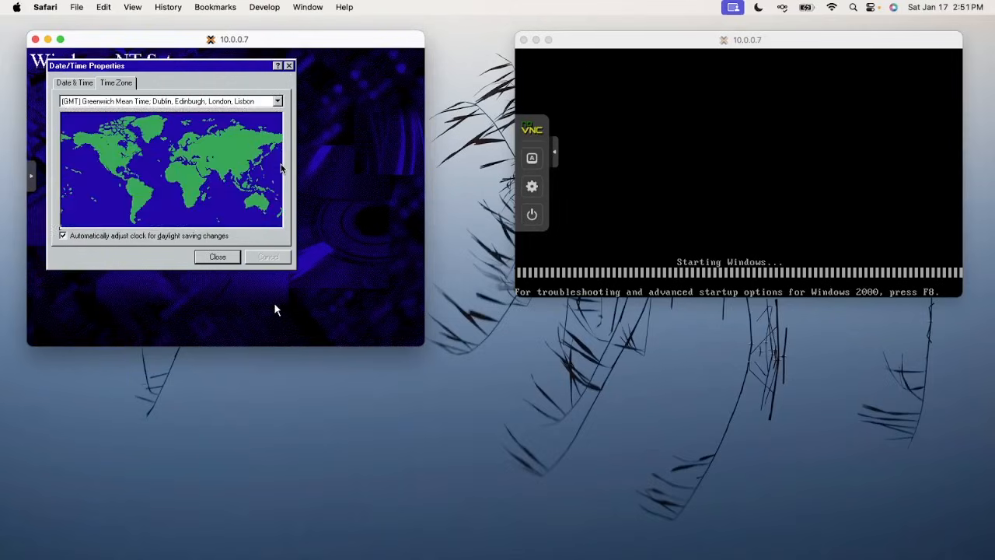
click(278, 101)
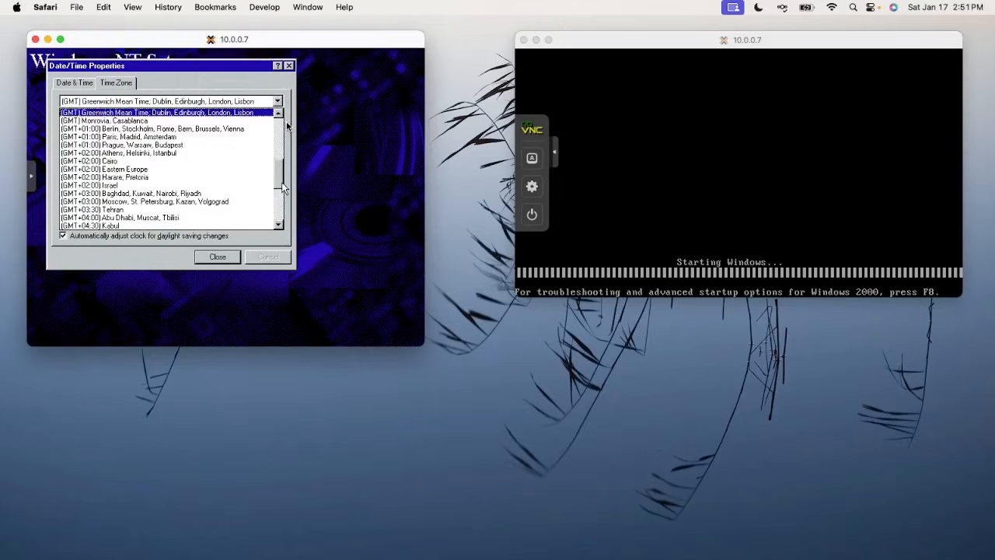
scroll(285, 128, down, 1)
scroll(285, 131, down, 4)
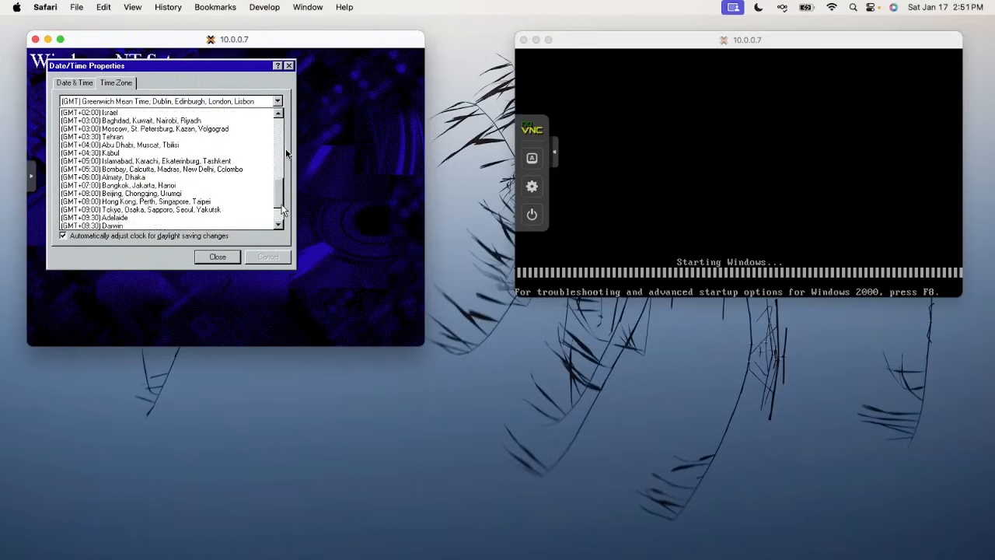
scroll(284, 126, up, 7)
scroll(282, 124, up, 4)
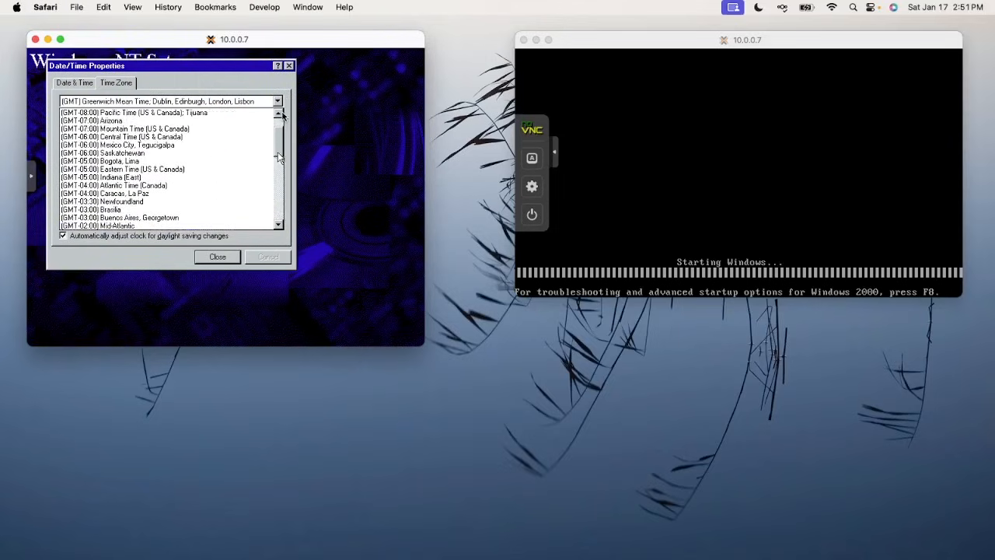
scroll(282, 152, up, 1)
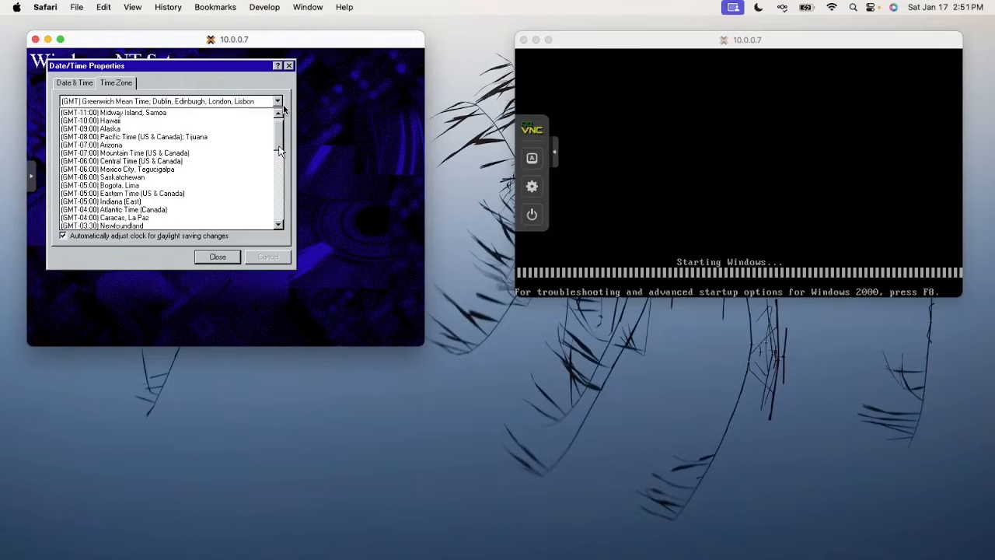
scroll(279, 143, up, 1)
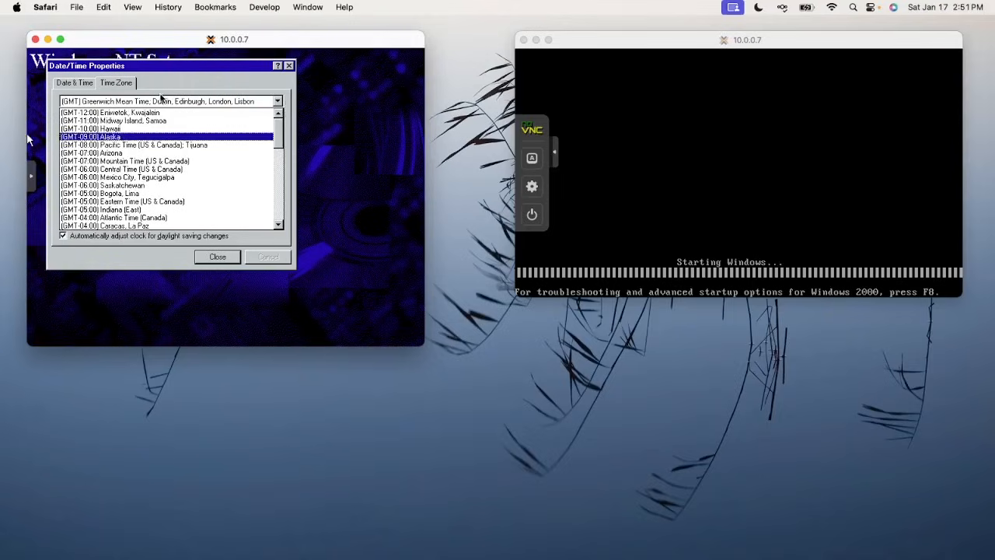
click(175, 145)
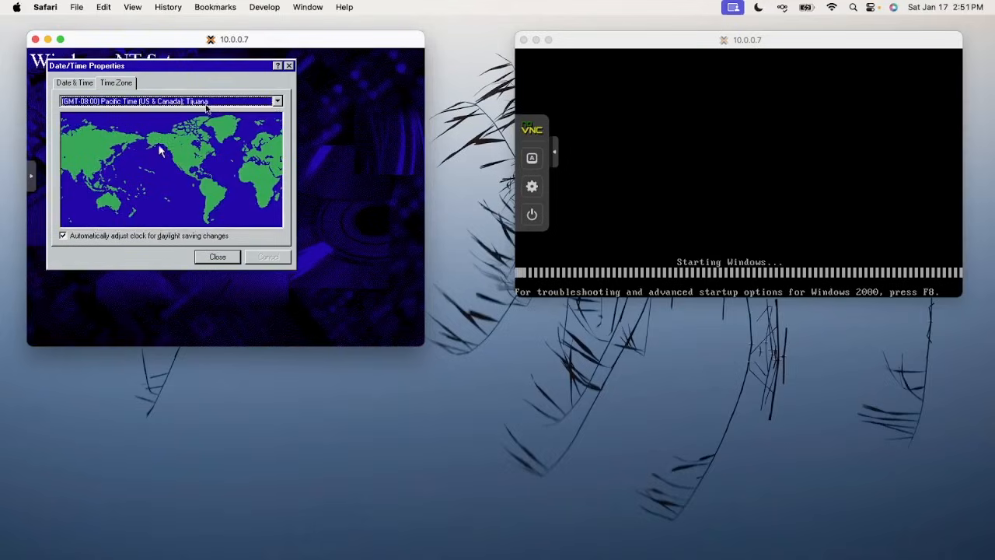
click(218, 257)
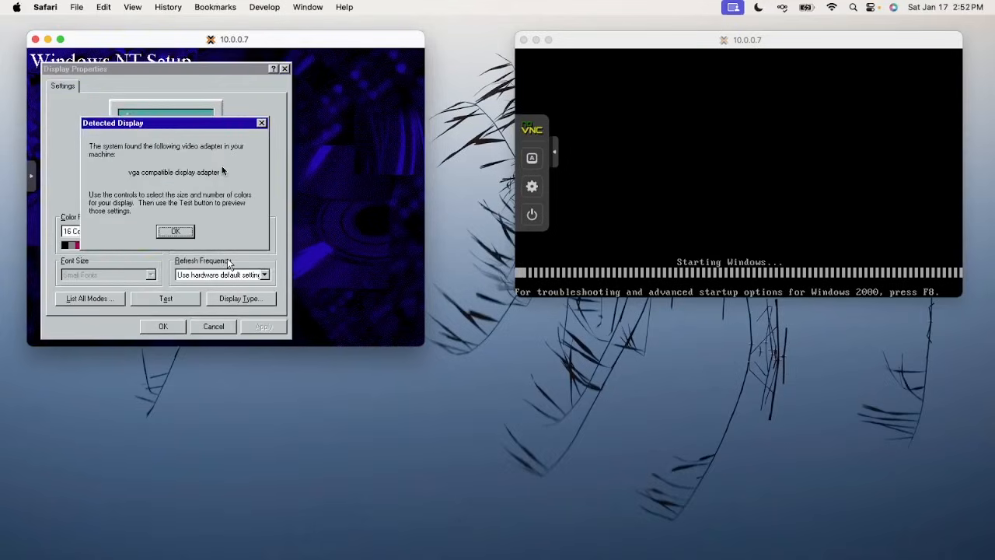
Dismiss the detected display notice and raise the desktop area to 800 by 600 pixels
click(170, 232)
click(152, 232)
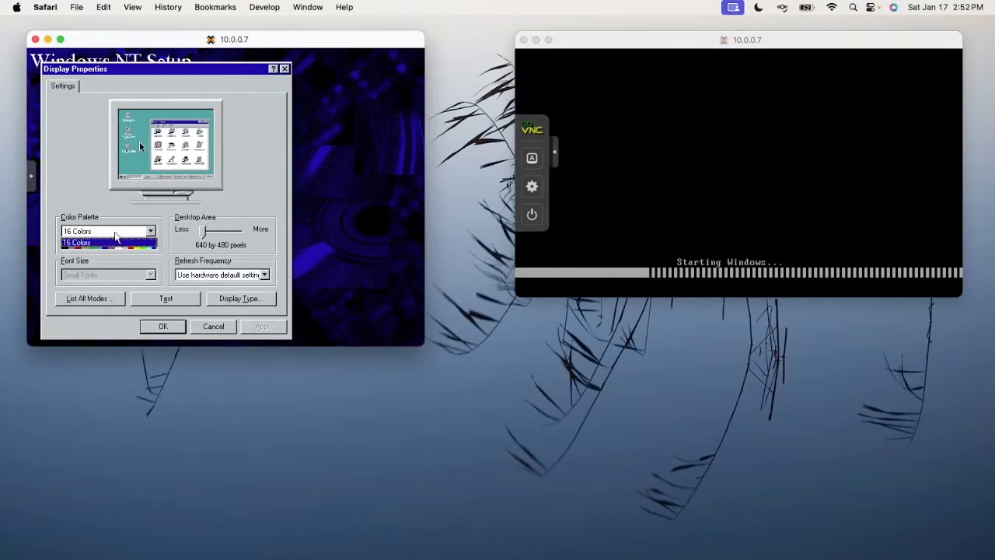
click(120, 239)
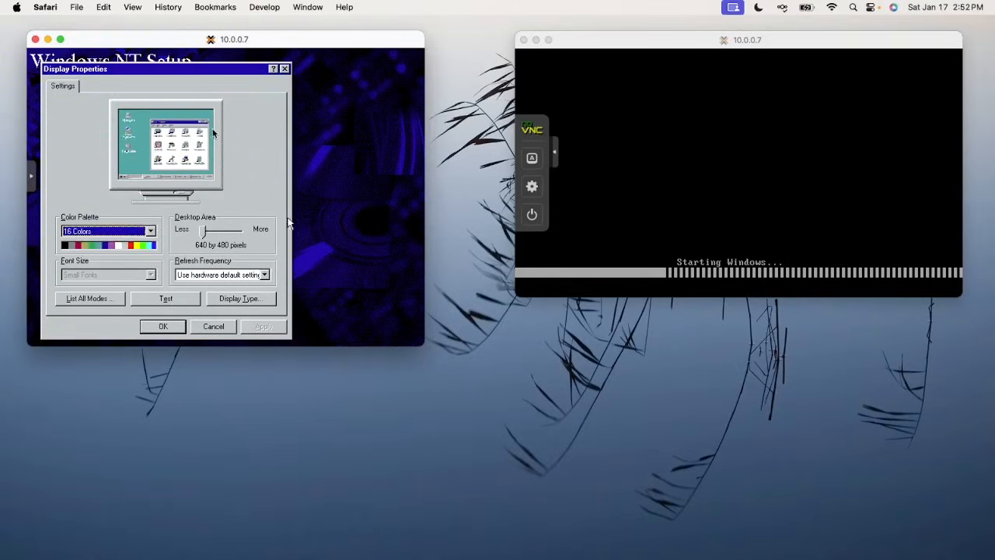
click(201, 232)
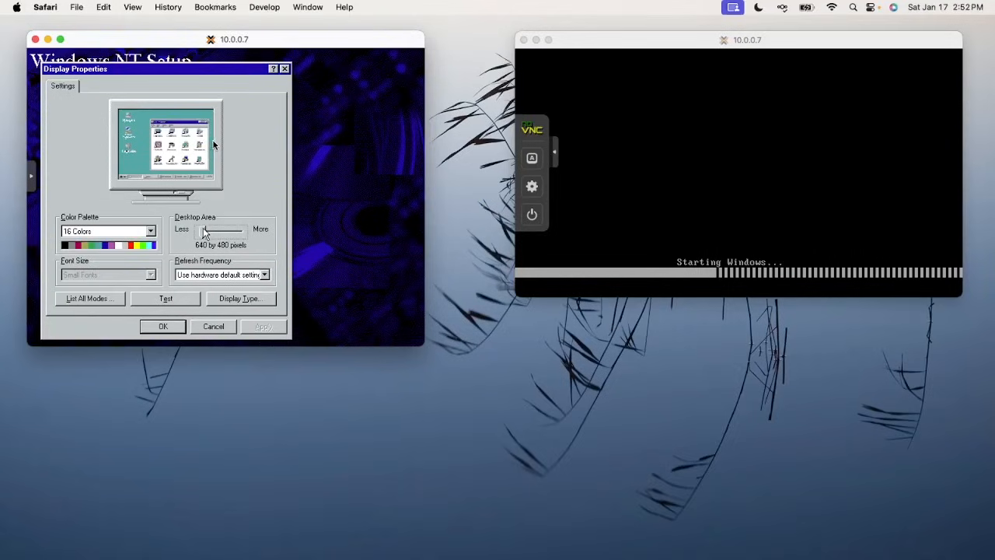
click(215, 233)
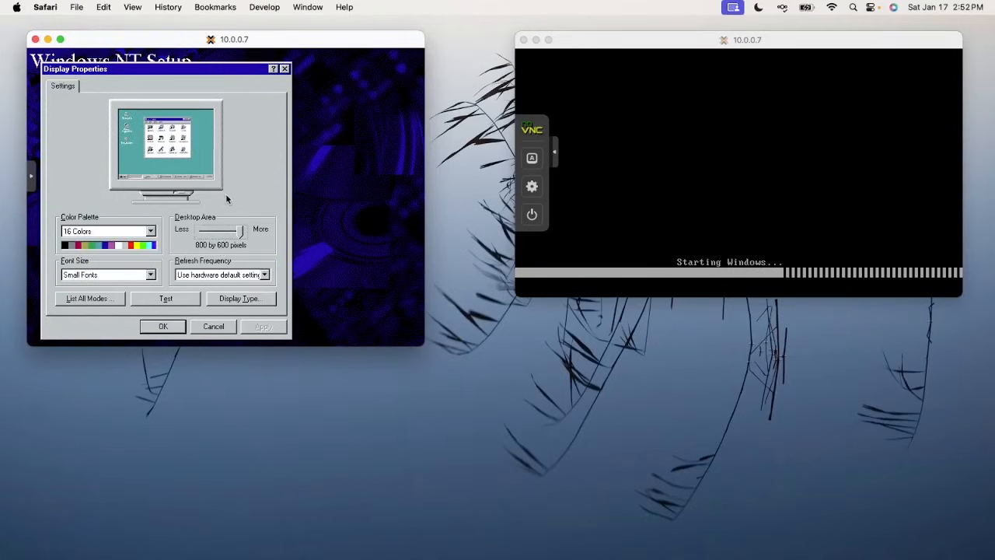
click(183, 329)
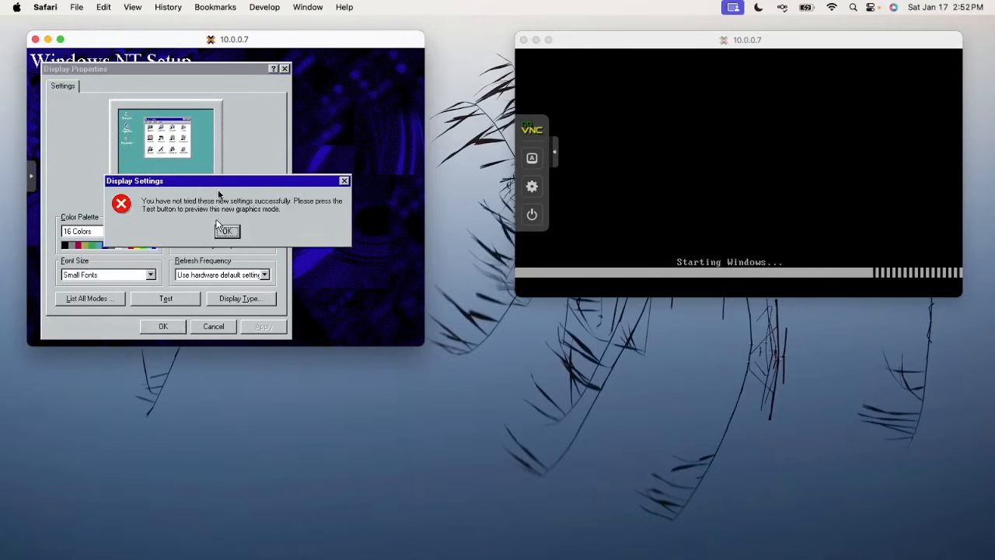
click(225, 231)
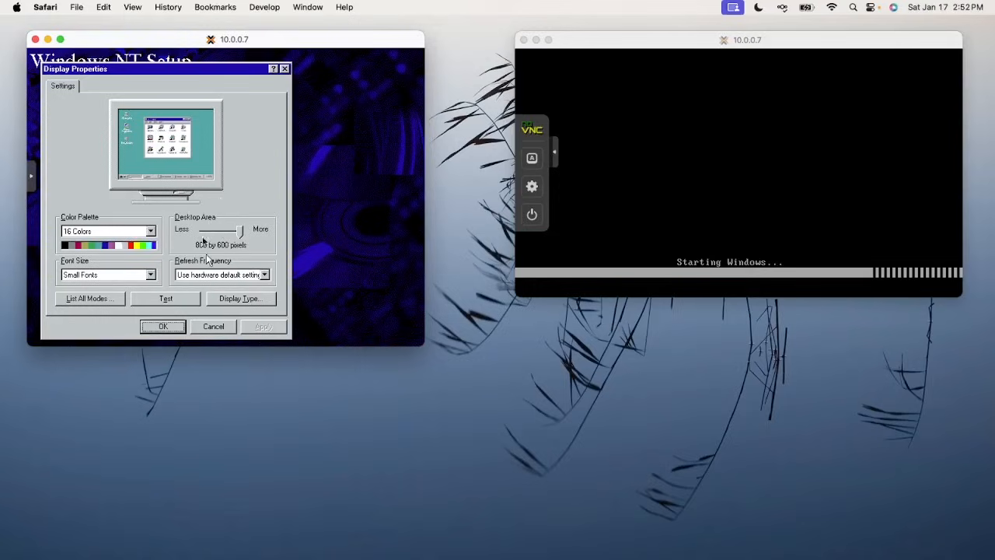
Test the 800 by 600 mode, confirm the bitmap looked right, and accept the settings
click(158, 300)
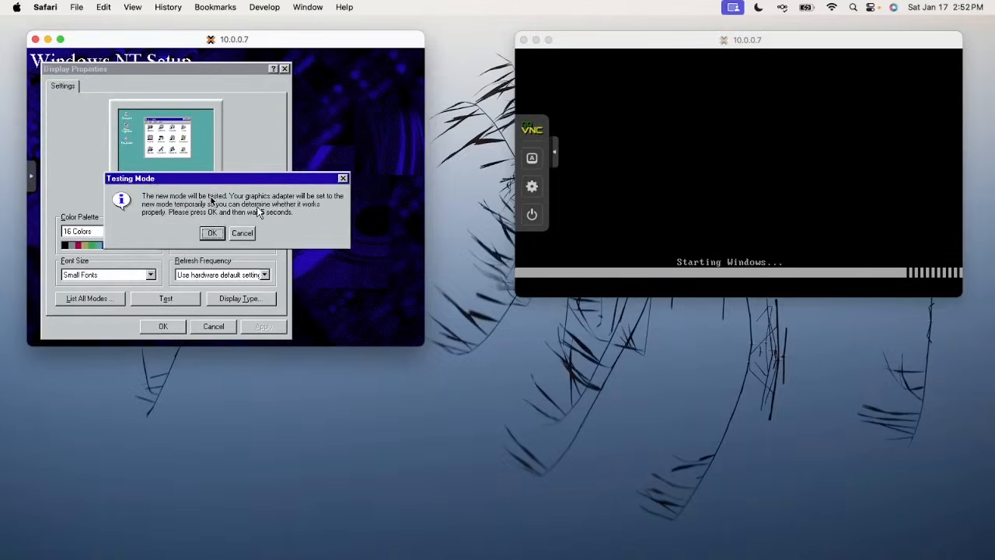
click(211, 232)
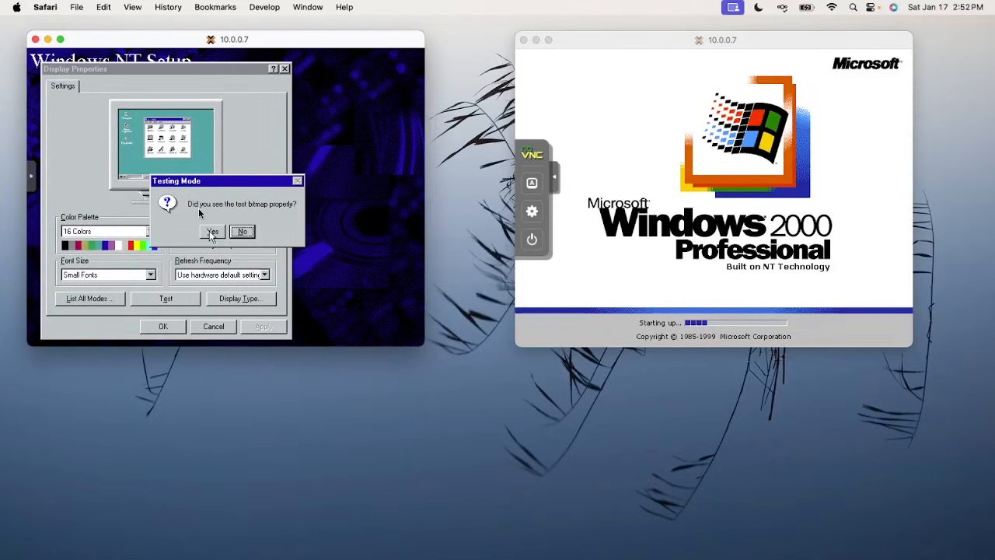
click(211, 232)
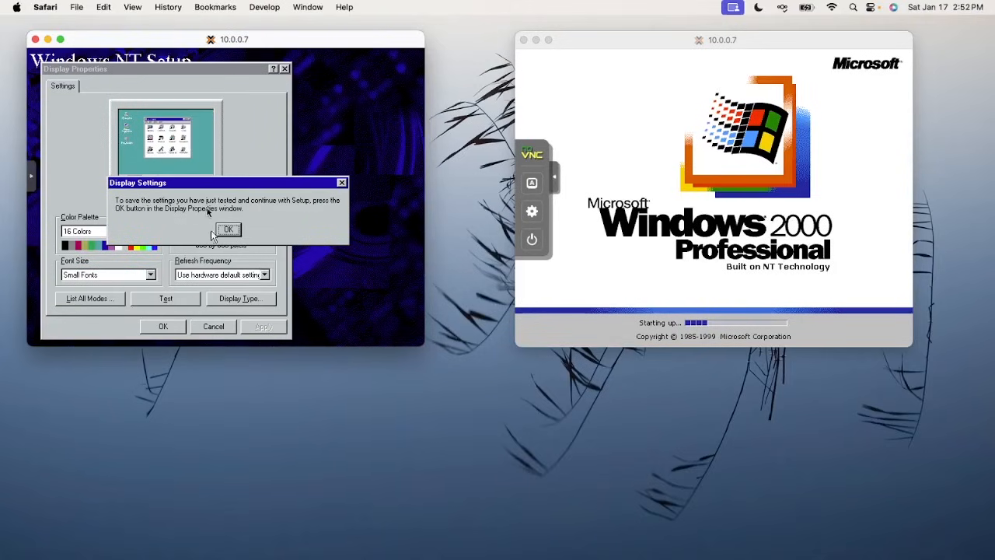
click(227, 232)
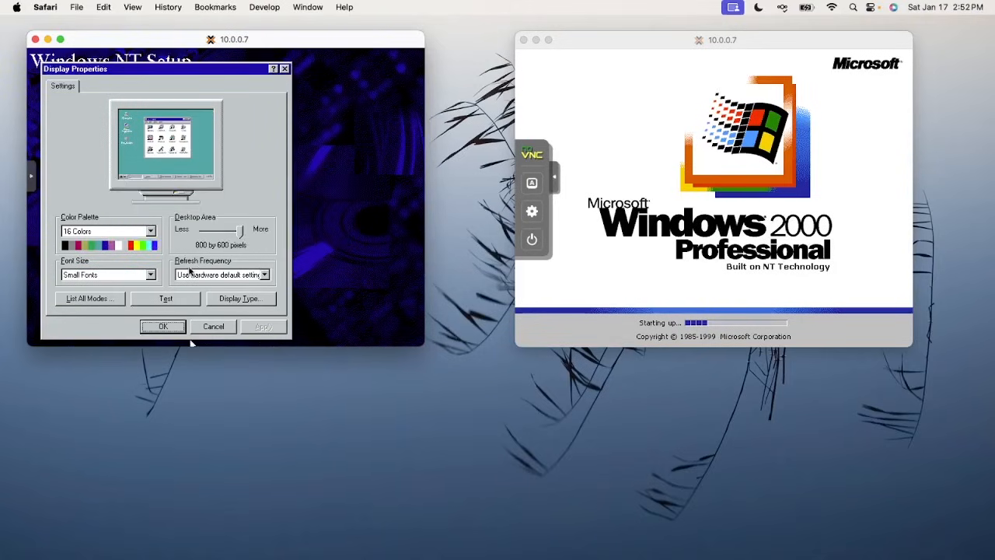
click(178, 329)
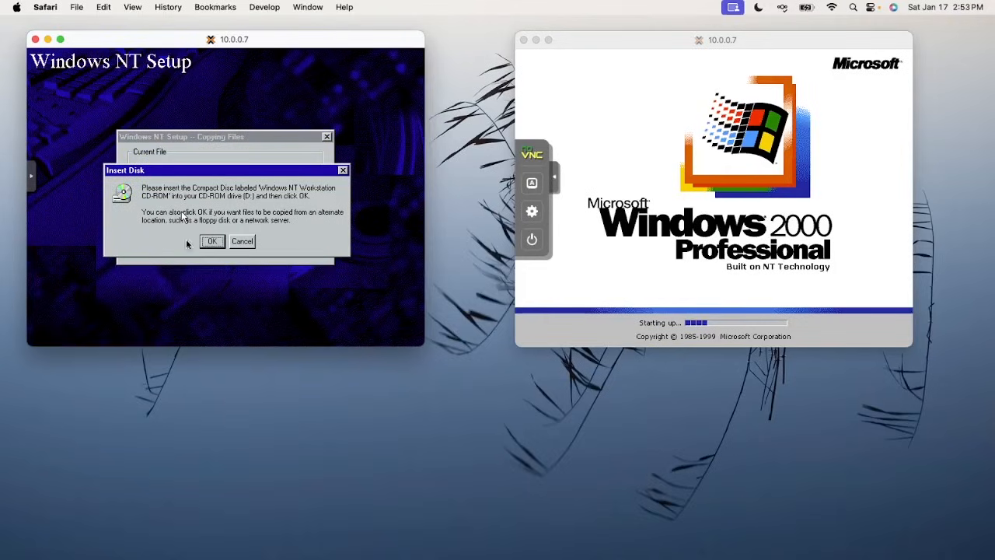
Mount Windows_NT_4.iso in VM 102's CD/DVD drive
key(ctrl+Up)
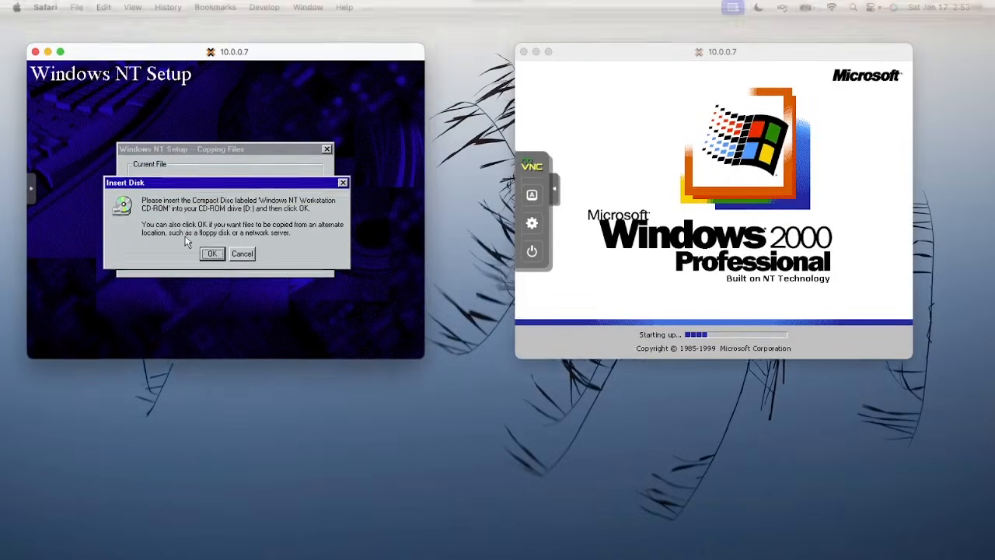
key(ctrl+Up)
drag(587, 283, 414, 67)
click(616, 314)
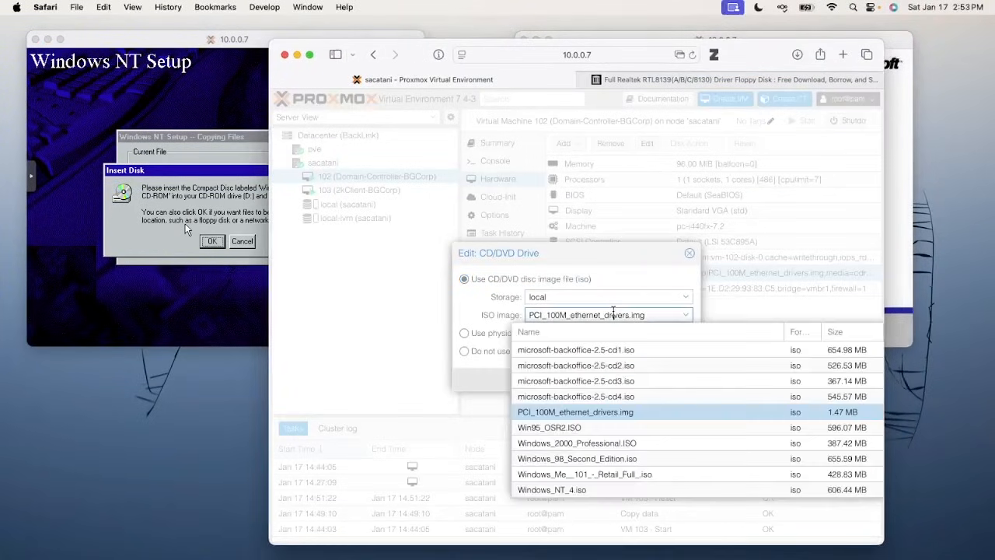
click(601, 486)
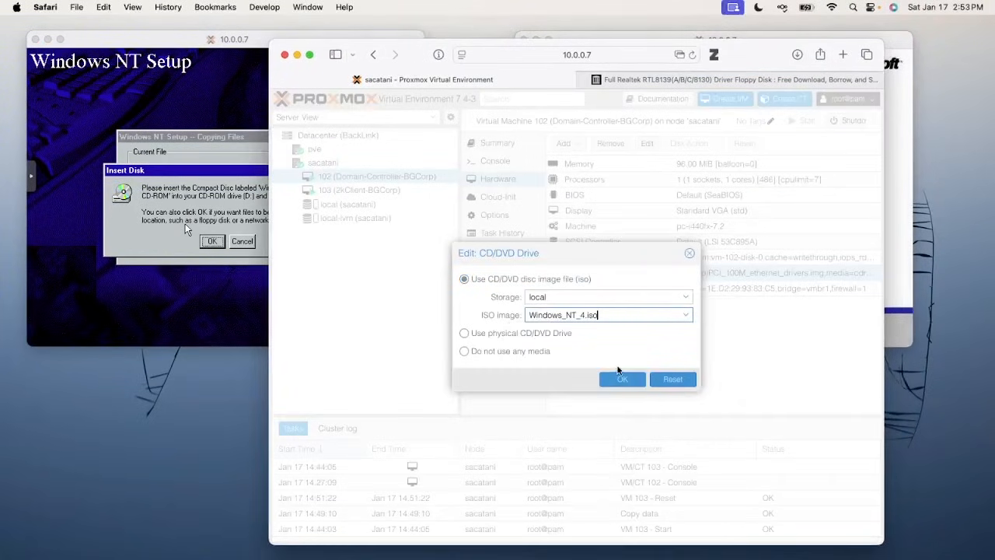
click(622, 378)
Confirm the NT Workstation CD is inserted at the setup console's Insert Disk prompt
drag(414, 59, 576, 559)
click(237, 242)
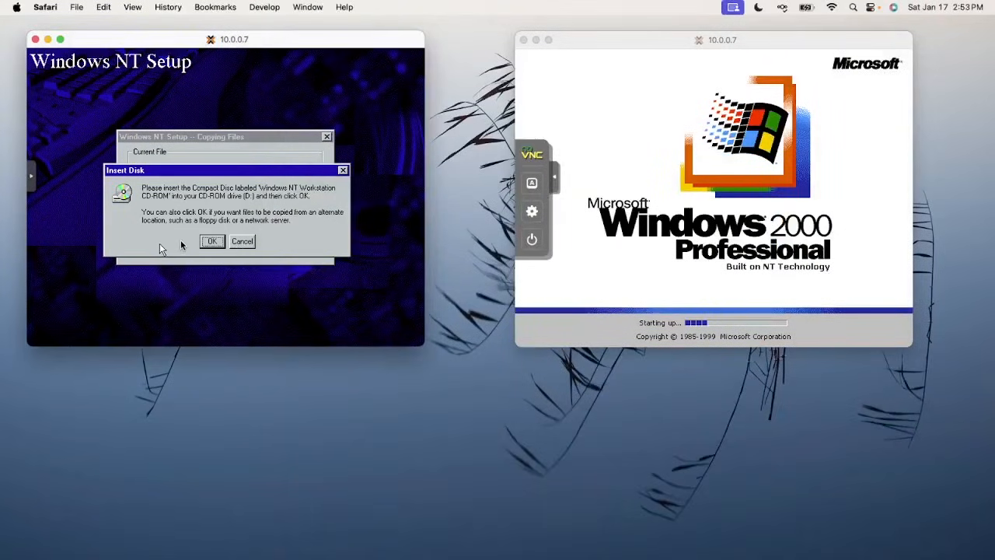
click(201, 242)
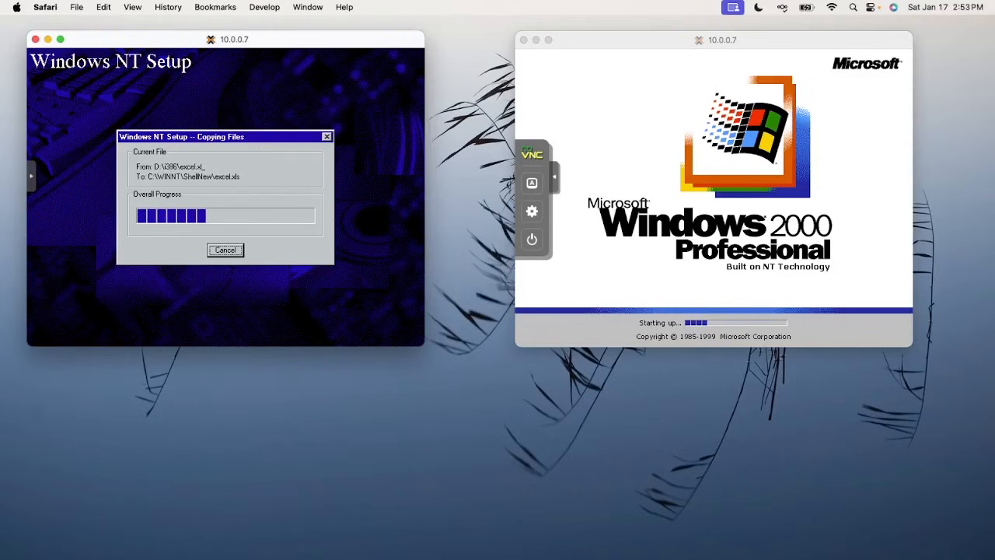
drag(622, 558, 229, 49)
Change VM 103's processor type from 486 to kvm32
click(194, 192)
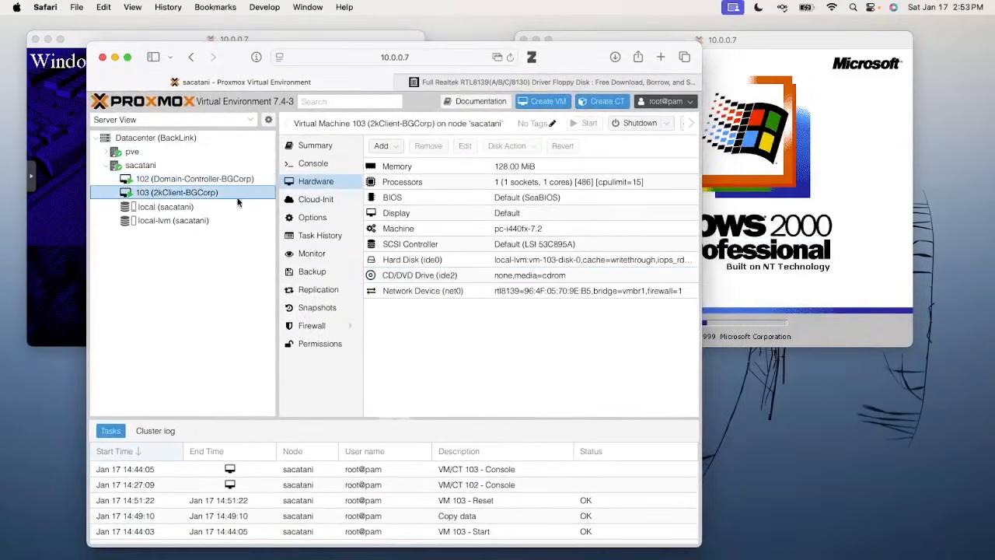
double_click(425, 182)
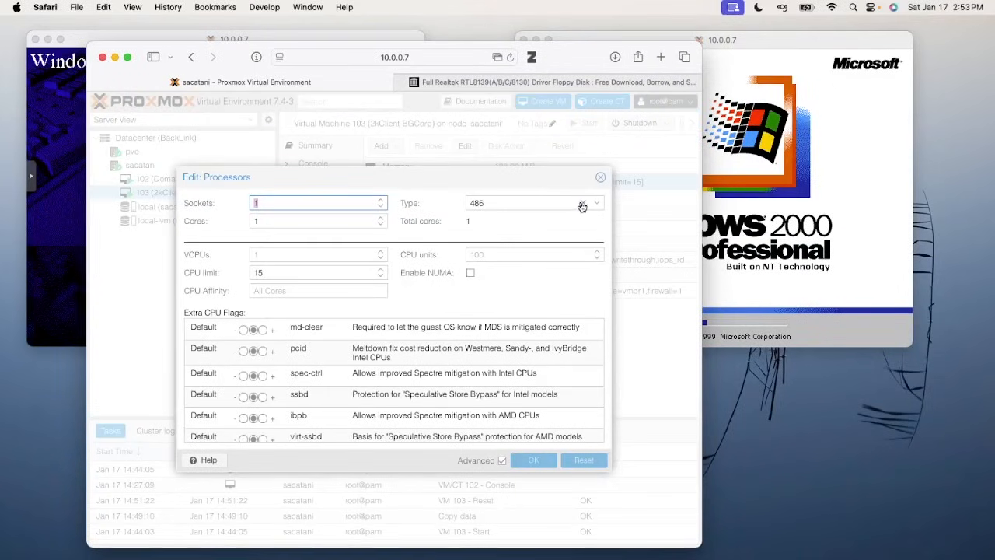
click(582, 204)
scroll(570, 266, down, 2)
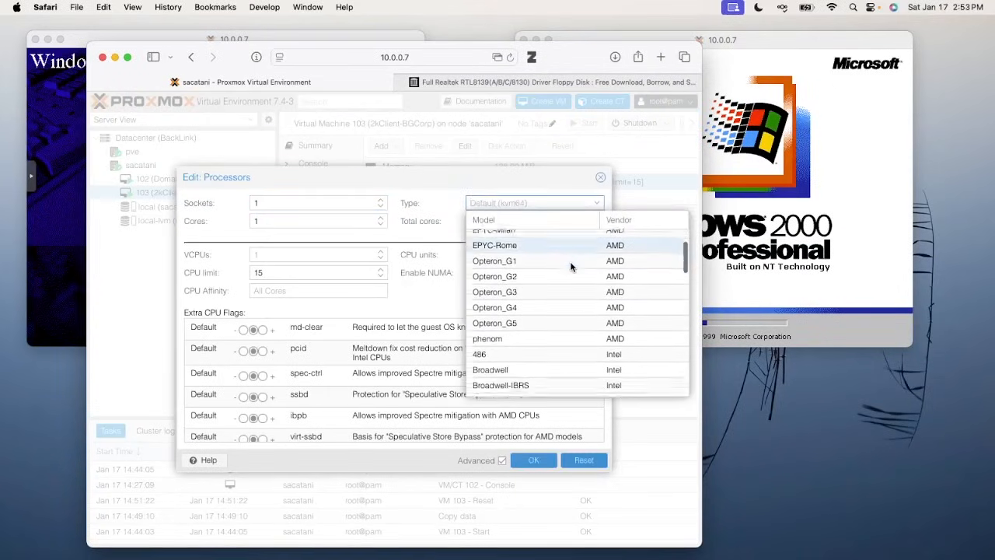
scroll(571, 272, down, 1)
scroll(560, 334, down, 4)
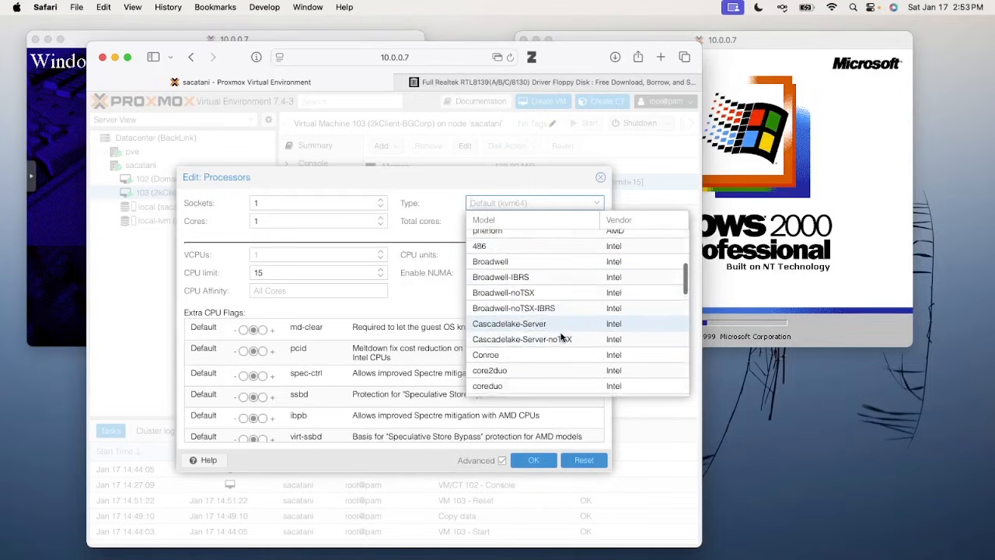
scroll(561, 339, down, 2)
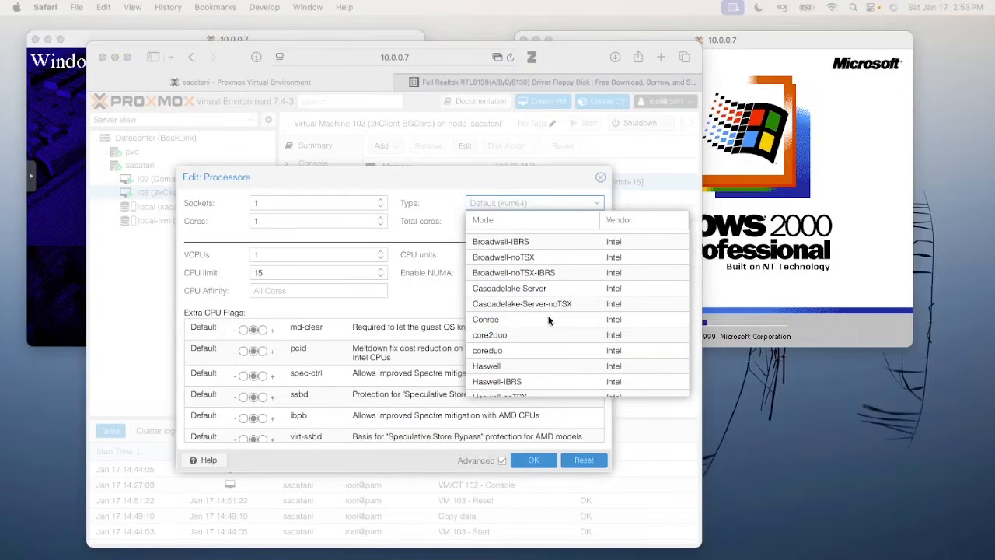
scroll(548, 320, down, 5)
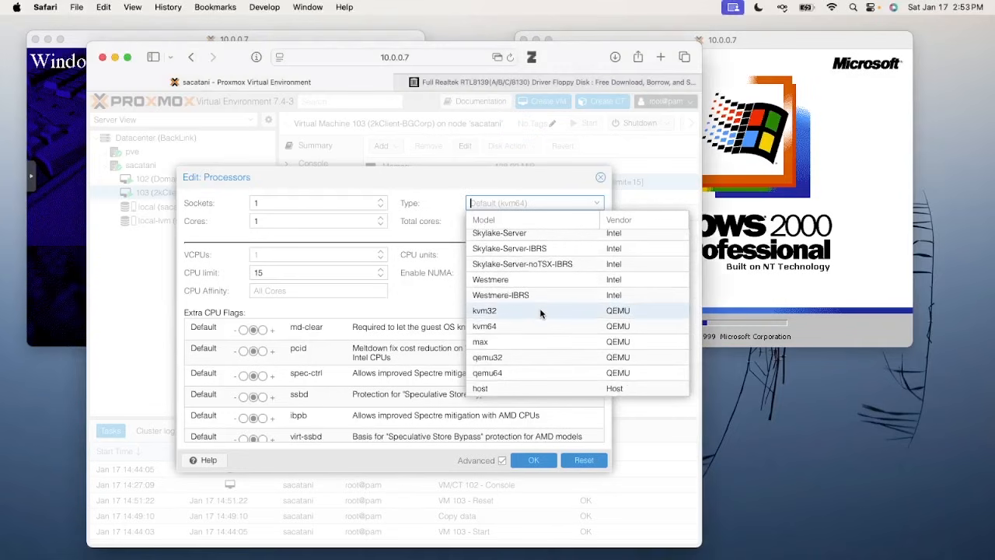
click(541, 311)
scroll(525, 359, down, 5)
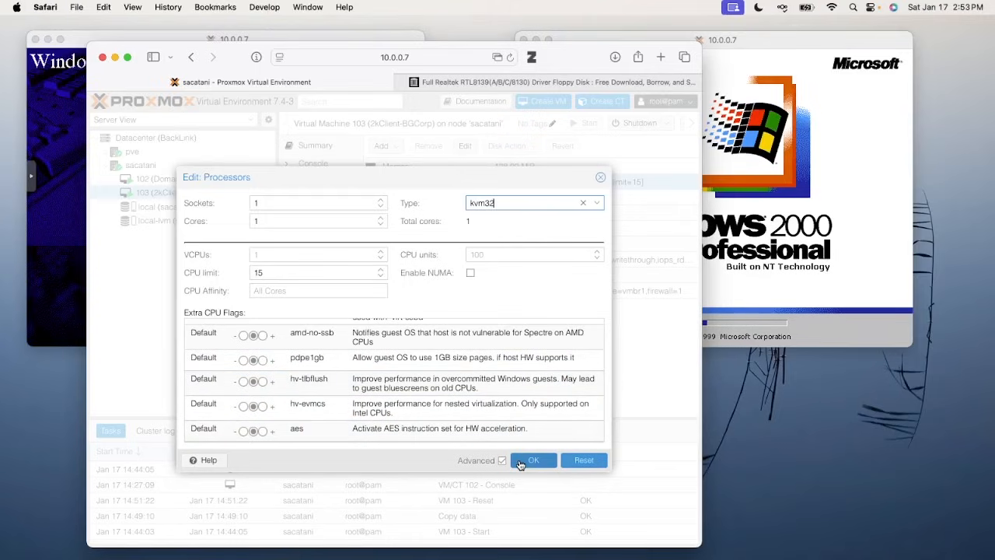
click(520, 464)
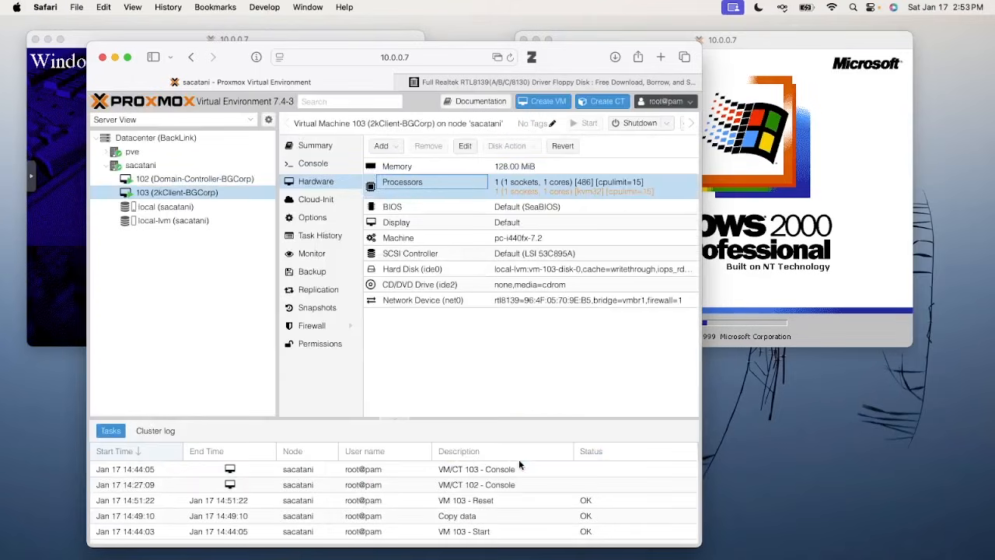
Stop VM 103 from the Shutdown menu and confirm
click(667, 124)
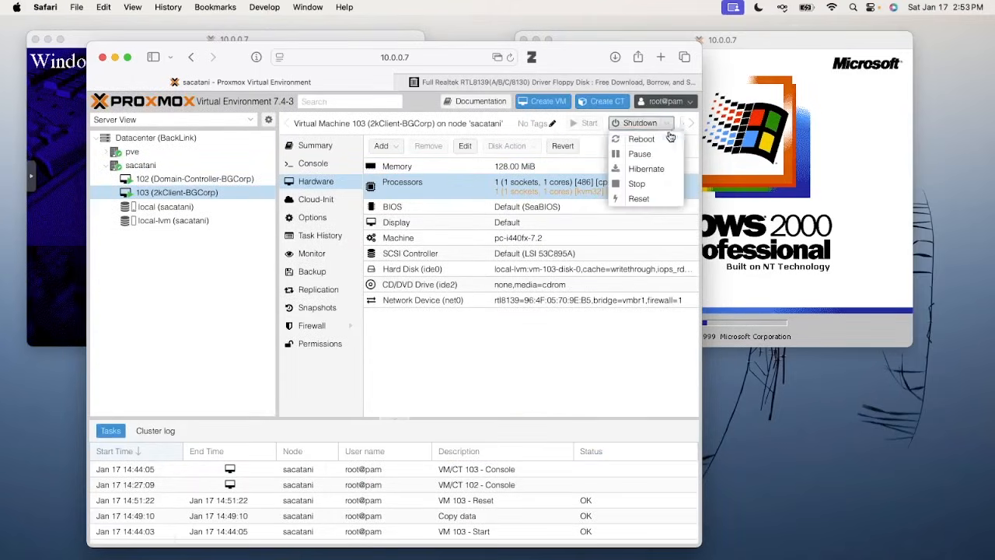
click(649, 184)
click(382, 348)
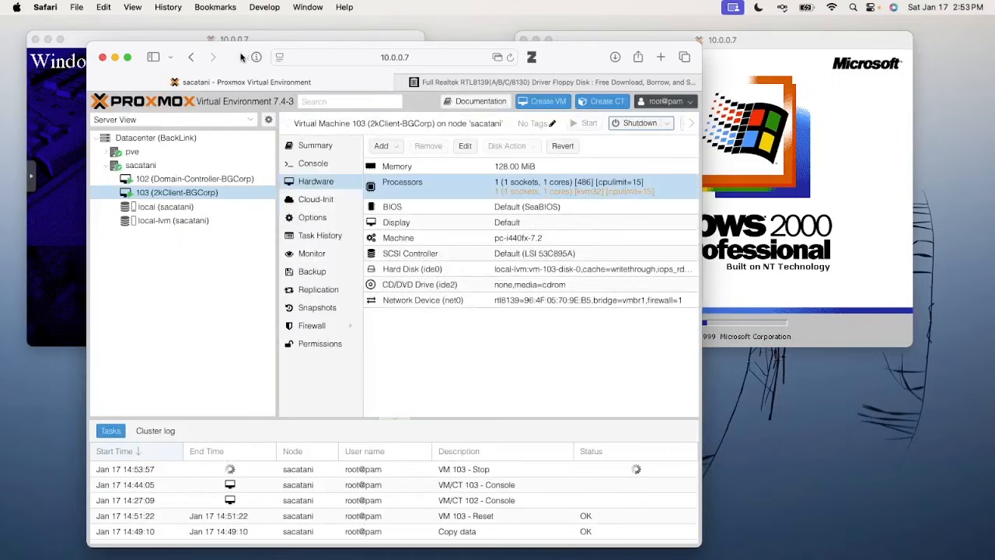
drag(239, 62, 547, 559)
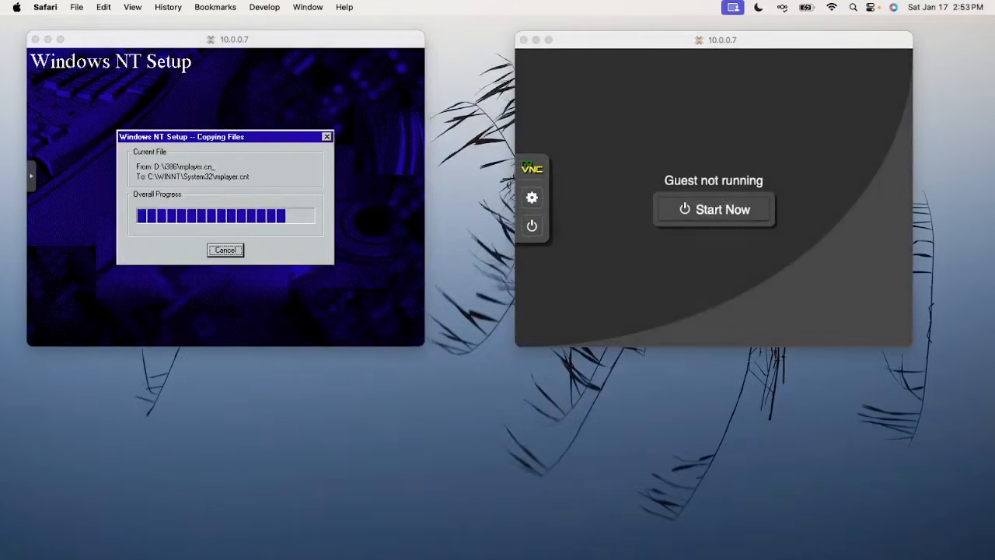
Start VM 103 with Start Now in its noVNC console
click(723, 217)
click(232, 163)
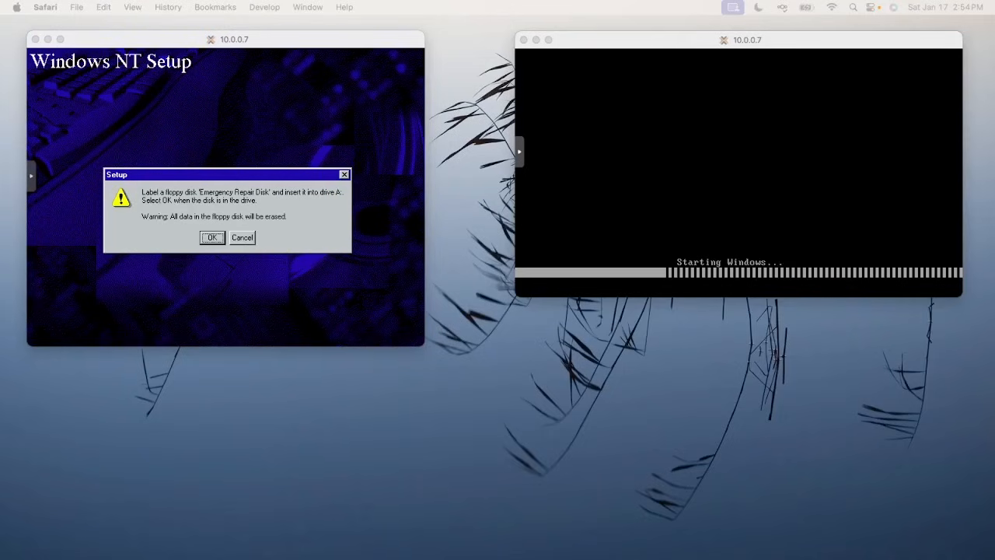
Abandon the Add: CD/DVD Drive form and view the ISO images on local storage
drag(521, 559, 418, 52)
click(559, 299)
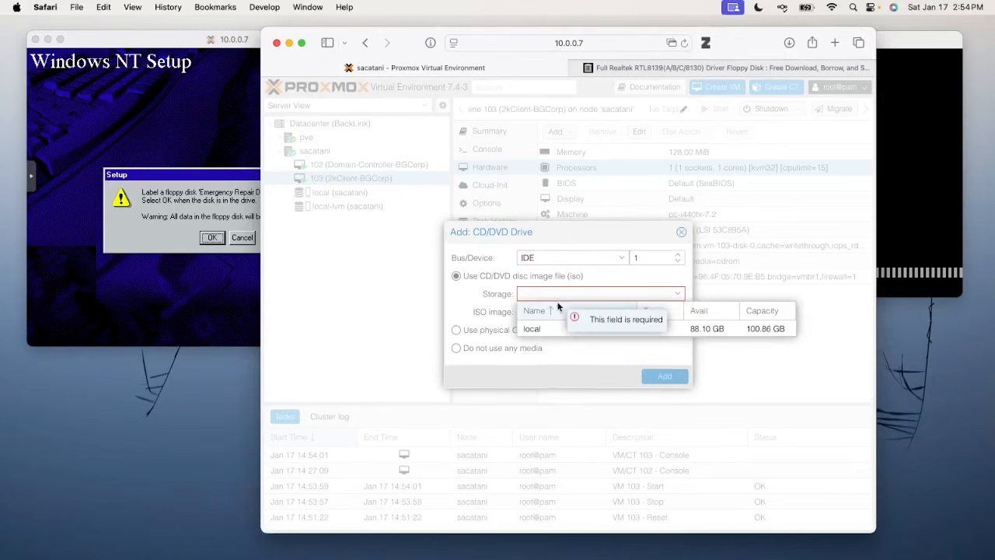
click(558, 327)
click(553, 312)
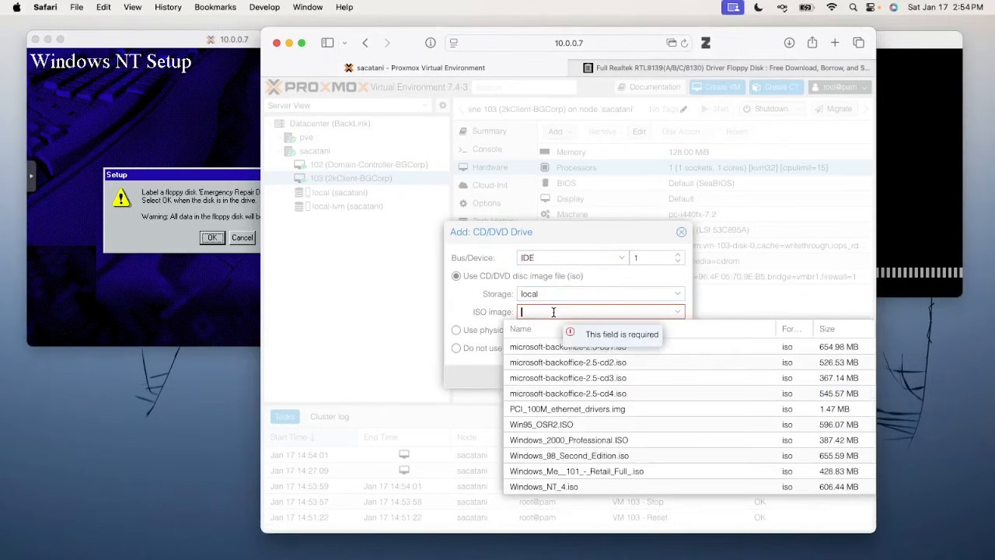
click(680, 231)
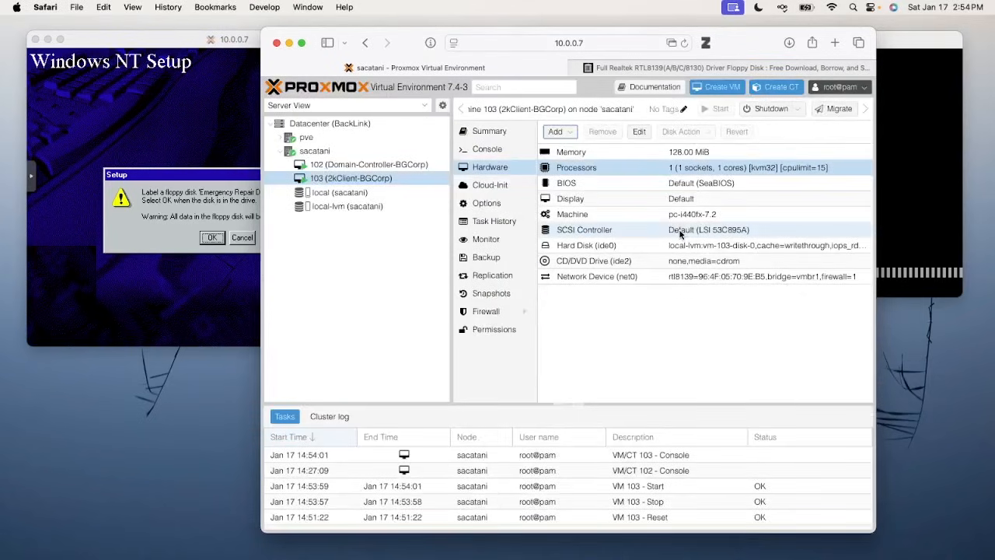
click(340, 192)
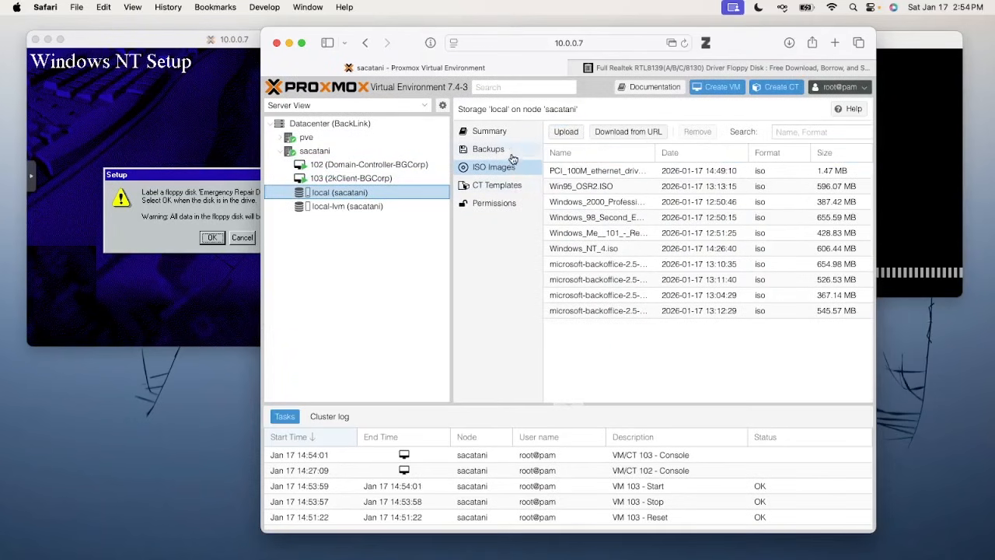
Skip the Emergency Repair Disk in the Windows NT setup console
click(233, 206)
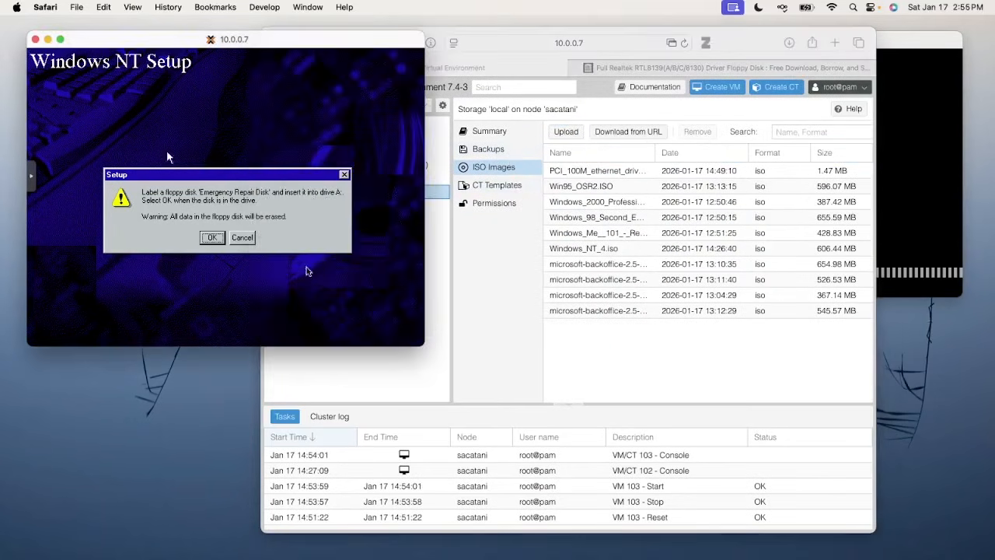
click(243, 237)
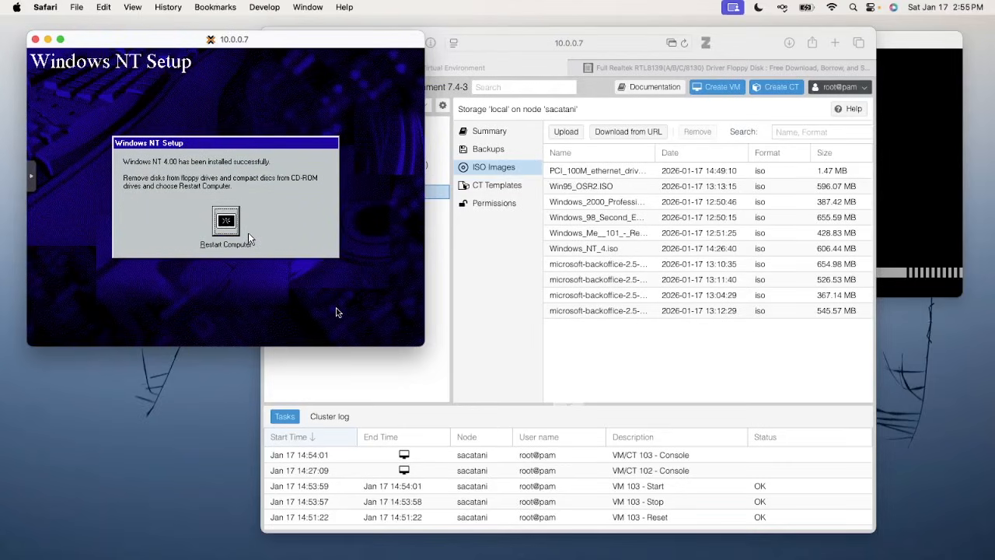
drag(726, 44, 777, 559)
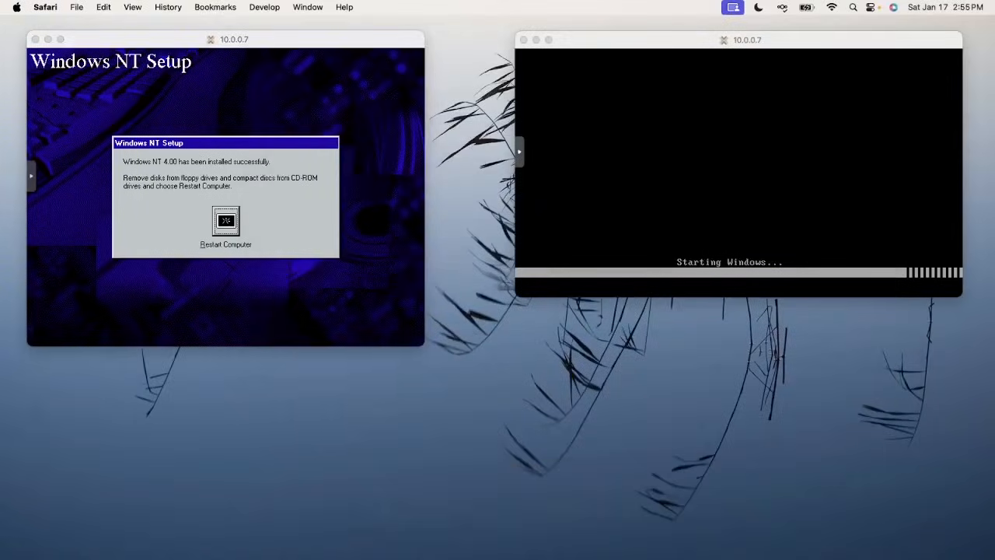
Restart the NT 4 VM and boot the normal Windows NT Workstation 4.00 entry
click(339, 241)
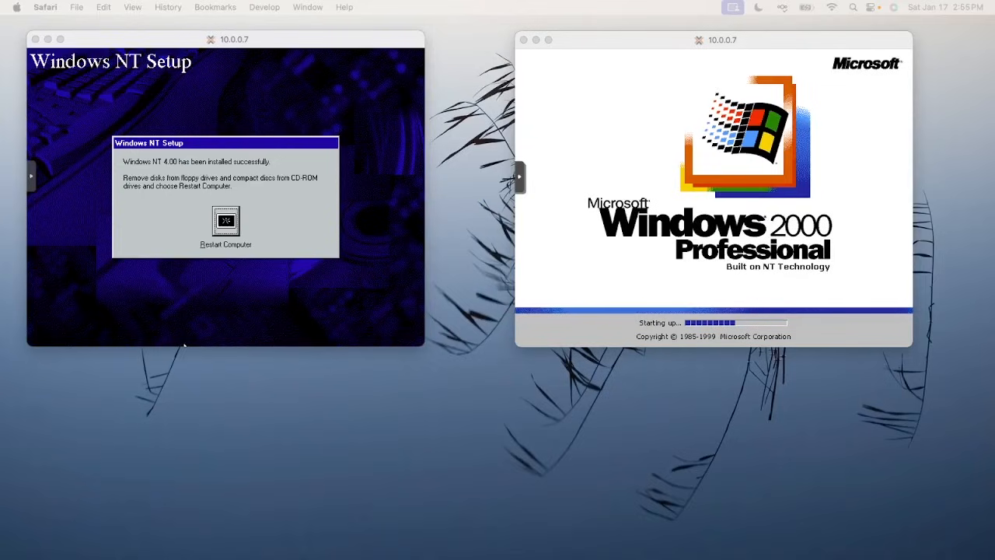
click(231, 207)
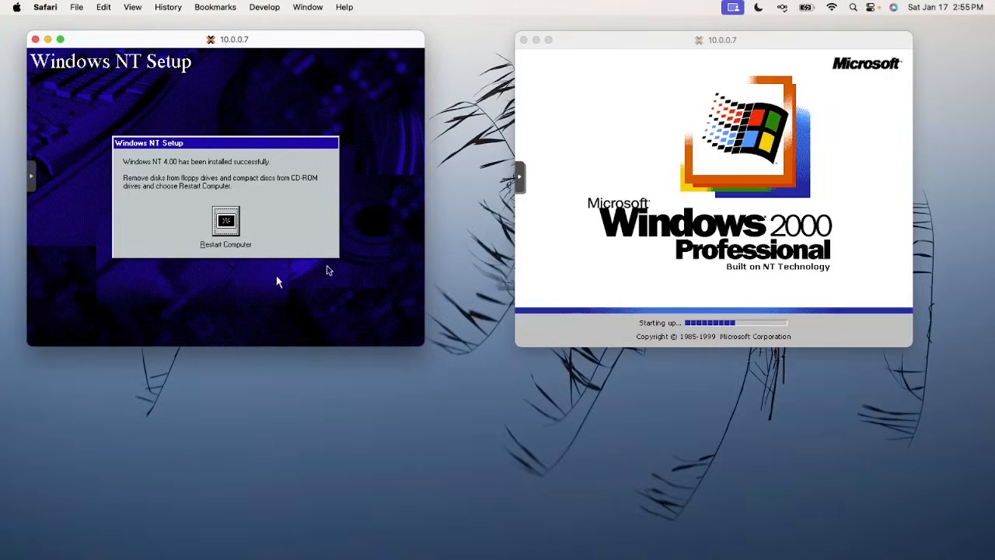
click(227, 225)
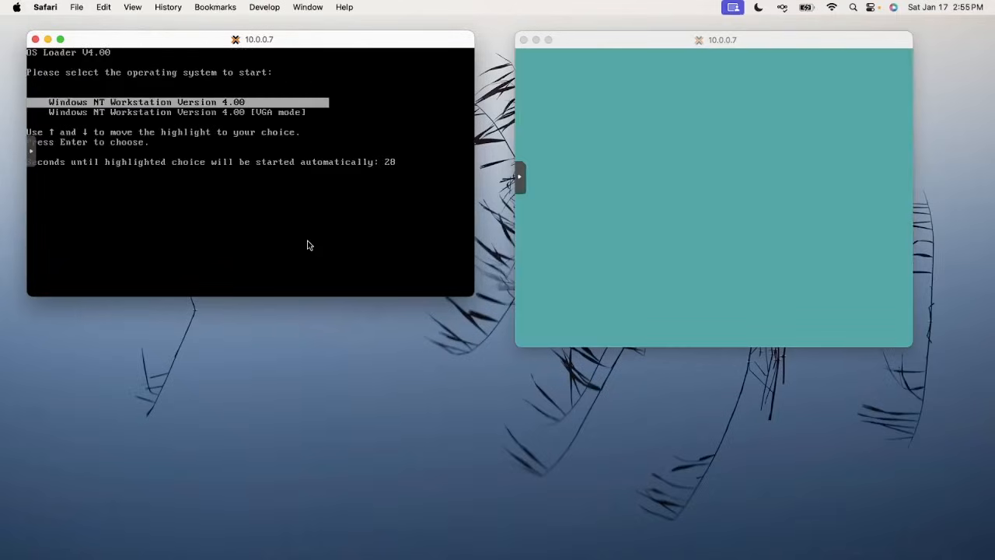
key(Return)
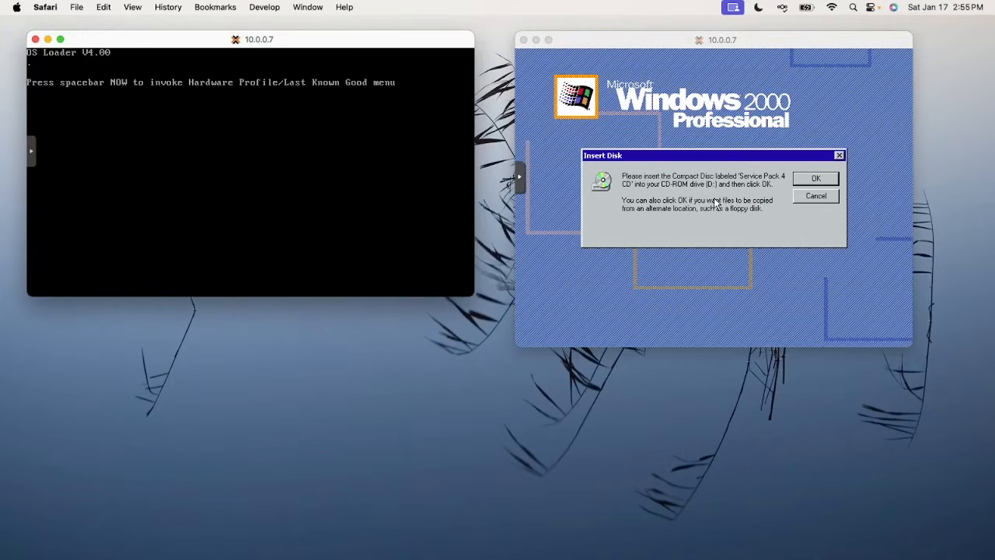
Bring the Google results for 'windows 2000 servicepack 4' into view
click(718, 235)
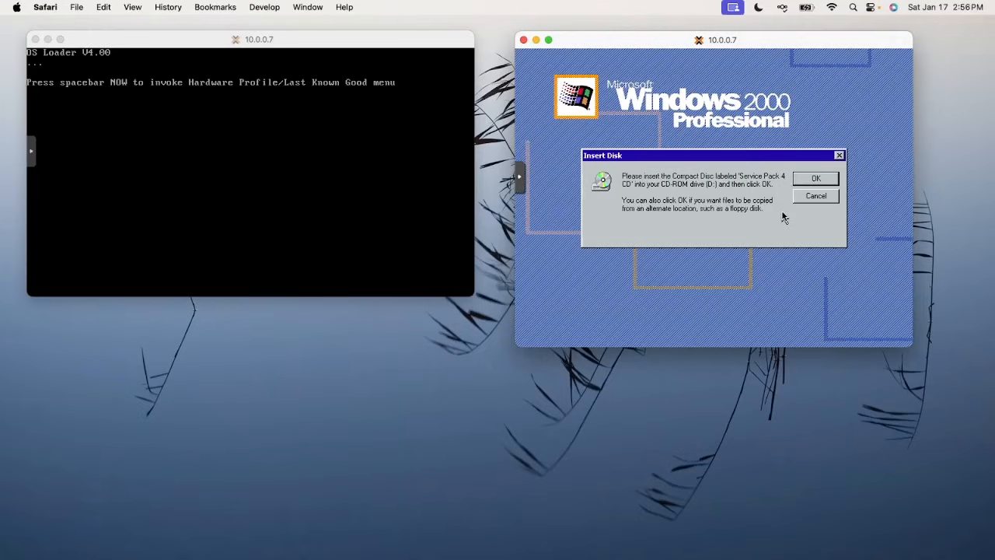
key(super+Tab)
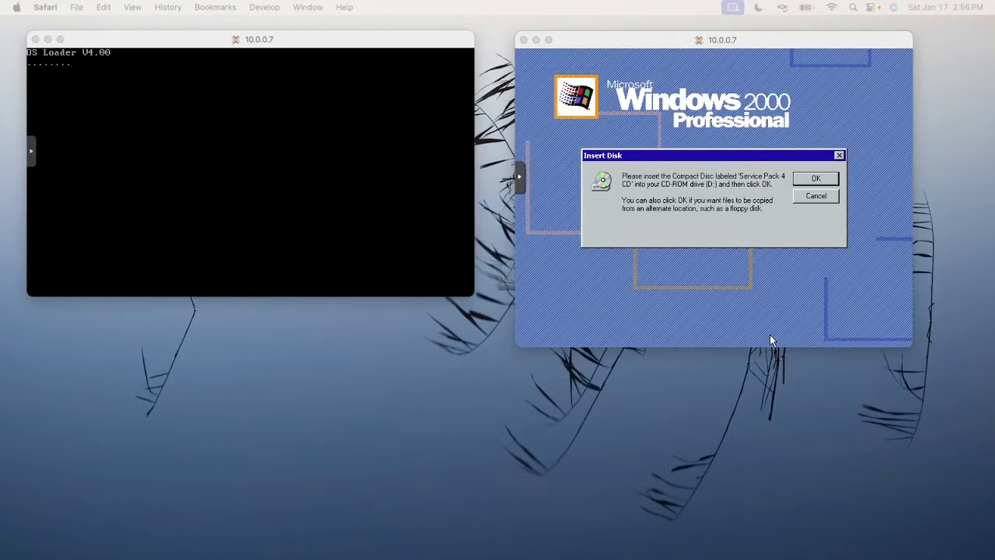
drag(878, 381, 684, 56)
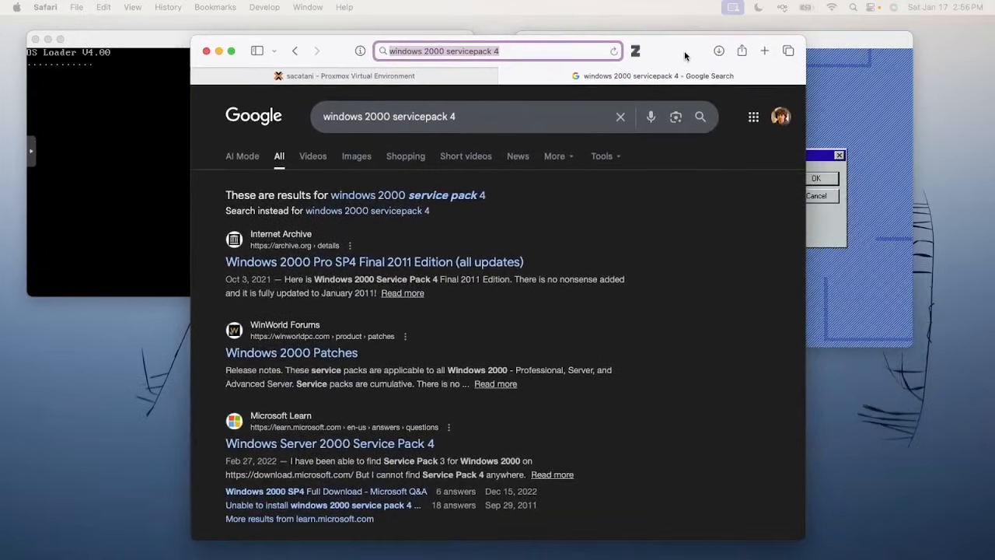
Download the ISO image of Windows 2000 Pro SP4 Final 2011 Edition from Internet Archive
click(362, 269)
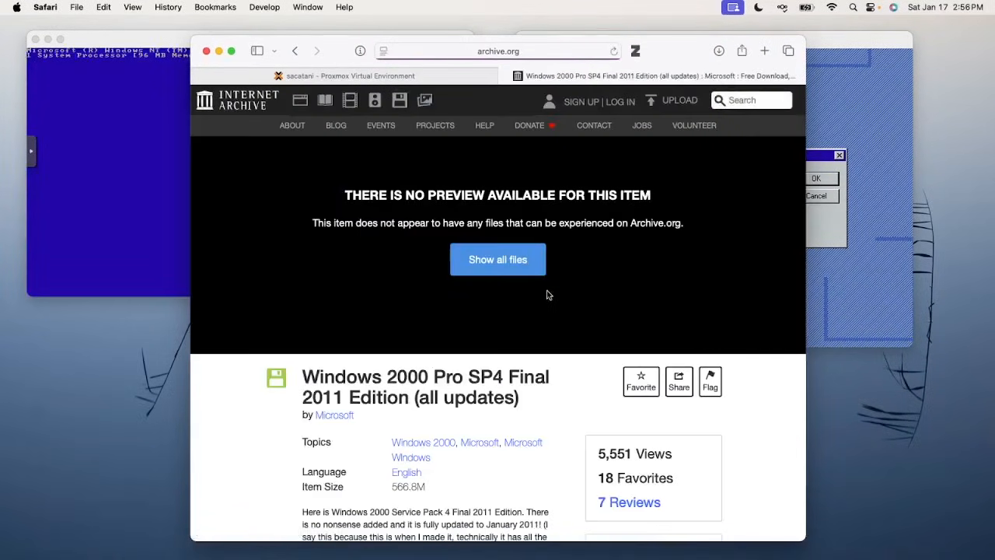
scroll(550, 299, down, 5)
click(631, 400)
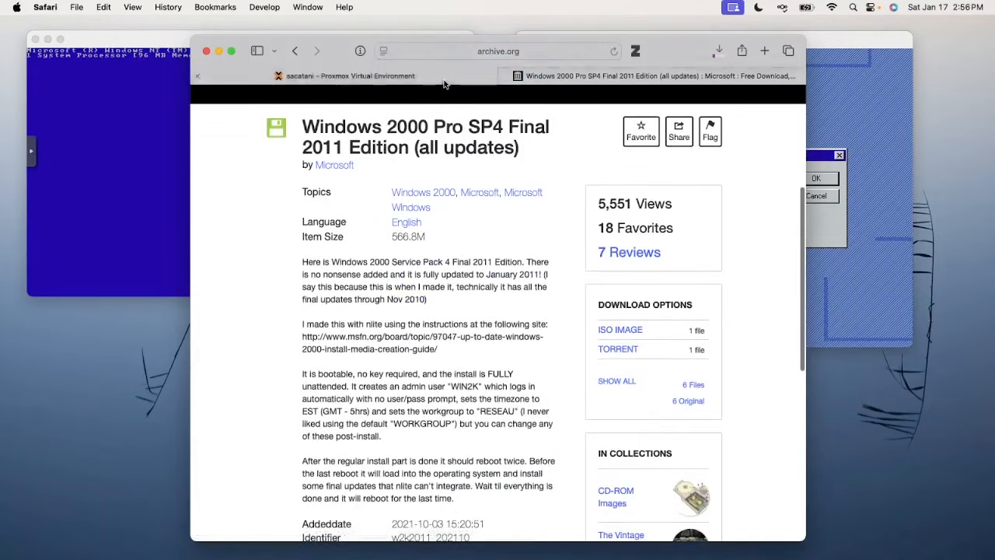
Show the ISO Images list of local storage on node sacatani in Proxmox
click(350, 75)
click(329, 199)
click(423, 175)
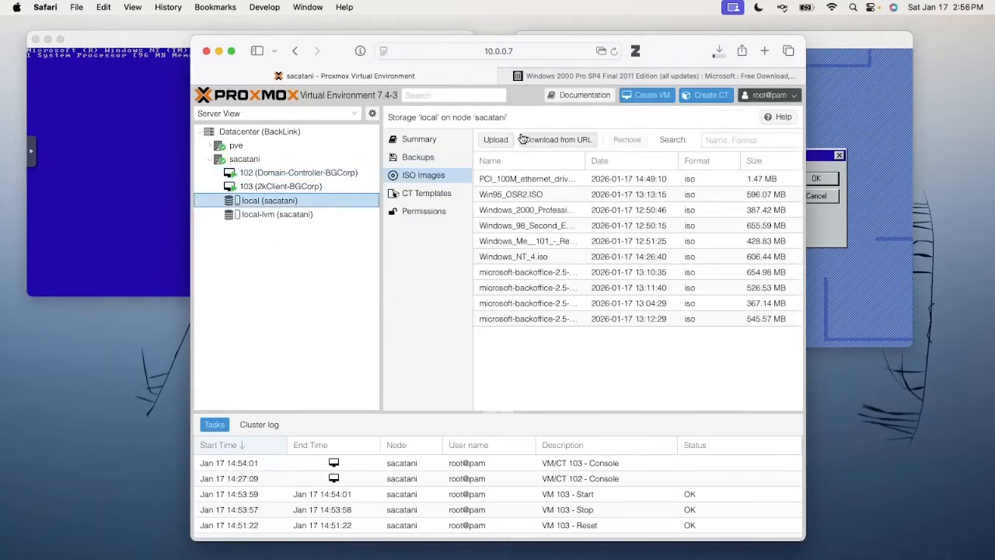
click(495, 139)
click(602, 266)
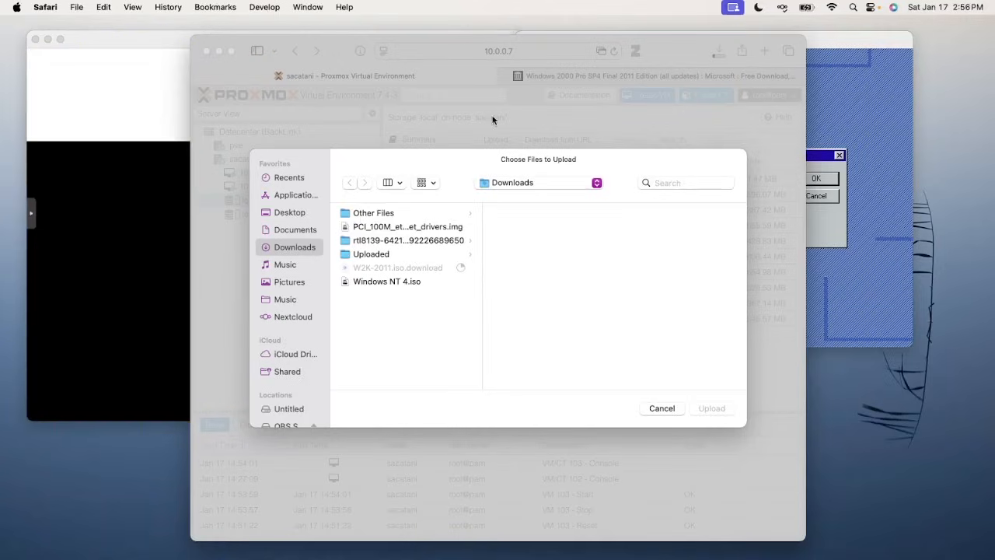
click(143, 118)
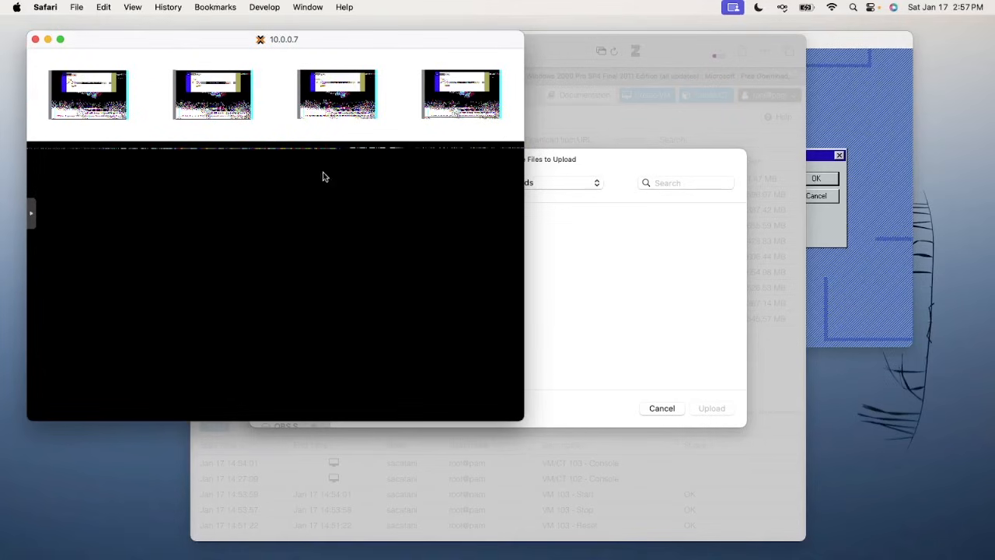
click(625, 348)
click(655, 410)
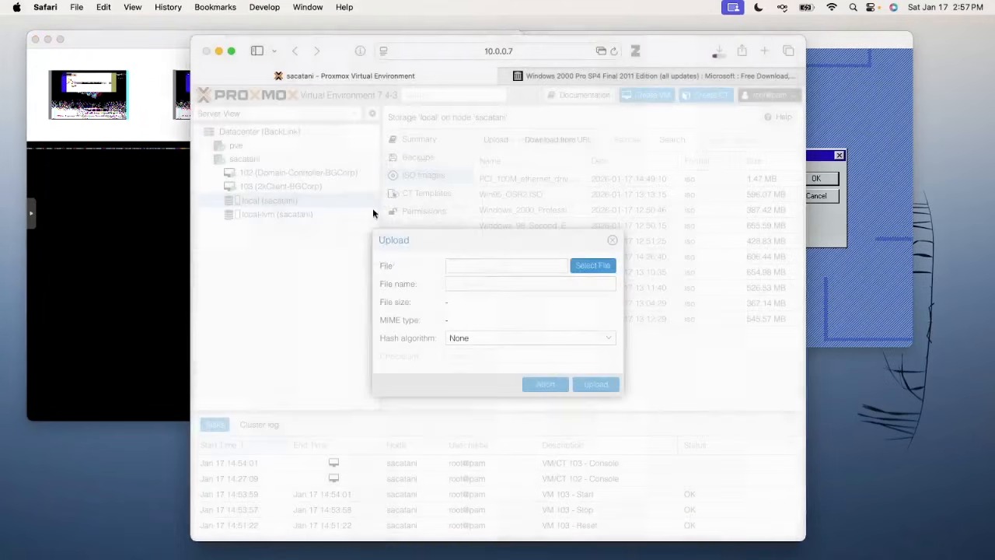
click(612, 242)
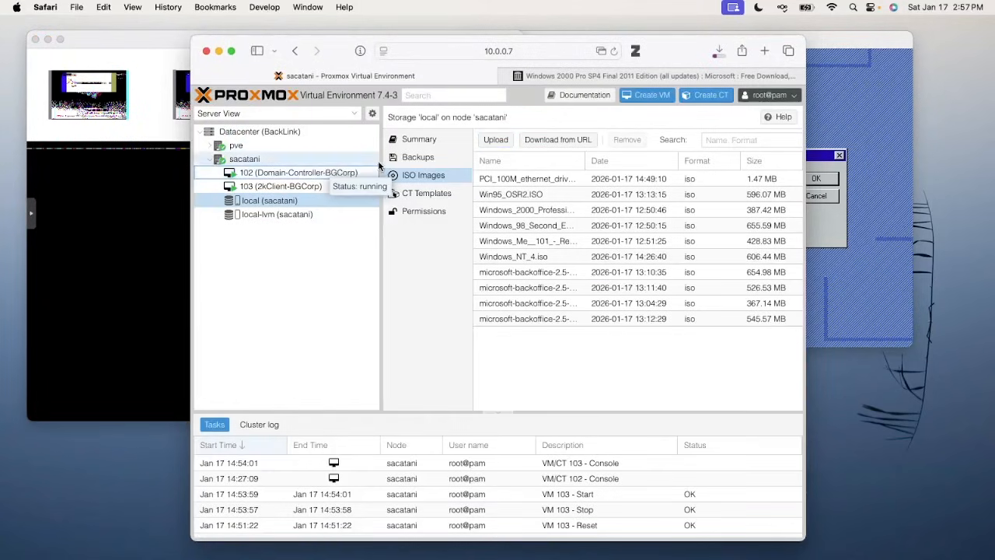
Set VM 102's display graphic card to Standard VGA
click(367, 173)
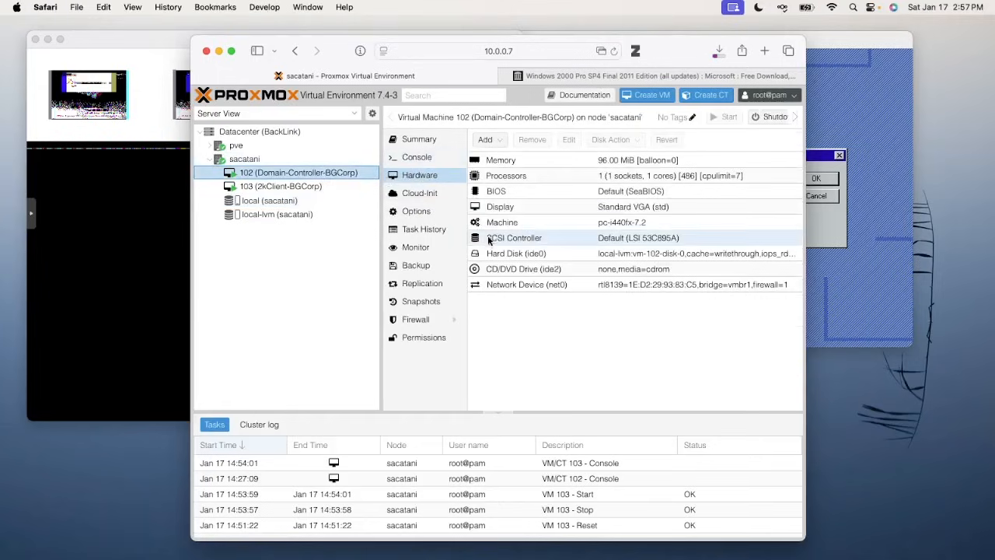
double_click(503, 208)
click(497, 303)
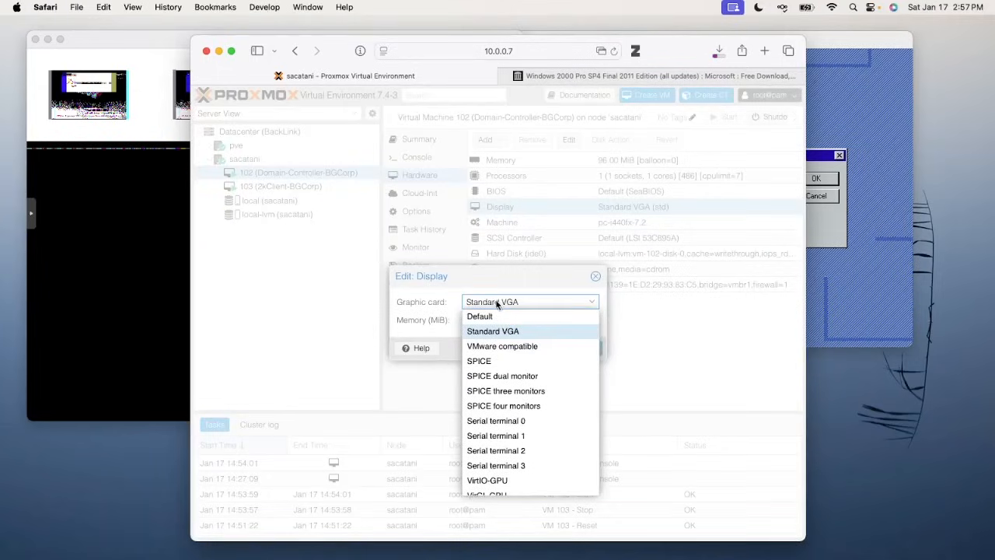
click(498, 316)
click(526, 347)
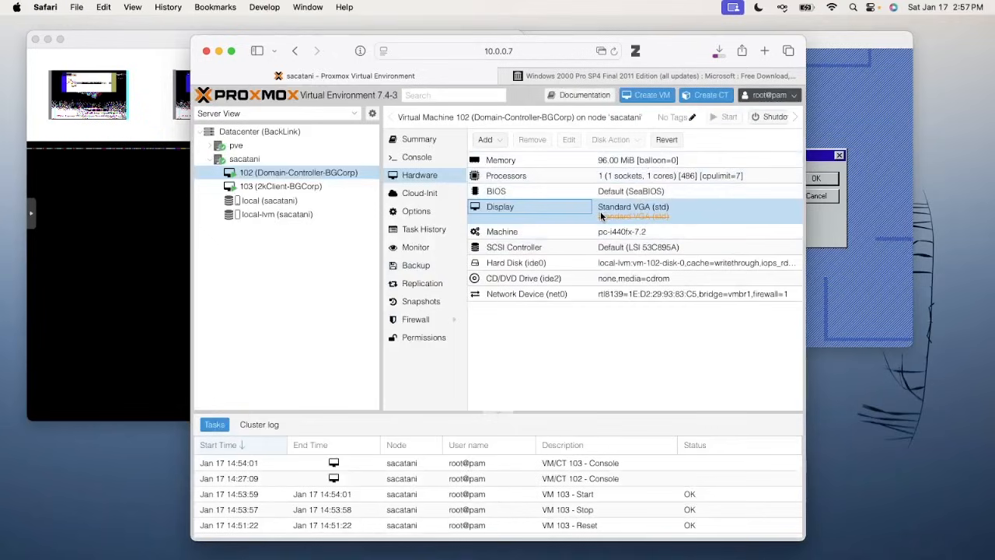
double_click(600, 216)
click(528, 306)
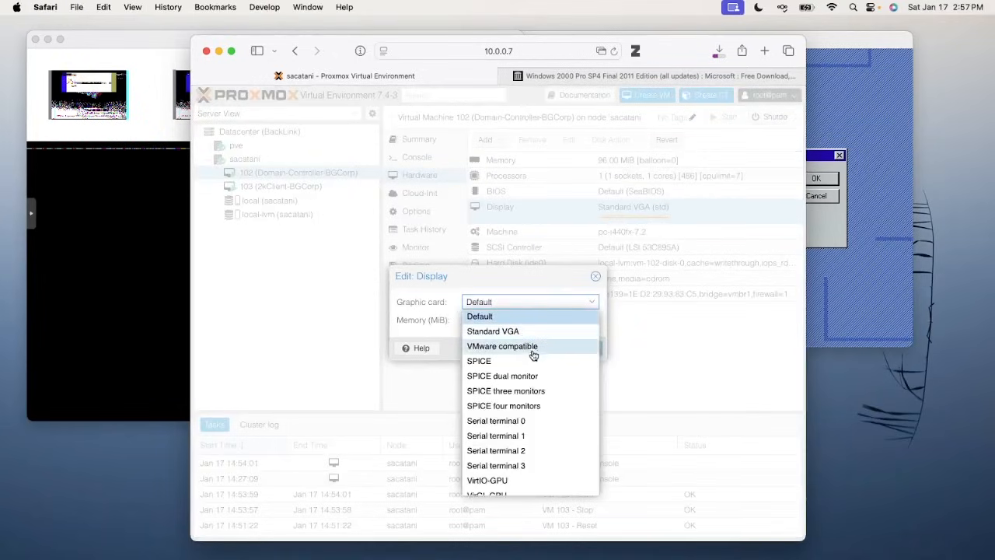
scroll(534, 354, down, 2)
scroll(533, 350, up, 2)
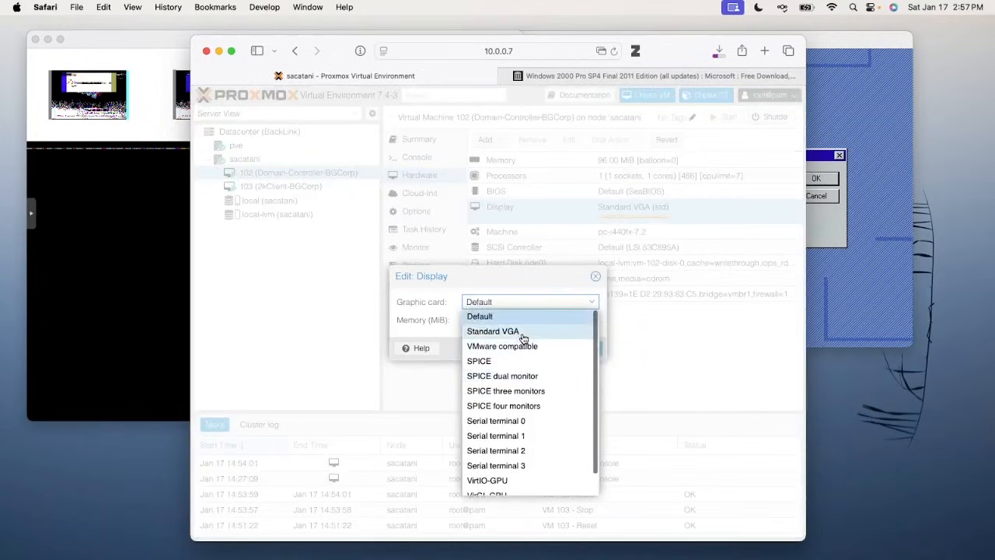
click(523, 335)
click(527, 348)
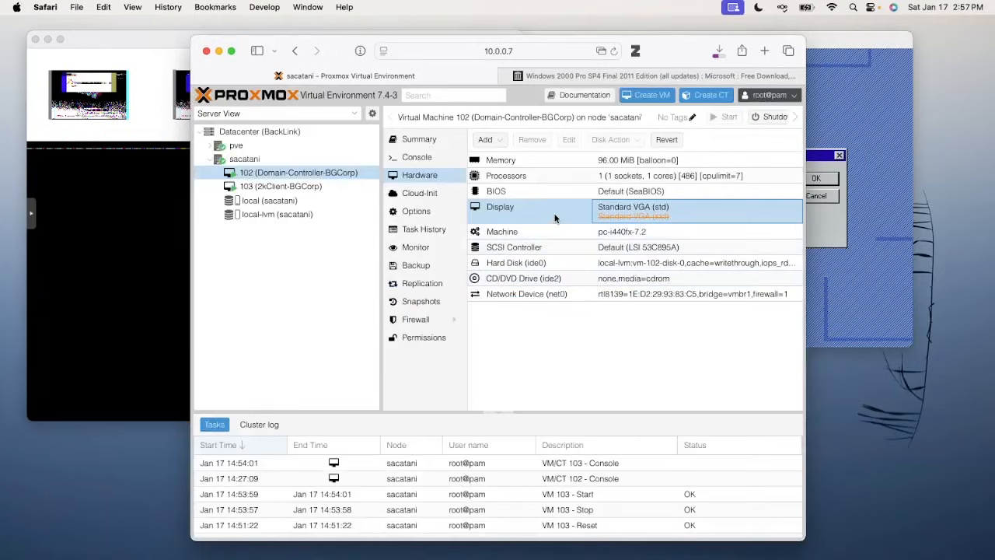
Hard reset VM 102, boot Windows NT in VGA mode, and check the W2K-2011.iso download
click(156, 181)
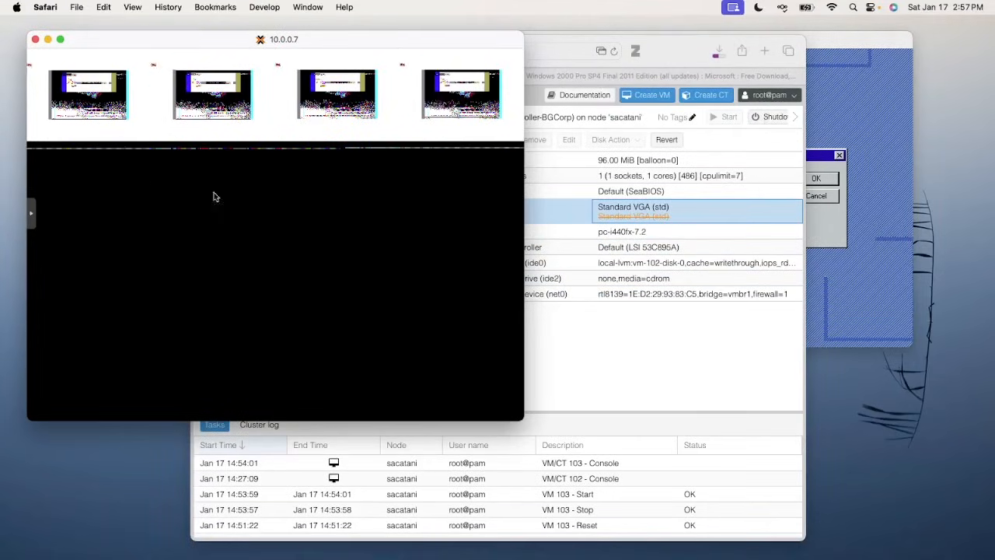
click(32, 212)
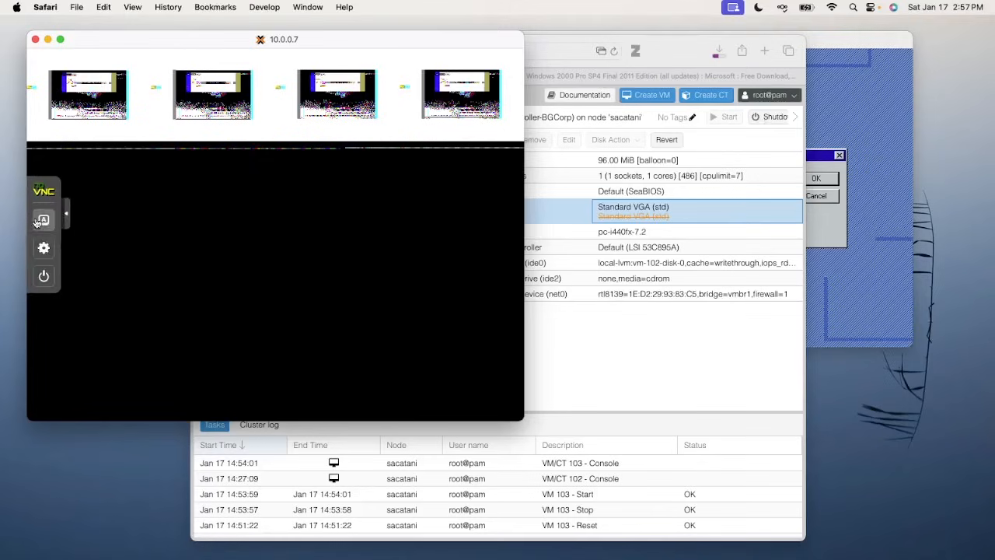
click(44, 274)
click(126, 250)
click(393, 249)
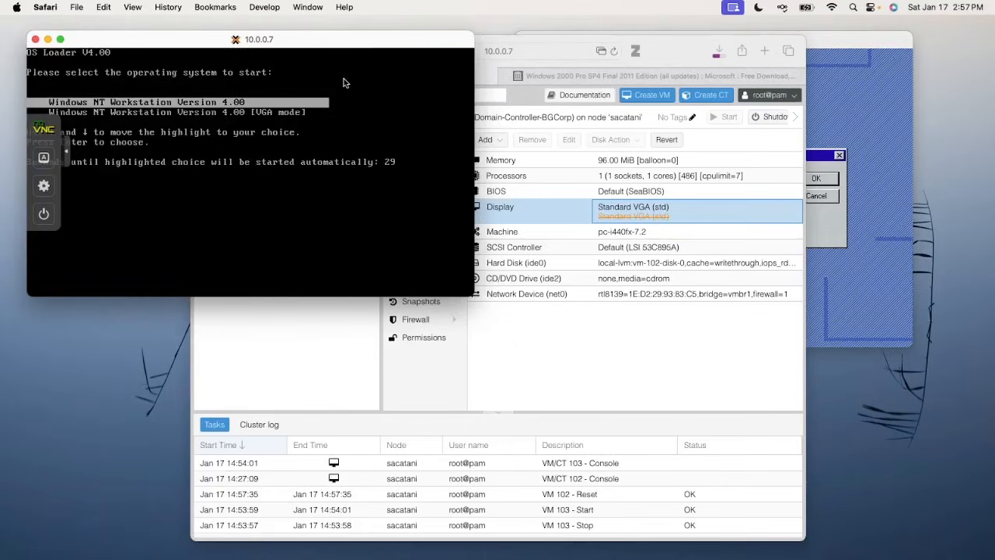
key(Down)
key(Return)
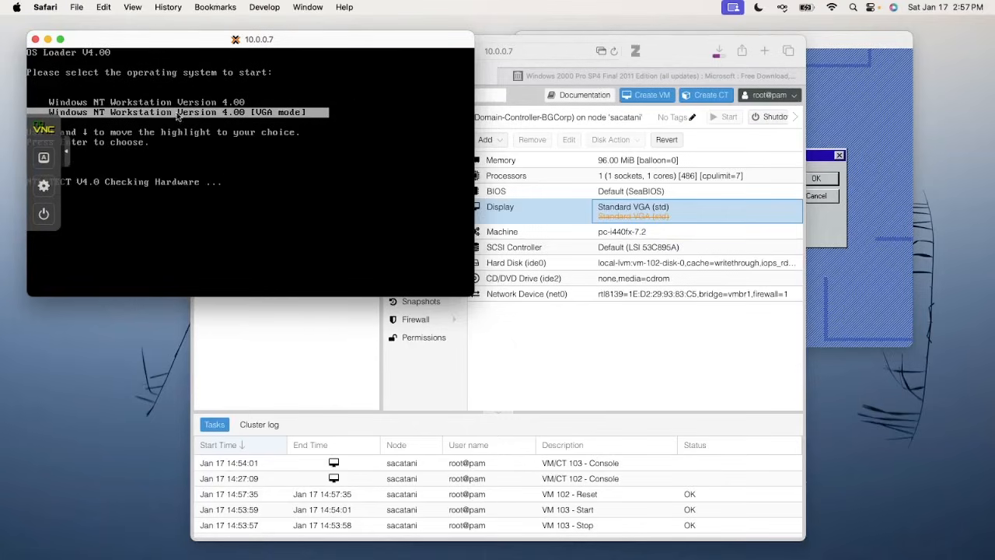
click(67, 156)
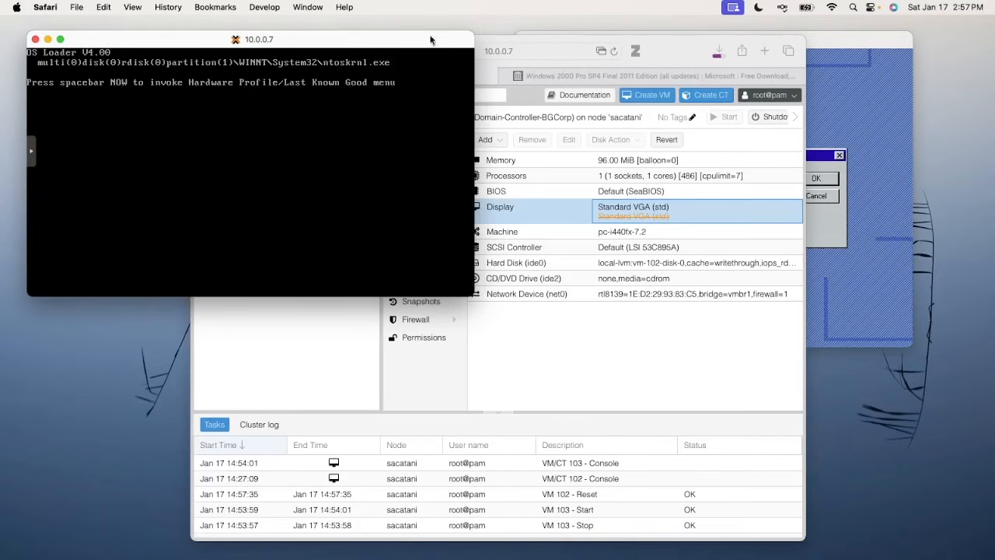
drag(669, 55, 734, 34)
click(780, 32)
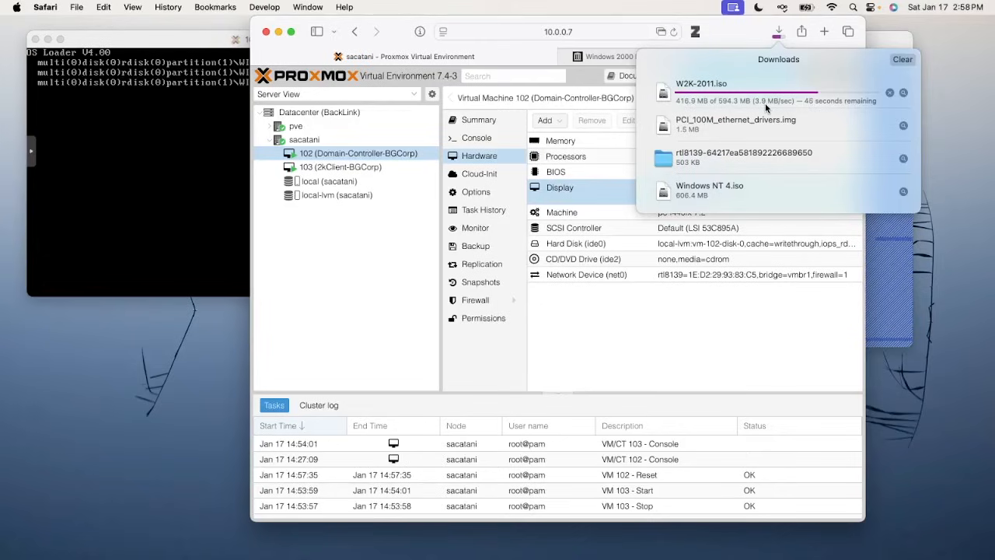
Bring VM 102's NT 4 console to the front to watch the boot and disk check
click(188, 151)
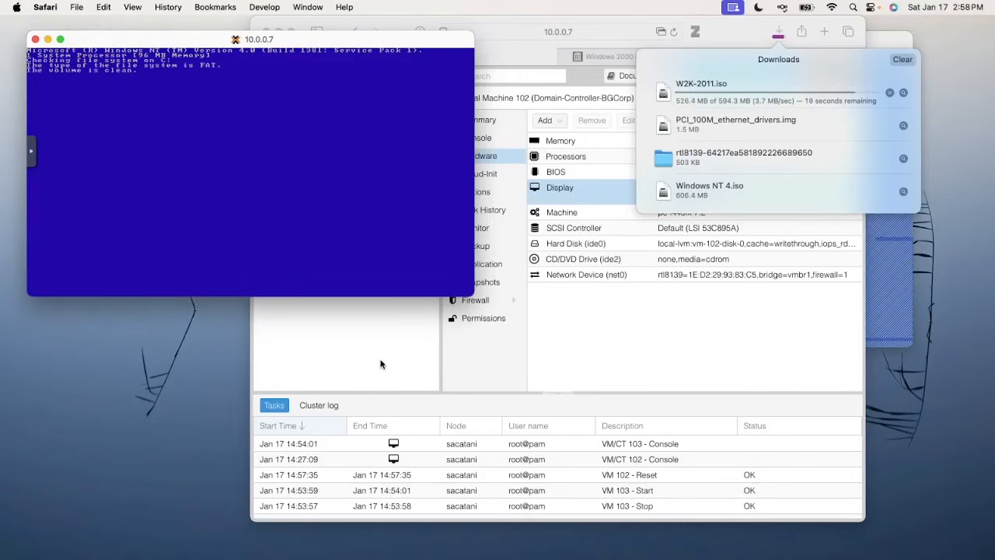
Review the local Windows 98, Me and 2000 Professional ISO images, then launch Create VM
click(369, 363)
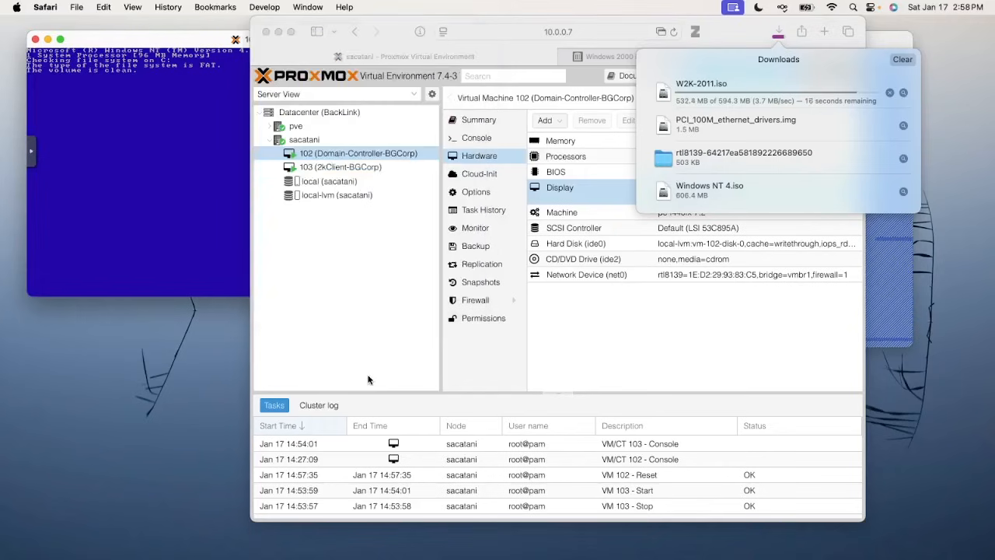
click(378, 223)
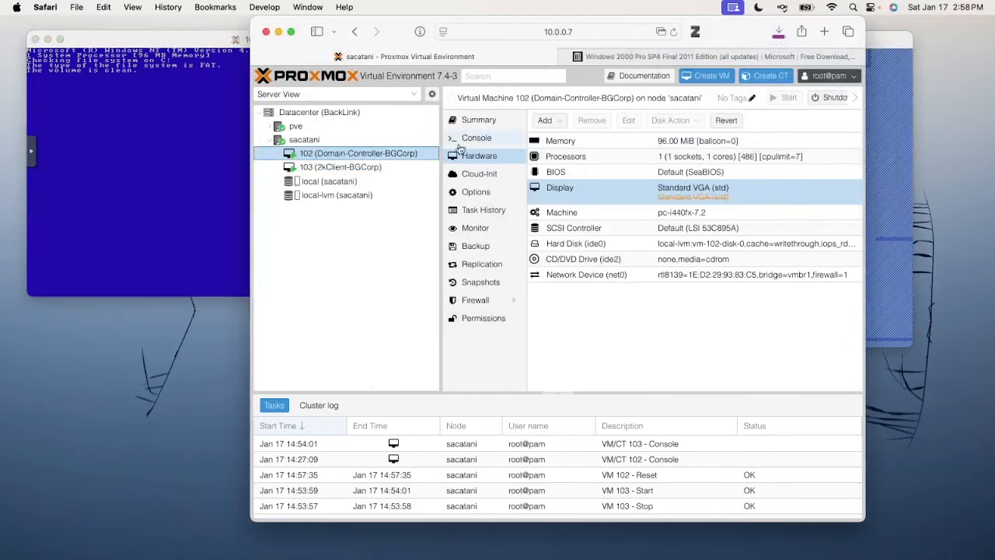
click(328, 181)
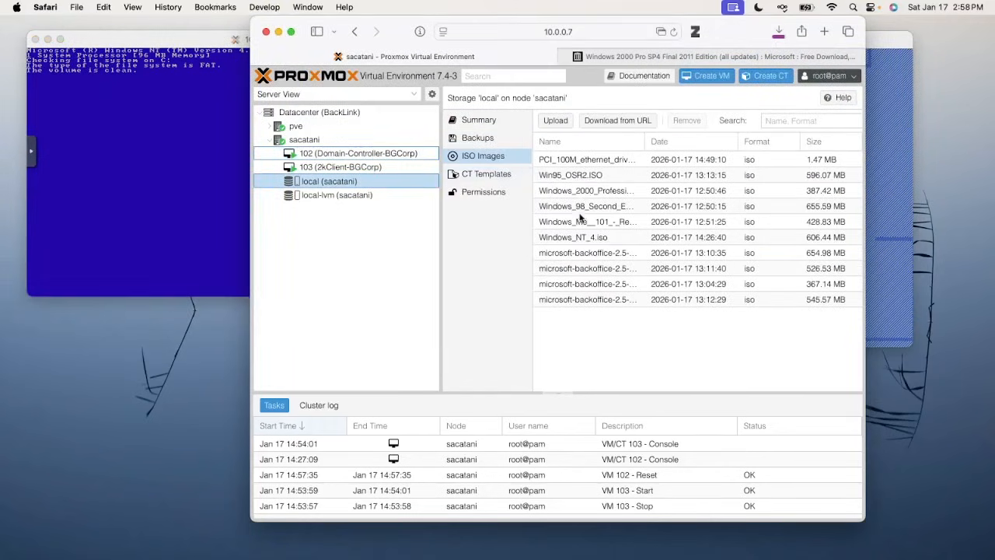
click(581, 210)
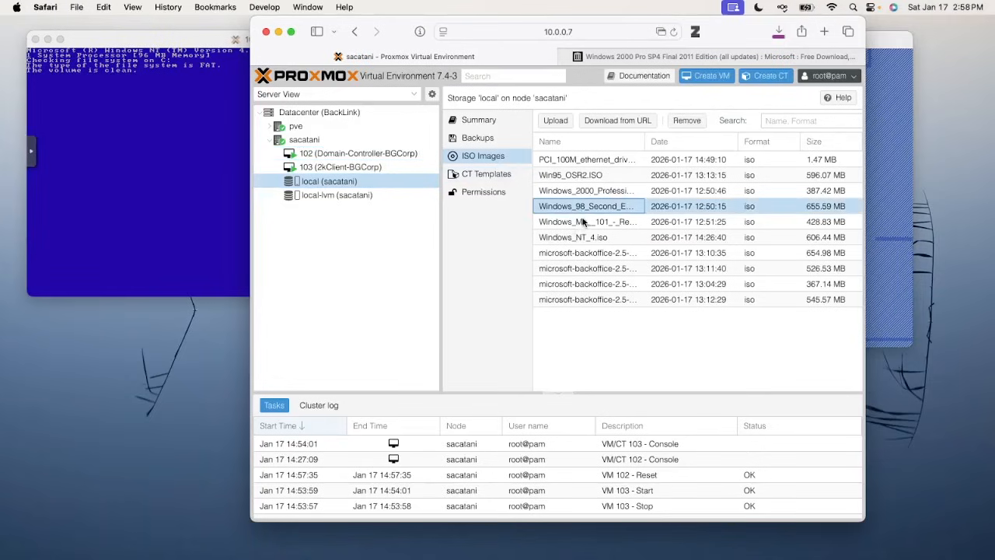
click(583, 222)
click(586, 192)
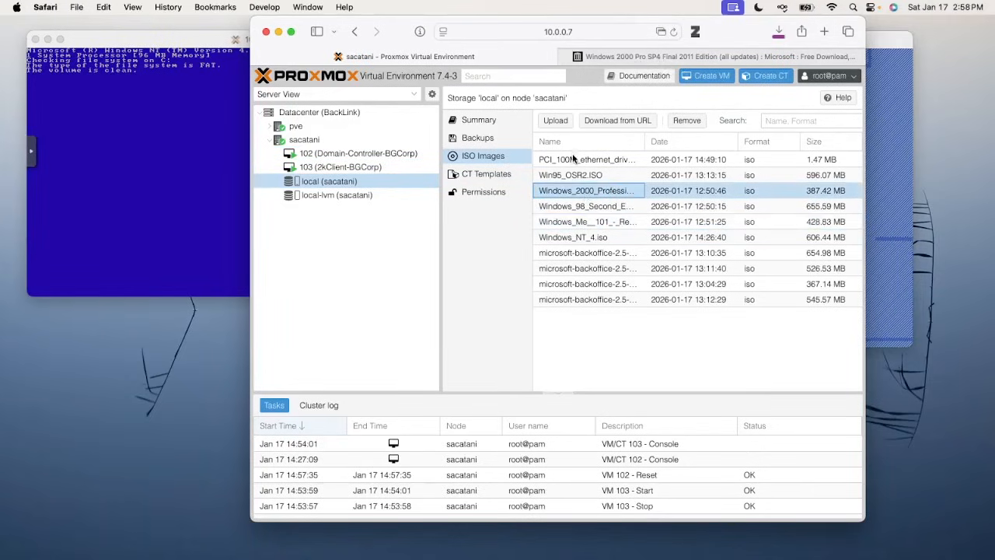
click(707, 75)
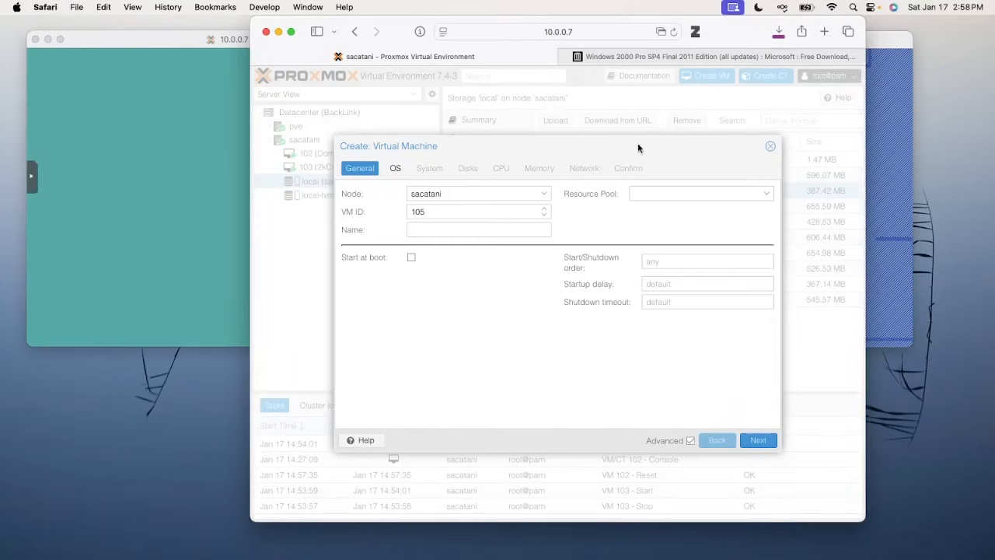
Name the new VM 95Client-BGCorp, correcting the initial 98 prefix, and continue to OS
click(468, 229)
text(98)
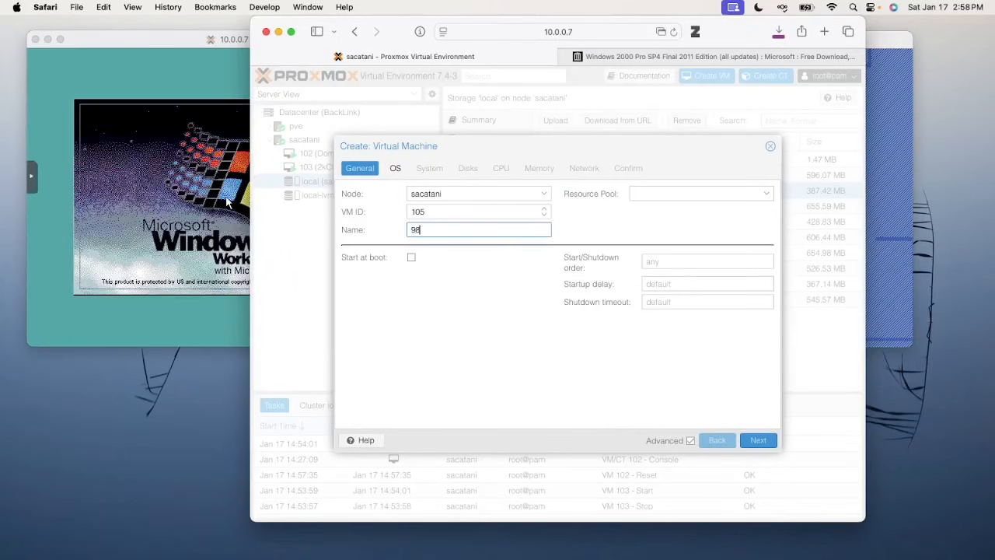
text(Client)
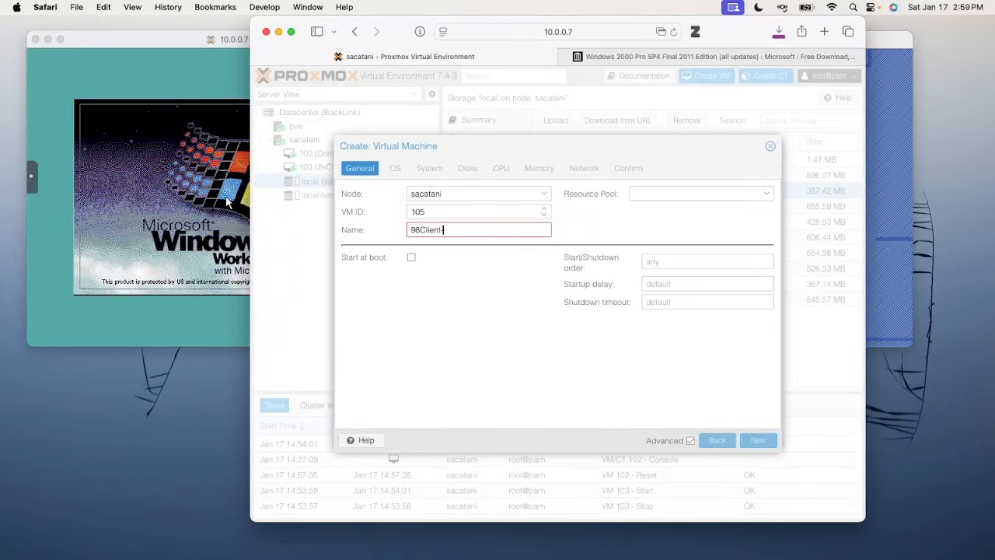
text(-BGCon)
text(p)
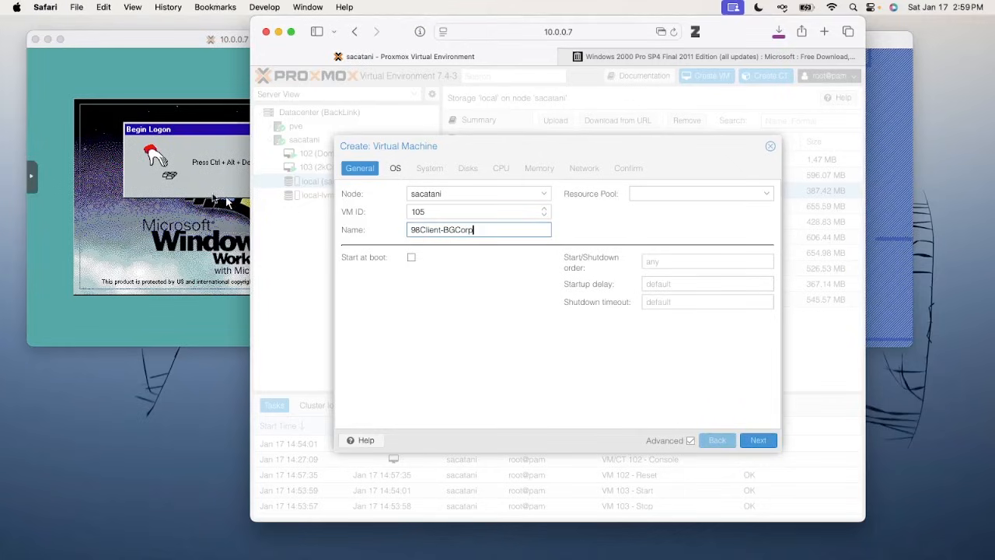
click(179, 39)
click(612, 231)
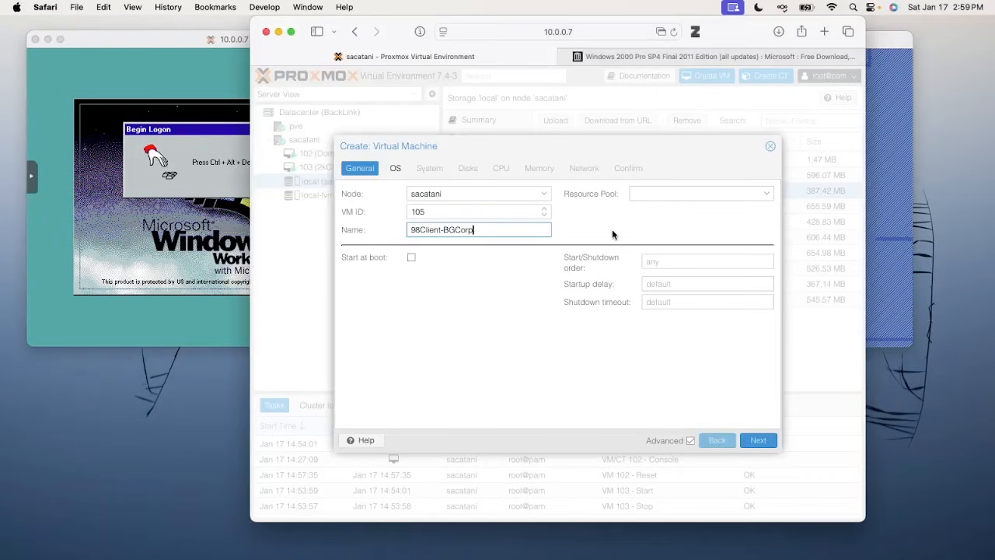
click(760, 440)
click(445, 229)
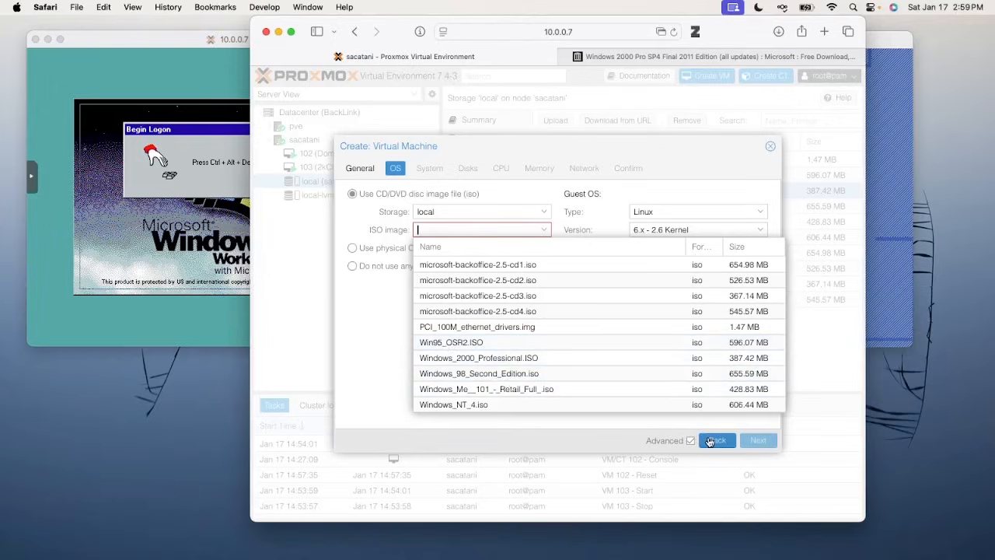
click(714, 440)
click(422, 230)
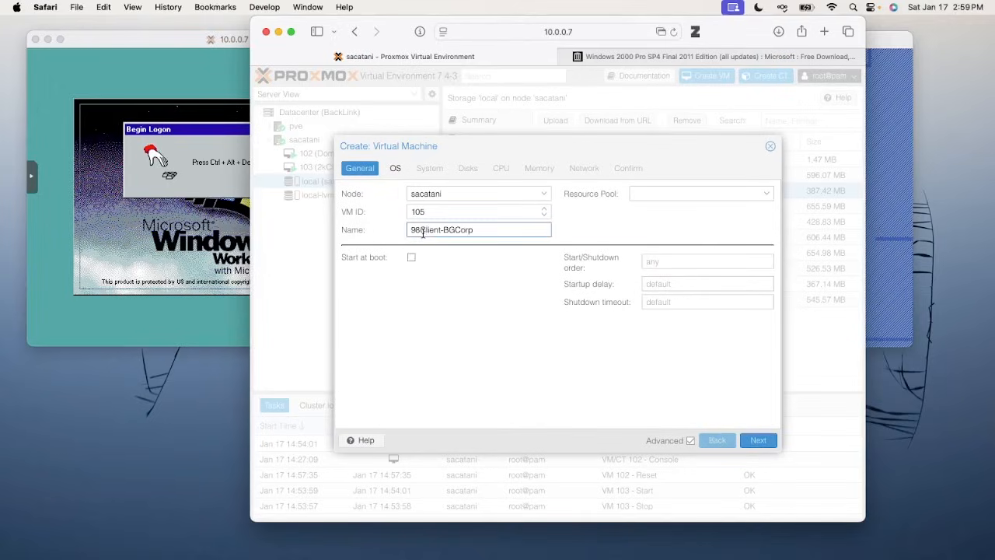
key(BackSpace)
text(5)
click(758, 440)
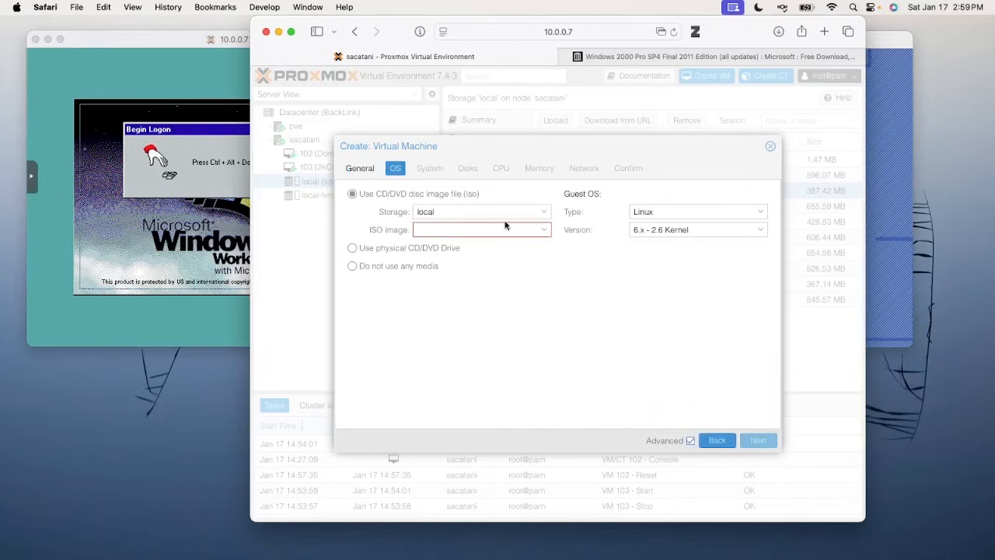
Use Win95_OSR2.ISO with guest OS Microsoft Windows 2000, advancing past System to Disks
click(472, 225)
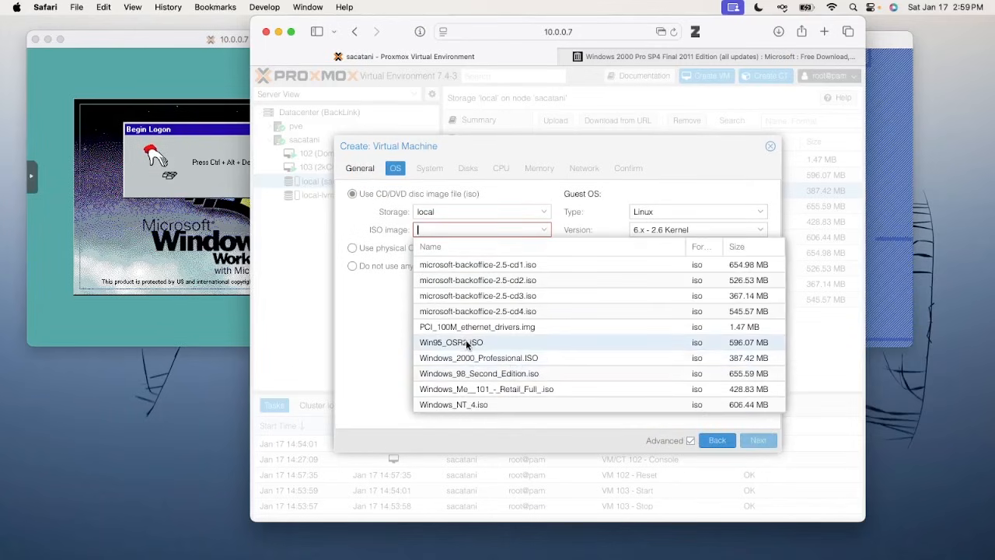
click(468, 343)
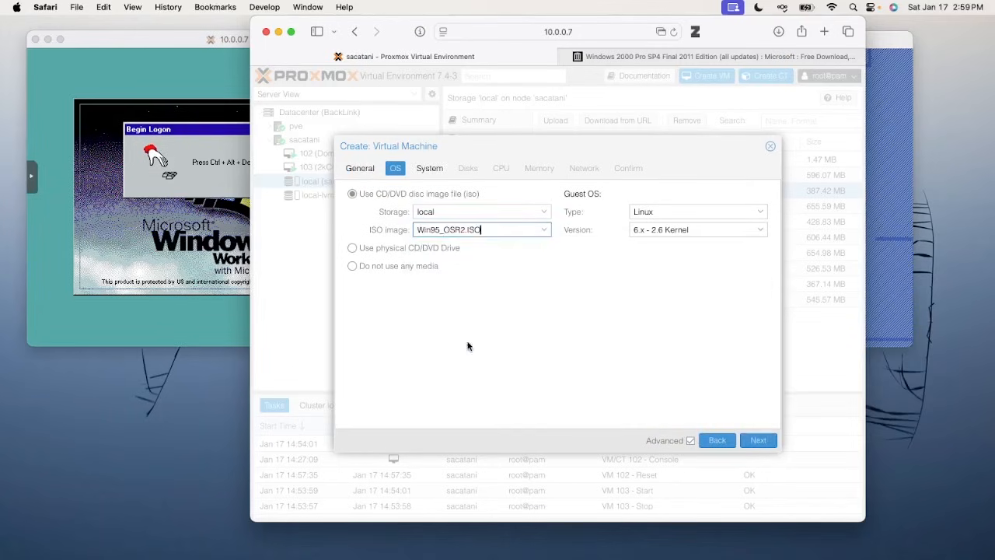
click(666, 216)
click(660, 240)
click(658, 231)
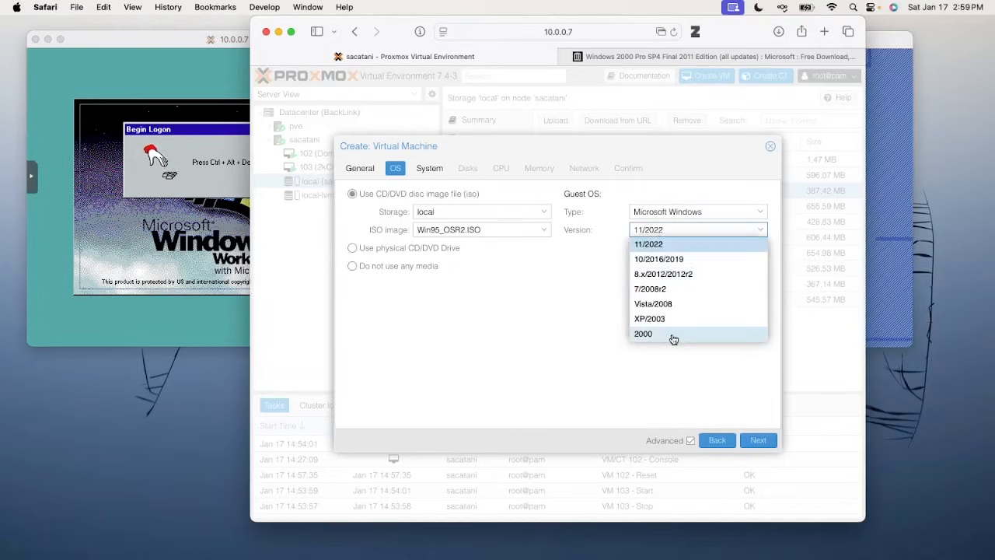
click(673, 339)
click(759, 440)
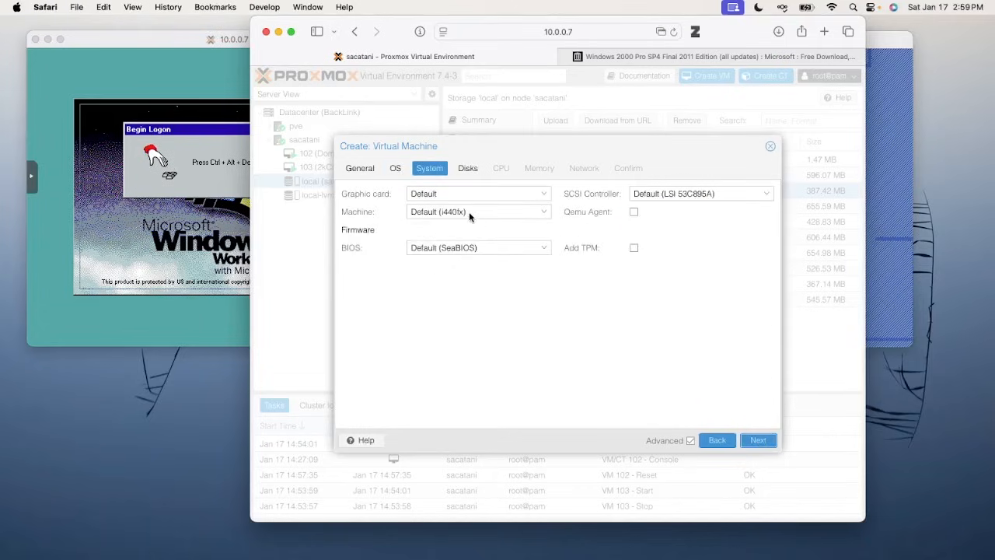
click(758, 441)
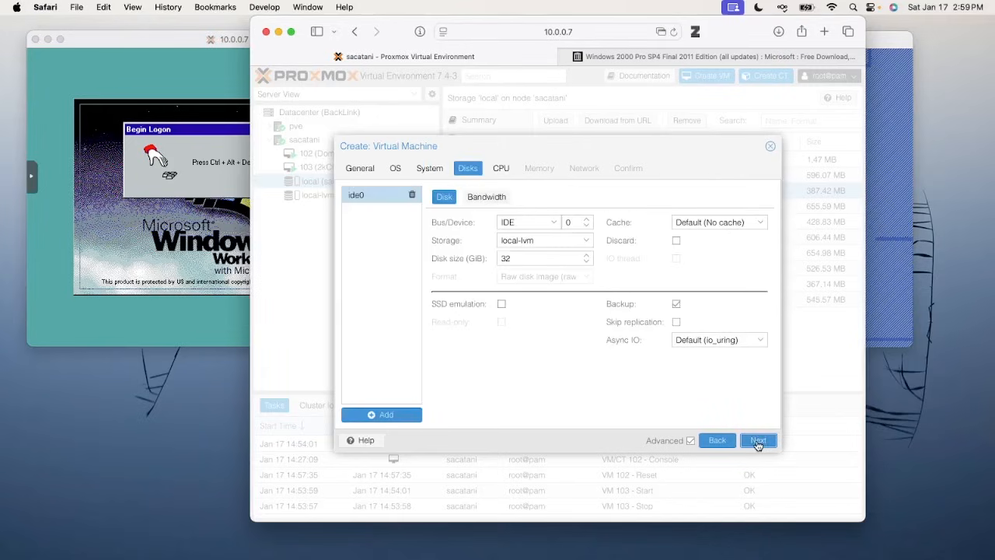
Limit ide0 bandwidth to read 5 MB/s, write 5 MB/s, 60 read ops/s and 50 write ops/s
click(491, 197)
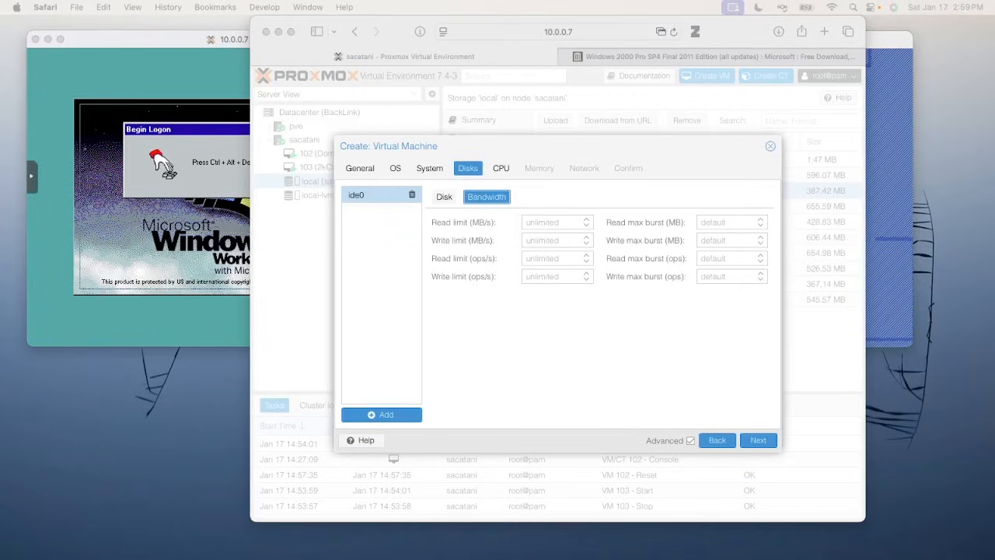
click(548, 221)
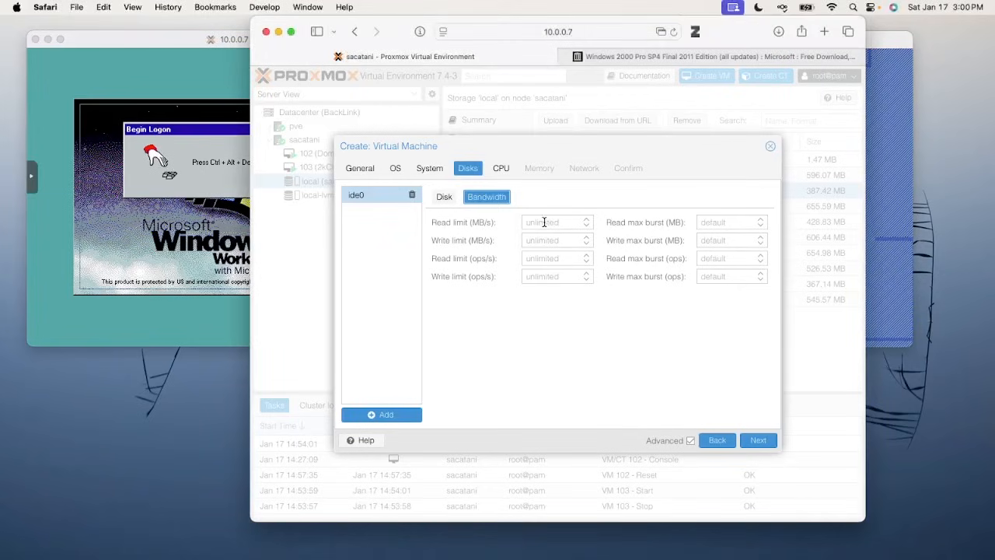
text(5)
click(537, 239)
text(5)
click(543, 259)
text(60)
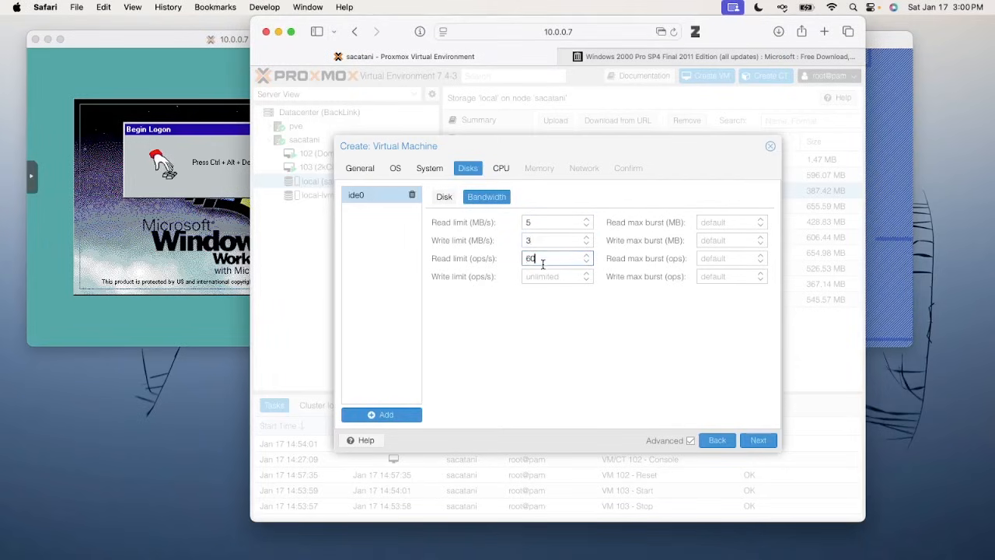
click(544, 276)
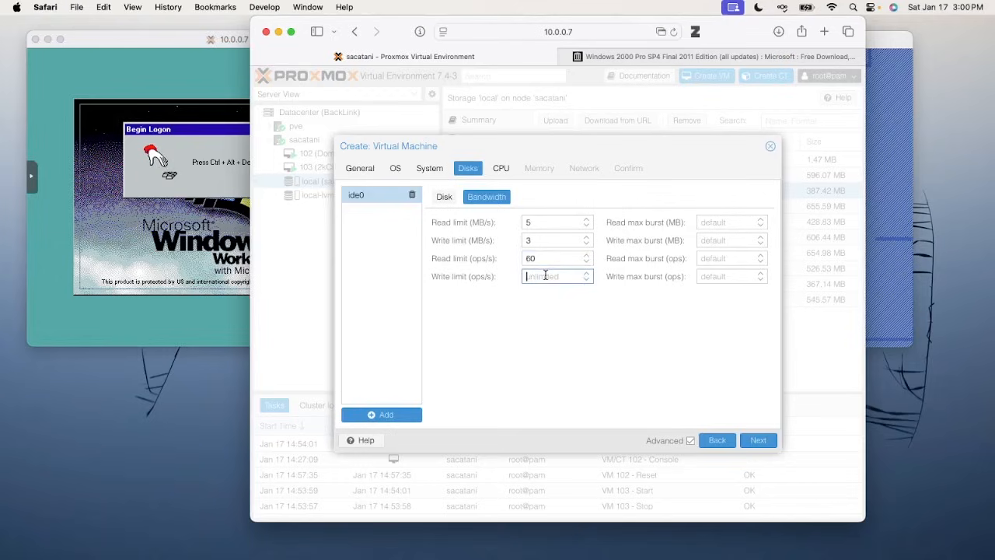
text(50)
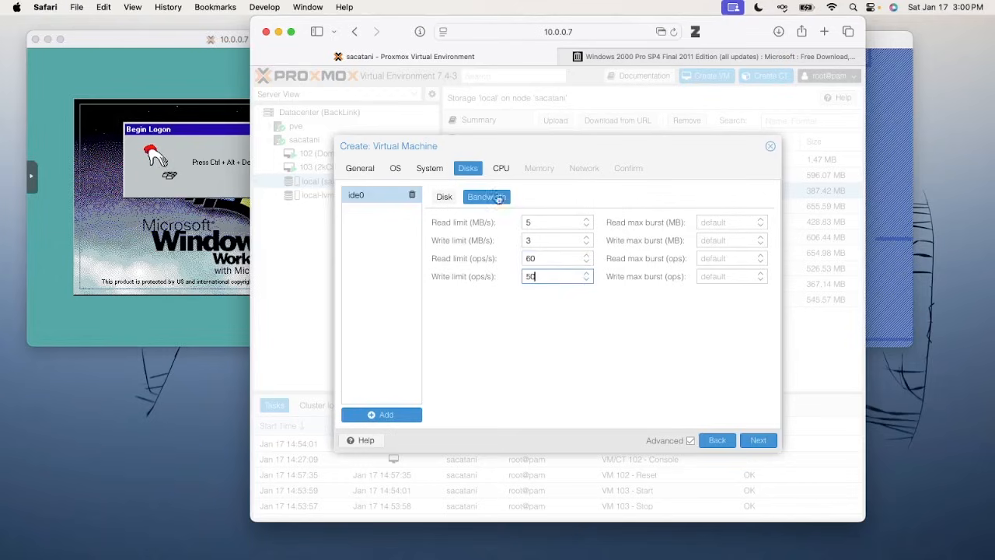
Set the disk cache mode to Write through and continue to CPU settings
click(444, 197)
click(715, 222)
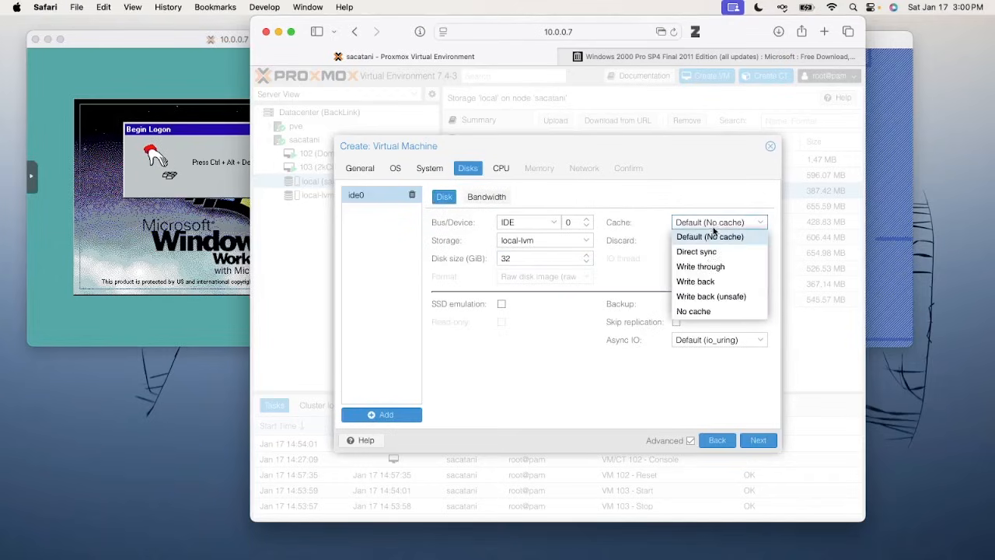
click(704, 265)
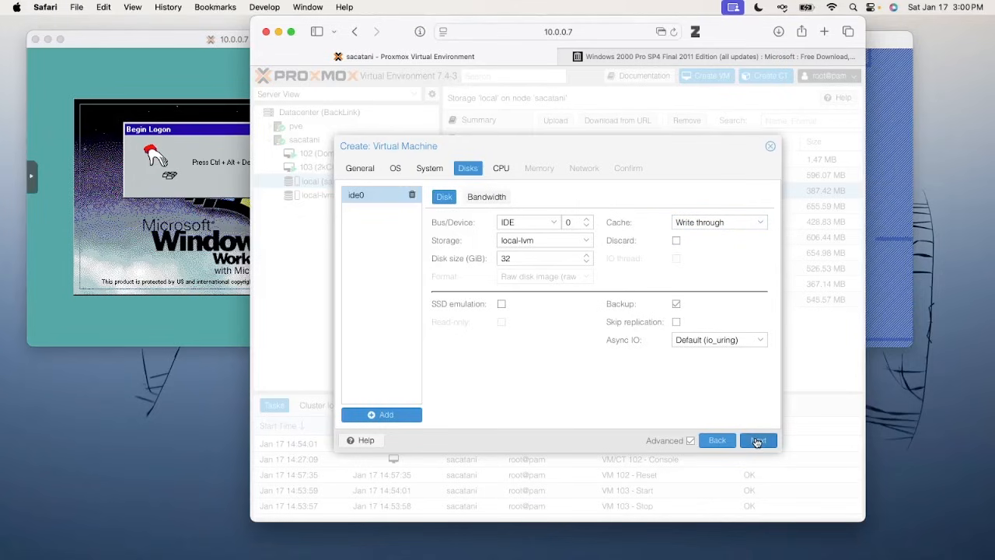
click(757, 441)
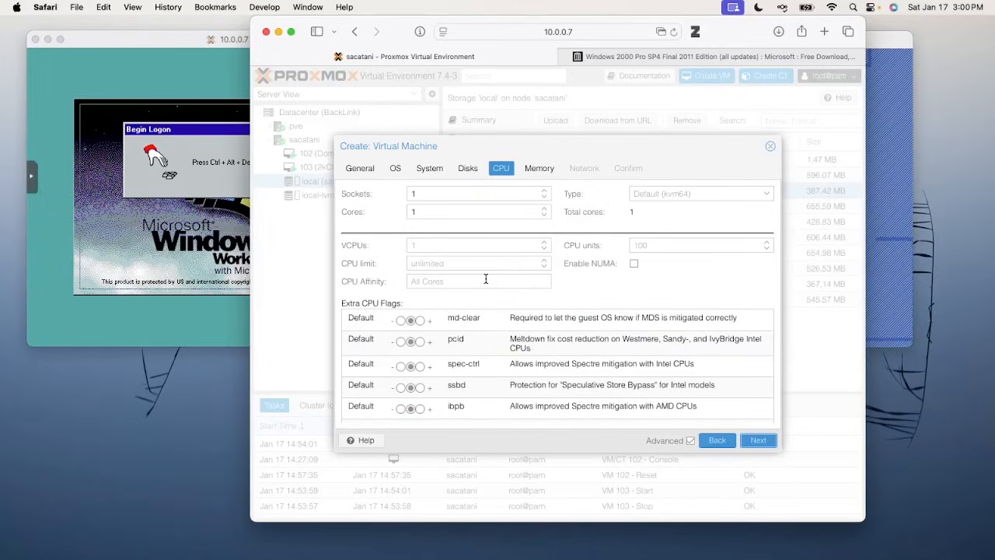
Change the CPU type from 486 to kvm32
click(644, 196)
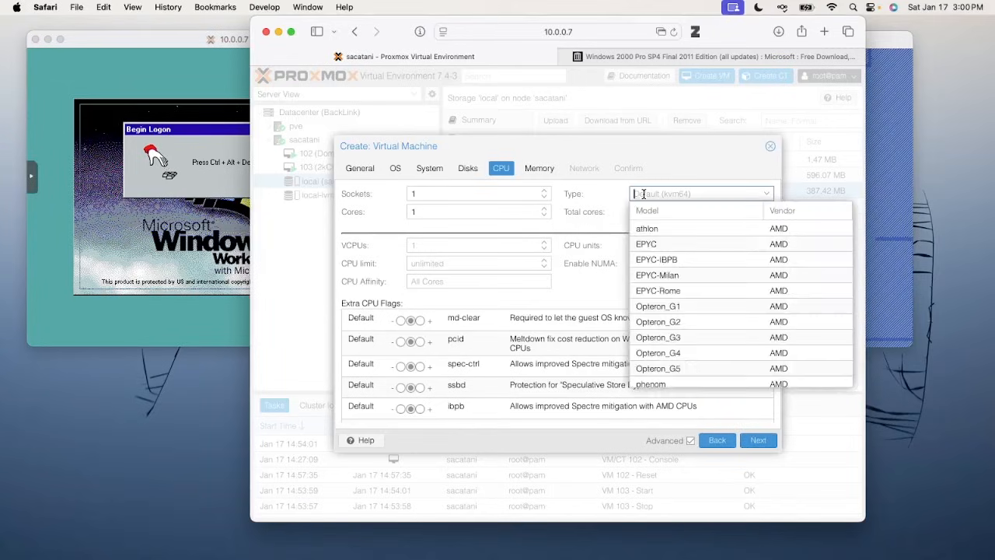
text(486)
click(650, 228)
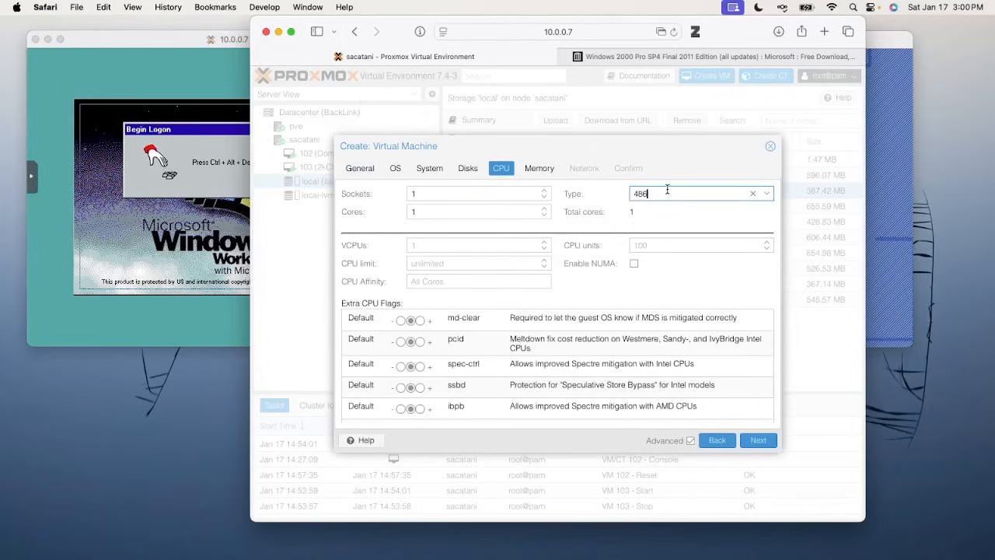
drag(667, 190, 604, 193)
text(kvm)
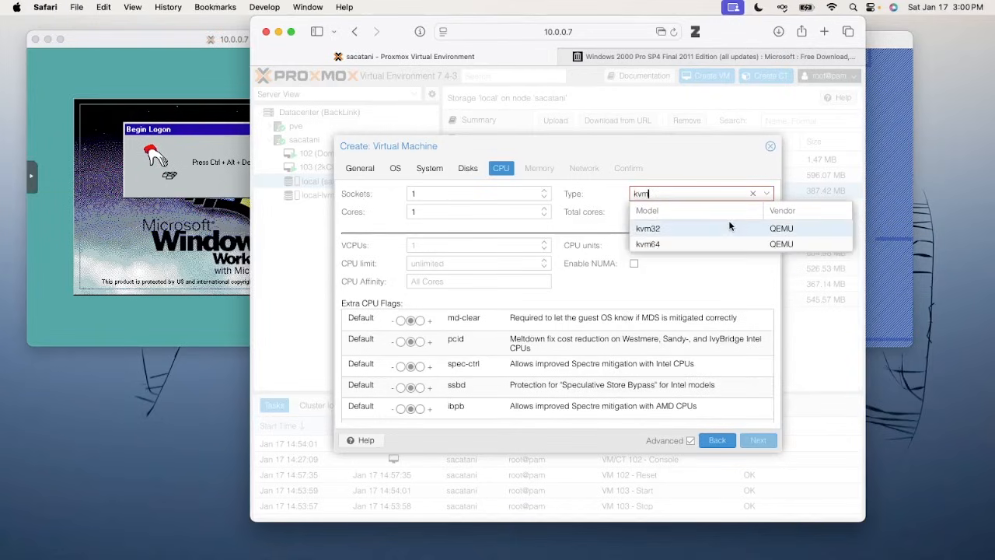
click(732, 227)
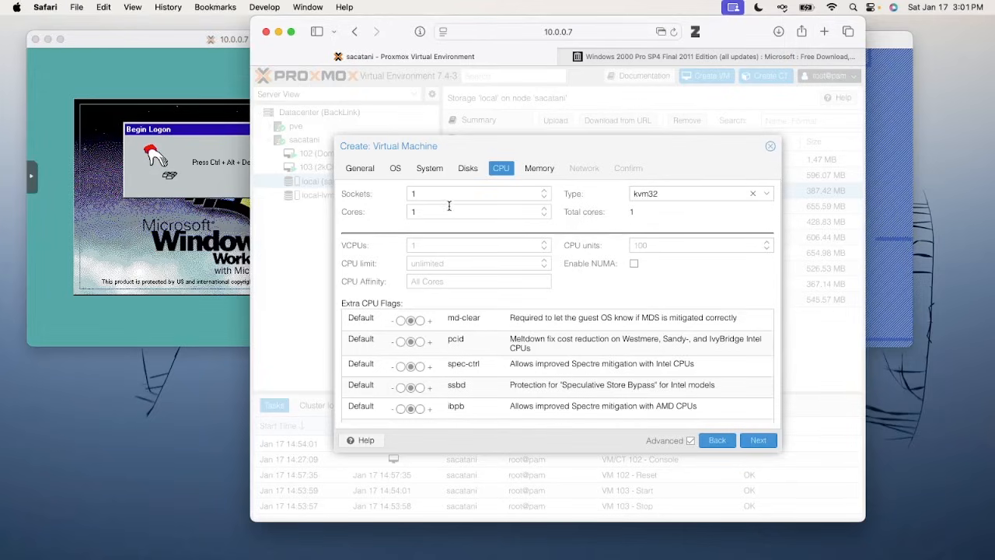
Set a CPU limit of 6 and continue to the Memory page
click(456, 264)
text(6)
click(757, 441)
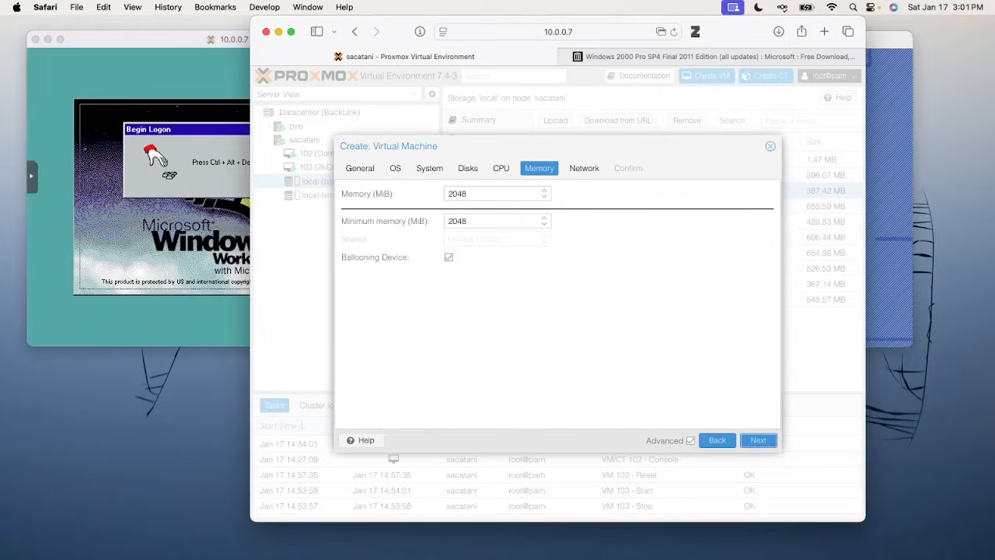
Set VM 105's memory to 16 MiB and turn off the ballooning device
drag(480, 187, 384, 192)
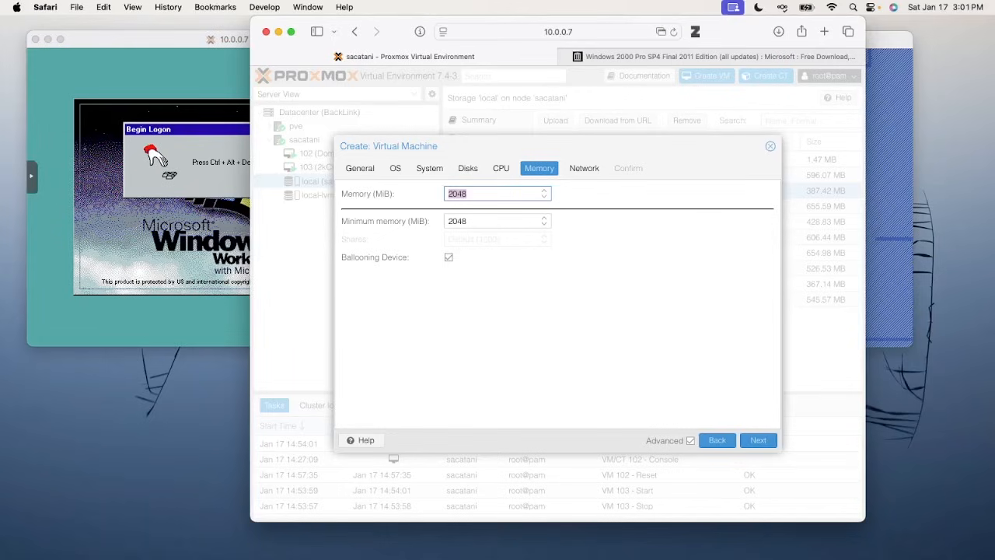
text(16)
click(670, 401)
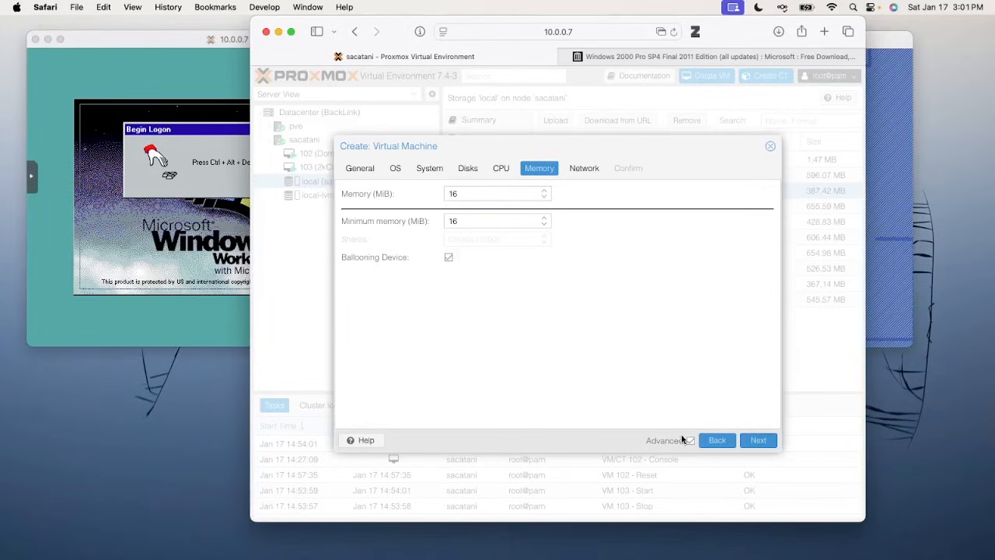
click(448, 257)
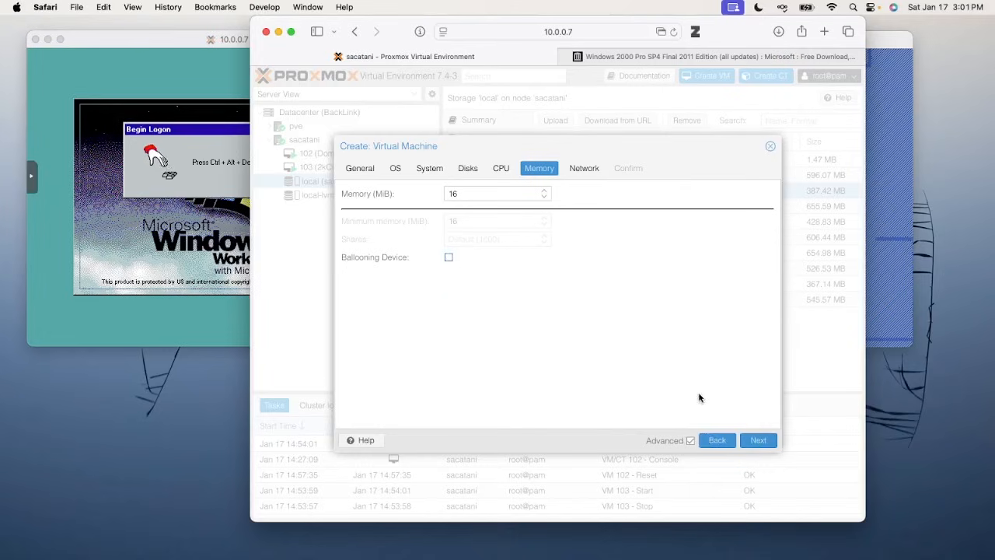
click(764, 442)
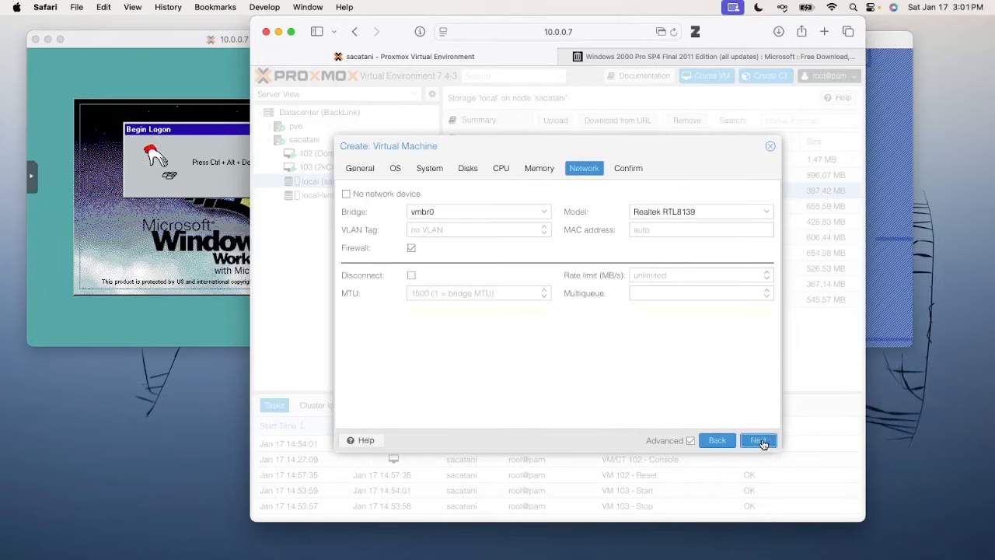
Attach the network to bridge vmbr1 and finish creating the VM
click(476, 212)
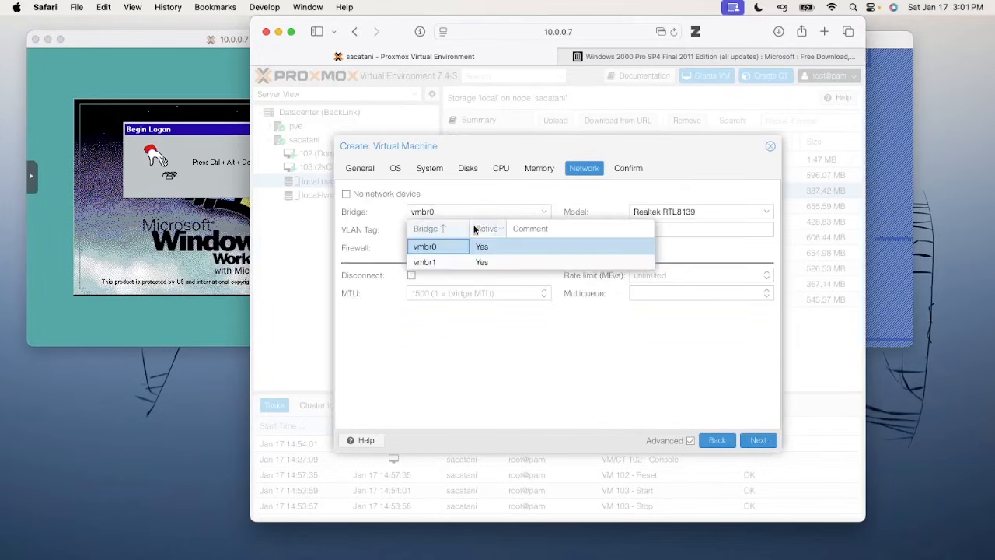
click(478, 257)
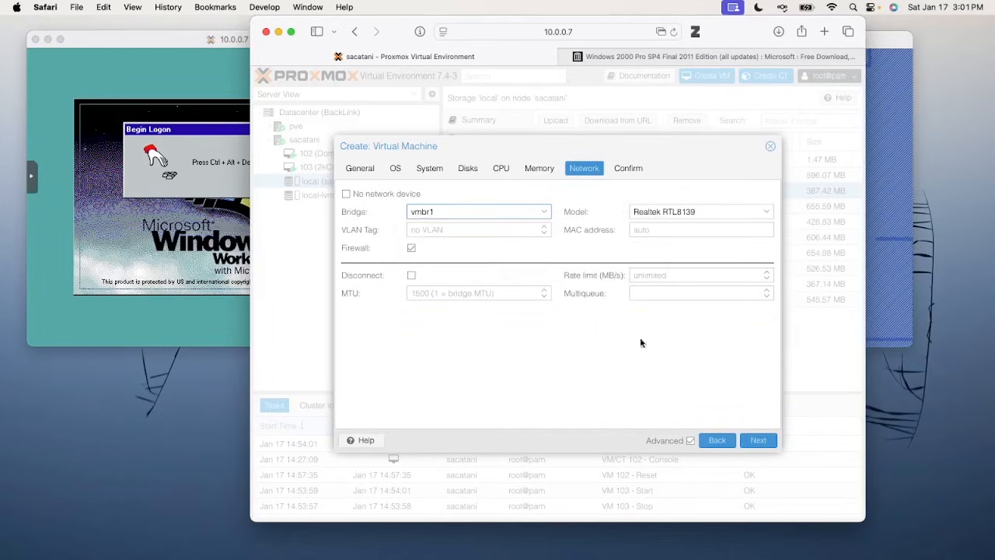
click(757, 440)
click(764, 442)
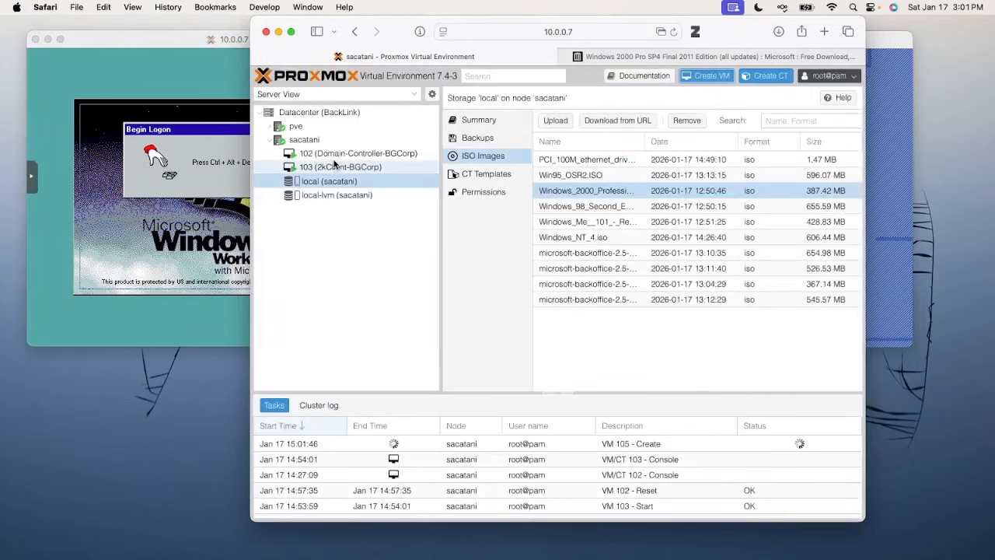
Disable VM 103's memory ballooning, then open the ISO upload form for local storage
click(339, 167)
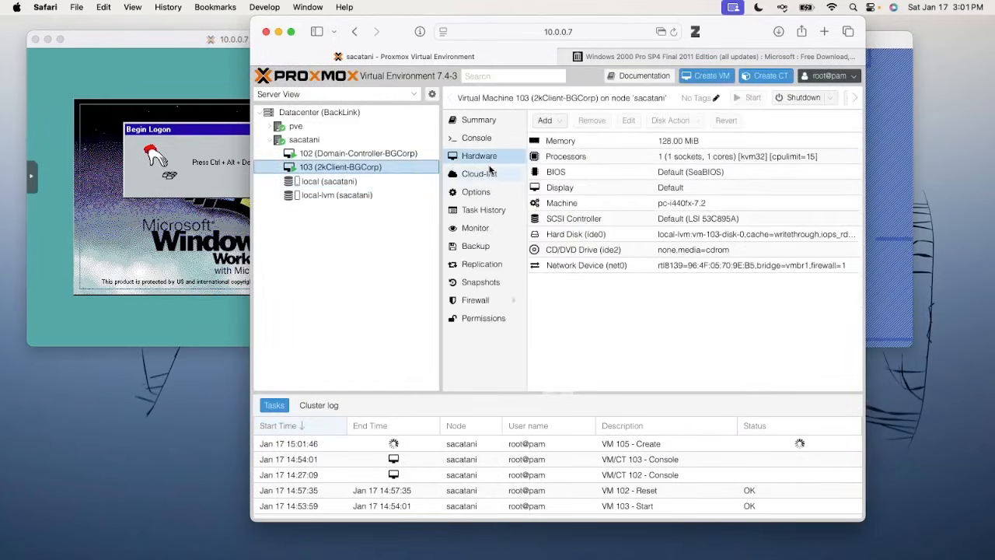
click(573, 158)
double_click(573, 143)
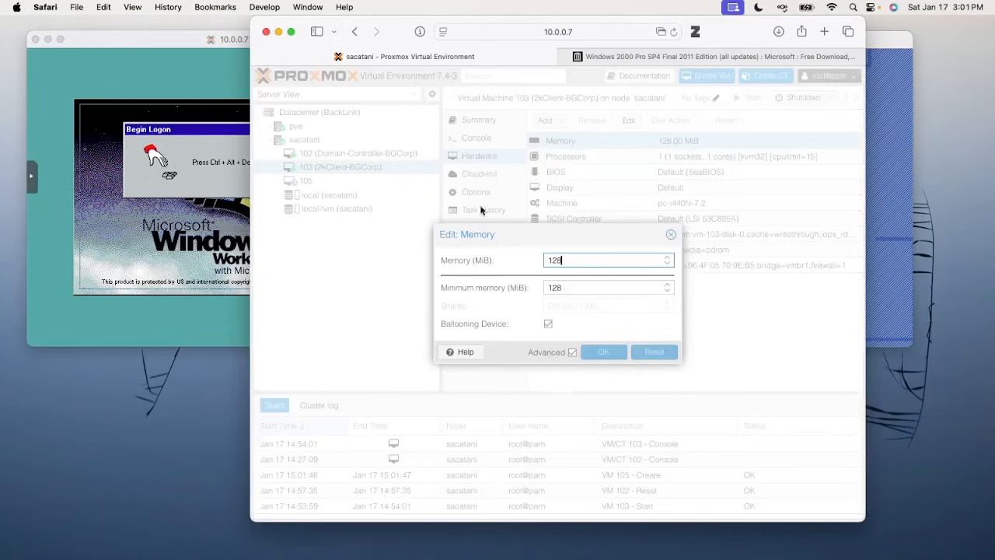
click(549, 324)
click(604, 351)
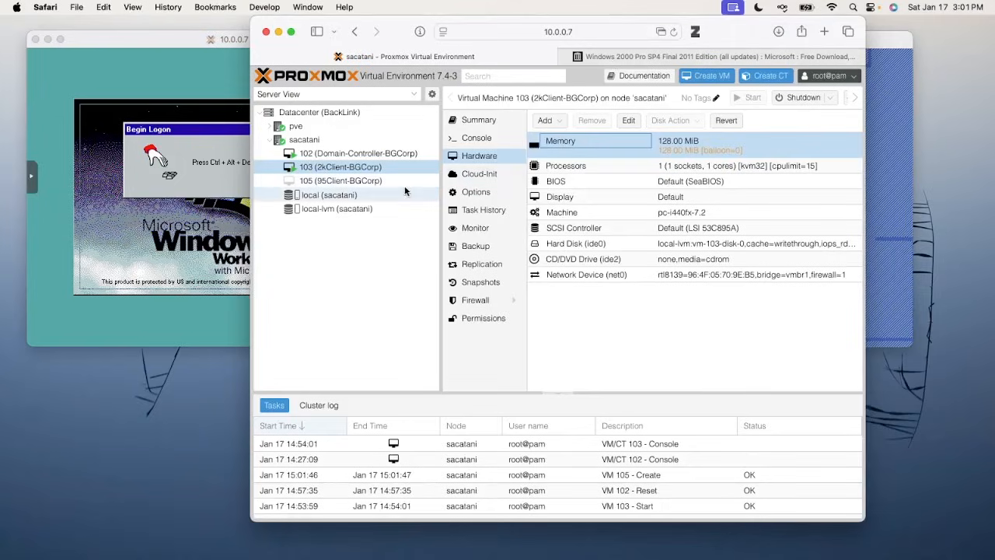
click(404, 192)
click(558, 121)
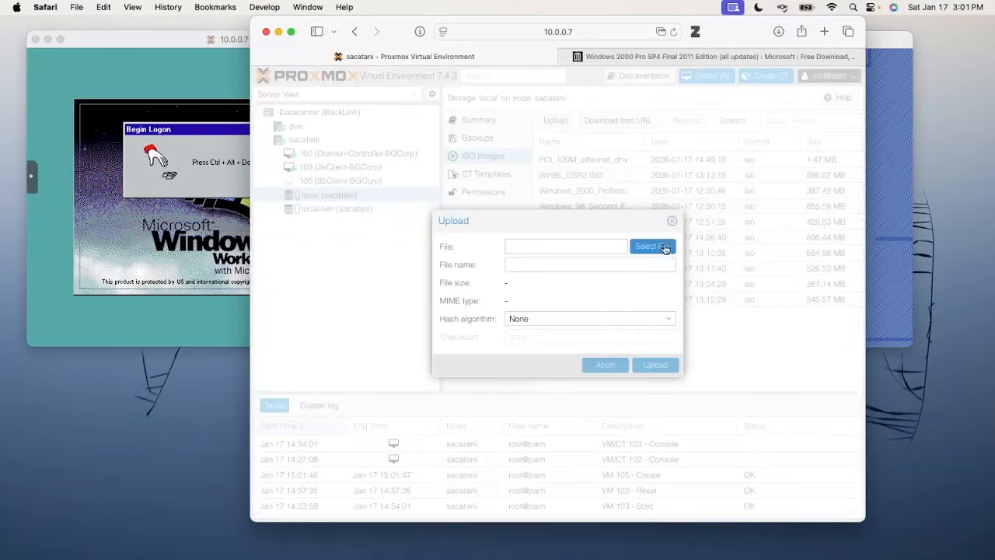
Upload W2K-2011.iso from Downloads into the local storage's ISO images
click(665, 247)
click(638, 247)
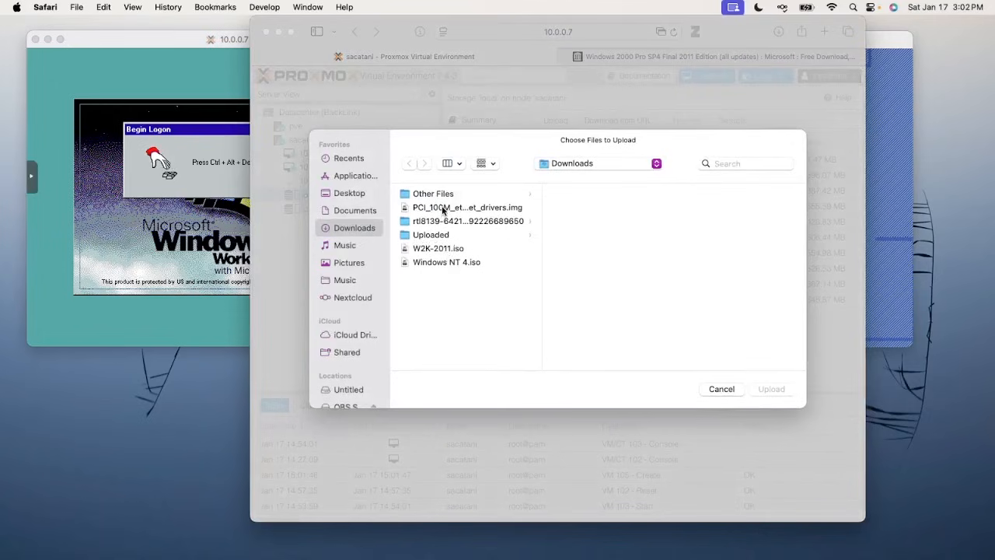
double_click(455, 250)
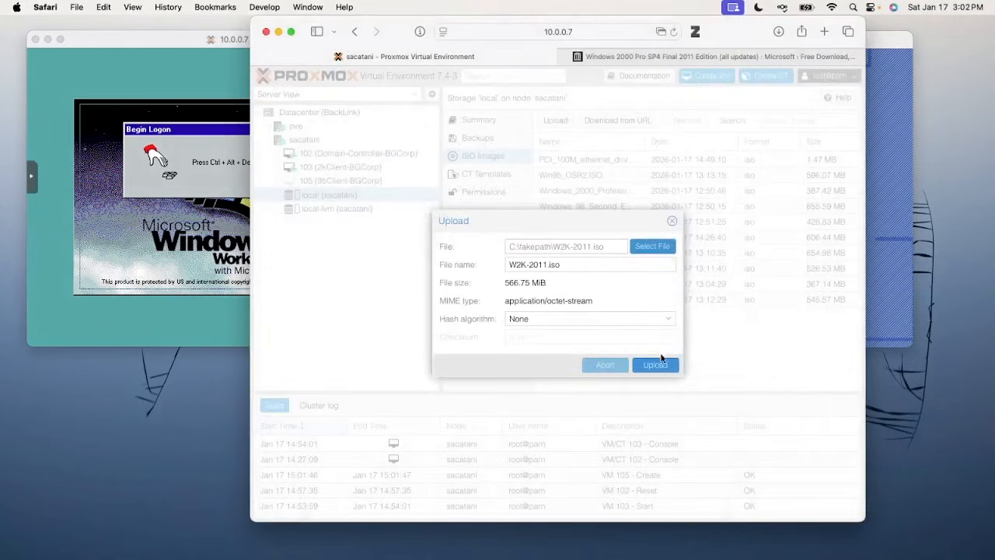
click(658, 362)
click(47, 187)
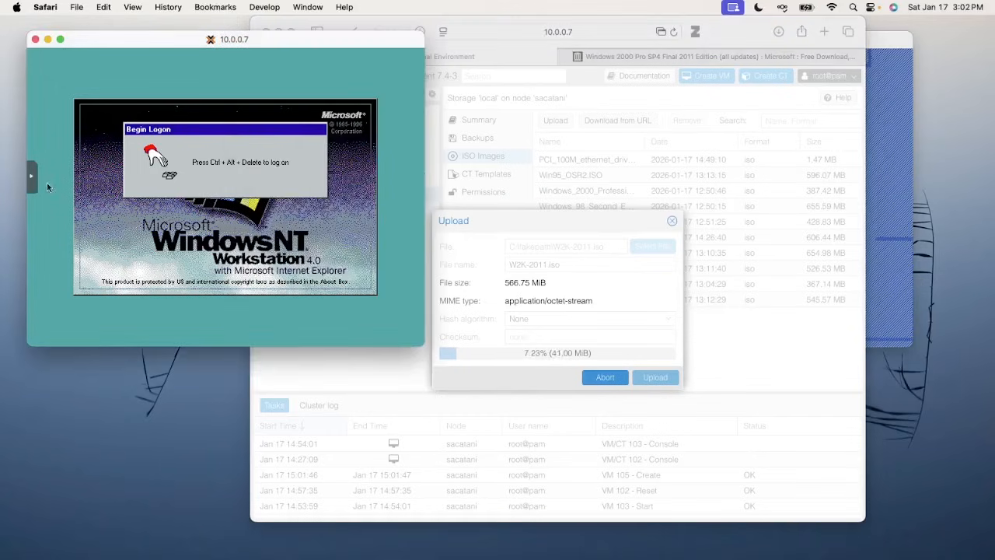
Send Ctrl+Alt+Del through noVNC's extra keys to bring up the Windows NT logon dialog
click(33, 178)
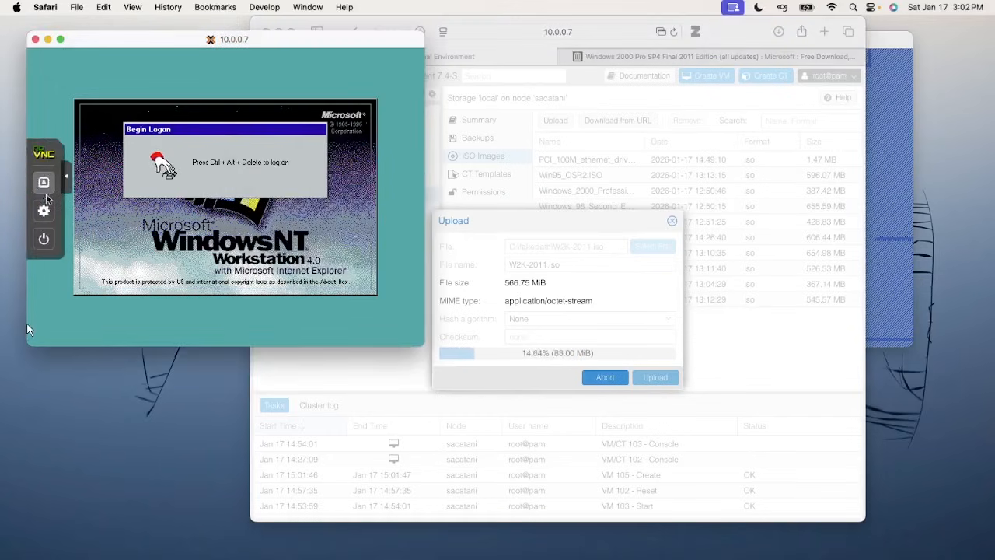
click(45, 185)
click(90, 269)
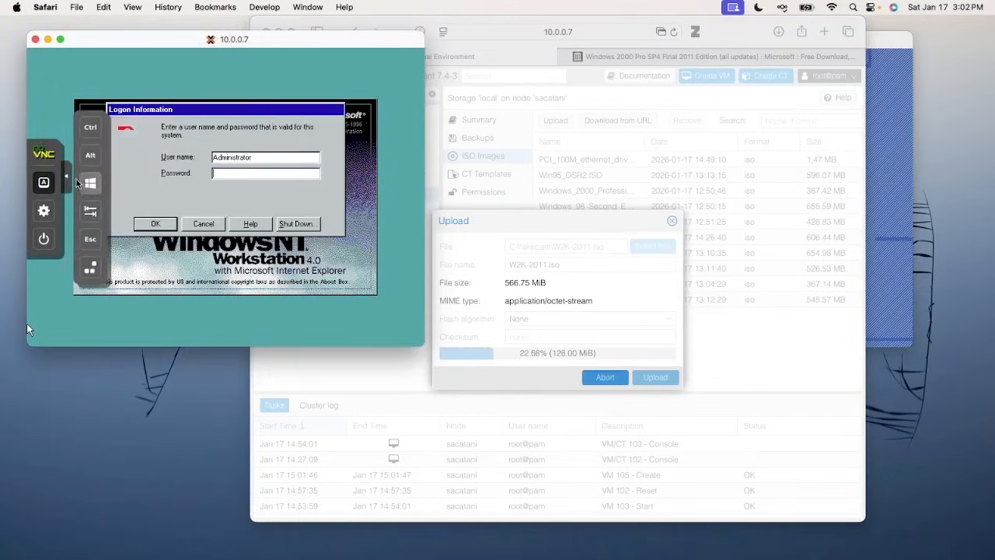
click(67, 177)
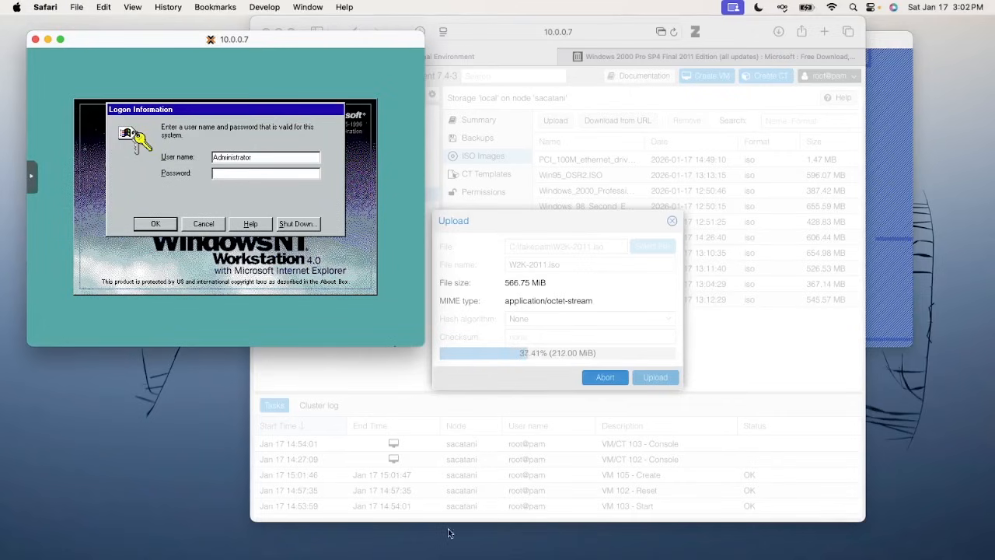
Enter the Administrator password from the notes and log on to Windows NT
key(ctrl+Up)
click(883, 259)
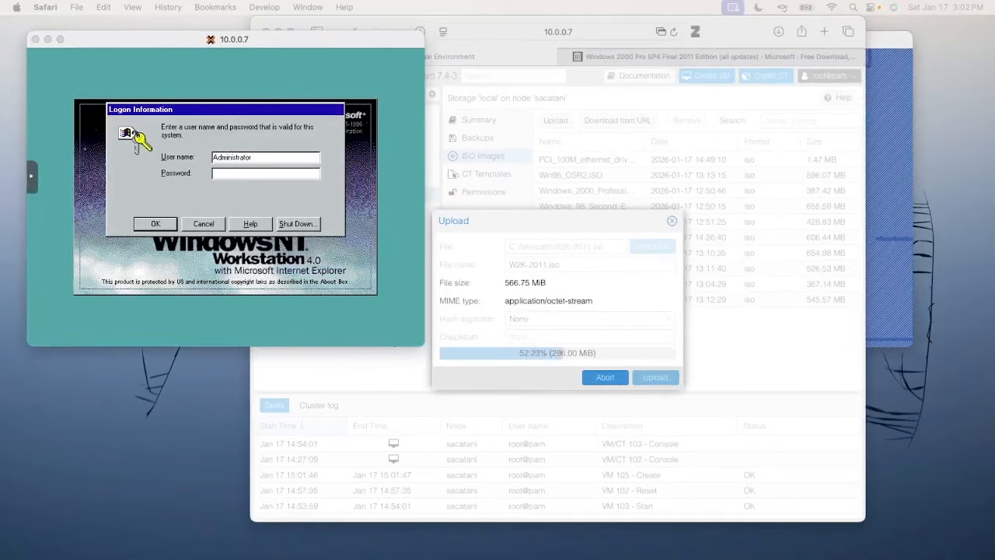
drag(459, 559, 442, 338)
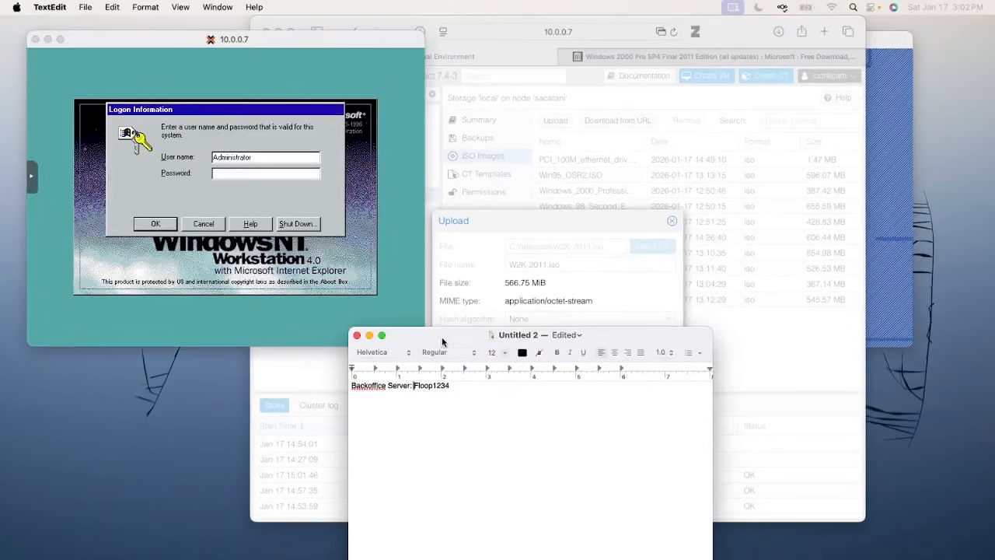
click(257, 177)
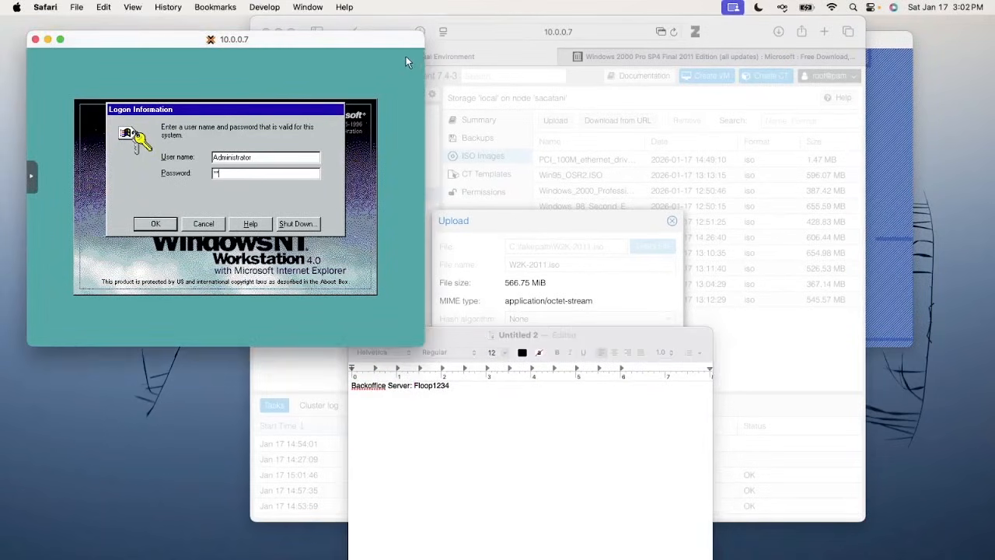
key(Return)
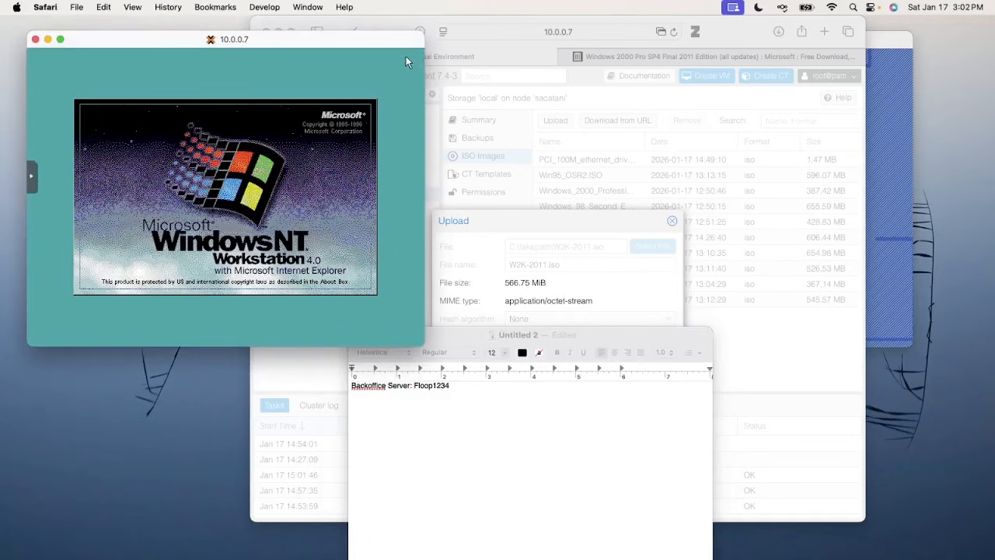
drag(479, 339, 482, 559)
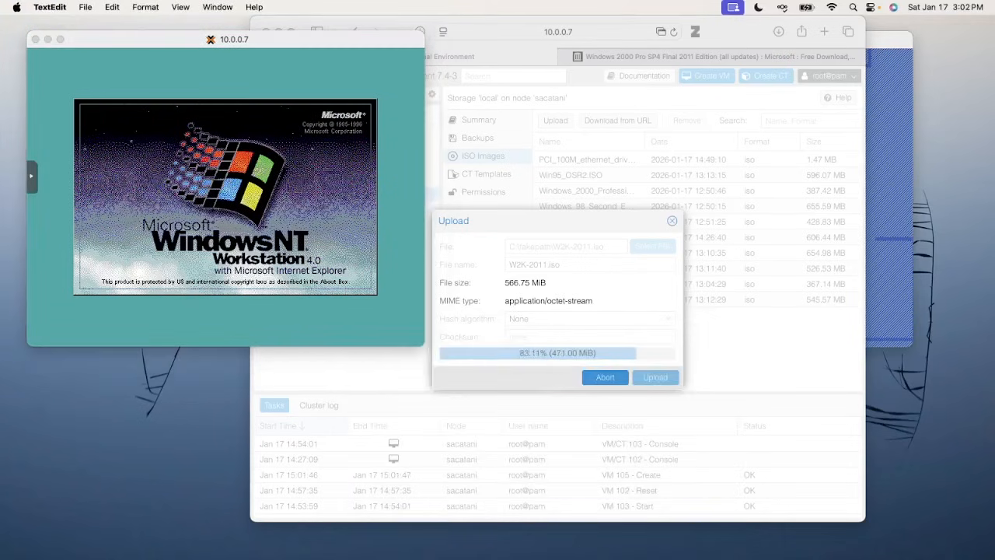
click(196, 279)
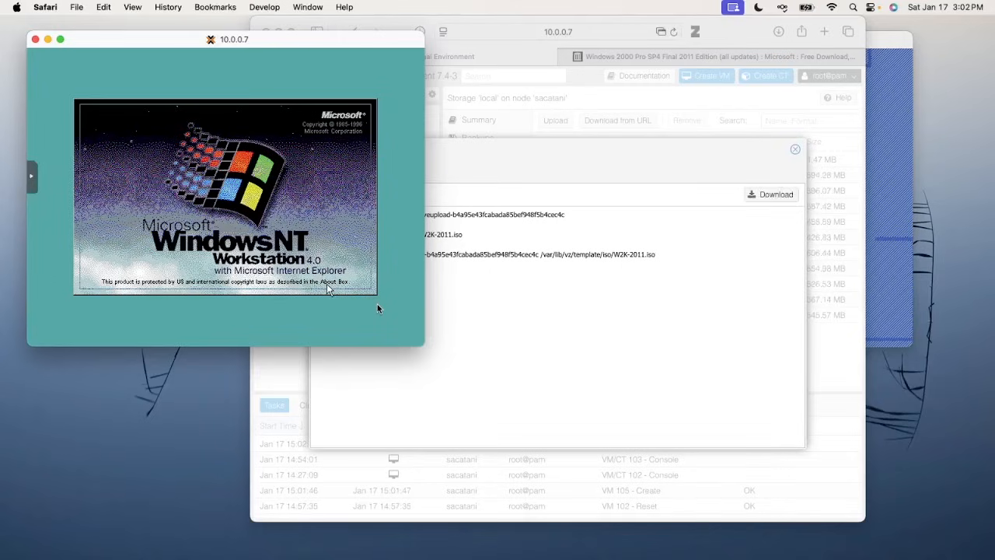
Load W2K-2011.iso from local storage into VM 103's CD/DVD drive, then start VM 105
click(550, 369)
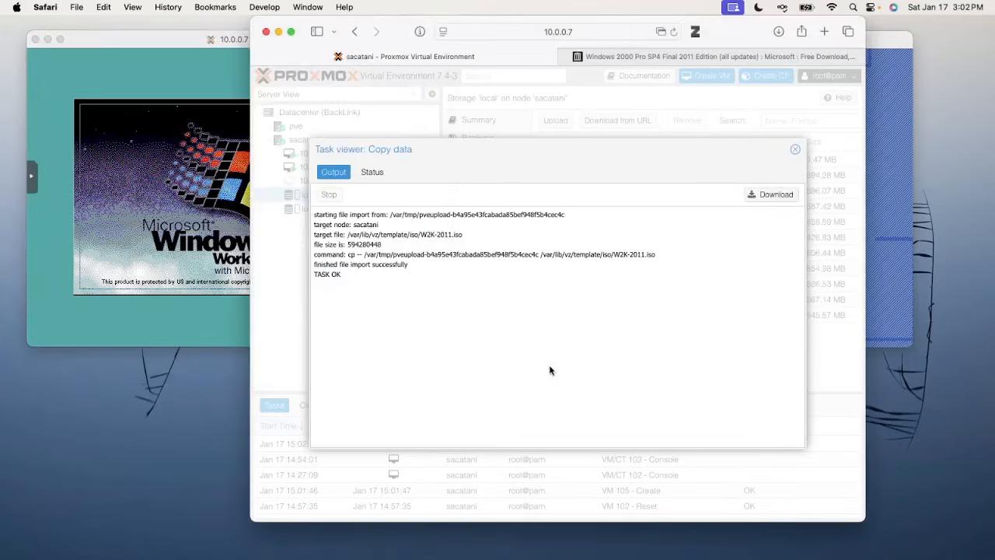
click(797, 151)
click(334, 167)
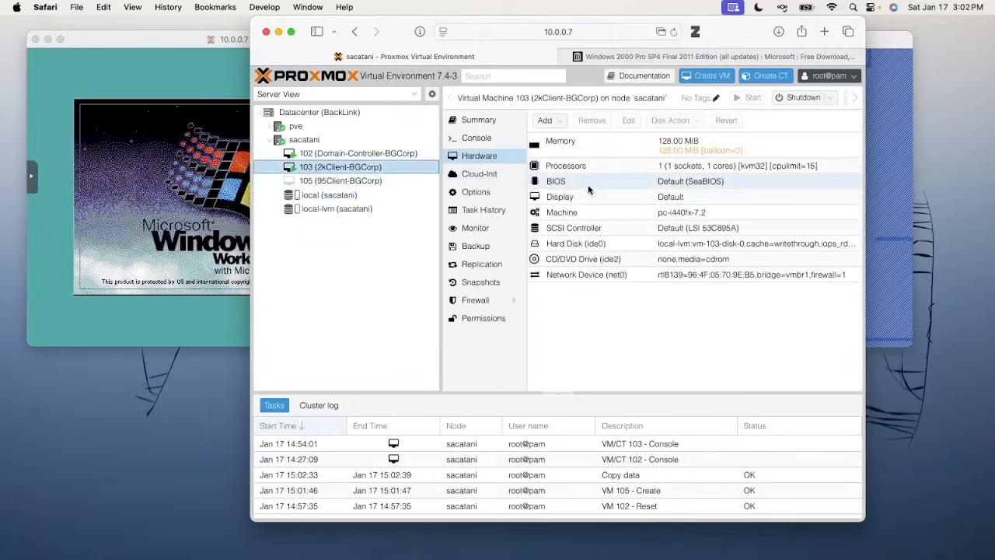
double_click(600, 259)
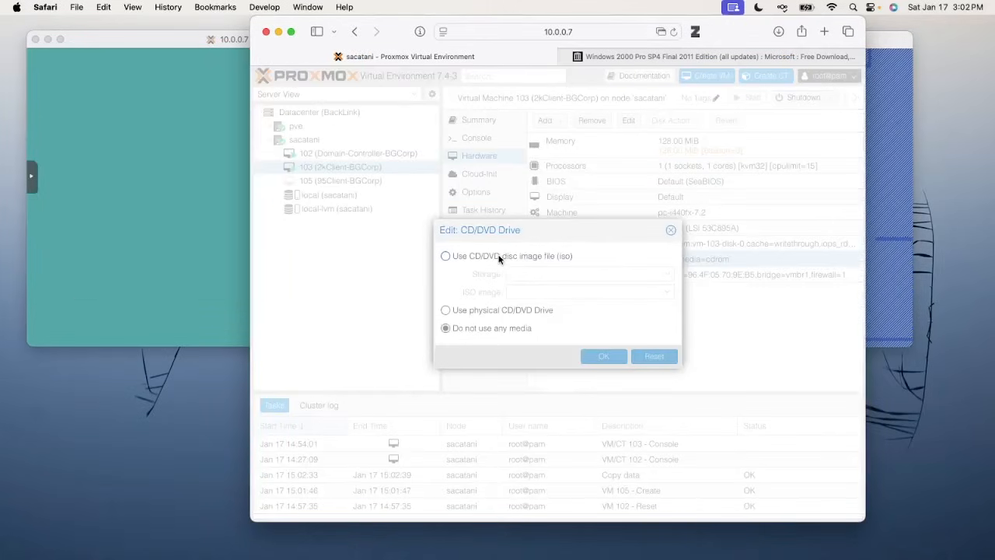
click(519, 274)
click(525, 308)
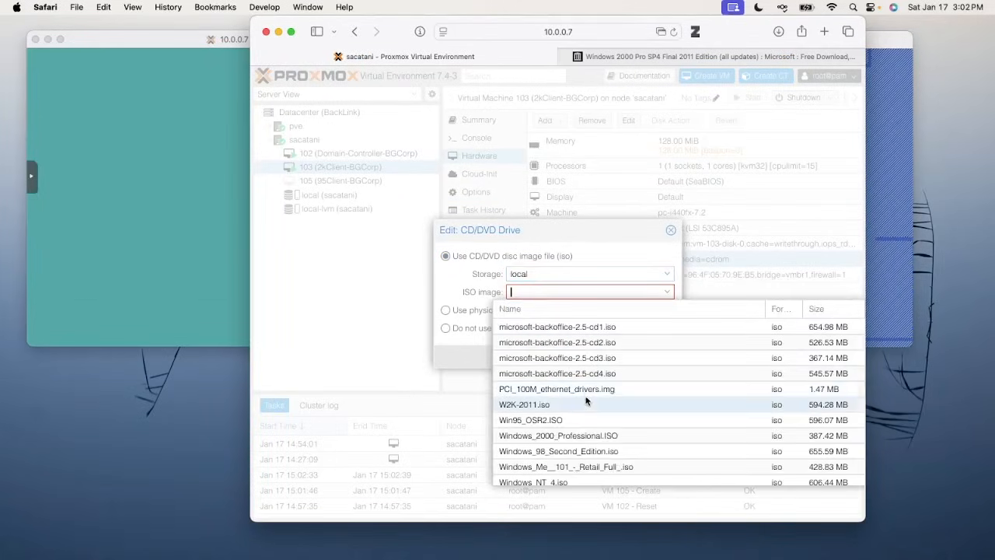
scroll(560, 449, down, 1)
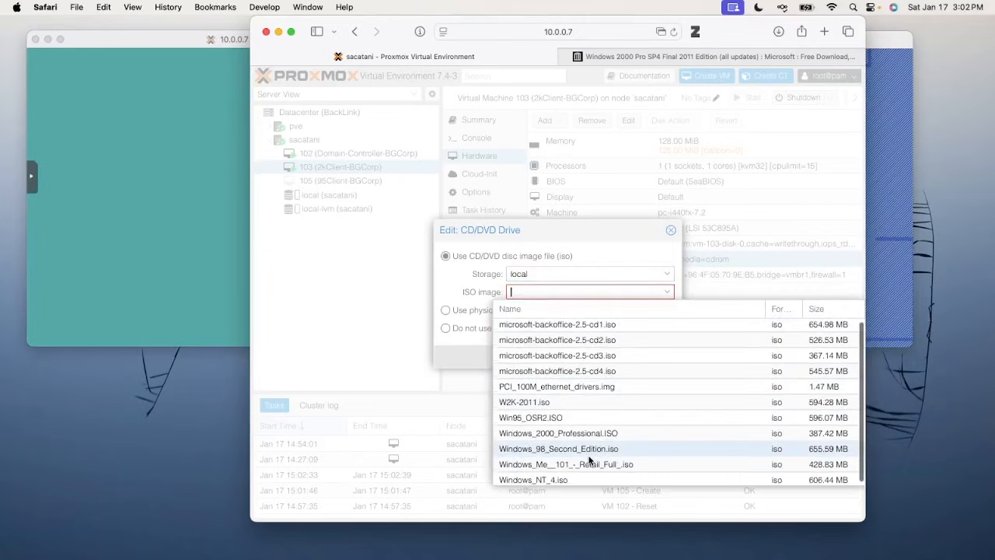
click(540, 400)
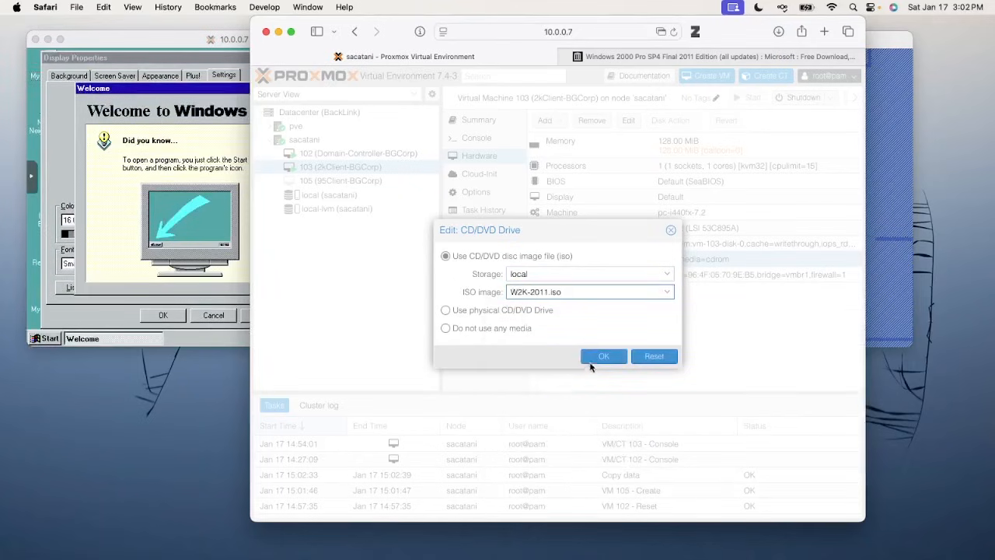
click(593, 359)
click(364, 184)
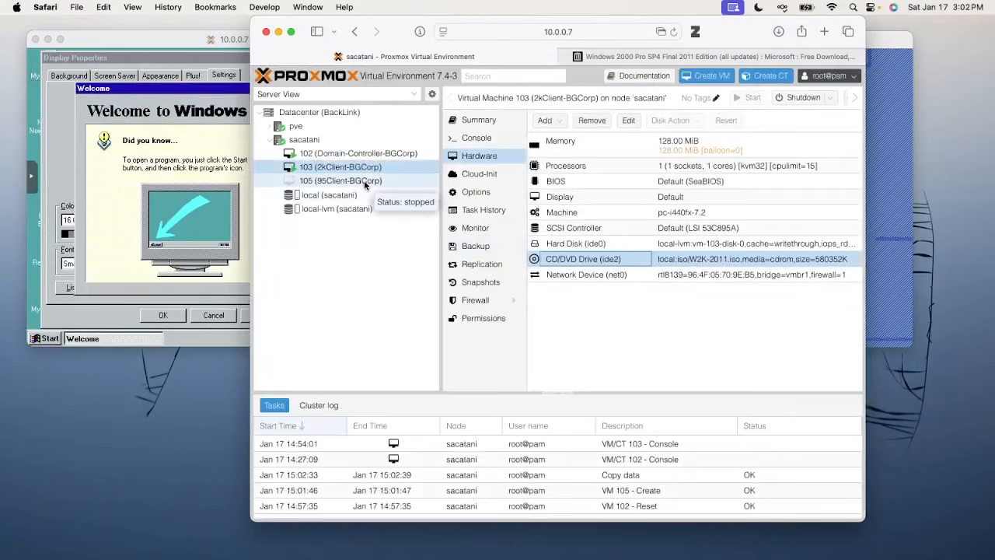
click(750, 99)
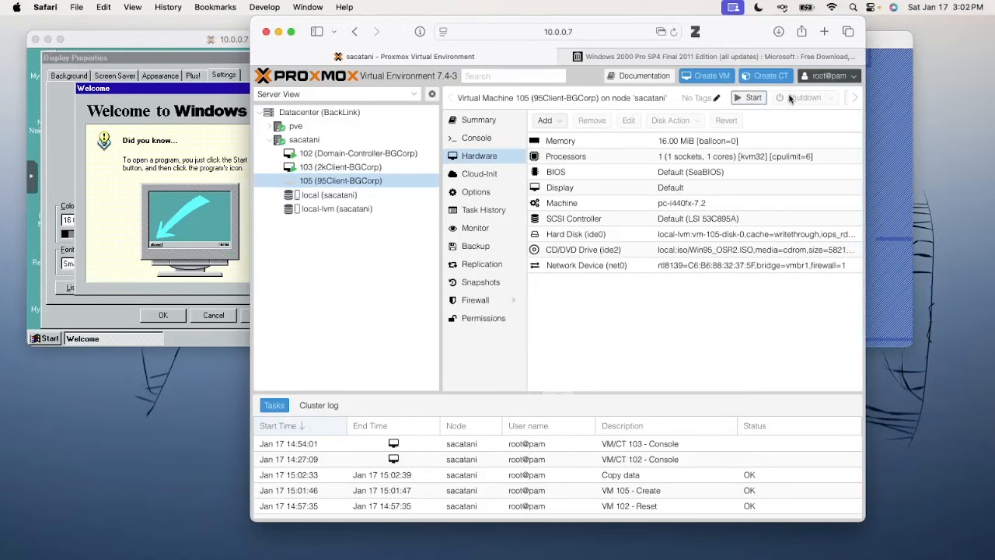
Open VM 105's console and arrange the Proxmox and Windows 95 console windows
click(853, 99)
click(852, 99)
click(853, 99)
click(853, 100)
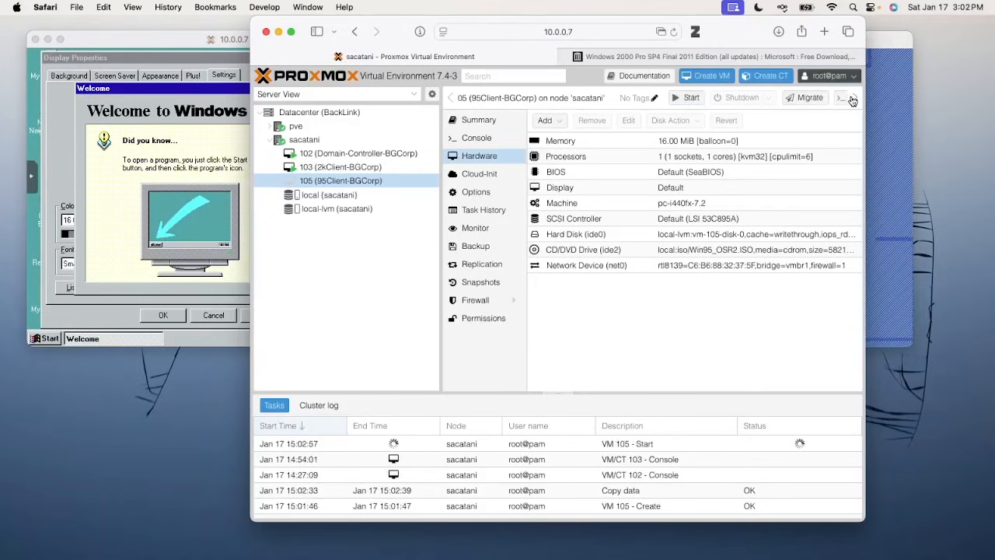
click(853, 99)
click(853, 99)
click(853, 99)
click(824, 98)
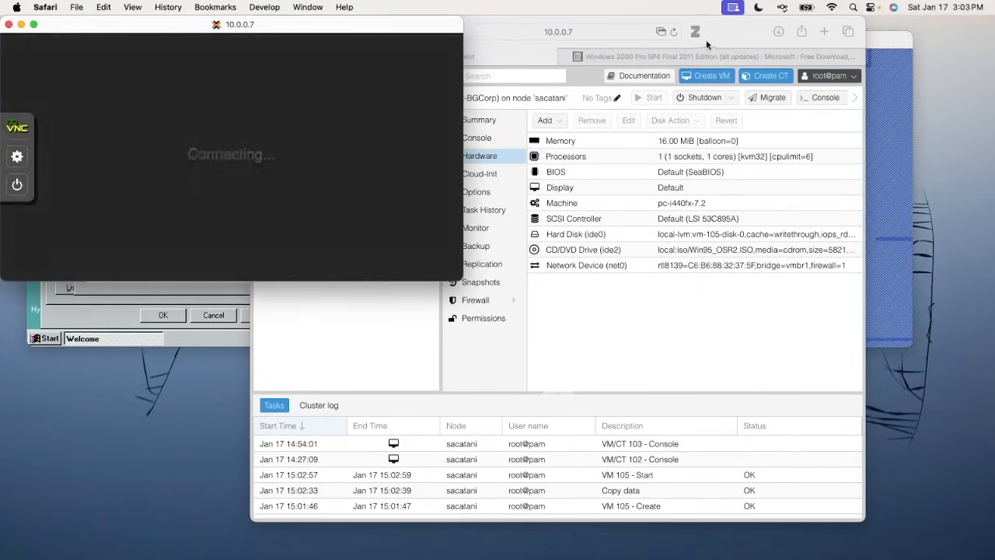
drag(733, 51, 752, 559)
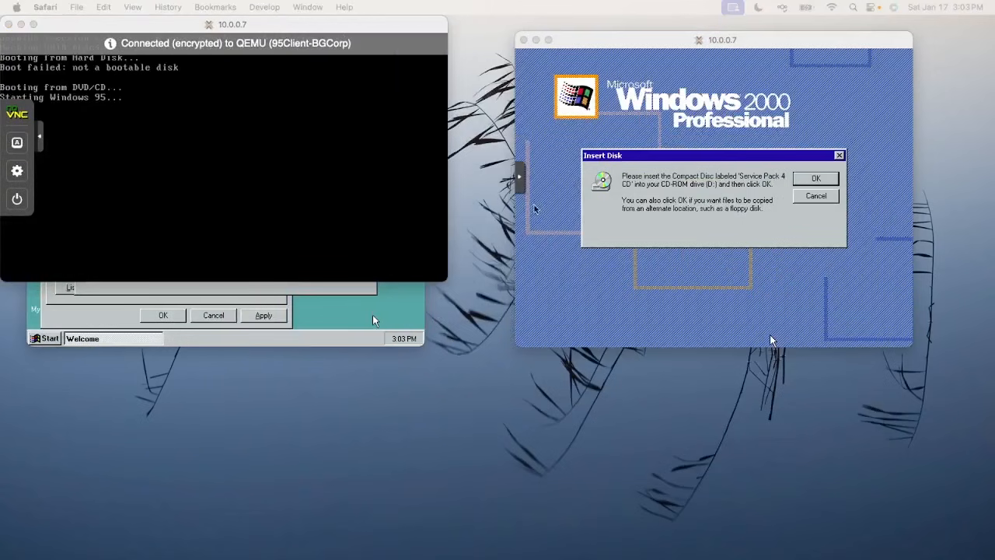
drag(323, 31, 616, 291)
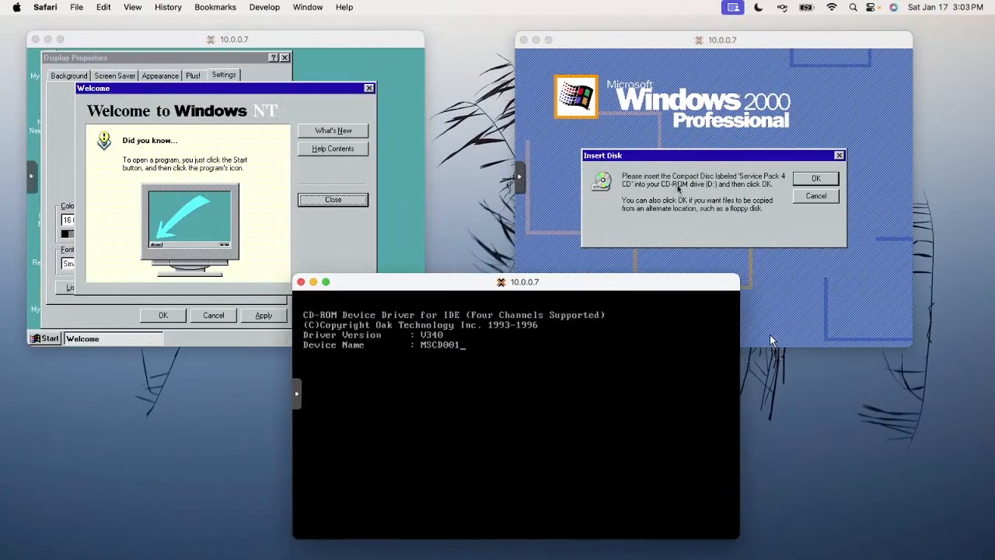
Continue Windows 2000 setup past the Service Pack 4 disc prompt and close NT's welcome screen
click(690, 146)
click(813, 180)
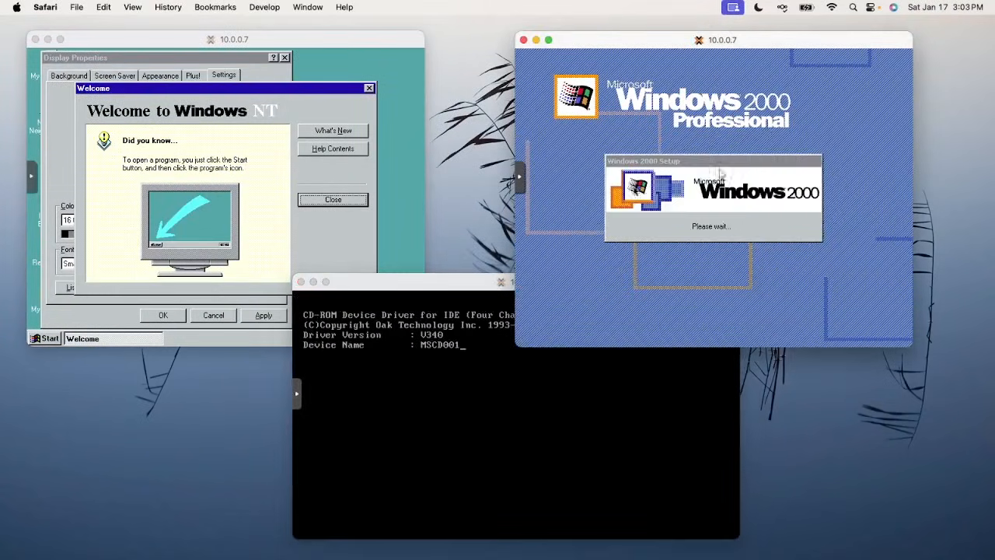
click(200, 194)
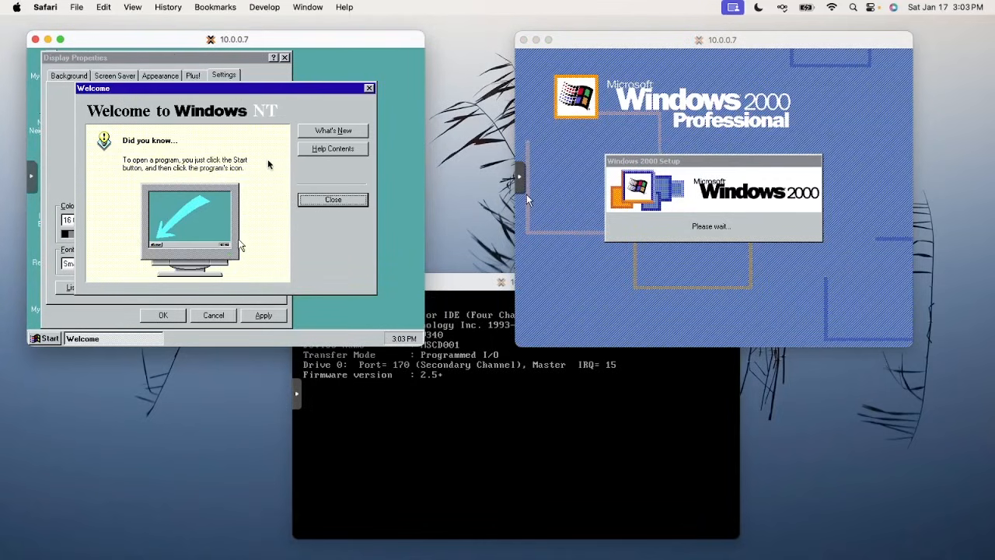
click(332, 200)
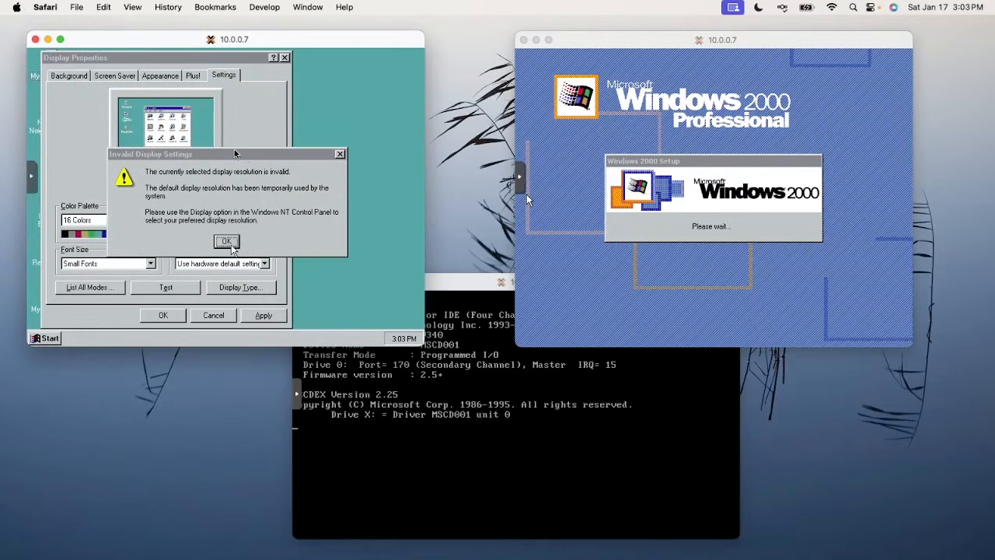
Set the Windows NT desktop area to 640 by 480 pixels and apply it
click(226, 242)
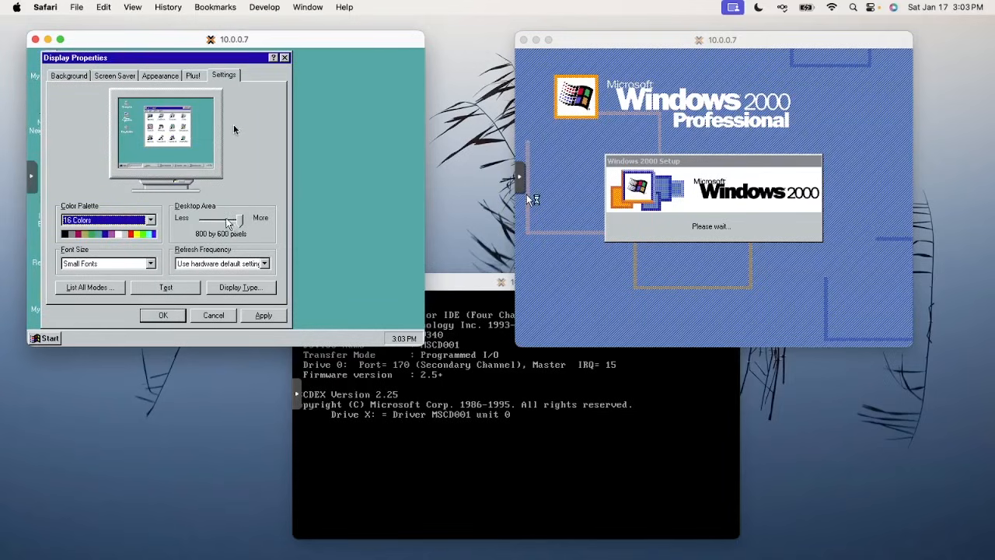
drag(235, 220, 171, 220)
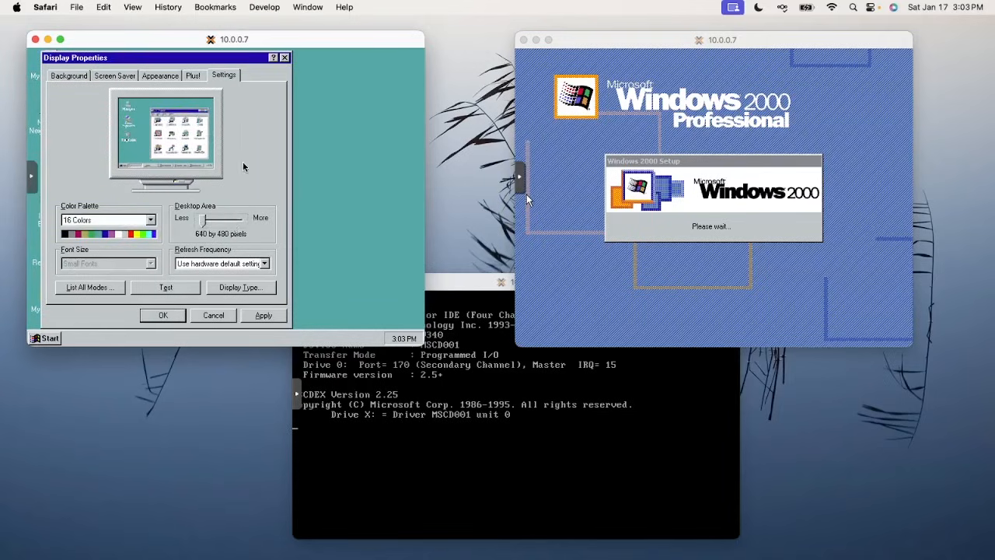
click(262, 315)
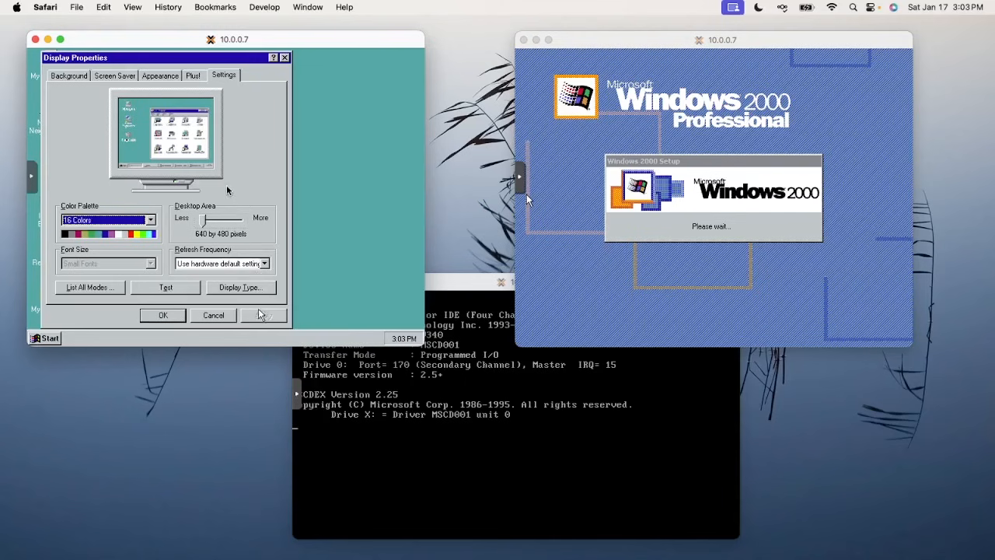
click(164, 314)
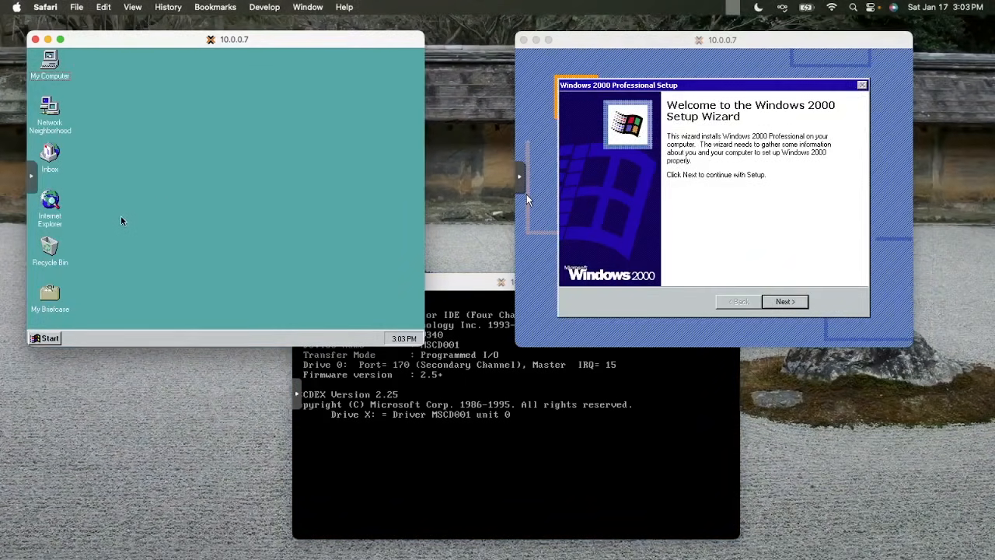
Choose Restart in Windows NT's Shut Down dialog
key(ctrl+Escape)
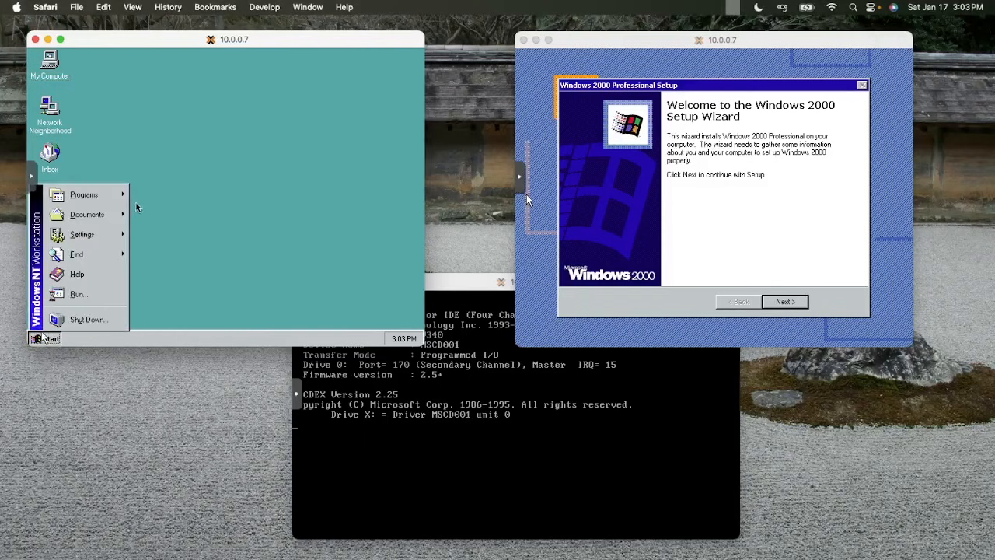
key(Up)
key(Return)
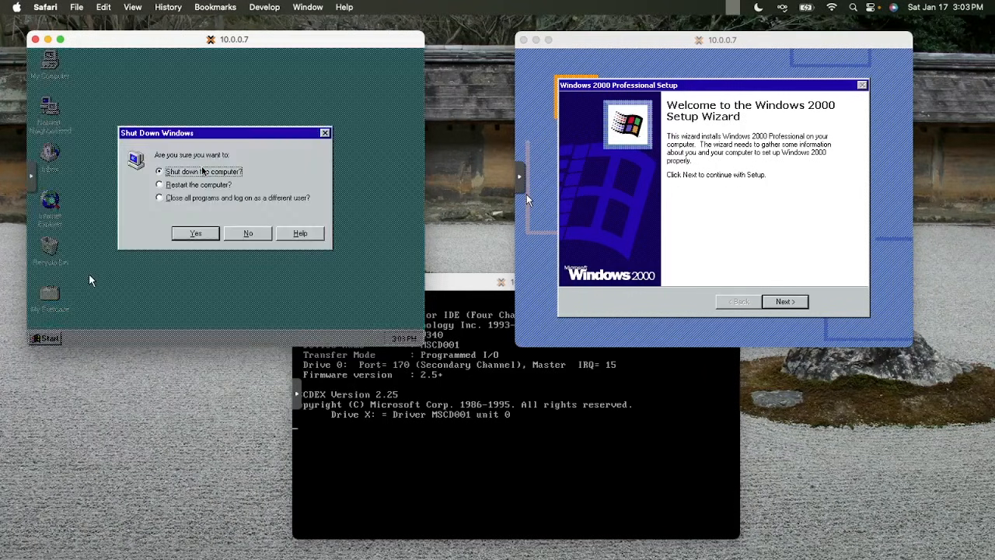
click(201, 186)
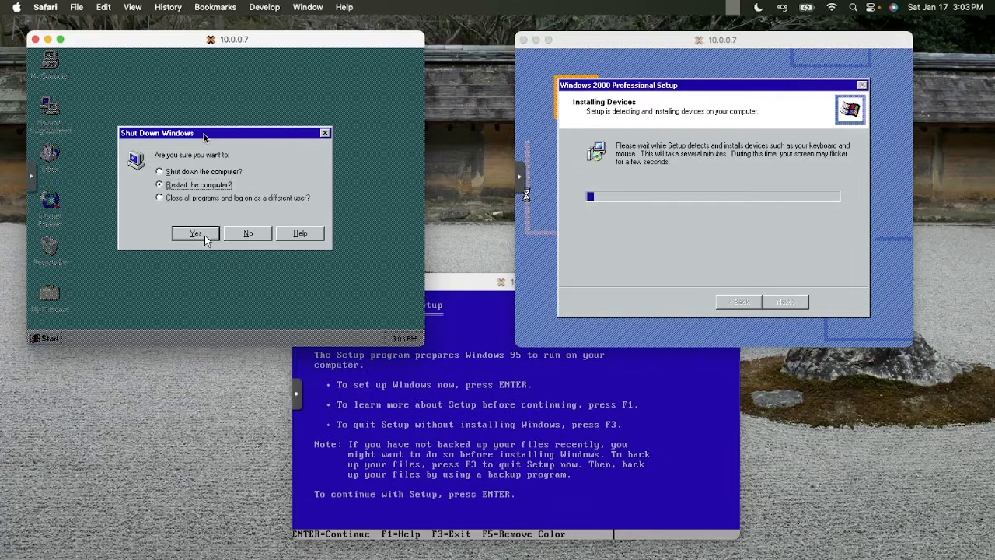
Confirm the NT restart and start Windows 95 setup, letting it configure unallocated disk space
click(205, 236)
click(455, 363)
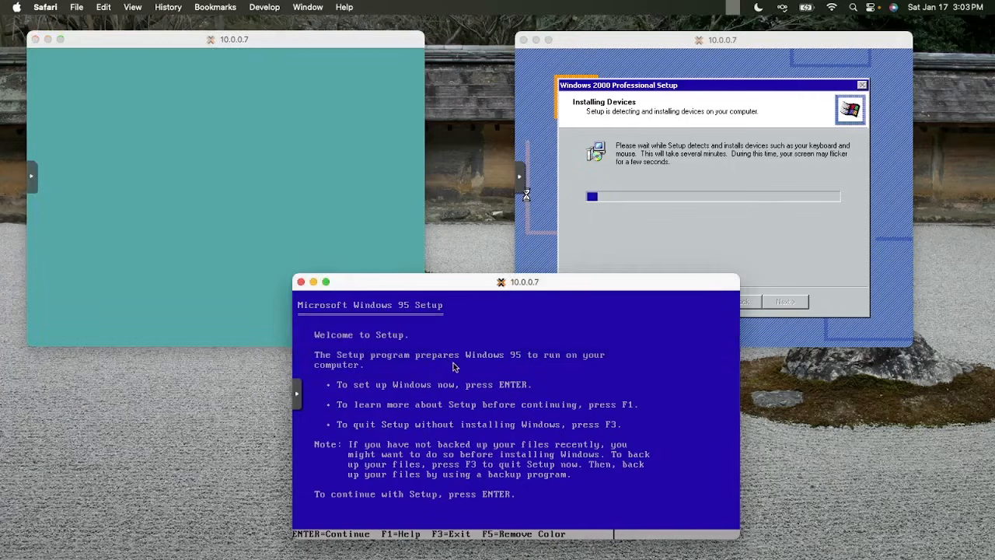
key(Return)
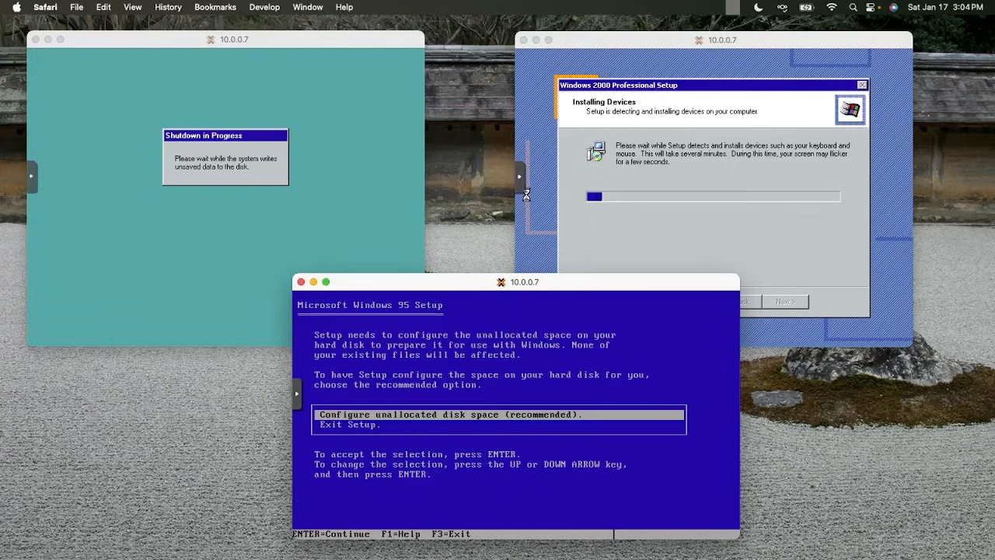
key(Return)
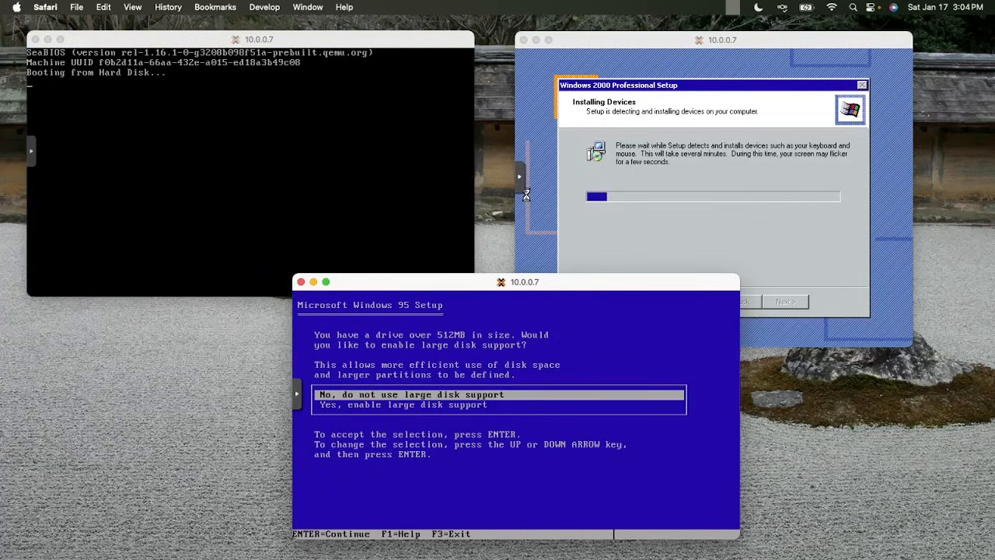
Enable large disk support, restart the Windows 95 machine, and boot NT Workstation 4.00
key(Down)
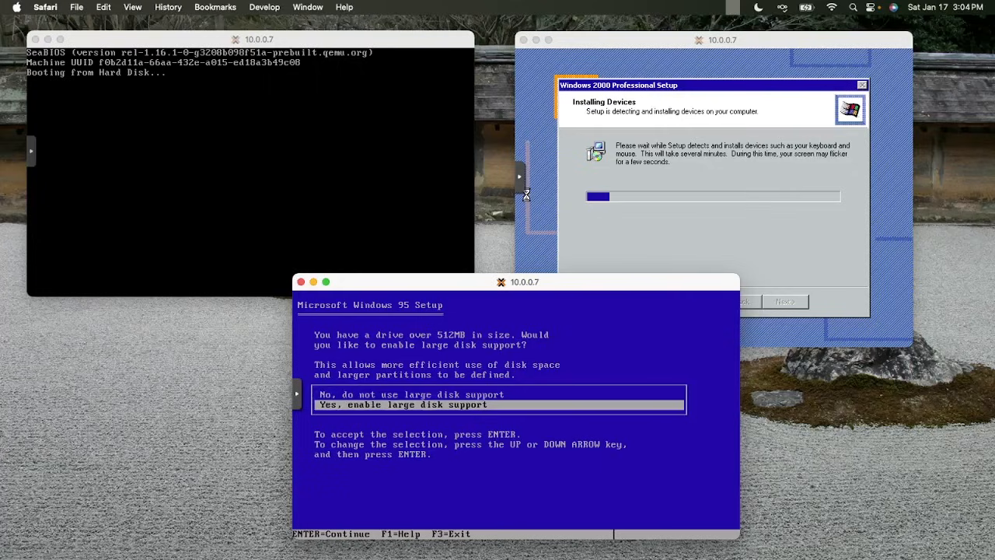
key(Return)
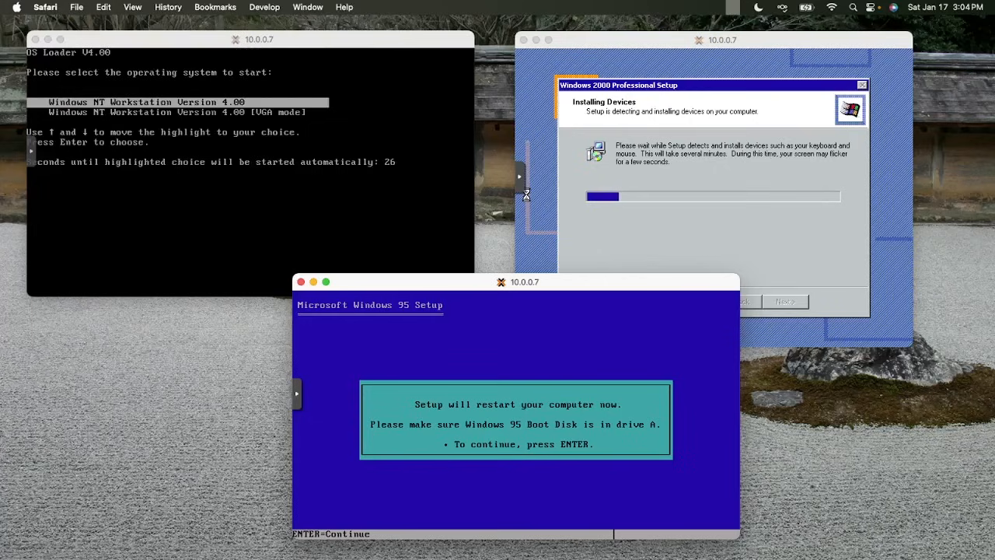
key(Return)
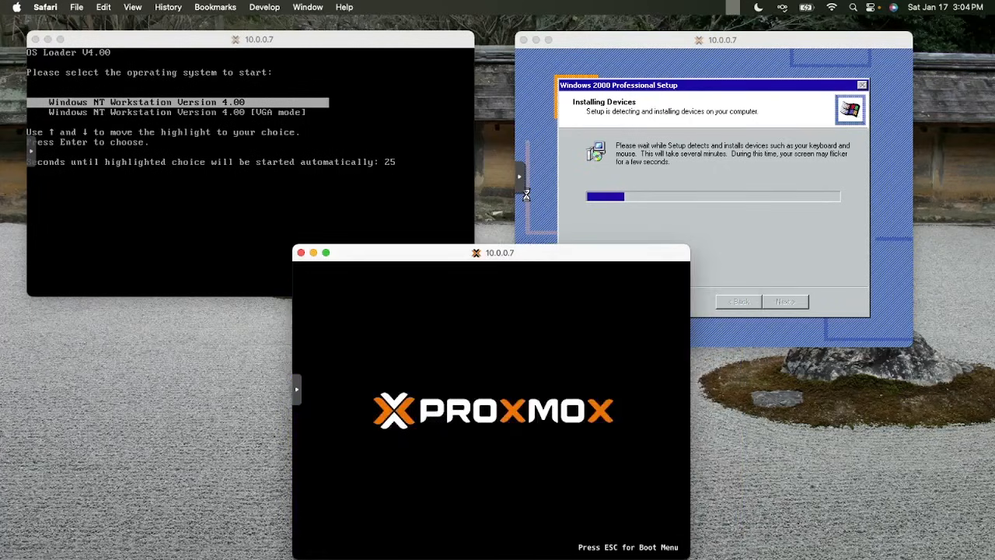
click(177, 159)
key(Return)
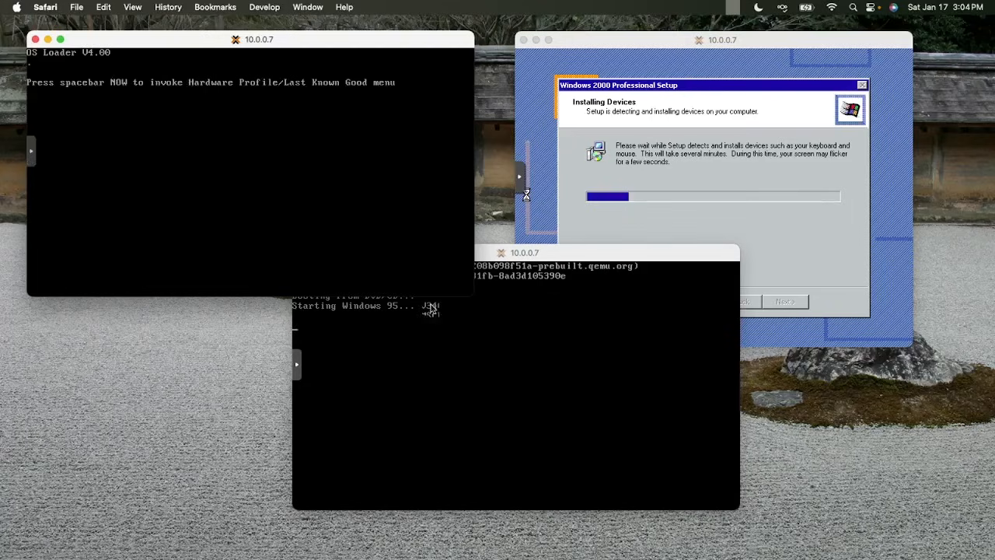
Reposition the consoles so the Windows 95 window, formatting drive C, sits in front
click(428, 307)
drag(468, 258, 466, 285)
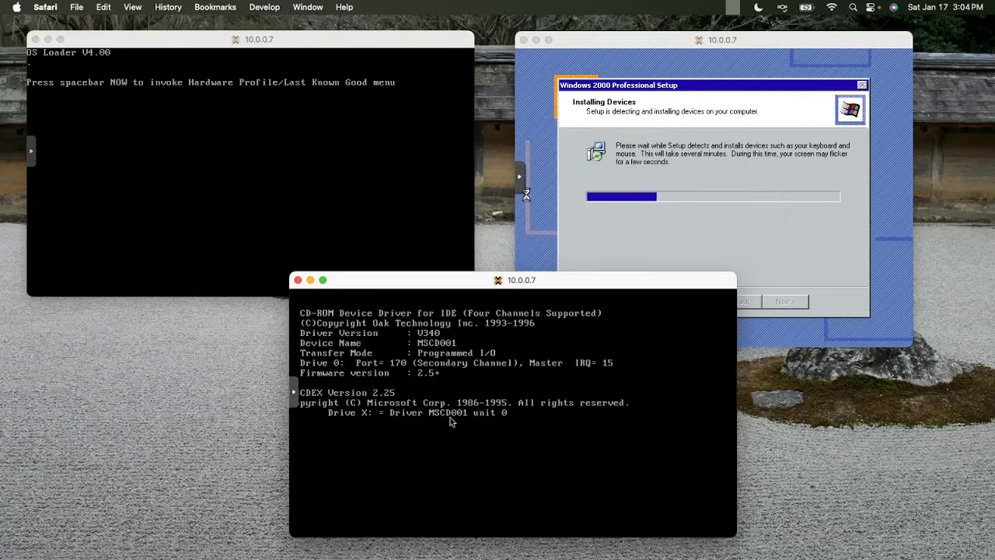
drag(290, 389, 729, 408)
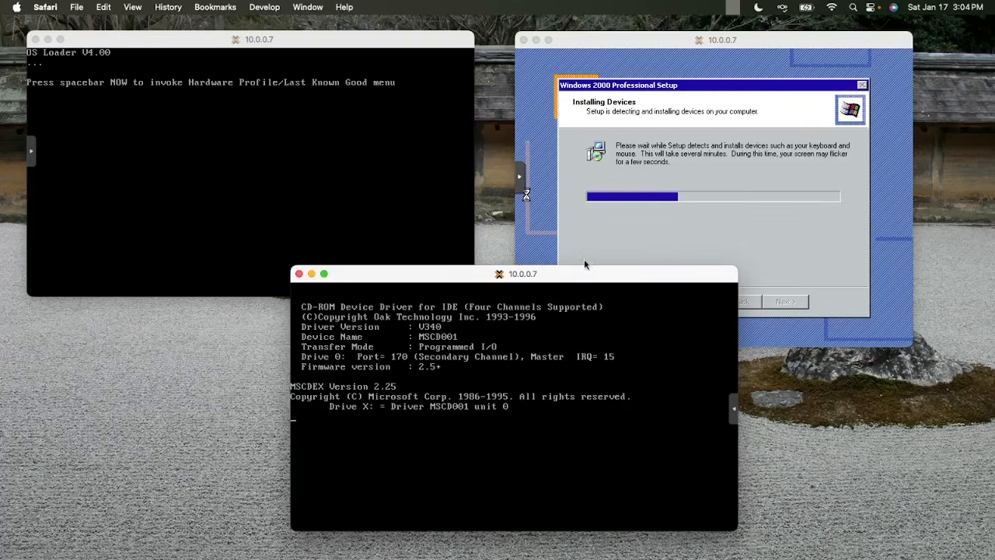
click(603, 221)
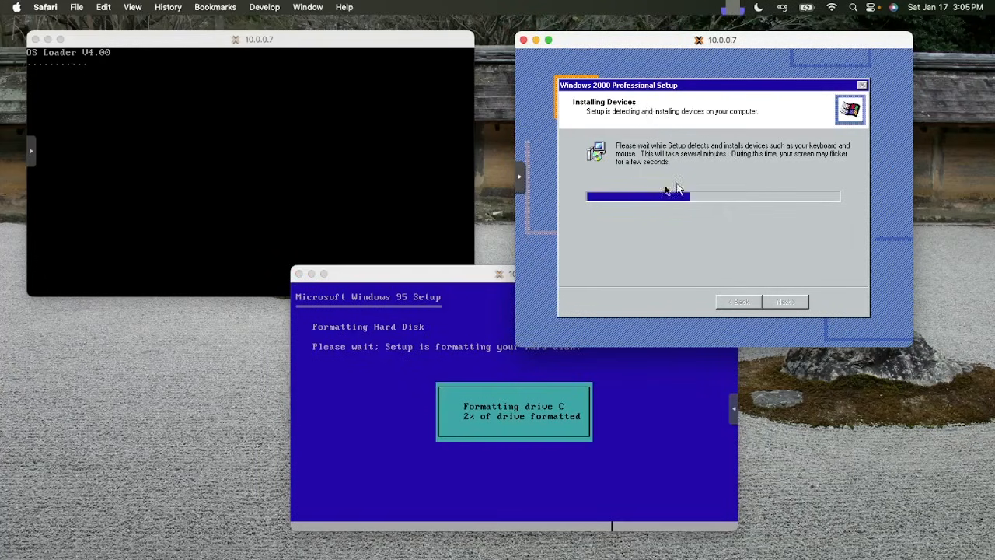
click(473, 274)
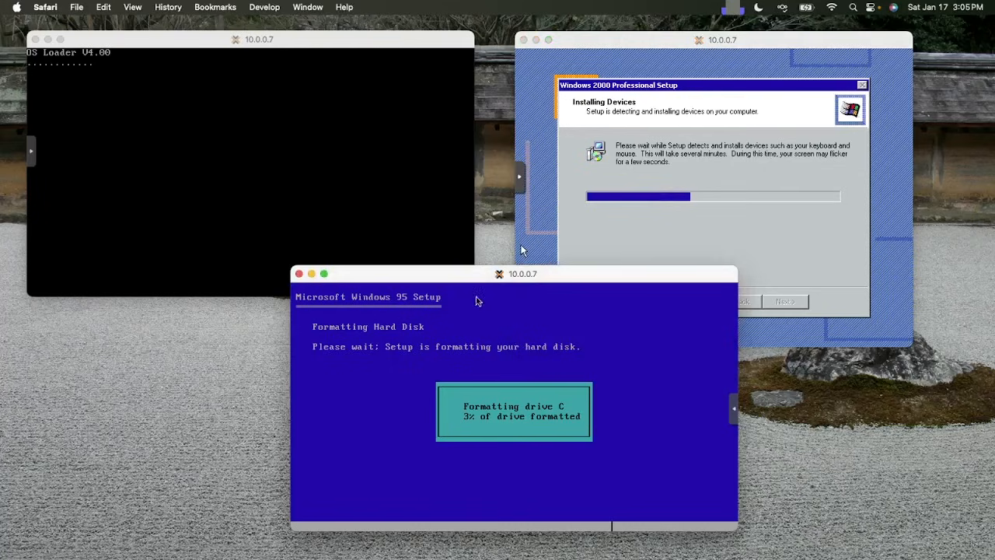
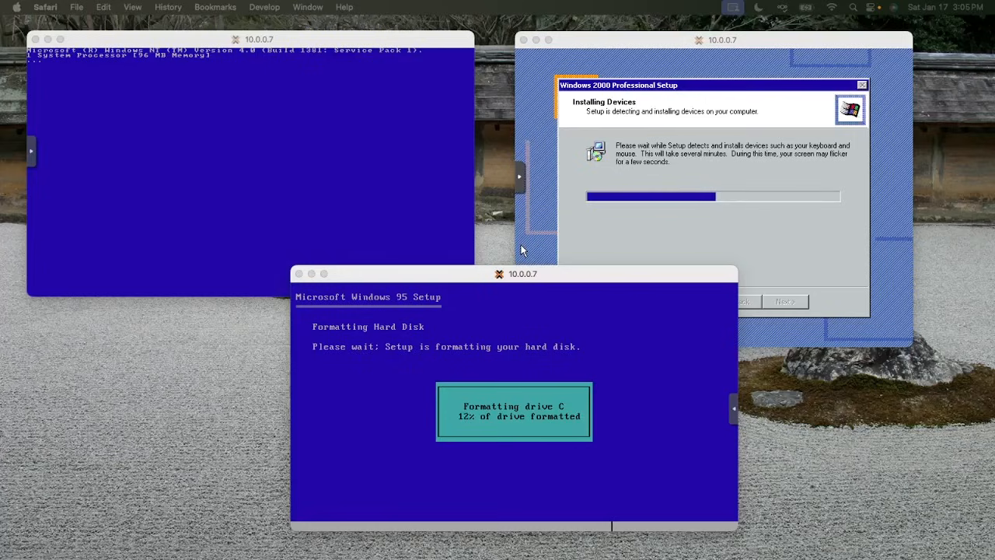
Log in to Windows NT 4.0 as Administrator using Ctrl+Alt+Del from noVNC's extra keys and the account password
click(381, 128)
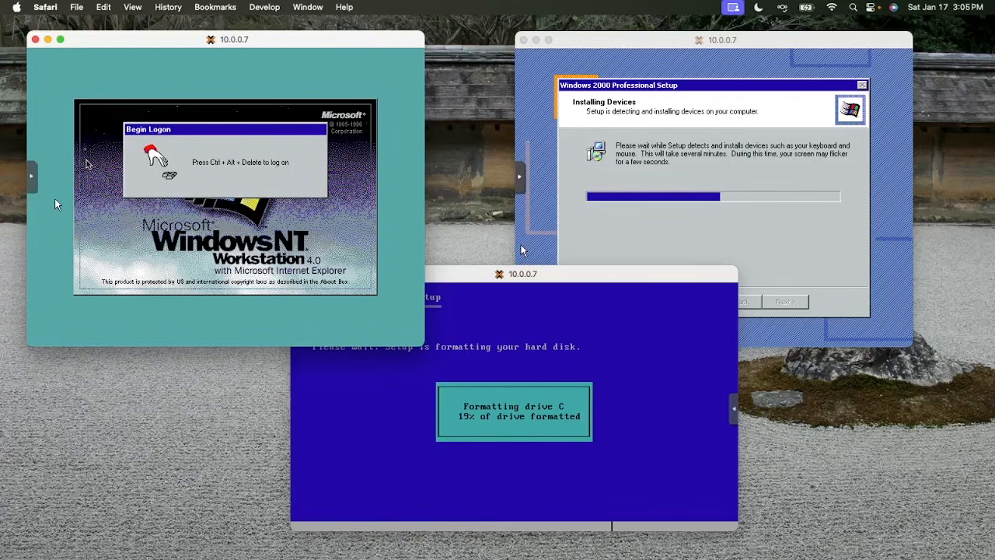
click(31, 177)
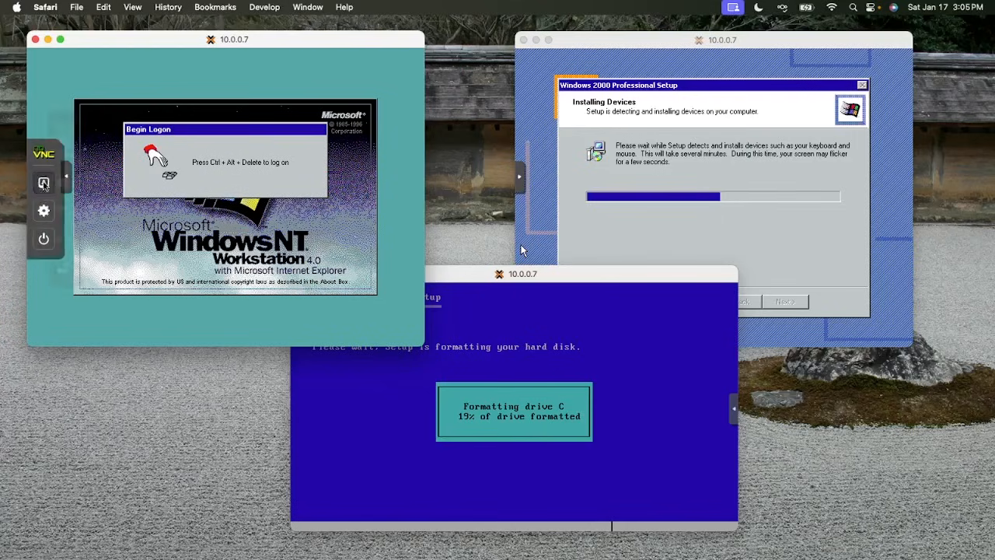
click(43, 182)
click(90, 267)
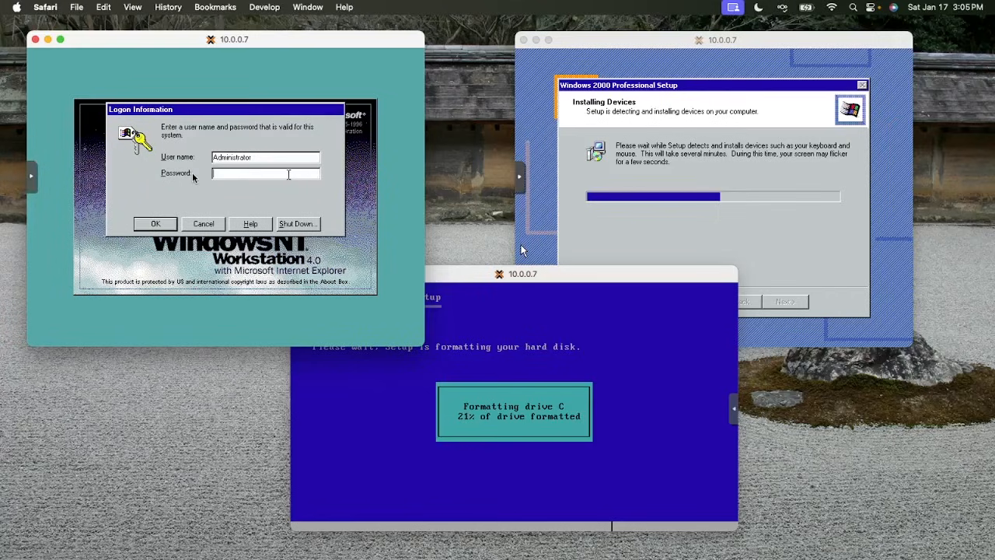
text(******)
key(Return)
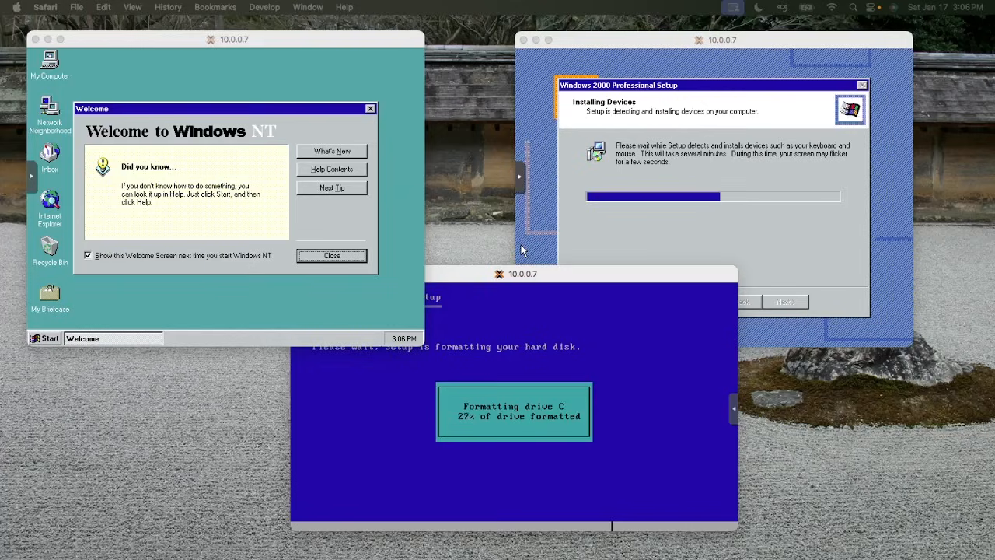
Load the BackOffice disc image into VM 102's CD/DVD drive in Proxmox
drag(587, 556, 363, 78)
click(523, 367)
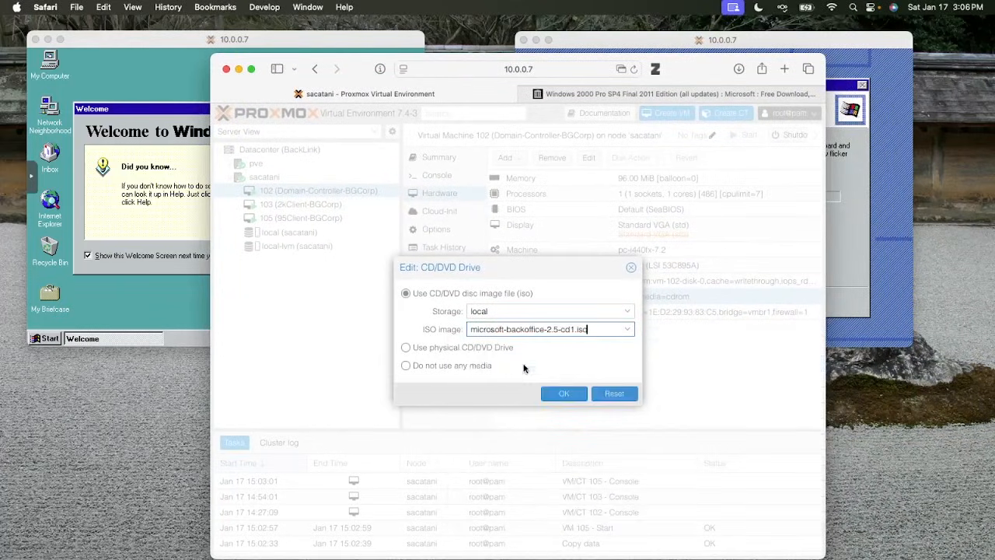
click(569, 395)
In Windows NT, untick 'Show this Welcome Screen', close the Welcome screen, and open and close Start
drag(342, 65, 519, 556)
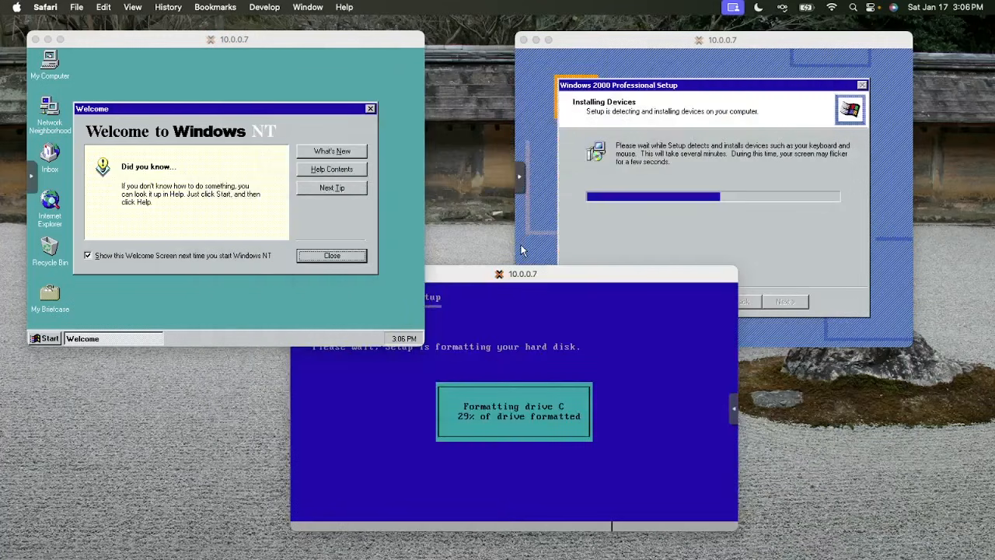
click(266, 182)
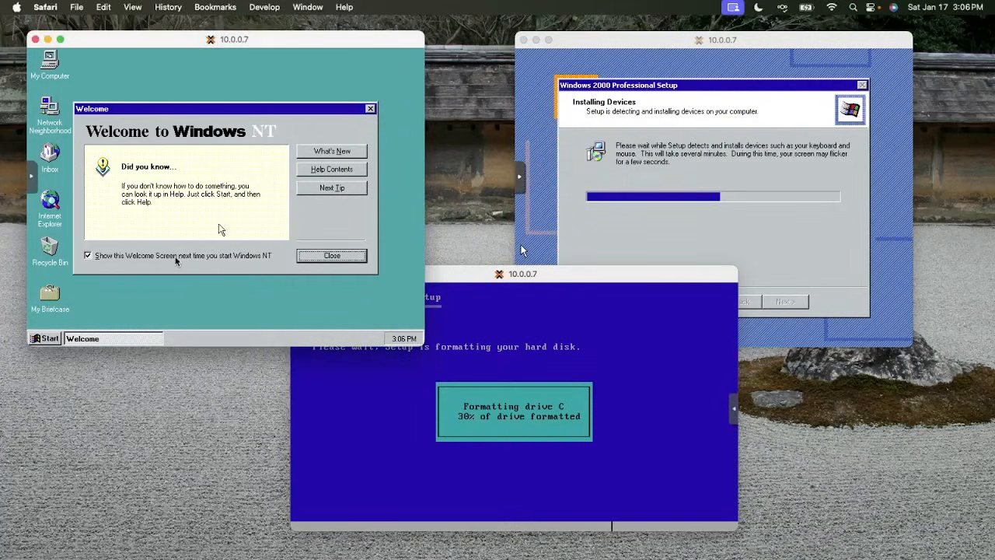
click(96, 294)
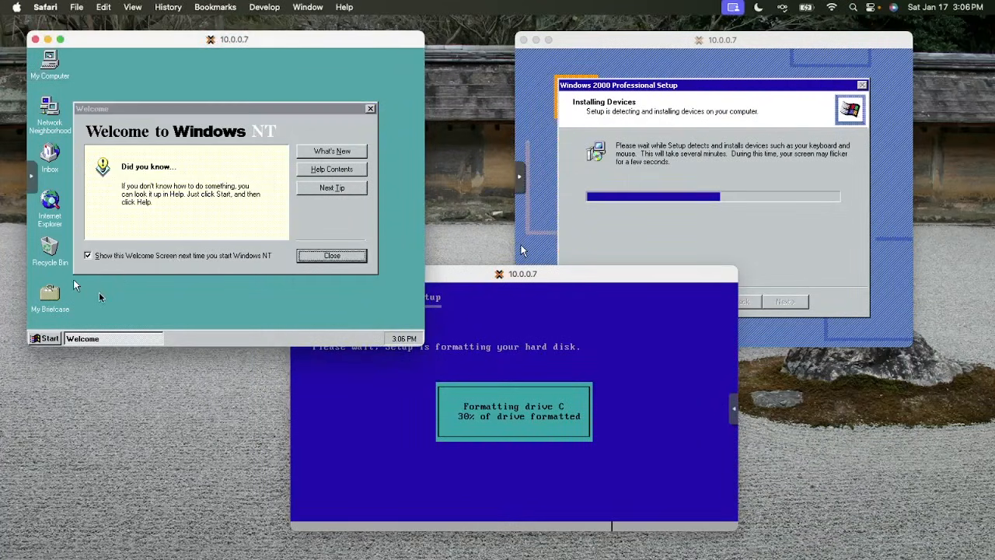
click(115, 272)
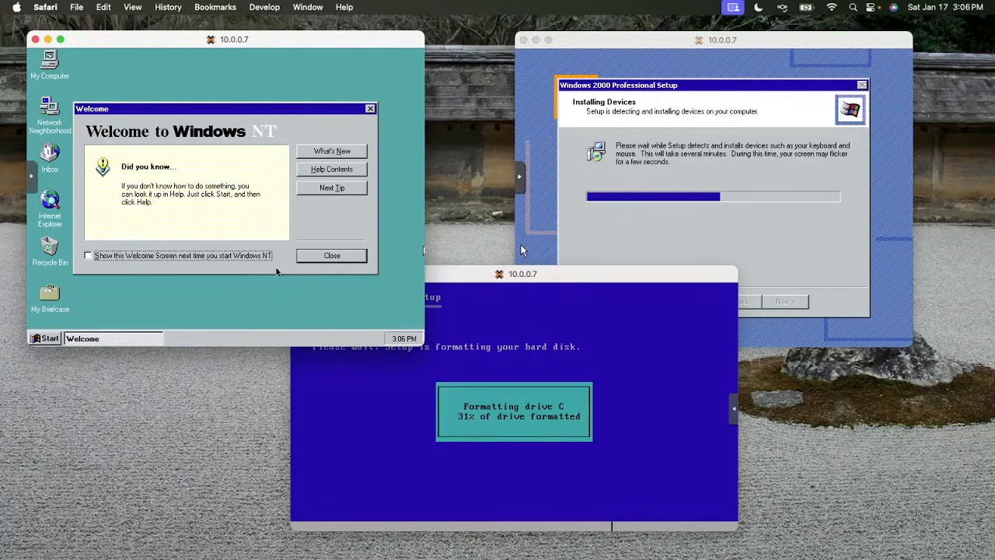
click(332, 257)
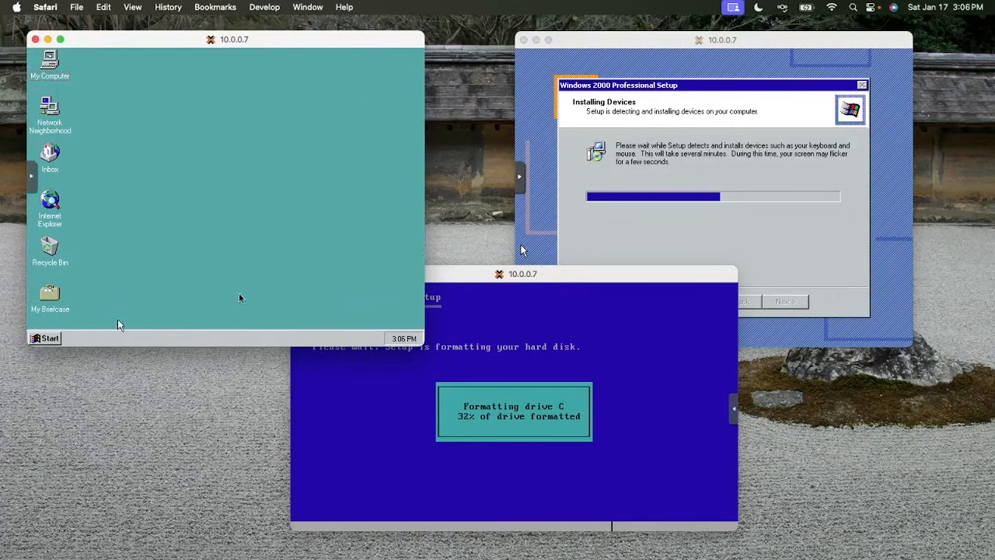
click(34, 336)
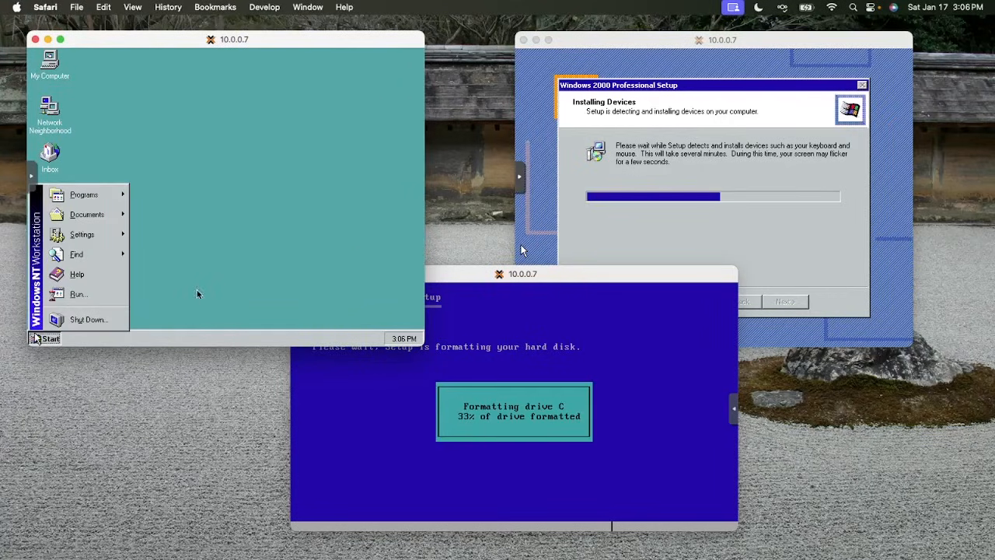
click(236, 201)
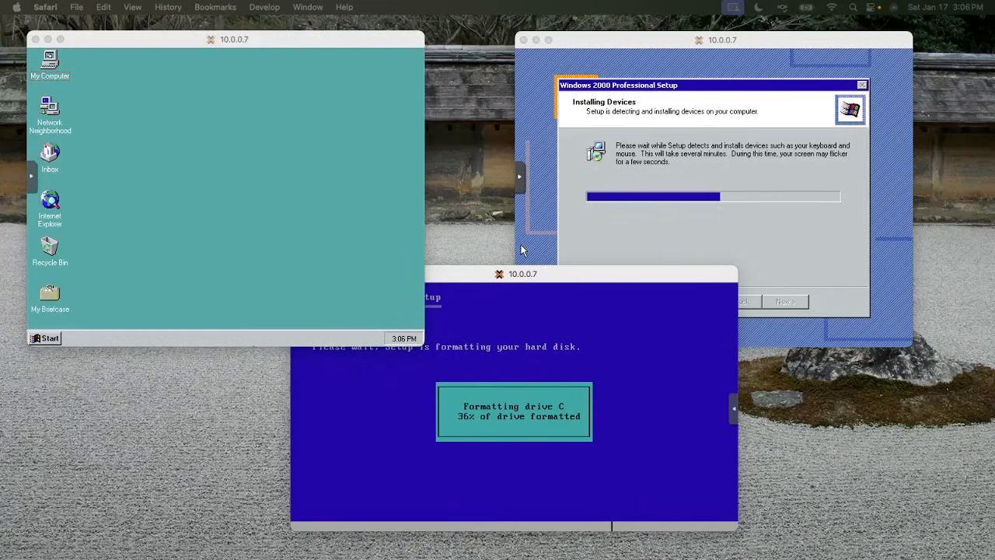
click(301, 258)
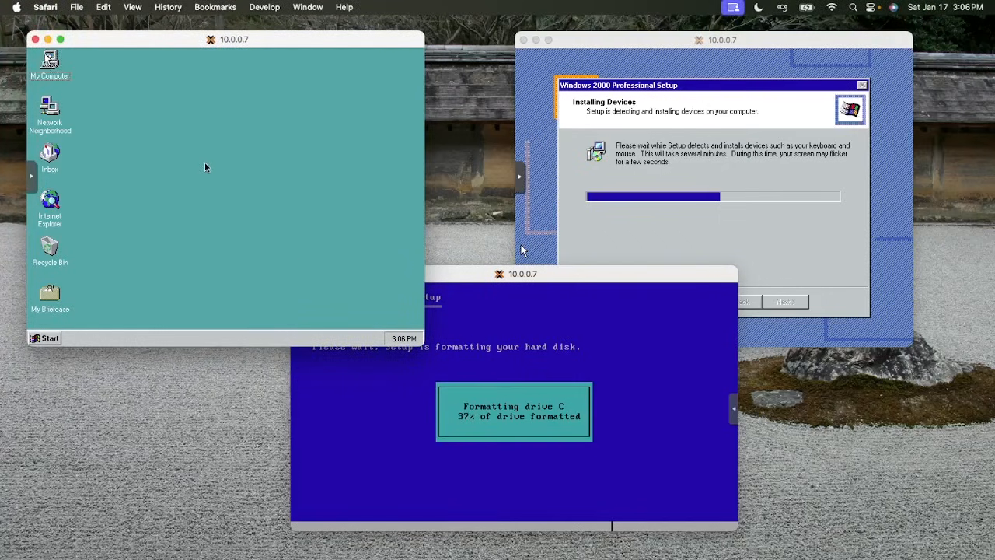
Open drive D: from My Computer and dismiss the 'drive not accessible' error
double_click(47, 59)
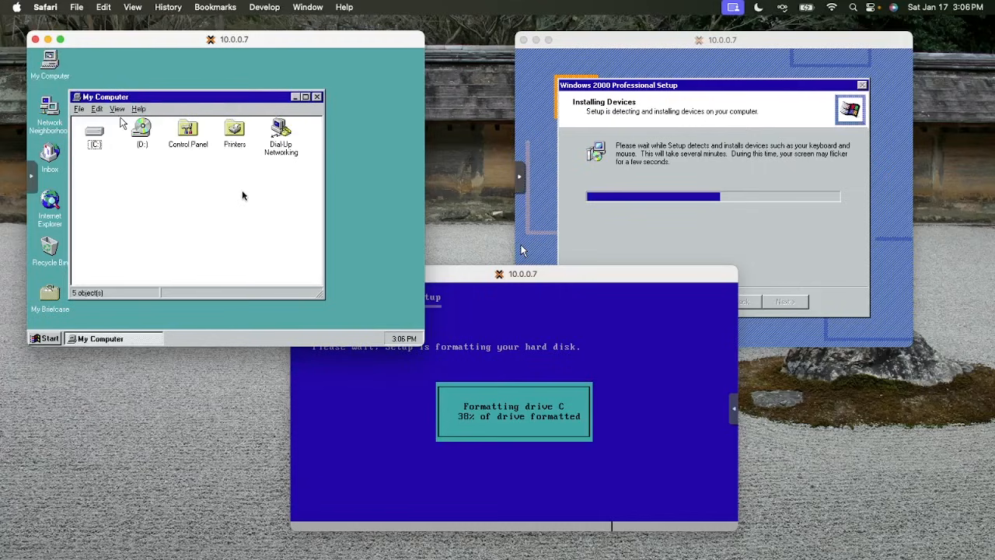
double_click(140, 133)
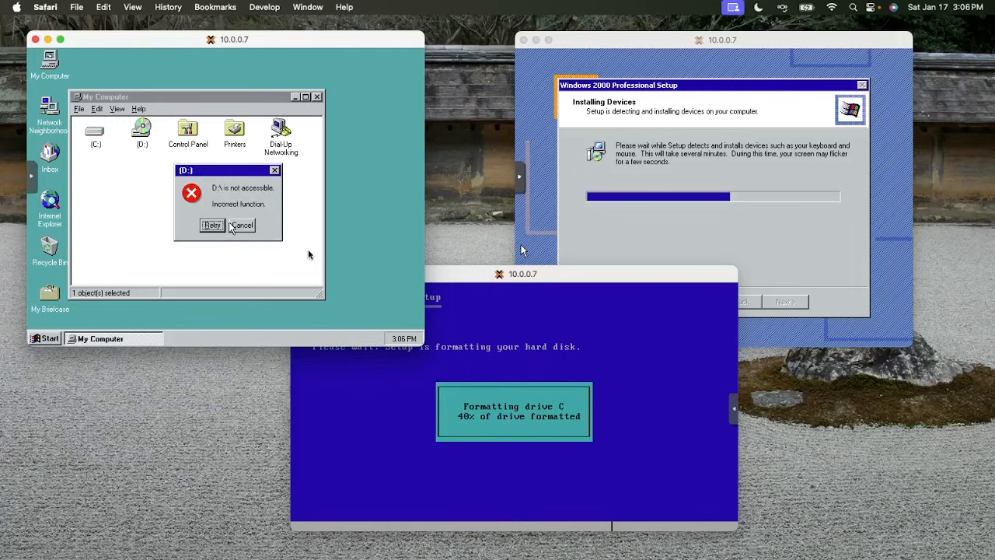
click(235, 225)
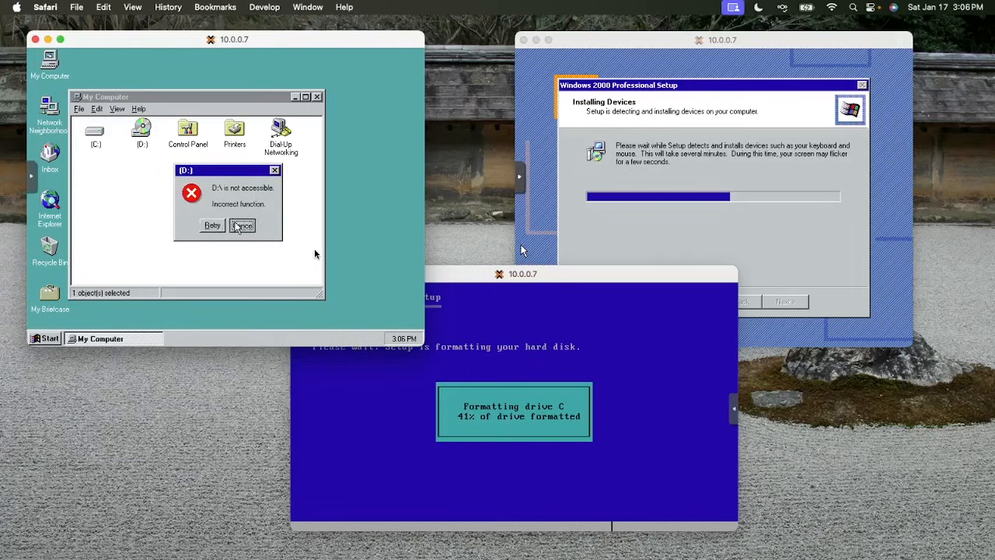
Check drive D:'s Properties, close them, and bring up noVNC's power commands
right_click(142, 138)
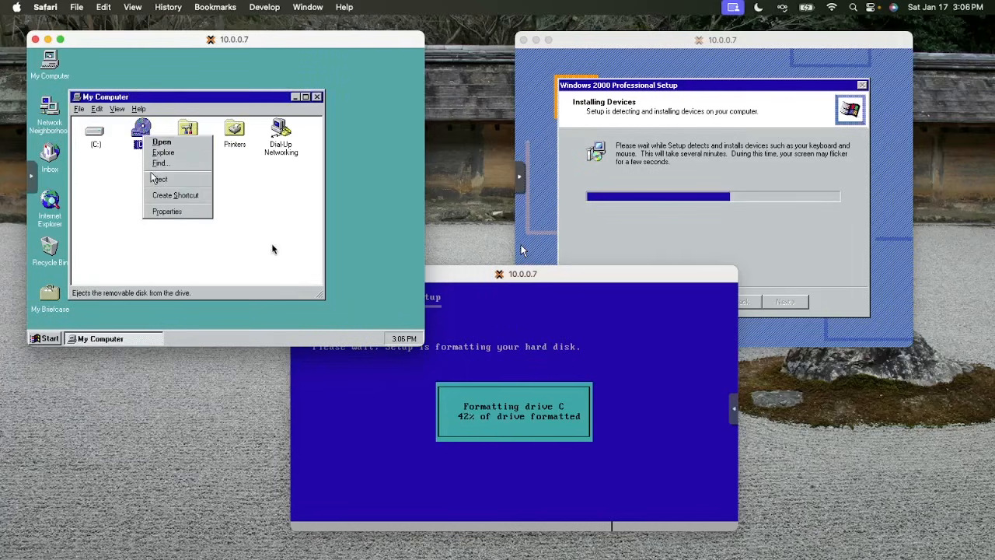
click(178, 211)
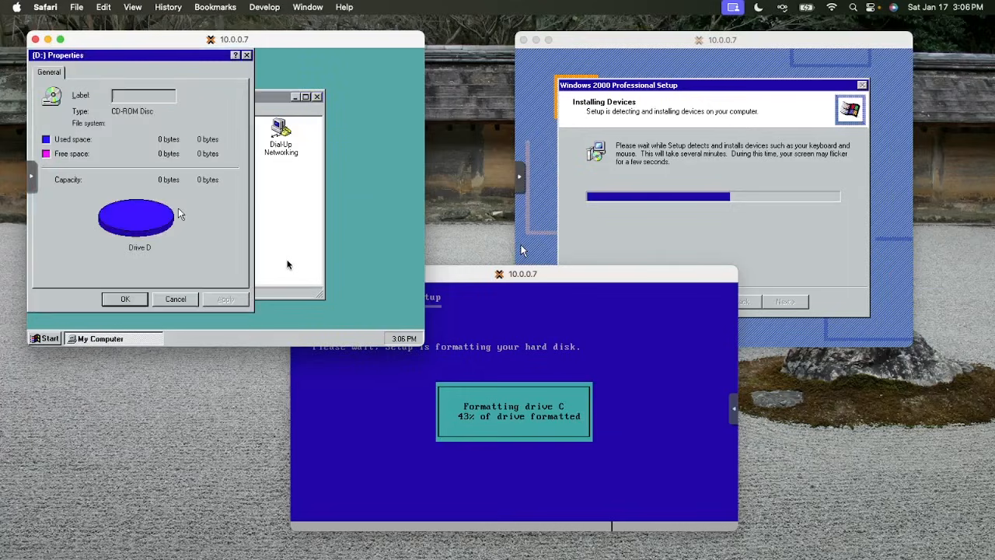
click(190, 301)
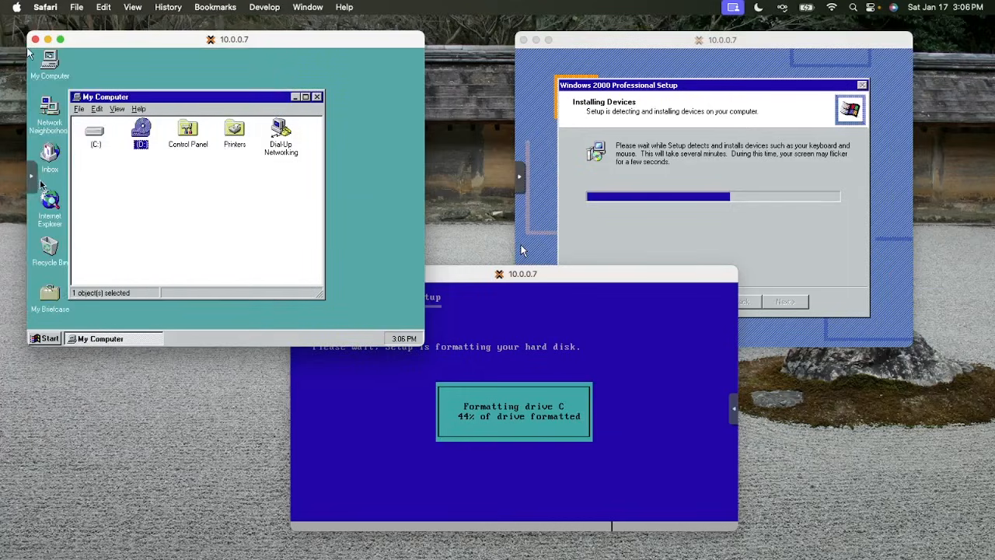
click(32, 177)
click(45, 238)
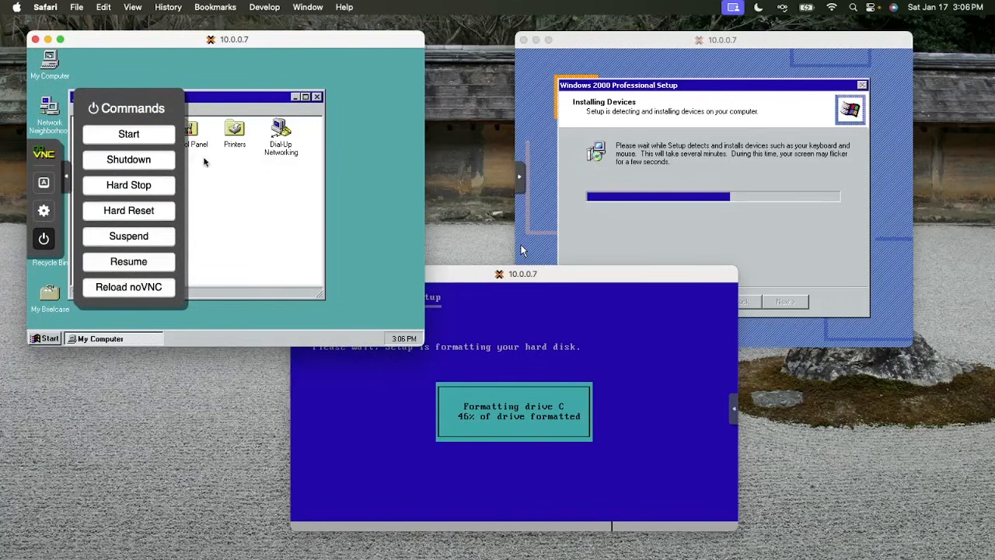
Pause VMs 102, 103 and 105 from the Proxmox tree, confirming each with Yes
click(407, 298)
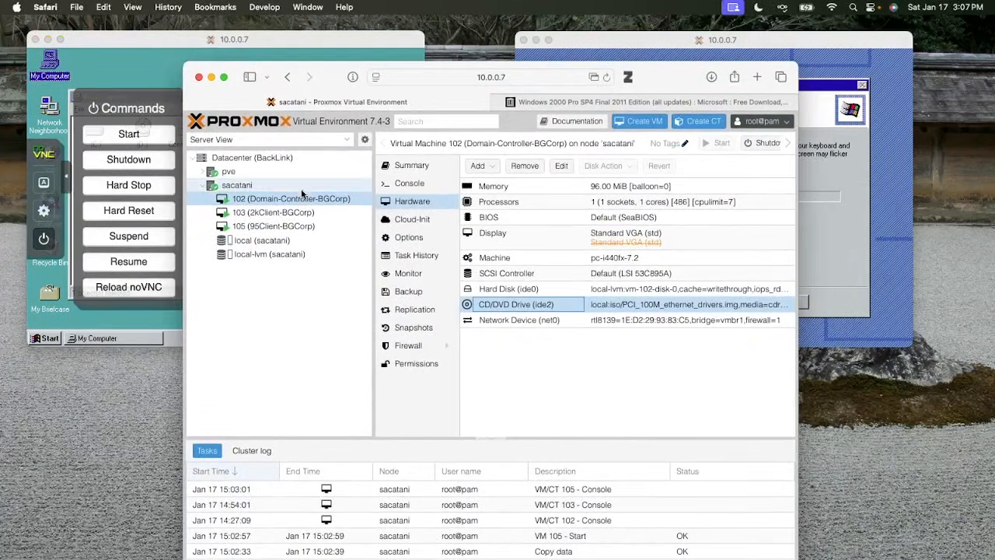
right_click(301, 201)
click(327, 223)
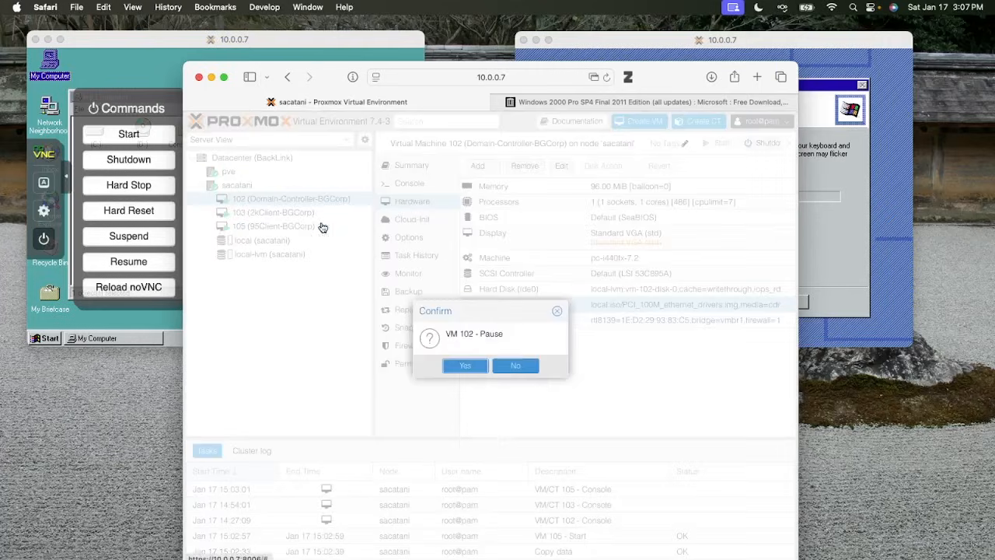
click(472, 374)
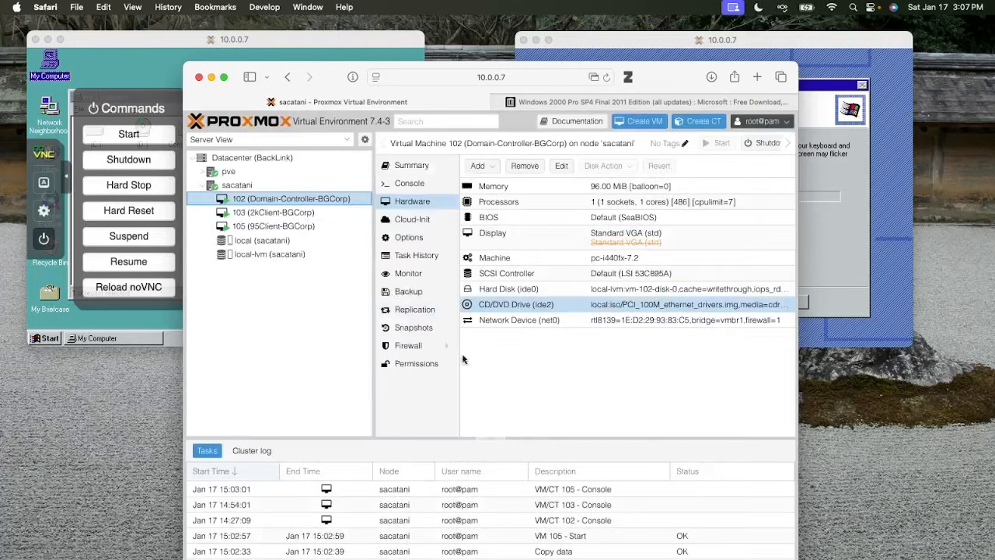
right_click(300, 215)
click(326, 239)
click(446, 371)
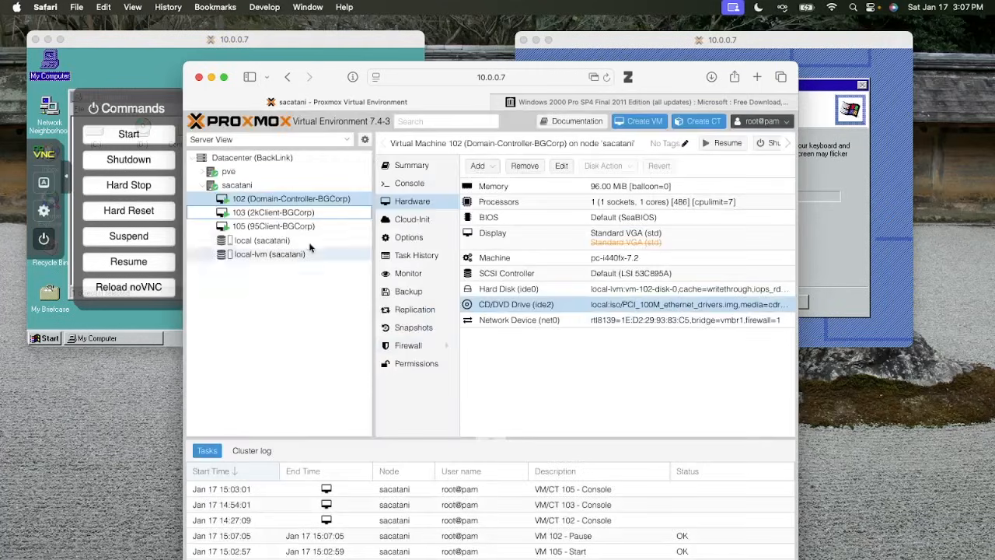
right_click(287, 226)
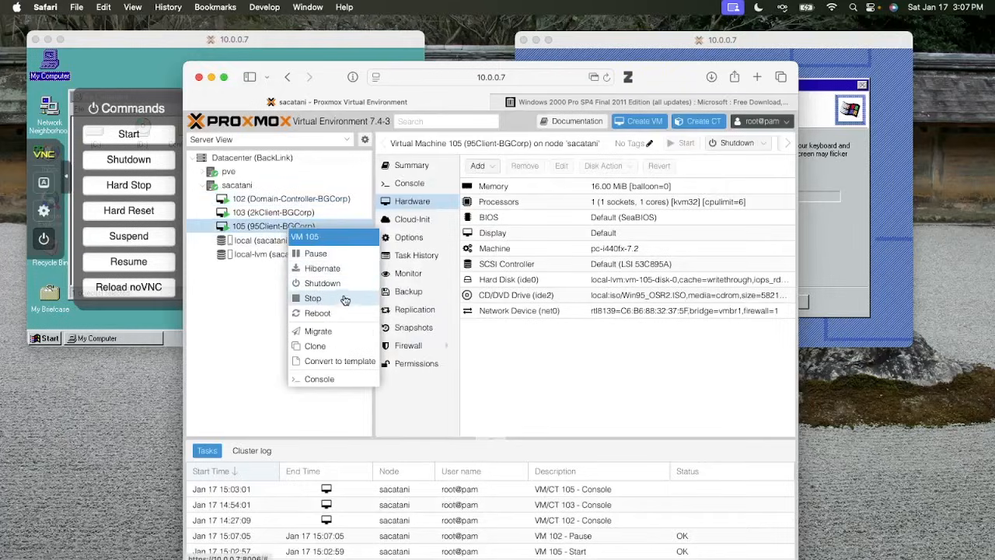
click(326, 253)
click(468, 369)
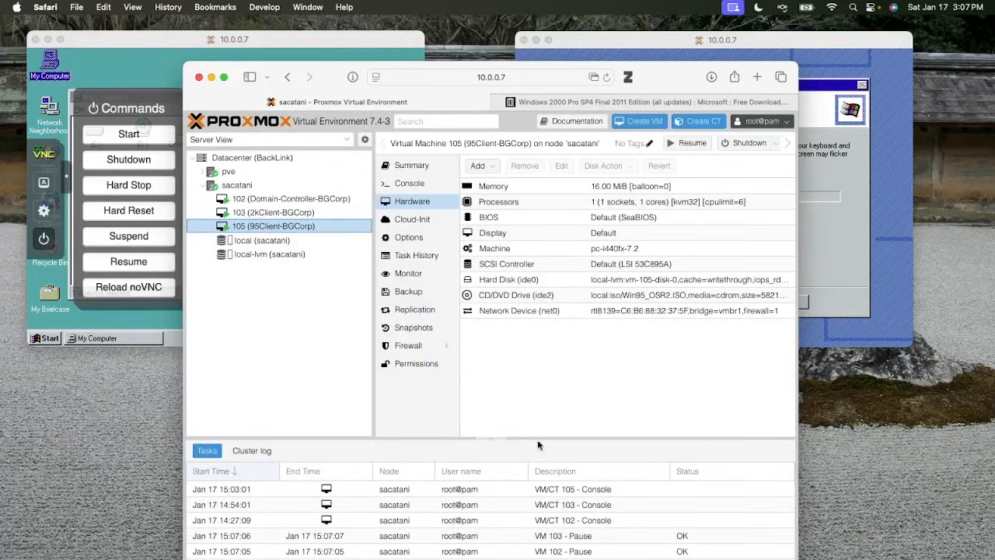